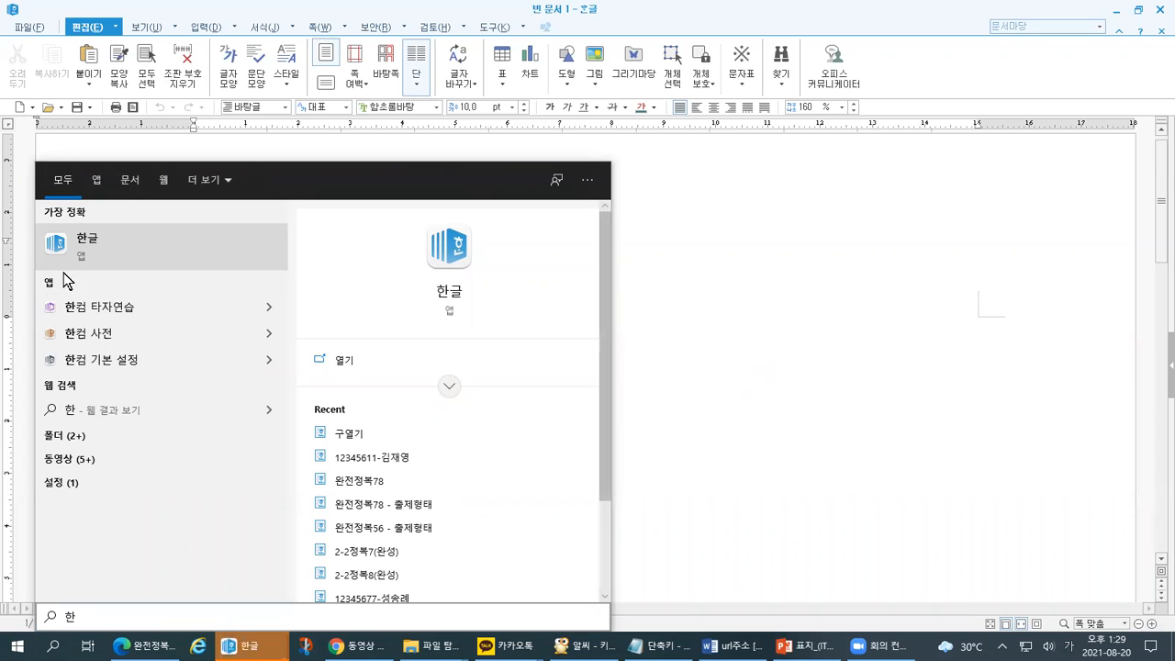
# - Close the search panel and mark the blank page's text-area edges and typing start point
pyautogui.click(847, 251)
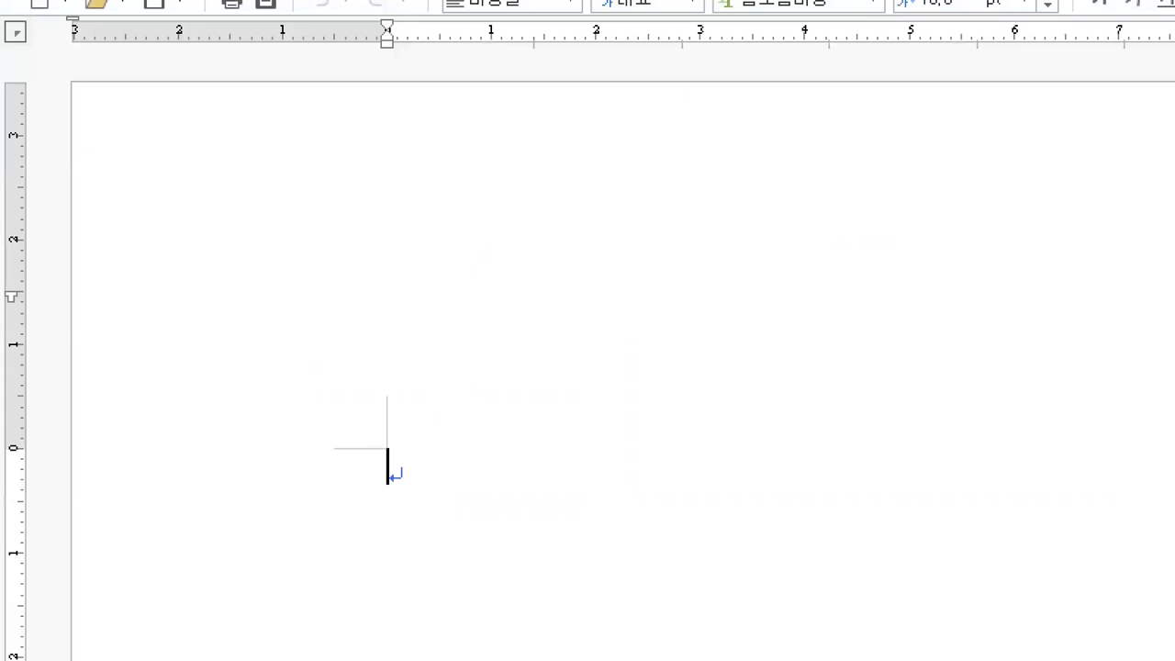
pyautogui.moveTo(409, 84)
pyautogui.mouseDown()
pyautogui.moveTo(435, 196)
pyautogui.moveTo(392, 436)
pyautogui.mouseUp()
pyautogui.moveTo(48, 473)
pyautogui.mouseDown()
pyautogui.moveTo(236, 482)
pyautogui.moveTo(362, 447)
pyautogui.mouseUp()
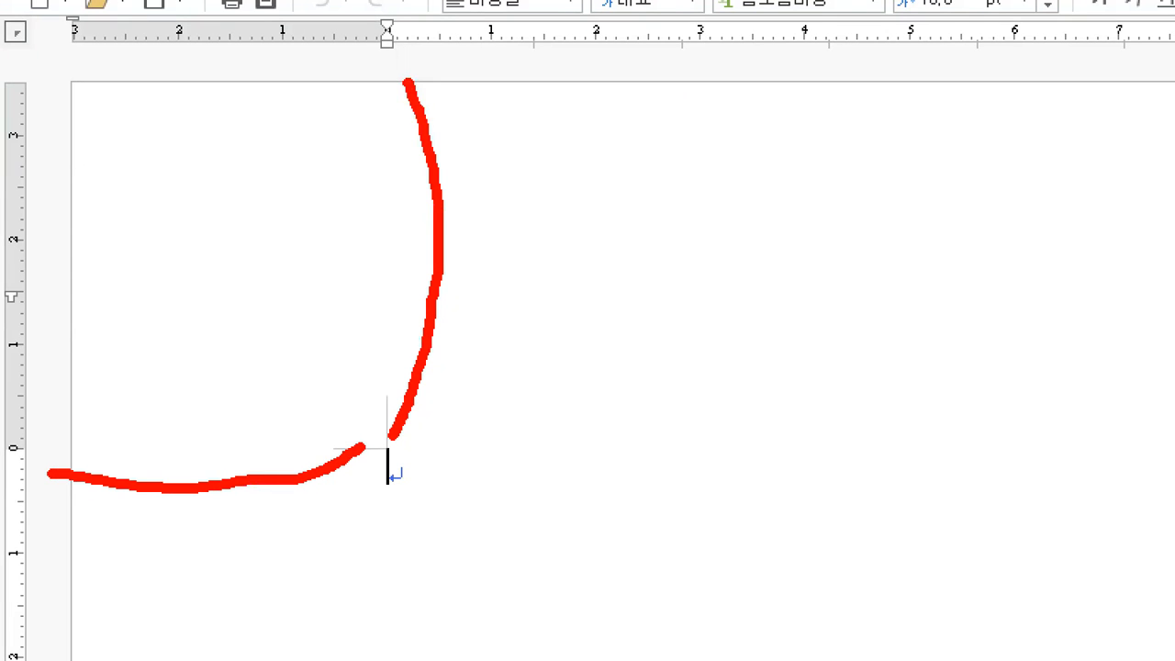
pyautogui.moveTo(161, 181); pyautogui.dragTo(166, 242)
pyautogui.moveTo(443, 496)
pyautogui.mouseDown()
pyautogui.moveTo(349, 432)
pyautogui.moveTo(401, 499)
pyautogui.mouseUp()
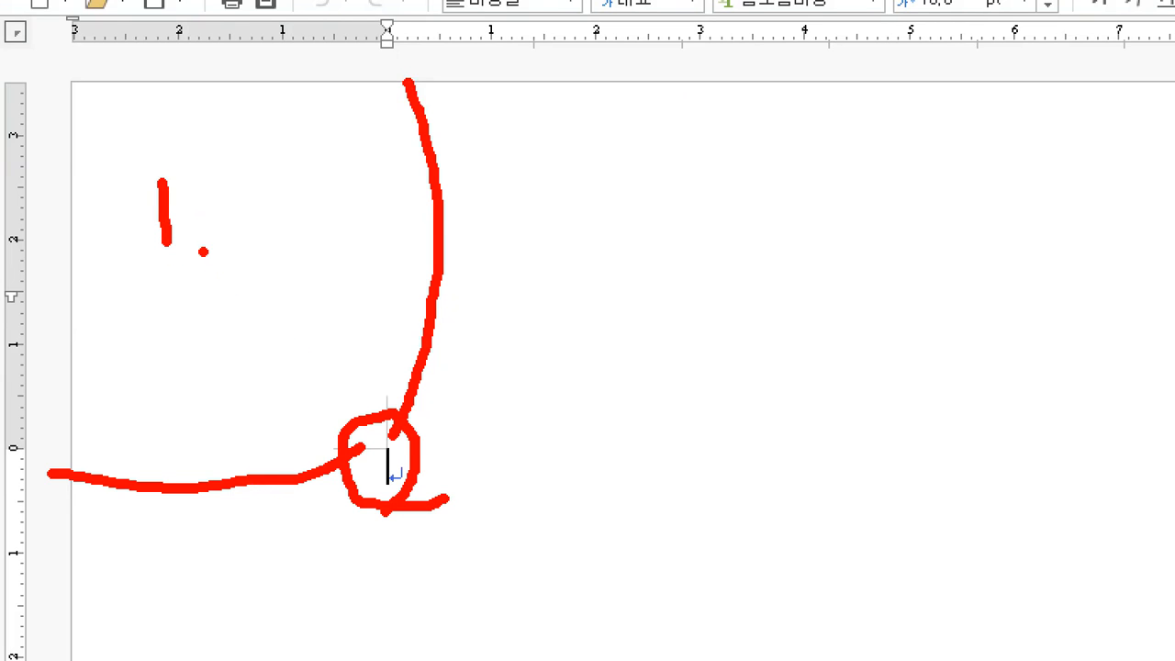
# - Add handwritten notes beside the numeral, then bring up the PowerPoint lesson slides
pyautogui.moveTo(211, 231)
pyautogui.mouseDown()
pyautogui.moveTo(189, 223)
pyautogui.moveTo(205, 208)
pyautogui.moveTo(201, 257)
pyautogui.mouseUp()
pyautogui.moveTo(163, 66)
pyautogui.mouseDown()
pyautogui.moveTo(178, 83)
pyautogui.moveTo(165, 167)
pyautogui.mouseUp()
pyautogui.moveTo(81, 217); pyautogui.dragTo(150, 203)
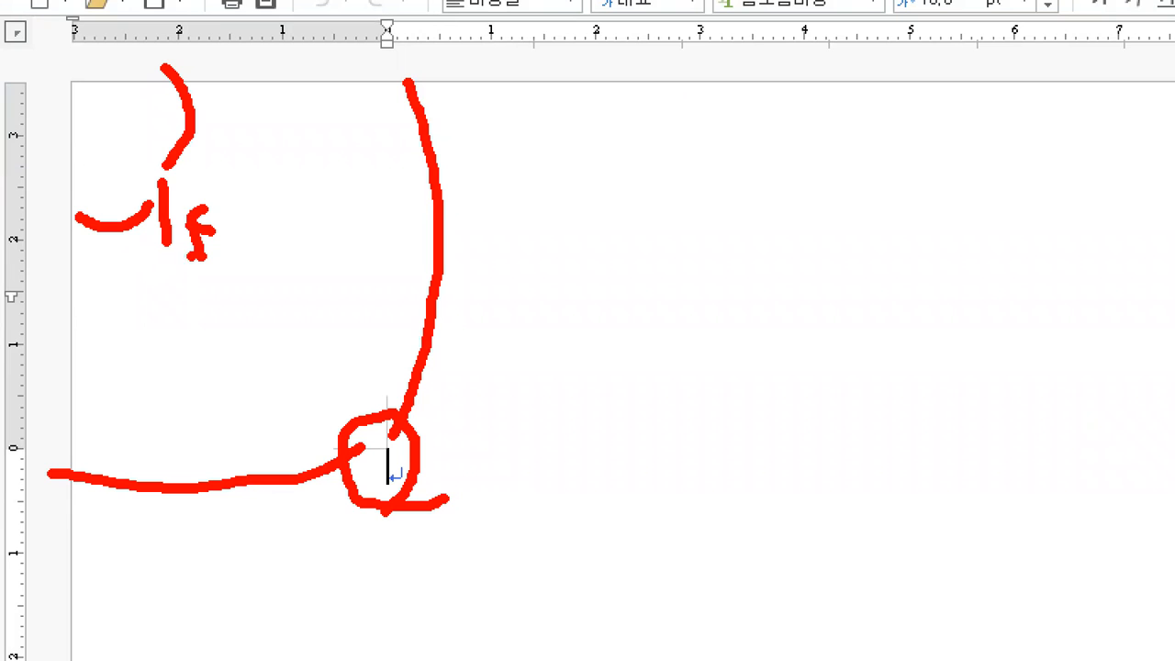
pyautogui.click(170, 280)
pyautogui.moveTo(159, 271)
pyautogui.mouseDown()
pyautogui.moveTo(183, 271)
pyautogui.moveTo(186, 286)
pyautogui.mouseUp()
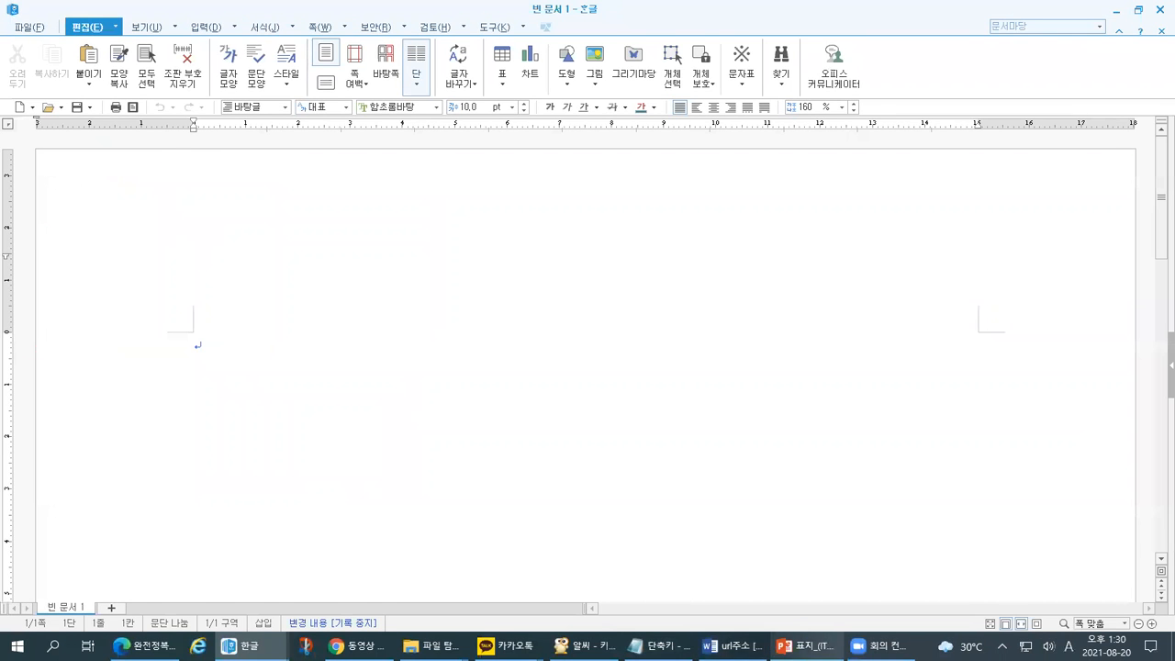
pyautogui.click(806, 646)
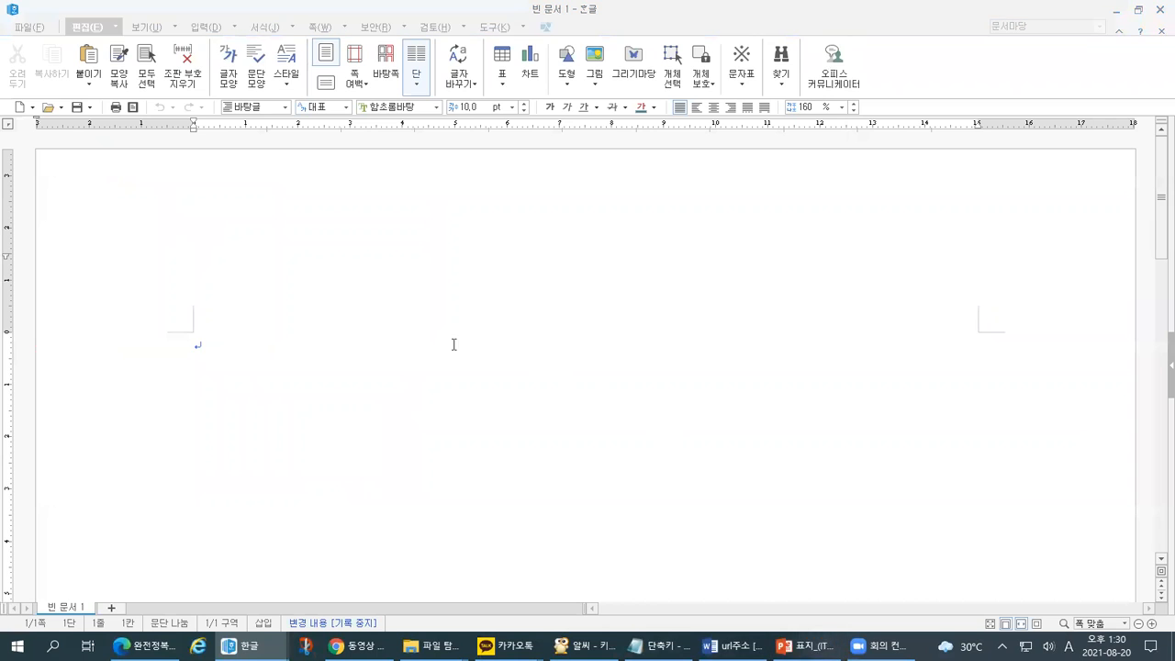
# - Show slide 2's 학습목표 goals, mark the page-margin goal, and bring up the window switcher
pyautogui.click(116, 303)
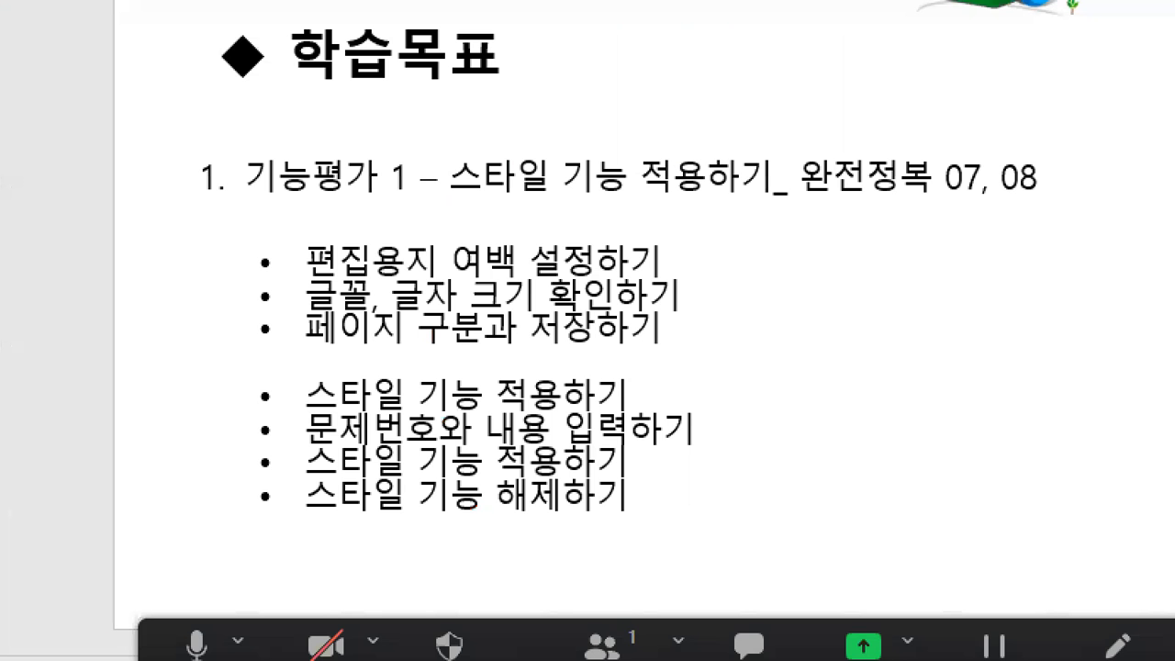
pyautogui.moveTo(258, 234)
pyautogui.mouseDown()
pyautogui.moveTo(265, 254)
pyautogui.moveTo(297, 214)
pyautogui.mouseUp()
pyautogui.moveTo(289, 281); pyautogui.dragTo(601, 275)
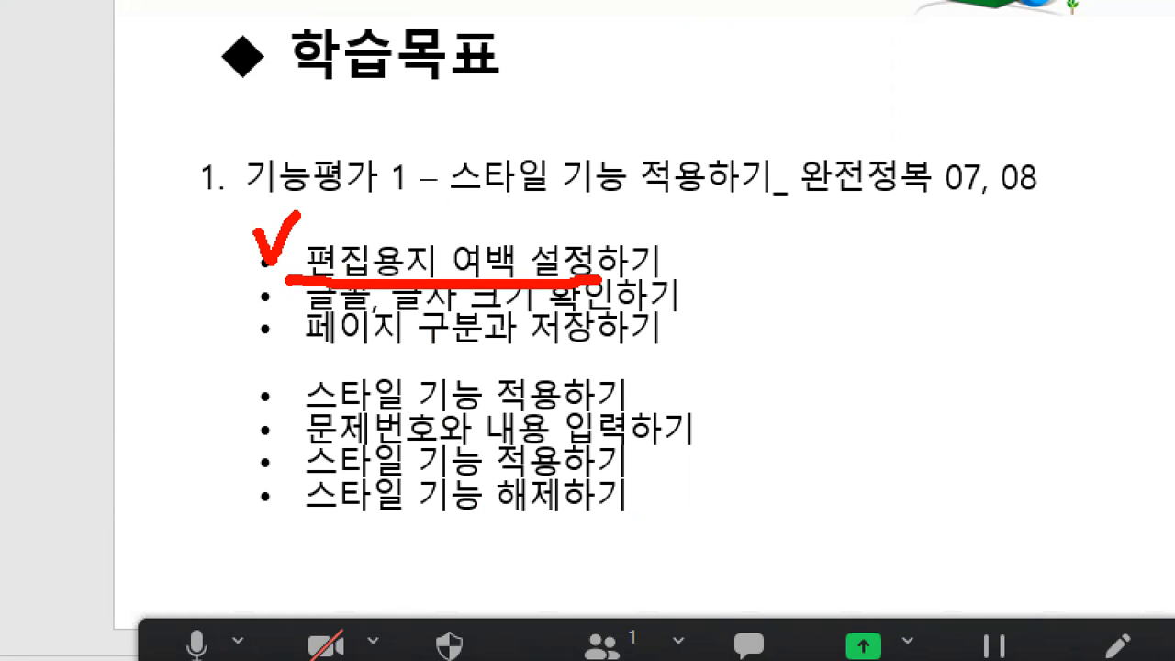
pyautogui.moveTo(704, 241)
pyautogui.mouseDown()
pyautogui.moveTo(753, 234)
pyautogui.moveTo(717, 296)
pyautogui.moveTo(756, 257)
pyautogui.moveTo(764, 274)
pyautogui.moveTo(807, 236)
pyautogui.moveTo(798, 312)
pyautogui.moveTo(754, 344)
pyautogui.moveTo(800, 175)
pyautogui.moveTo(849, 336)
pyautogui.moveTo(778, 349)
pyautogui.mouseUp()
pyautogui.press('Escape')
pyautogui.hotkey('alt', 'Tab')
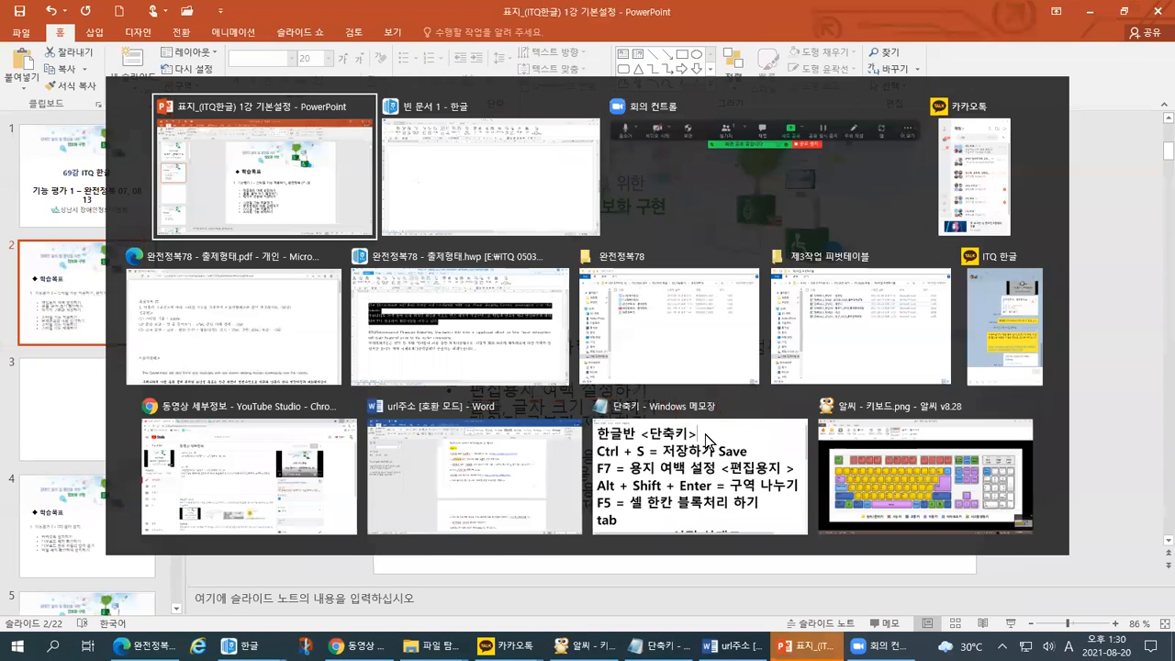
# - Magnify the ALSee keyboard image, link Enter to F7, then return to Hangul
pyautogui.click(865, 492)
pyautogui.hotkey('ctrl', '1')
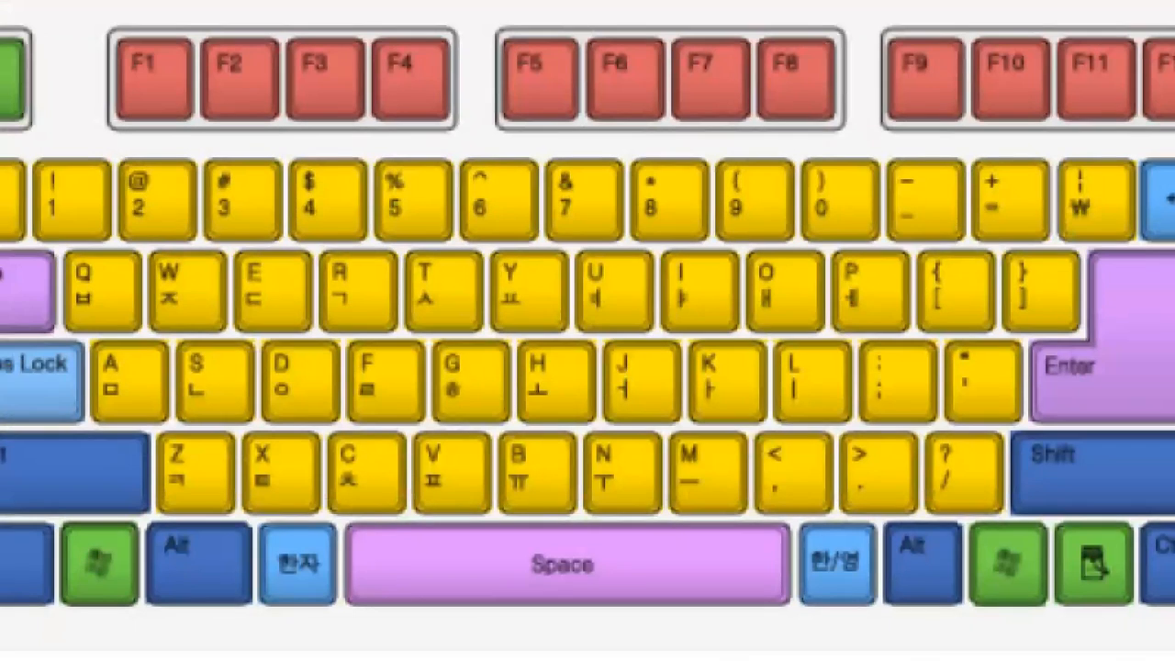
pyautogui.moveTo(1171, 381)
pyautogui.mouseDown()
pyautogui.moveTo(1134, 292)
pyautogui.moveTo(1161, 395)
pyautogui.mouseUp()
pyautogui.moveTo(1122, 344)
pyautogui.mouseDown()
pyautogui.moveTo(891, 183)
pyautogui.moveTo(702, 124)
pyautogui.moveTo(653, 35)
pyautogui.moveTo(742, 31)
pyautogui.moveTo(743, 103)
pyautogui.moveTo(716, 124)
pyautogui.moveTo(731, 129)
pyautogui.mouseUp()
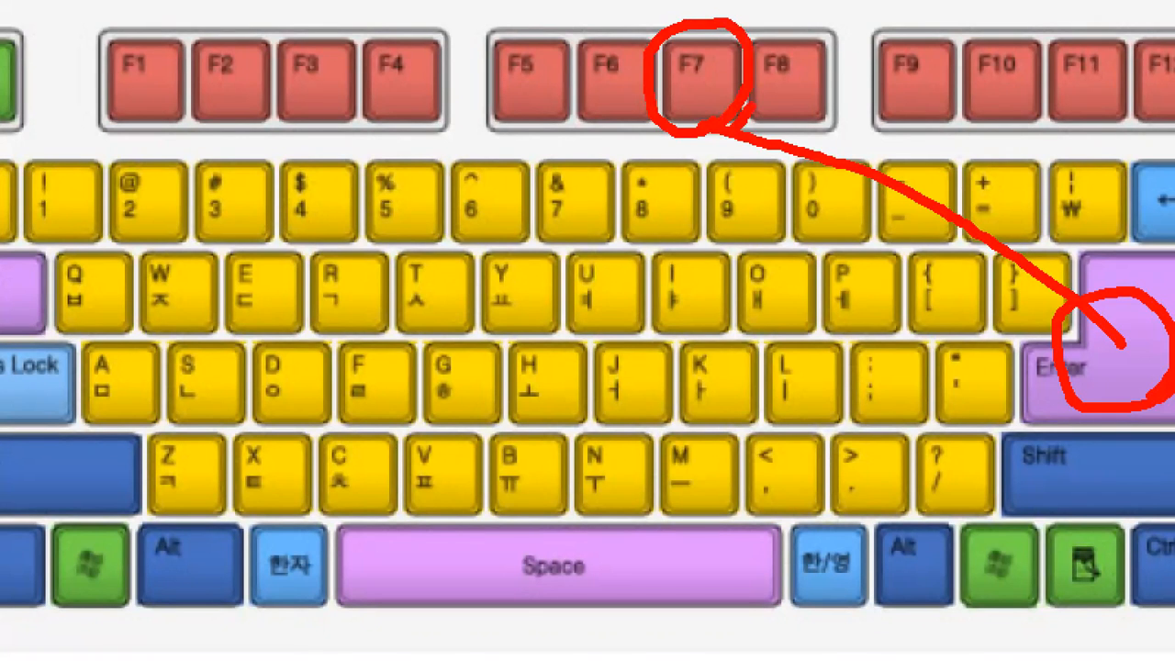
pyautogui.press('Escape')
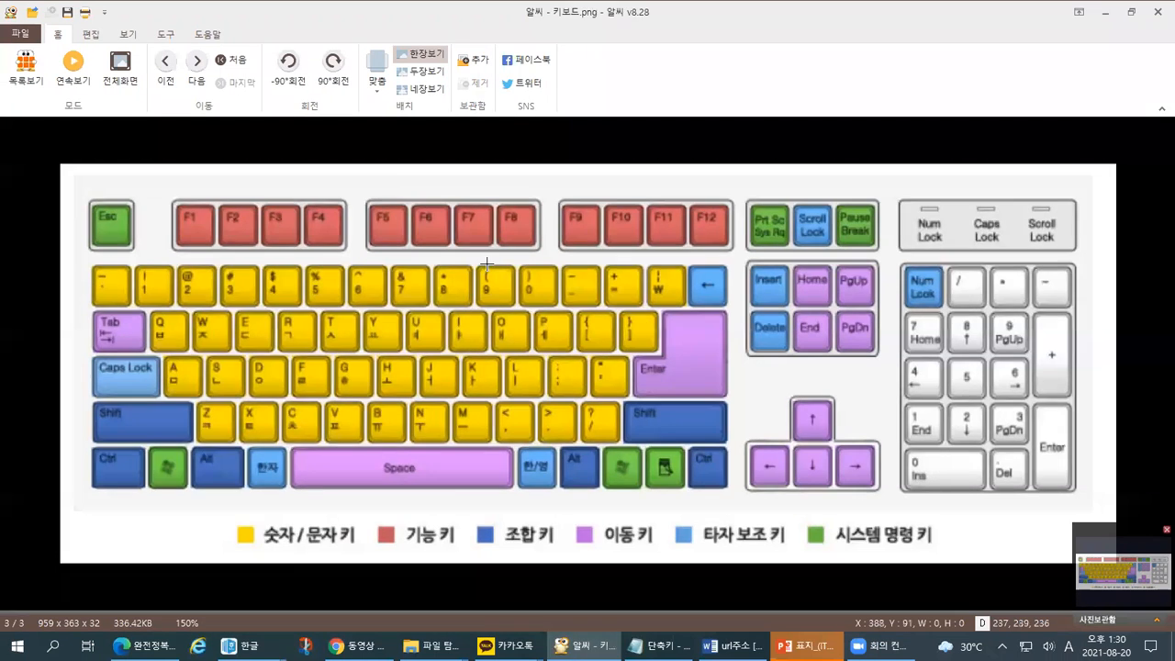
pyautogui.hotkey('alt', 'Tab')
# - Open 편집 용지 with F7 and move the dialog slightly down
pyautogui.click(592, 233)
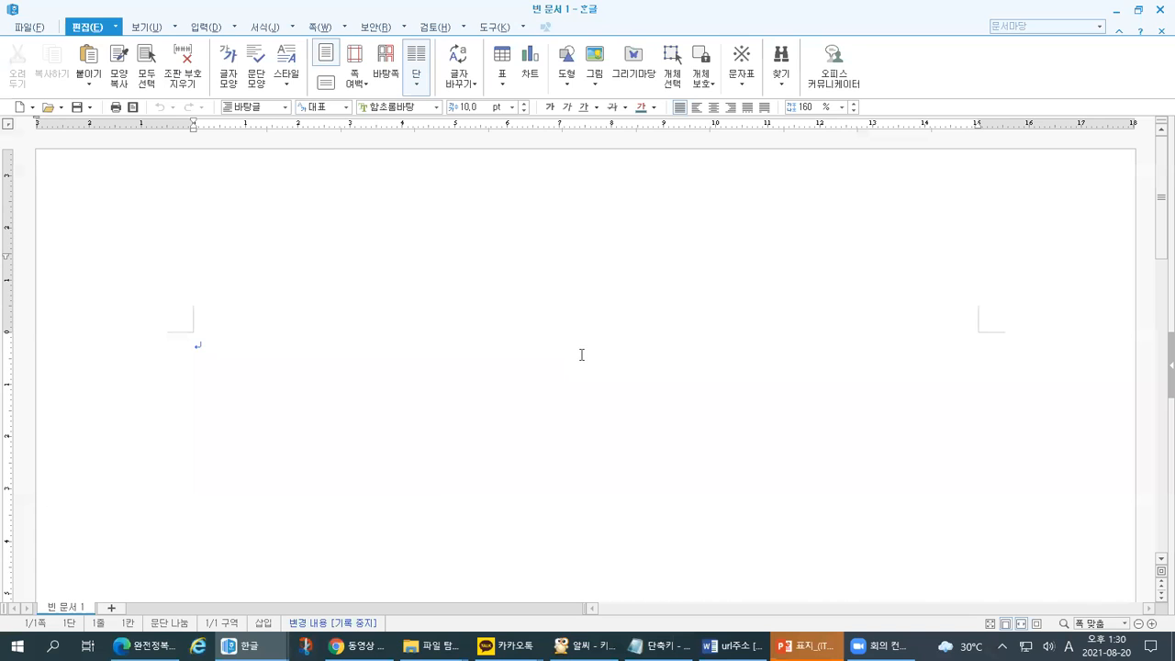
pyautogui.press('F7')
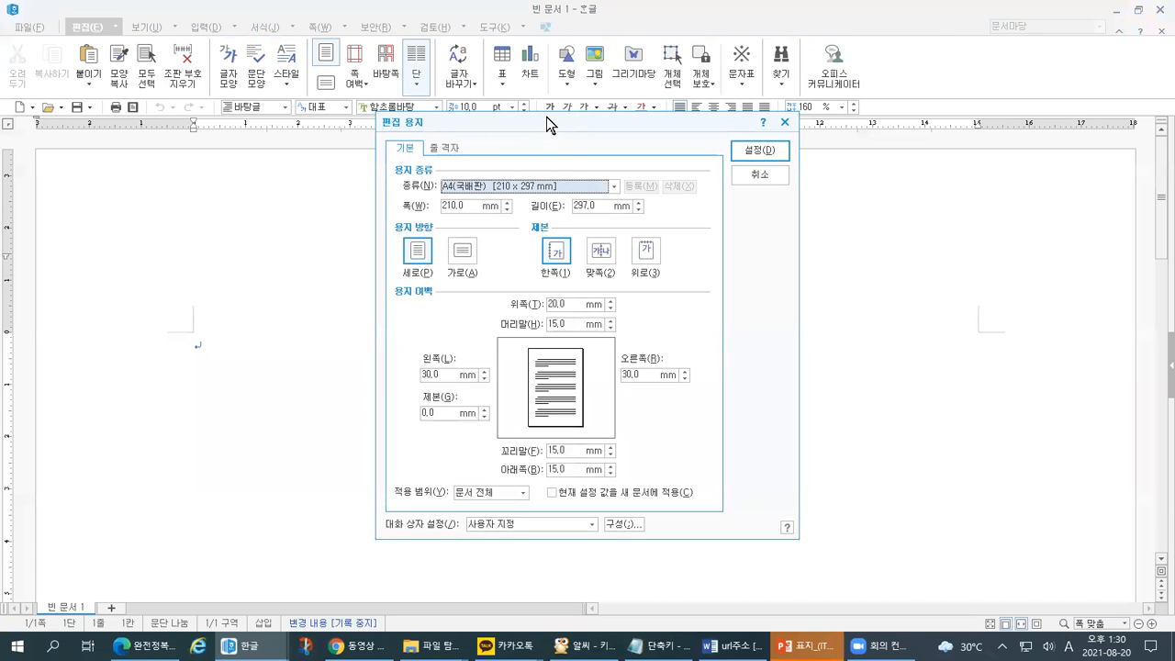
pyautogui.click(550, 126)
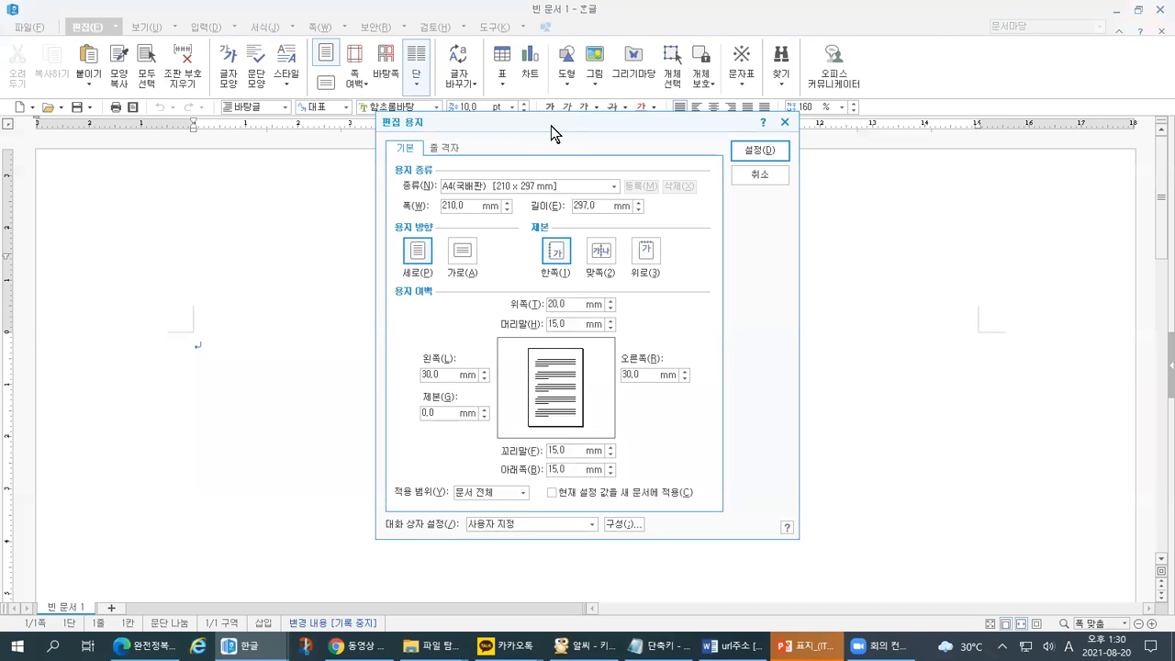
pyautogui.moveTo(551, 126); pyautogui.dragTo(557, 141)
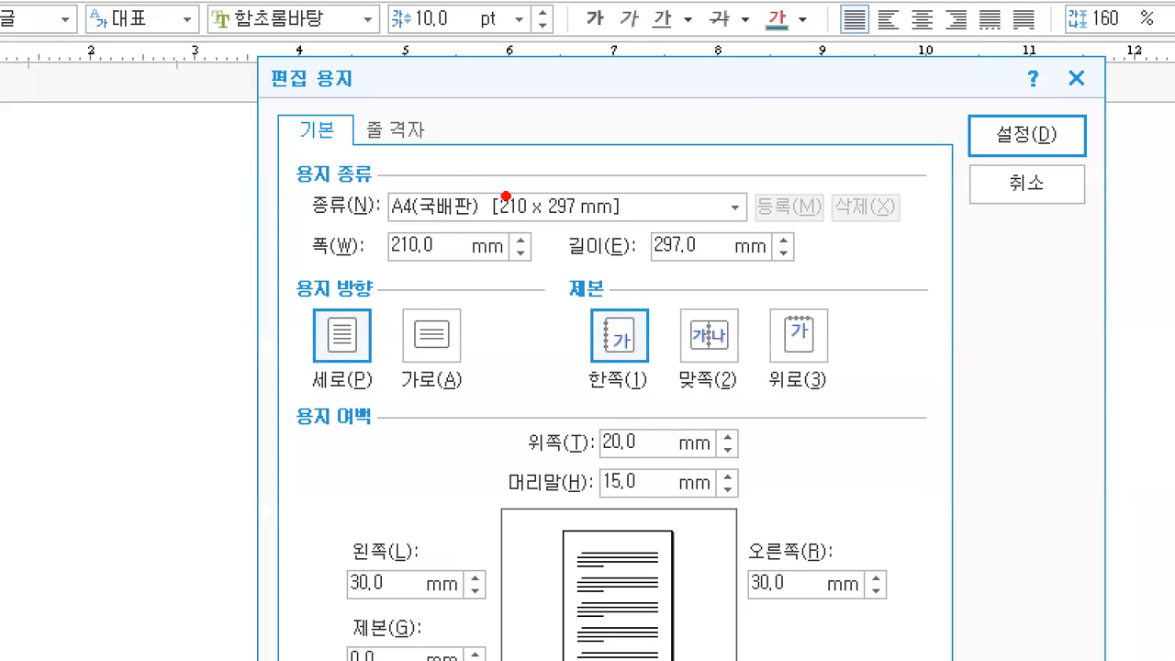
# - Mark the 용지 여백 section and 20,0 top margin, adding a reminder about moving between fields
pyautogui.moveTo(229, 97); pyautogui.dragTo(367, 97)
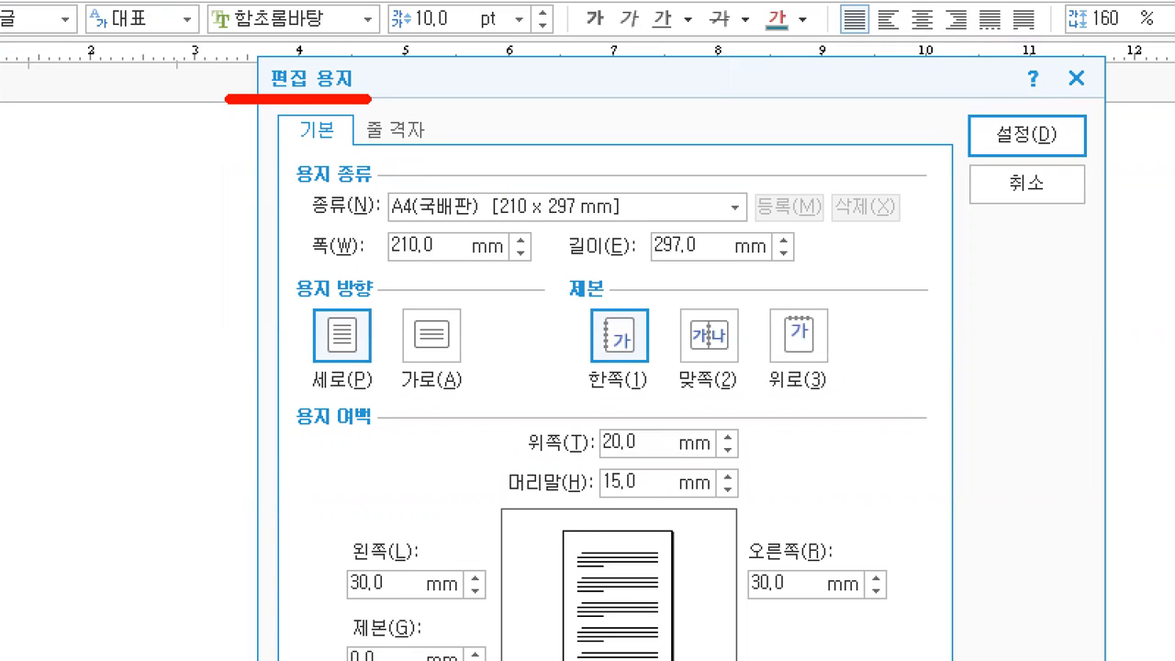
pyautogui.moveTo(281, 451); pyautogui.dragTo(390, 445)
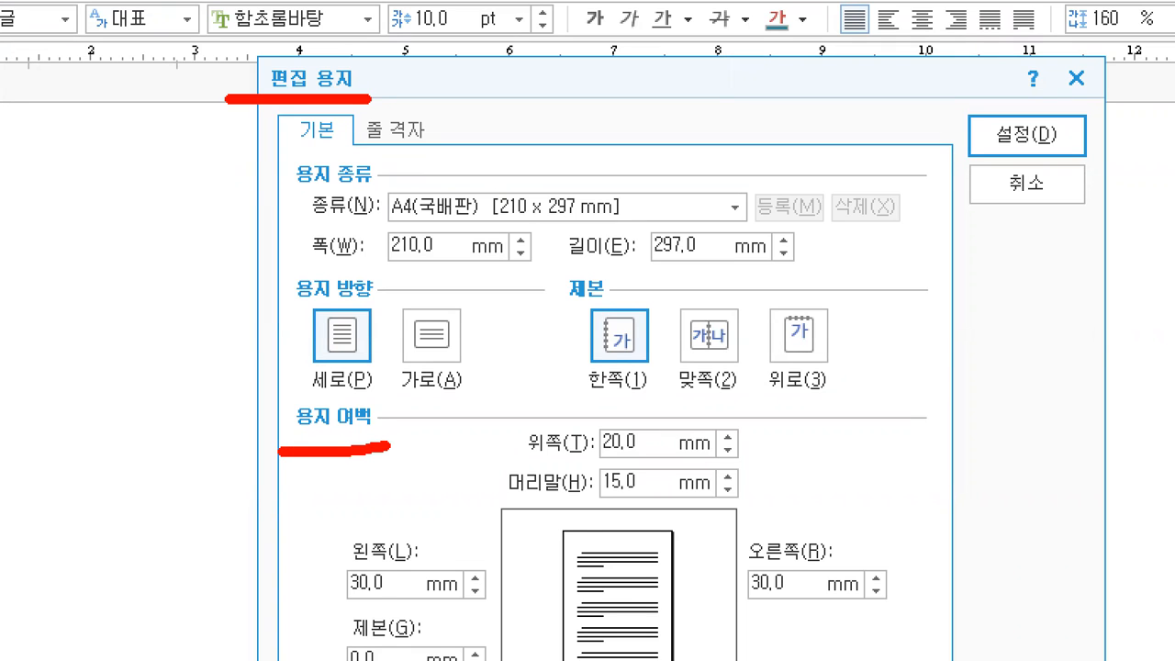
pyautogui.moveTo(496, 424); pyautogui.dragTo(539, 409)
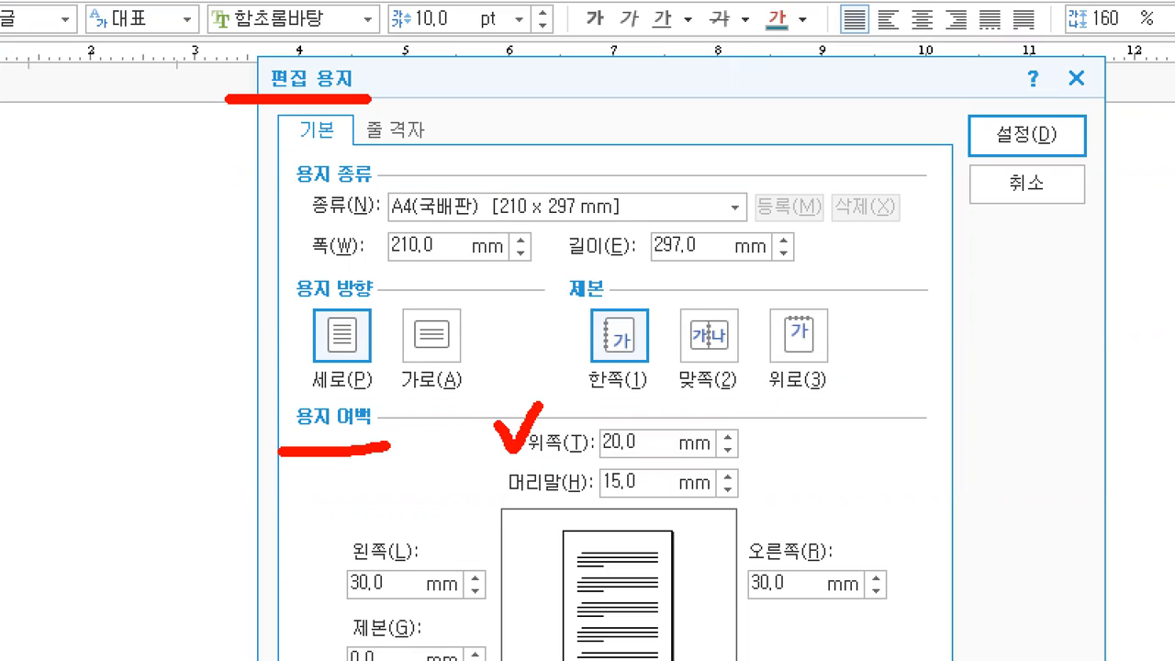
pyautogui.moveTo(582, 453); pyautogui.dragTo(652, 456)
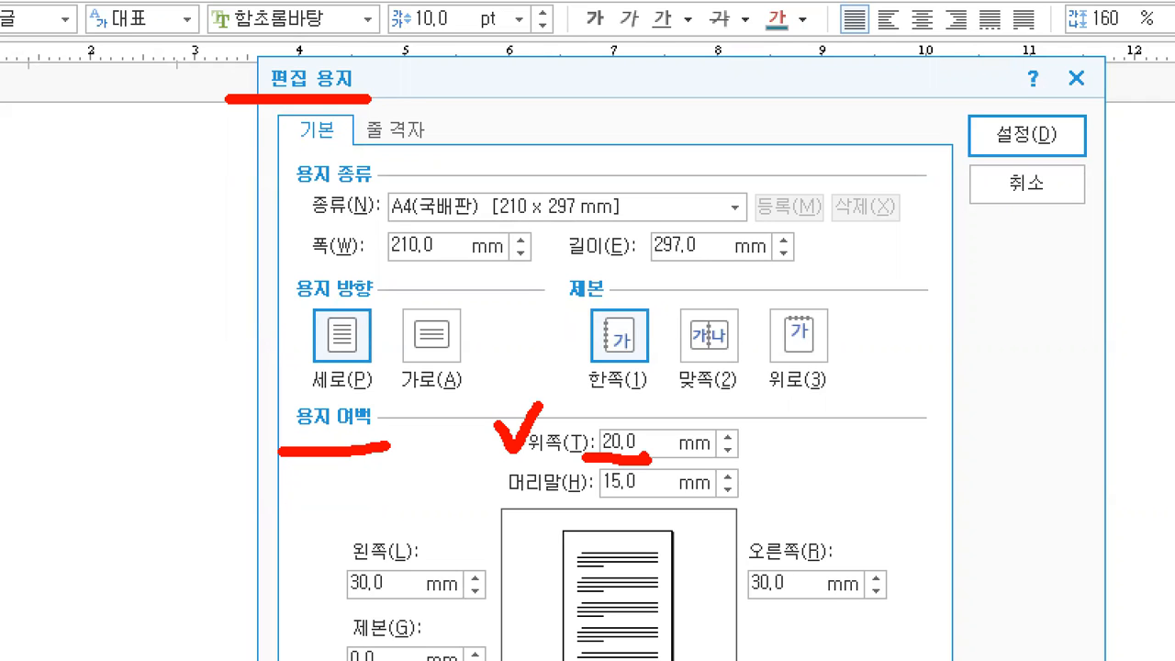
pyautogui.moveTo(899, 333)
pyautogui.mouseDown()
pyautogui.moveTo(957, 328)
pyautogui.moveTo(922, 386)
pyautogui.mouseUp()
pyautogui.moveTo(966, 351)
pyautogui.mouseDown()
pyautogui.moveTo(962, 371)
pyautogui.moveTo(976, 378)
pyautogui.mouseUp()
pyautogui.moveTo(989, 314); pyautogui.dragTo(1012, 384)
pyautogui.moveTo(1003, 286)
pyautogui.mouseDown()
pyautogui.moveTo(847, 427)
pyautogui.moveTo(1112, 363)
pyautogui.moveTo(1011, 275)
pyautogui.mouseUp()
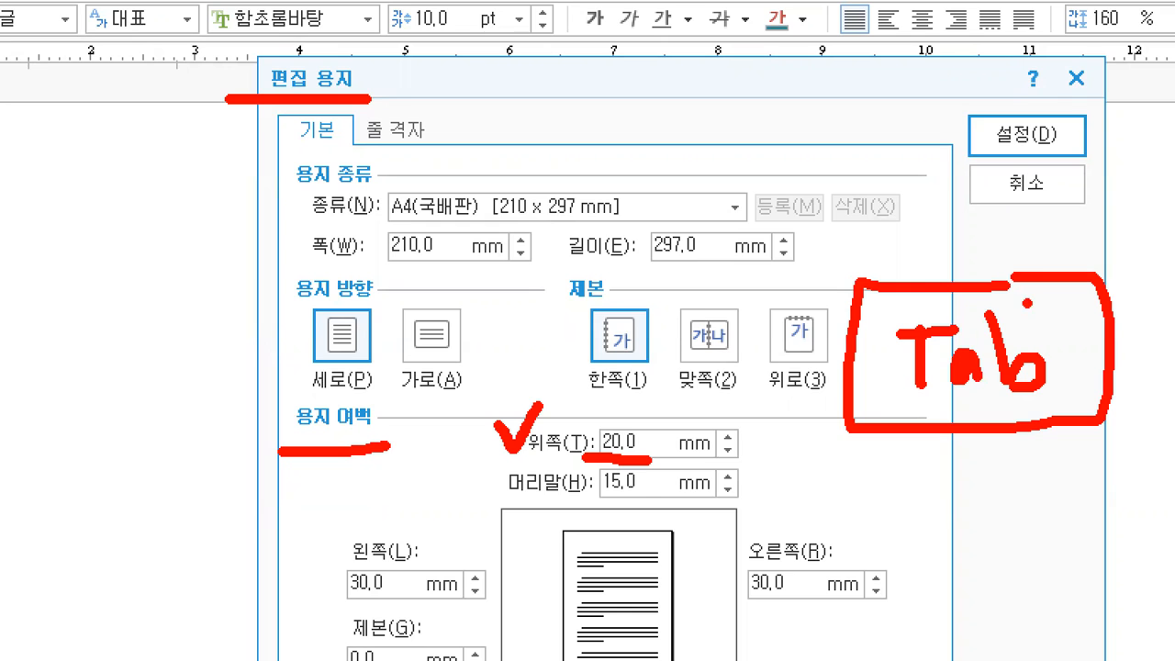
# - Circle the field-advancing key on the keyboard image, then underline the 20,0 top margin in Hangul
pyautogui.hotkey('alt', 'Tab')
pyautogui.click(458, 234)
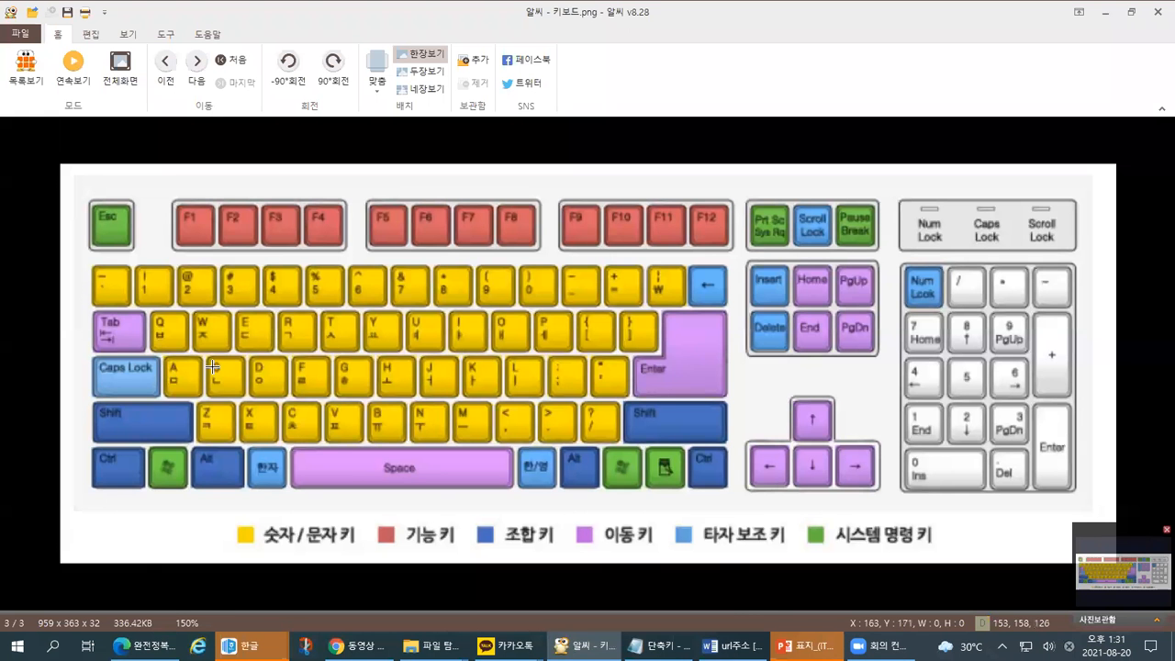
pyautogui.moveTo(141, 355)
pyautogui.mouseDown()
pyautogui.moveTo(91, 364)
pyautogui.moveTo(111, 300)
pyautogui.moveTo(143, 354)
pyautogui.moveTo(174, 290)
pyautogui.mouseUp()
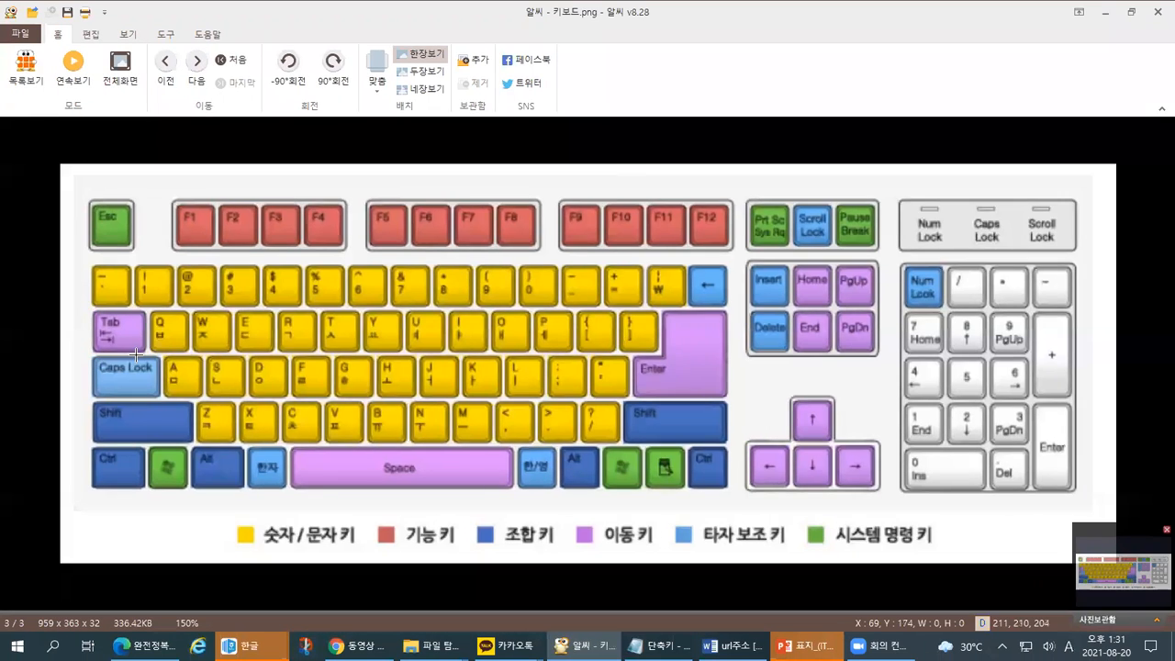
pyautogui.hotkey('alt', 'Tab')
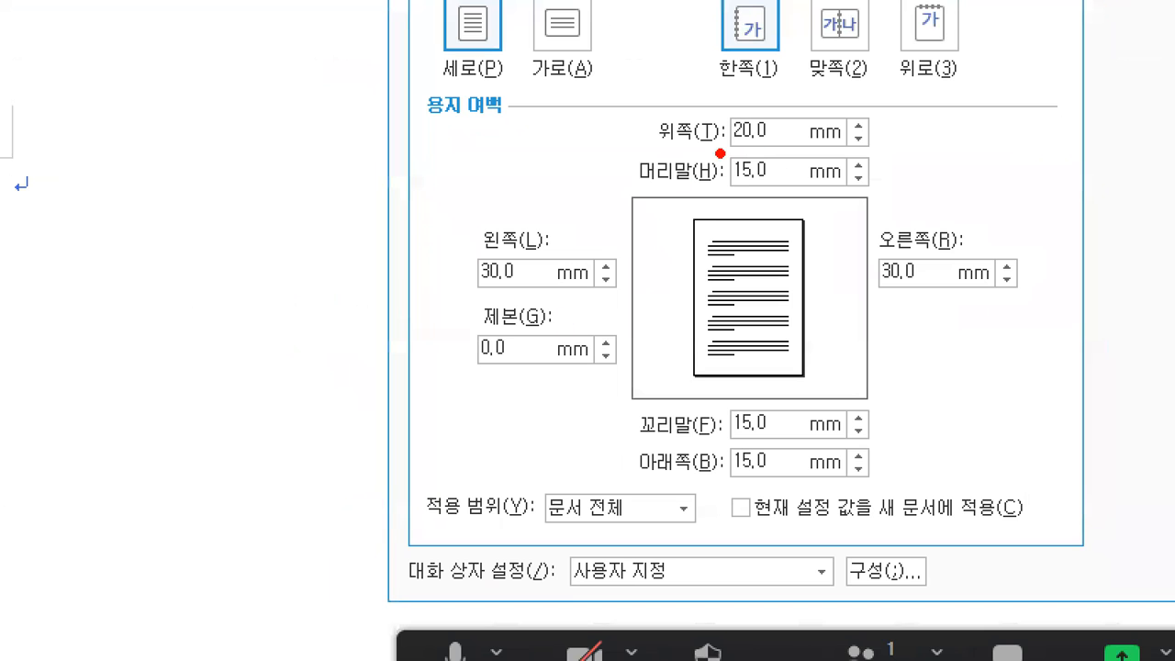
pyautogui.moveTo(720, 153); pyautogui.dragTo(768, 145)
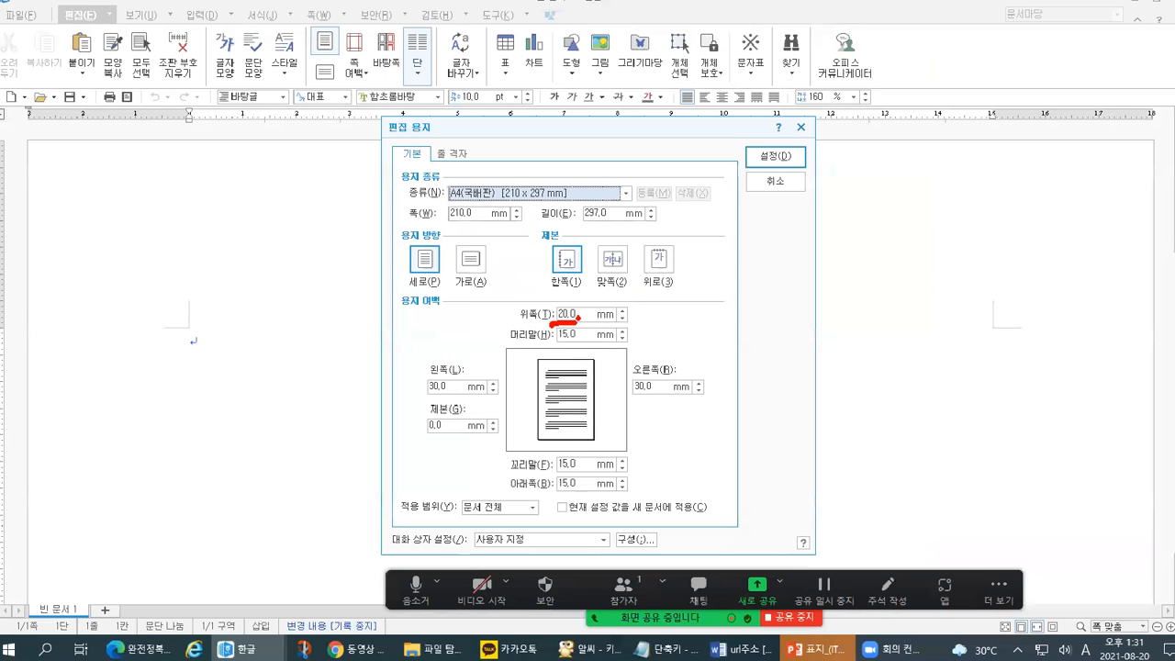
# - Enter margins 10, 10, 11, 11, 10, 10 mm in successive 편집 용지 fields
pyautogui.write('10')
pyautogui.press('Tab')
pyautogui.write('10')
pyautogui.press('Tab')
pyautogui.write('11')
pyautogui.press('Tab')
pyautogui.write('11')
pyautogui.press('Tab')
pyautogui.write('10')
pyautogui.press('Tab')
pyautogui.write('10')
pyautogui.press('Tab')
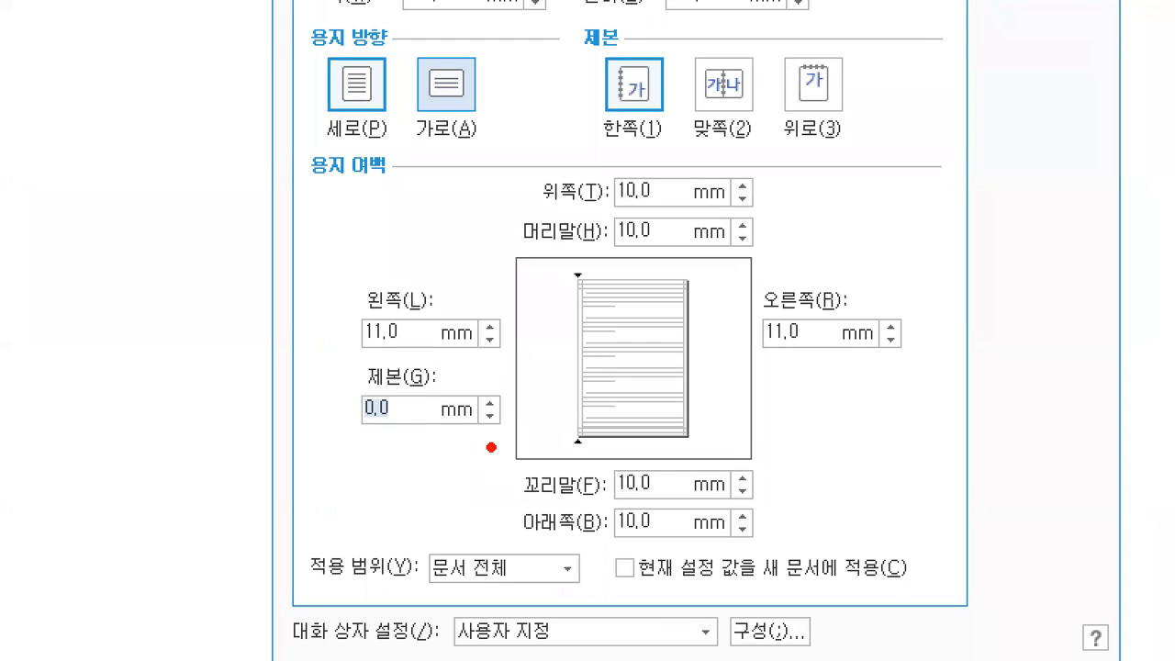
# - Annotate the 10 mm top, header, footer, bottom and 11 mm left, right margins
pyautogui.moveTo(710, 229)
pyautogui.mouseDown()
pyautogui.moveTo(569, 179)
pyautogui.moveTo(685, 204)
pyautogui.moveTo(669, 271)
pyautogui.mouseUp()
pyautogui.moveTo(676, 559)
pyautogui.mouseDown()
pyautogui.moveTo(633, 556)
pyautogui.moveTo(672, 444)
pyautogui.moveTo(667, 562)
pyautogui.mouseUp()
pyautogui.moveTo(755, 501); pyautogui.dragTo(752, 552)
pyautogui.moveTo(792, 505)
pyautogui.mouseDown()
pyautogui.moveTo(781, 551)
pyautogui.moveTo(810, 503)
pyautogui.mouseUp()
pyautogui.moveTo(416, 355)
pyautogui.mouseDown()
pyautogui.moveTo(413, 248)
pyautogui.moveTo(424, 356)
pyautogui.mouseUp()
pyautogui.moveTo(762, 381)
pyautogui.mouseDown()
pyautogui.moveTo(837, 303)
pyautogui.moveTo(742, 378)
pyautogui.mouseUp()
pyautogui.moveTo(896, 268)
pyautogui.mouseDown()
pyautogui.moveTo(897, 322)
pyautogui.moveTo(918, 316)
pyautogui.mouseUp()
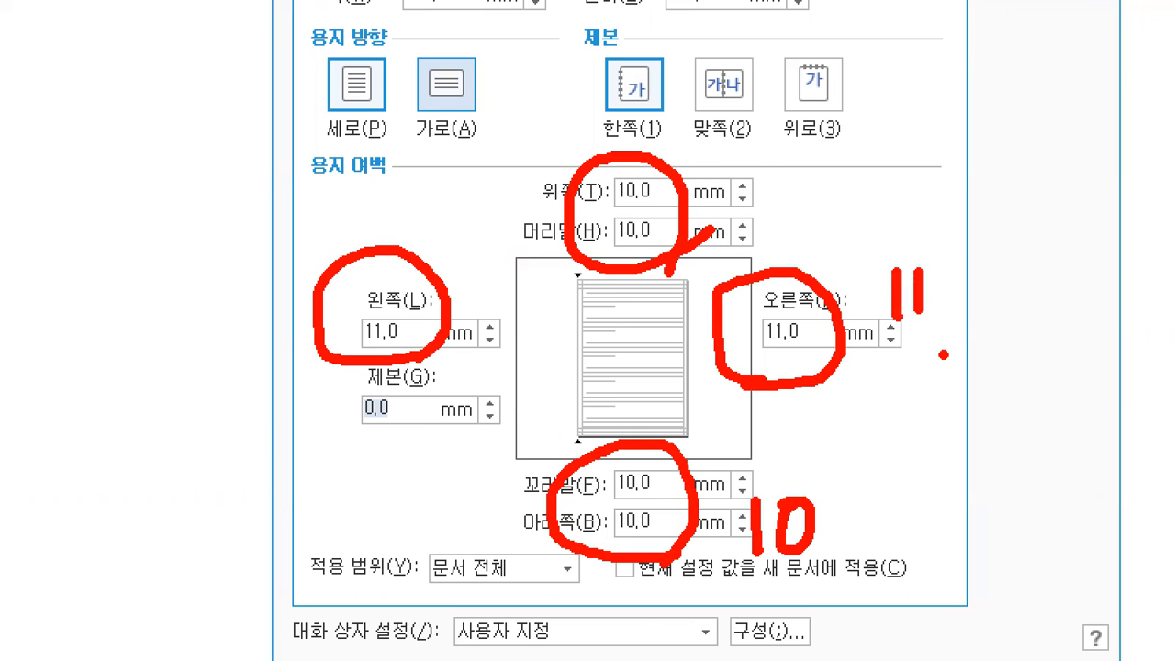
pyautogui.moveTo(753, 175); pyautogui.dragTo(764, 190)
pyautogui.moveTo(755, 485); pyautogui.dragTo(756, 498)
pyautogui.click(740, 532)
# - Mark the 0,0 binding value and apply the new margins with 설정
pyautogui.moveTo(321, 437)
pyautogui.mouseDown()
pyautogui.moveTo(415, 429)
pyautogui.moveTo(415, 468)
pyautogui.moveTo(444, 452)
pyautogui.moveTo(420, 455)
pyautogui.mouseUp()
pyautogui.click(442, 511)
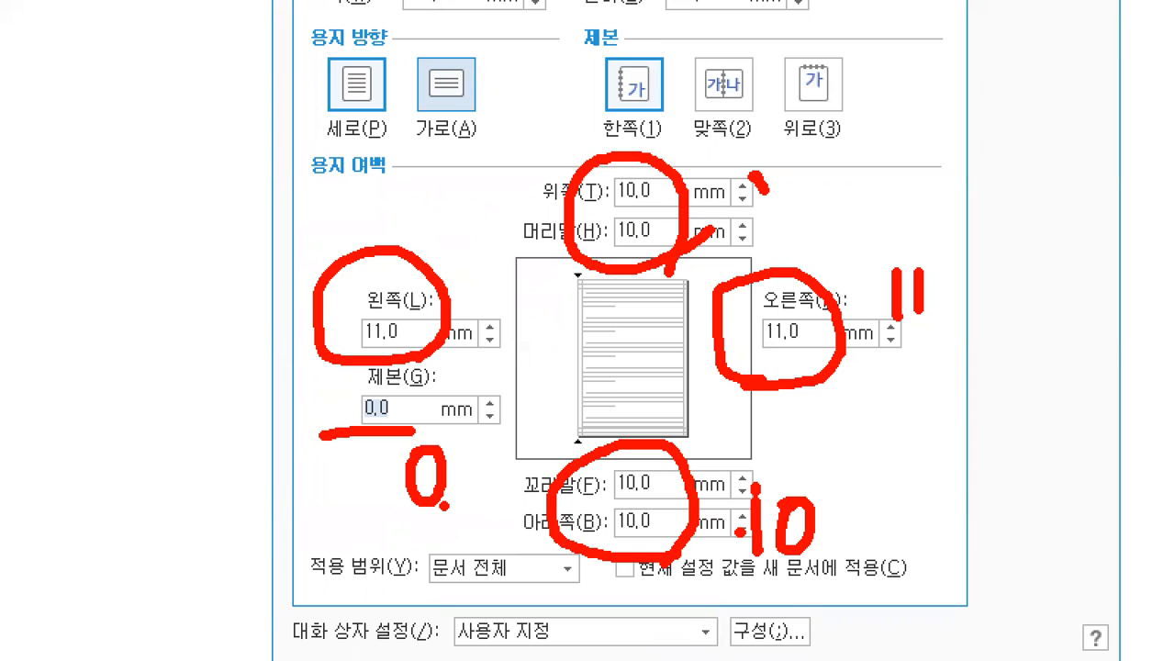
pyautogui.press('Escape')
pyautogui.click(763, 162)
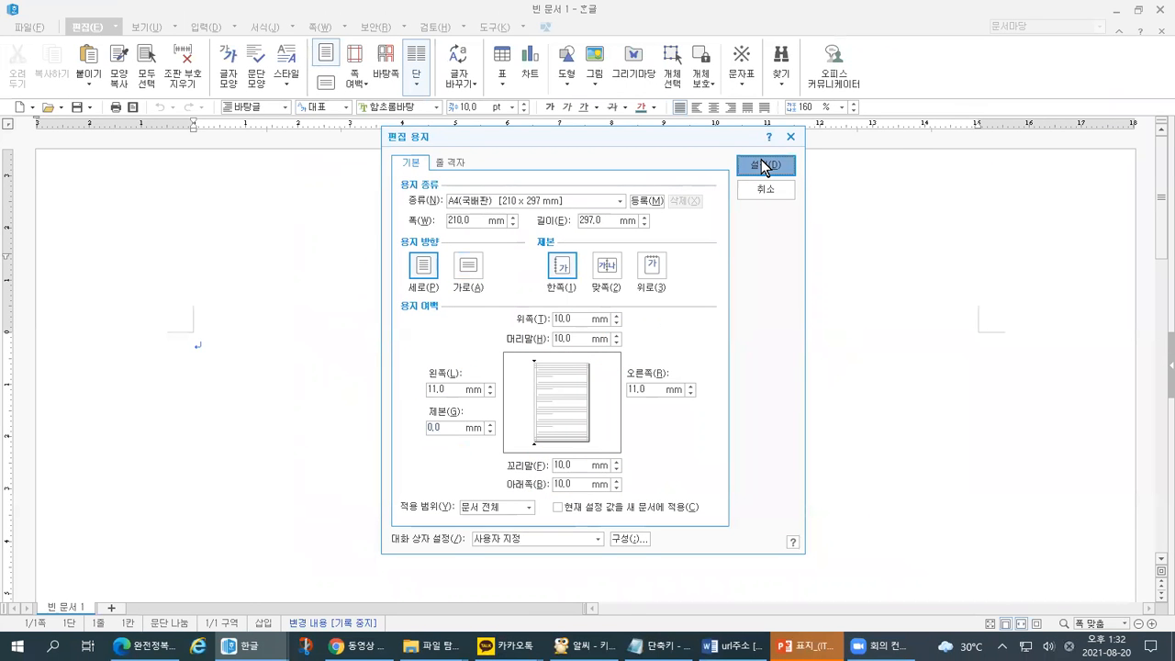
pyautogui.hotkey('ctrl', '1')
pyautogui.click(197, 38)
pyautogui.moveTo(188, 53)
pyautogui.mouseDown()
pyautogui.moveTo(230, 125)
pyautogui.moveTo(203, 253)
pyautogui.mouseUp()
pyautogui.moveTo(65, 295); pyautogui.dragTo(169, 284)
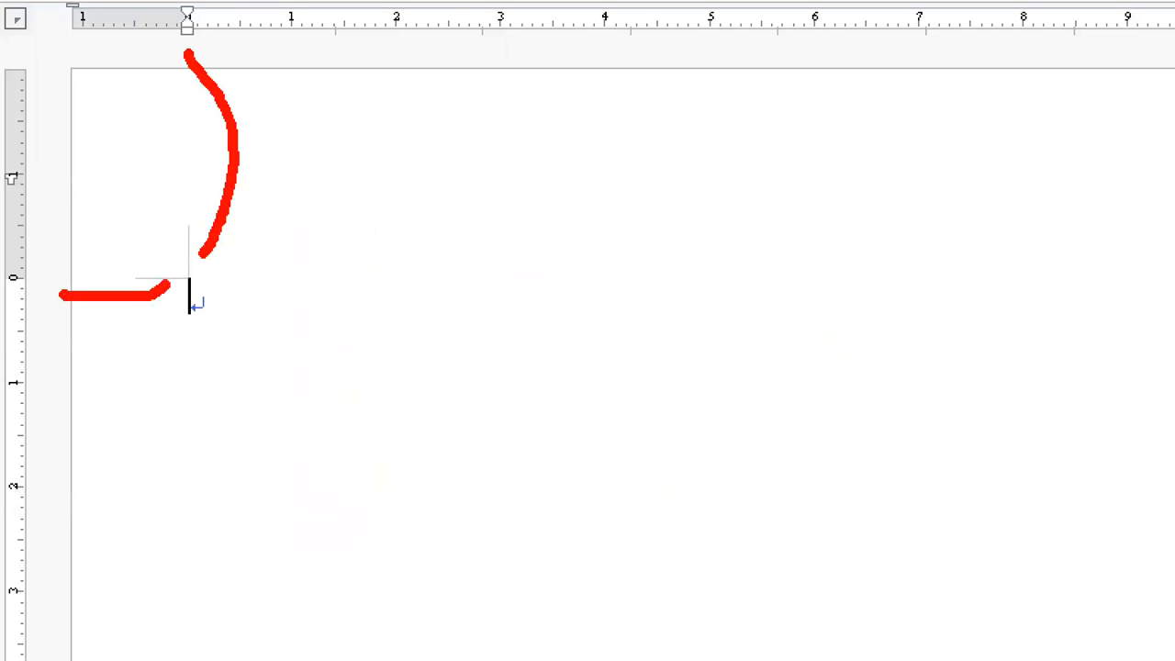
pyautogui.moveTo(435, 439); pyautogui.dragTo(439, 504)
pyautogui.moveTo(485, 551); pyautogui.dragTo(470, 448)
pyautogui.moveTo(447, 503); pyautogui.dragTo(413, 544)
pyautogui.moveTo(397, 441)
pyautogui.mouseDown()
pyautogui.moveTo(213, 315)
pyautogui.moveTo(209, 347)
pyautogui.moveTo(258, 307)
pyautogui.mouseUp()
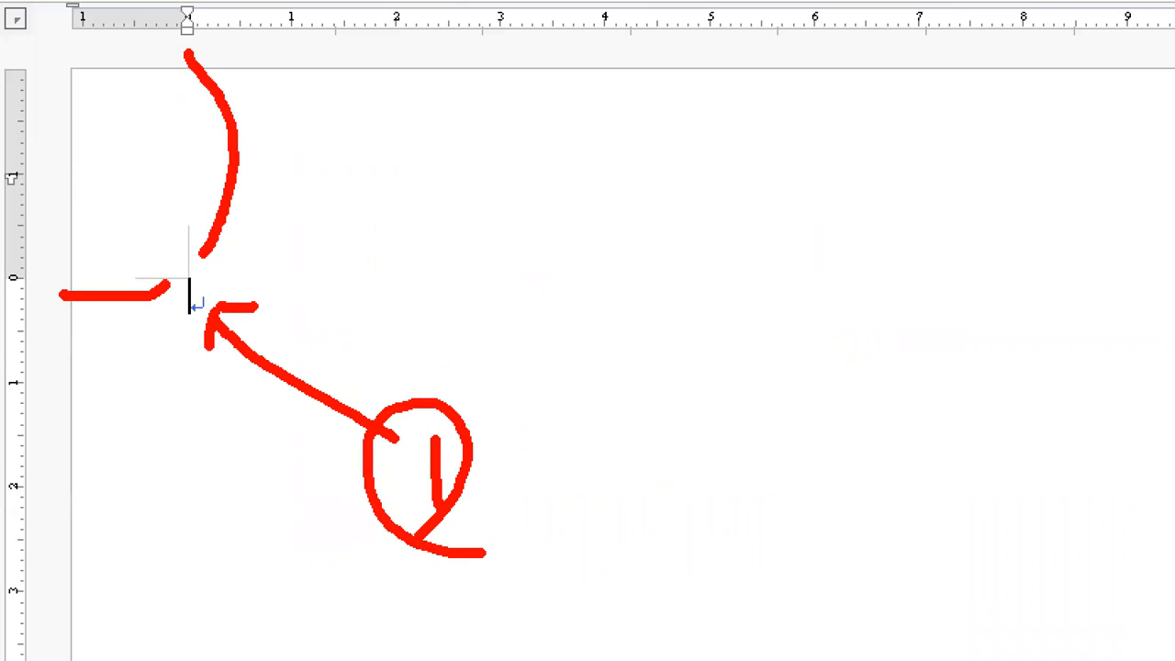
pyautogui.press('Escape')
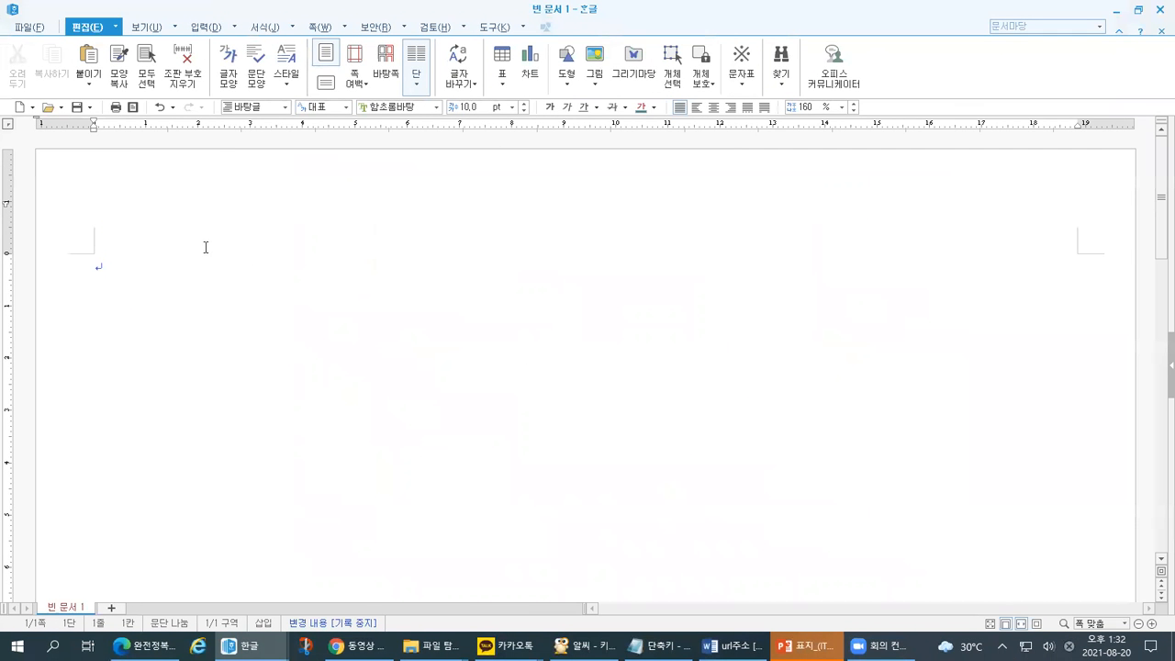
pyautogui.hotkey('ctrl', '1')
pyautogui.click(118, 283)
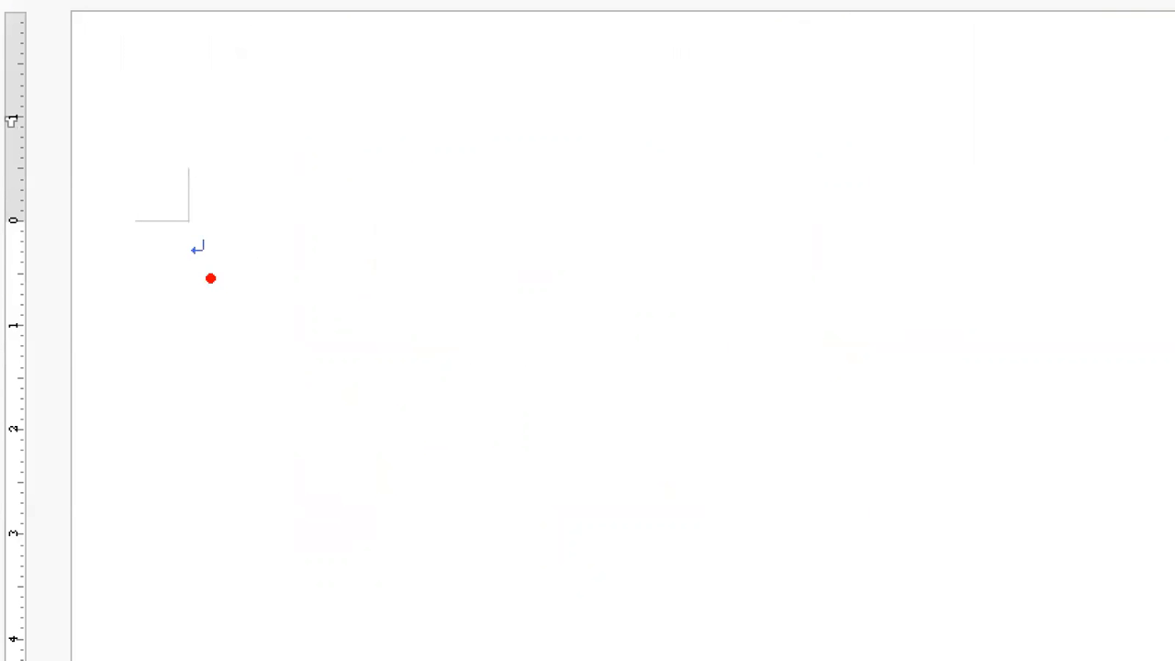
pyautogui.moveTo(276, 230)
pyautogui.mouseDown()
pyautogui.moveTo(275, 266)
pyautogui.moveTo(219, 275)
pyautogui.moveTo(237, 299)
pyautogui.mouseUp()
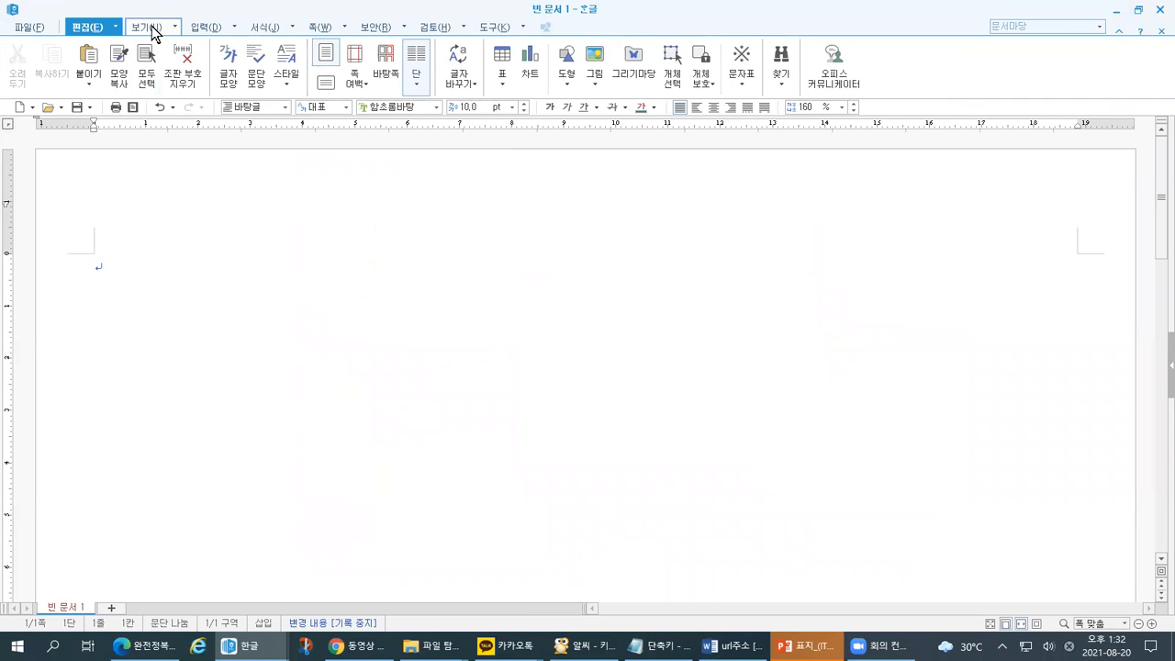
# - Show the 보기 display options and mark them on screen
pyautogui.click(152, 29)
pyautogui.moveTo(157, 4); pyautogui.dragTo(164, 19)
pyautogui.moveTo(327, 36); pyautogui.dragTo(349, 13)
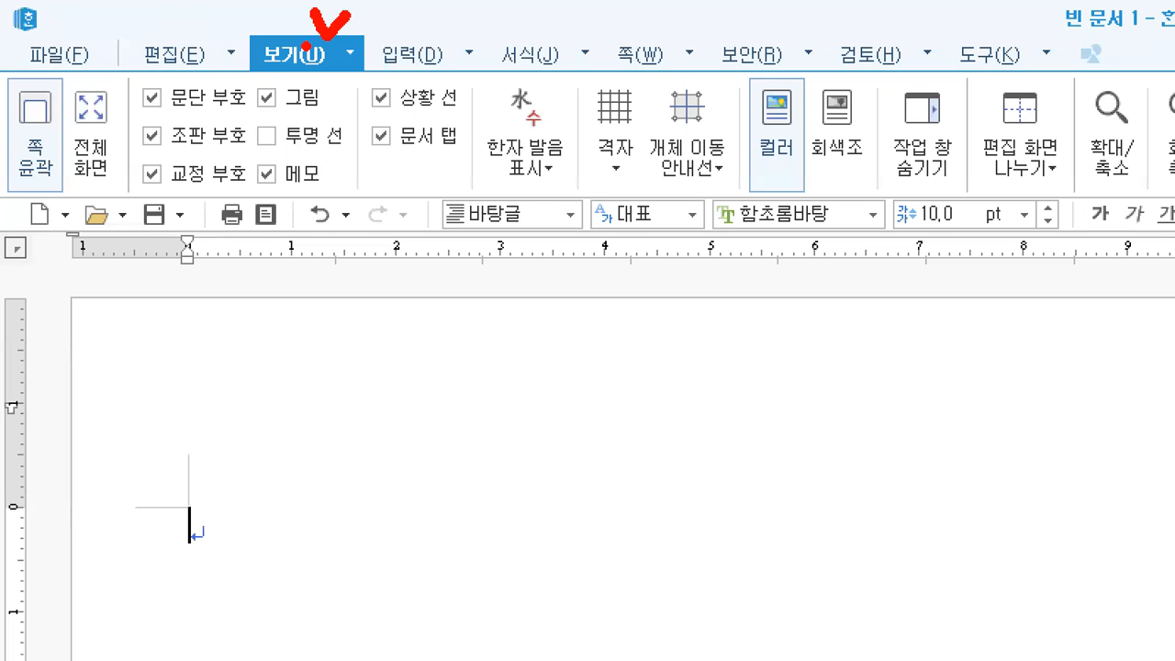
pyautogui.moveTo(128, 117); pyautogui.dragTo(176, 117)
pyautogui.moveTo(299, 476)
pyautogui.mouseDown()
pyautogui.moveTo(290, 519)
pyautogui.moveTo(249, 520)
pyautogui.mouseUp()
pyautogui.moveTo(264, 493)
pyautogui.mouseDown()
pyautogui.moveTo(244, 511)
pyautogui.moveTo(264, 546)
pyautogui.mouseUp()
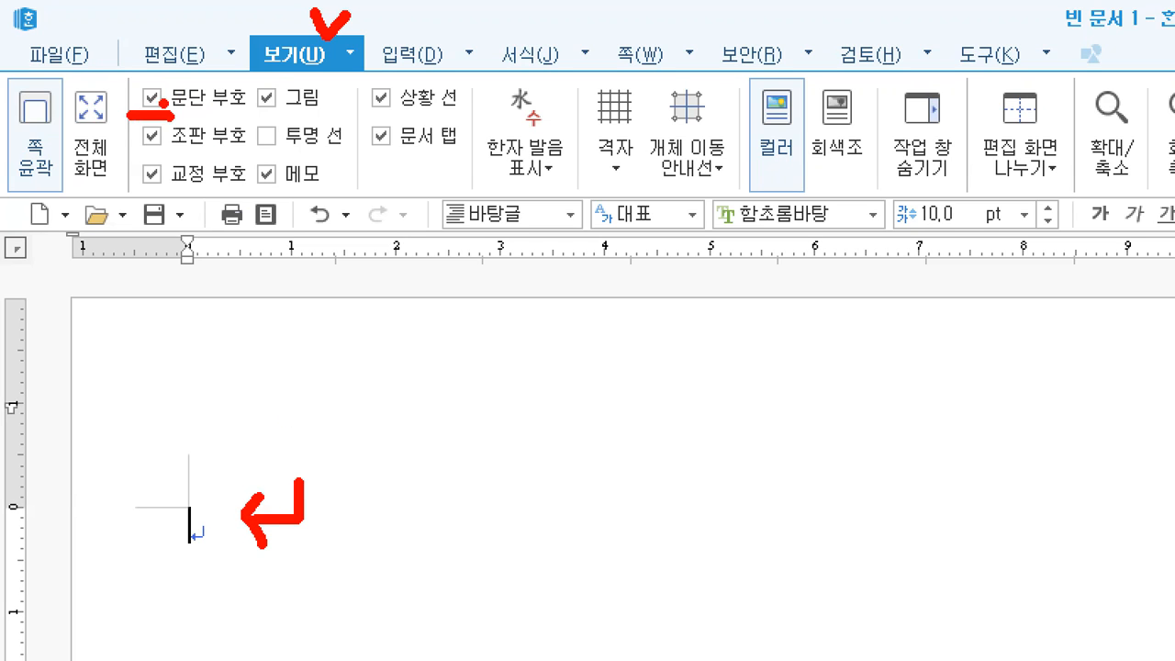
pyautogui.moveTo(189, 553); pyautogui.dragTo(209, 564)
pyautogui.moveTo(122, 137); pyautogui.dragTo(133, 128)
# - Point out the 문단 부호 and 조판 부호 checkboxes, then bring PowerPoint to the front
pyautogui.moveTo(464, 462); pyautogui.dragTo(494, 457)
pyautogui.moveTo(455, 403); pyautogui.dragTo(456, 551)
pyautogui.moveTo(503, 393); pyautogui.dragTo(492, 556)
pyautogui.moveTo(459, 402)
pyautogui.mouseDown()
pyautogui.moveTo(499, 399)
pyautogui.moveTo(509, 546)
pyautogui.moveTo(464, 549)
pyautogui.mouseUp()
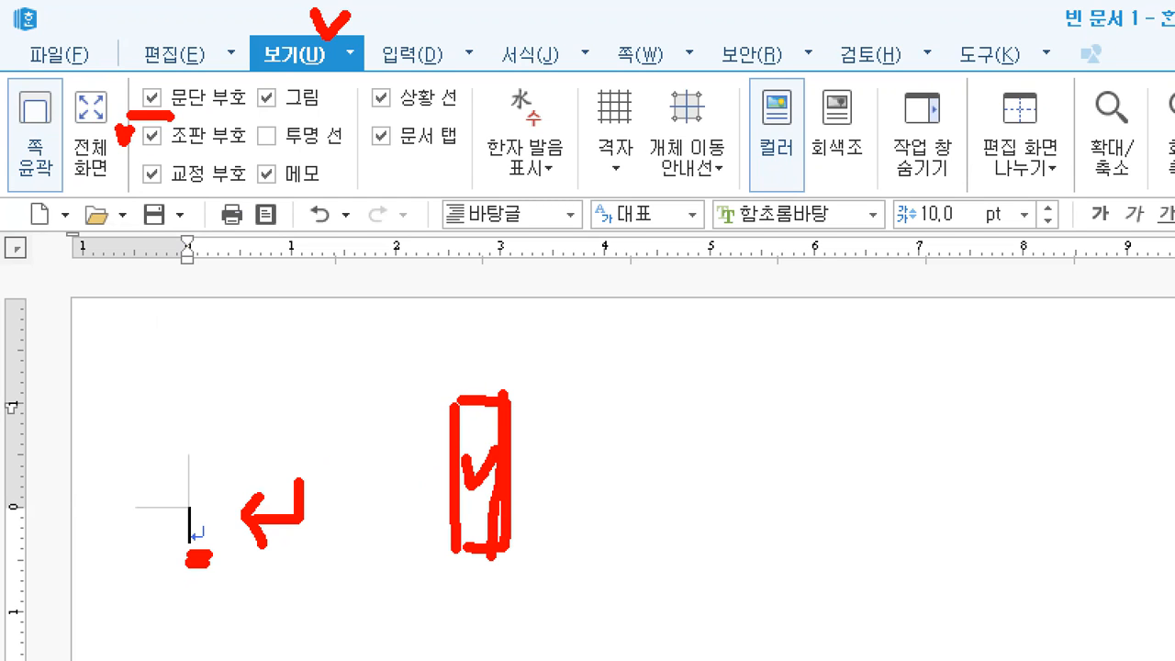
pyautogui.moveTo(471, 346); pyautogui.dragTo(503, 336)
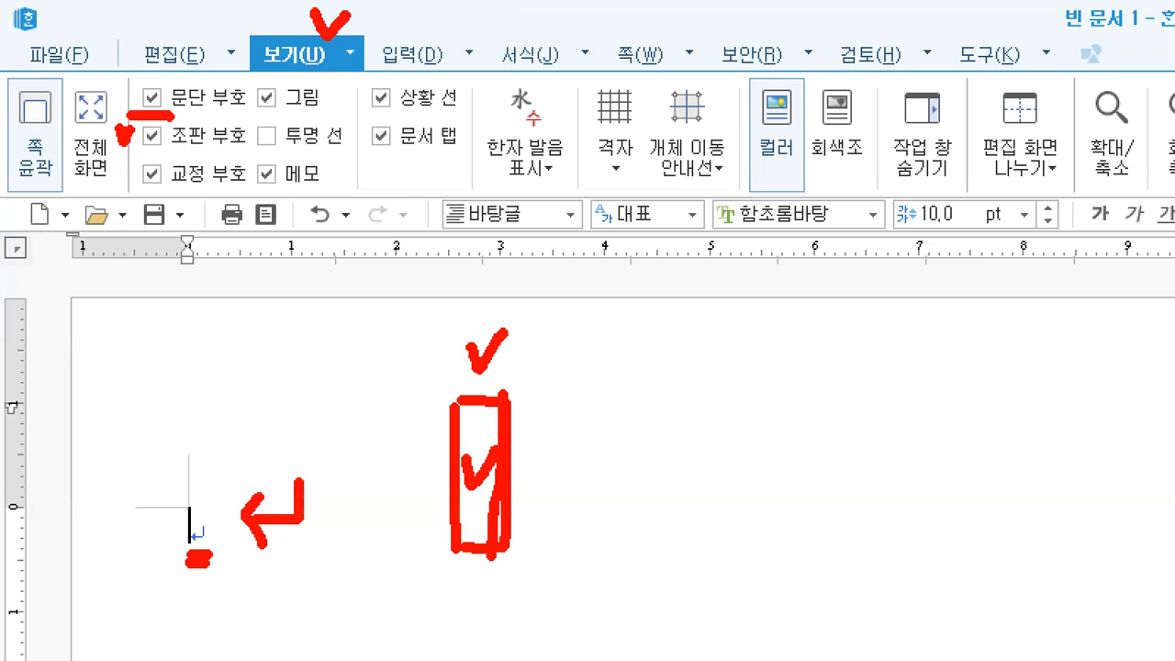
pyautogui.moveTo(205, 480); pyautogui.dragTo(191, 534)
pyautogui.moveTo(580, 448)
pyautogui.mouseDown()
pyautogui.moveTo(640, 441)
pyautogui.moveTo(624, 459)
pyautogui.mouseUp()
pyautogui.moveTo(712, 427)
pyautogui.mouseDown()
pyautogui.moveTo(779, 438)
pyautogui.moveTo(764, 472)
pyautogui.mouseUp()
pyautogui.moveTo(886, 447)
pyautogui.mouseDown()
pyautogui.moveTo(938, 431)
pyautogui.moveTo(918, 472)
pyautogui.mouseUp()
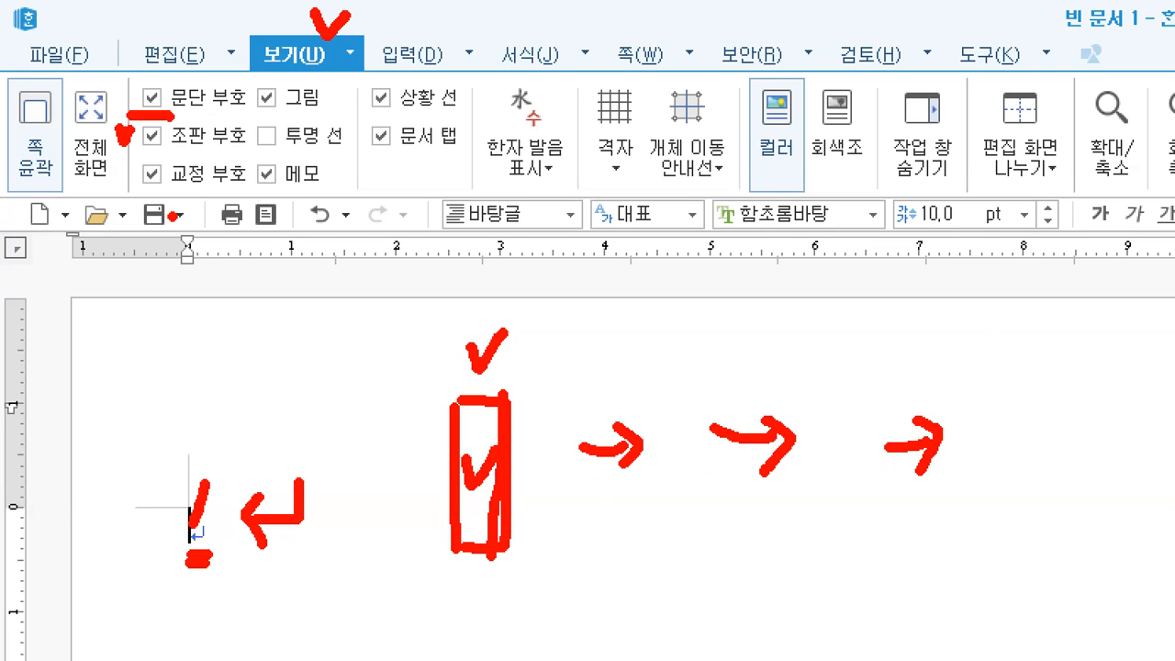
pyautogui.moveTo(140, 147); pyautogui.dragTo(171, 160)
pyautogui.moveTo(153, 131)
pyautogui.mouseDown()
pyautogui.moveTo(138, 143)
pyautogui.moveTo(167, 146)
pyautogui.mouseUp()
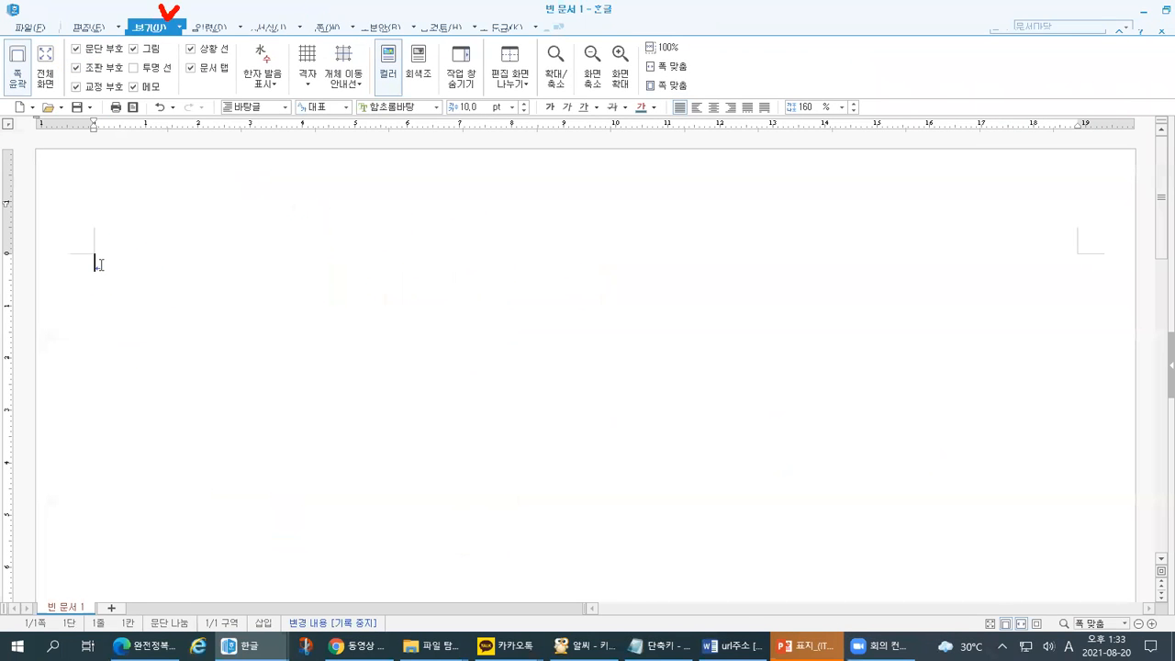
pyautogui.moveTo(49, 128); pyautogui.dragTo(49, 156)
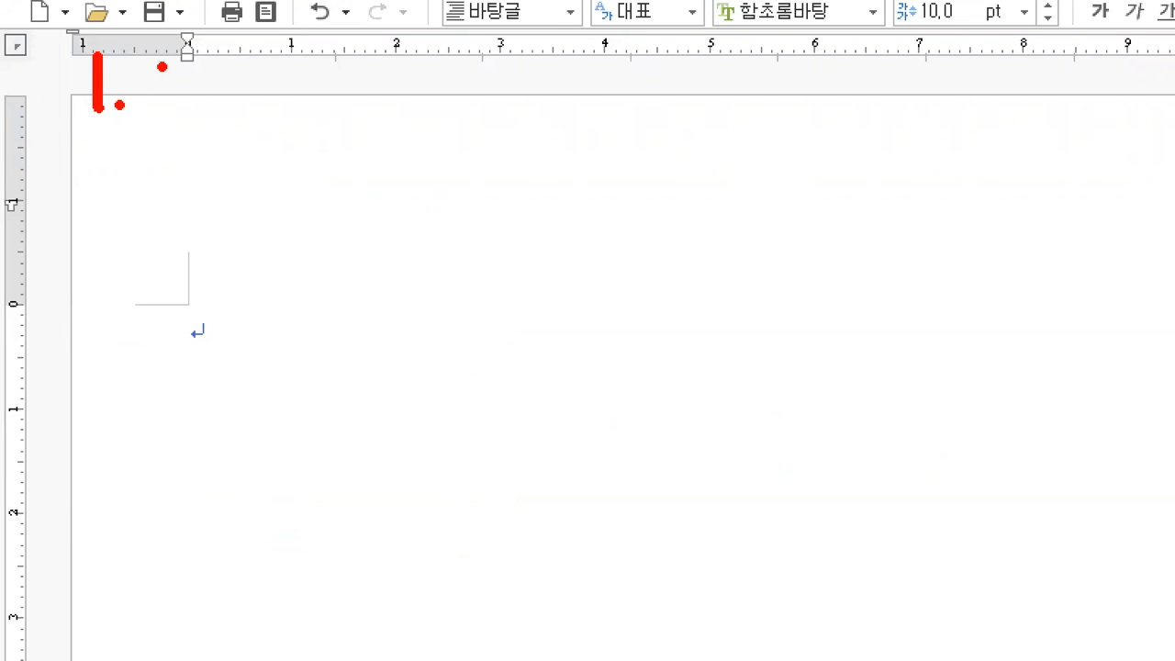
pyautogui.hotkey('alt', 'Tab')
pyautogui.click(598, 183)
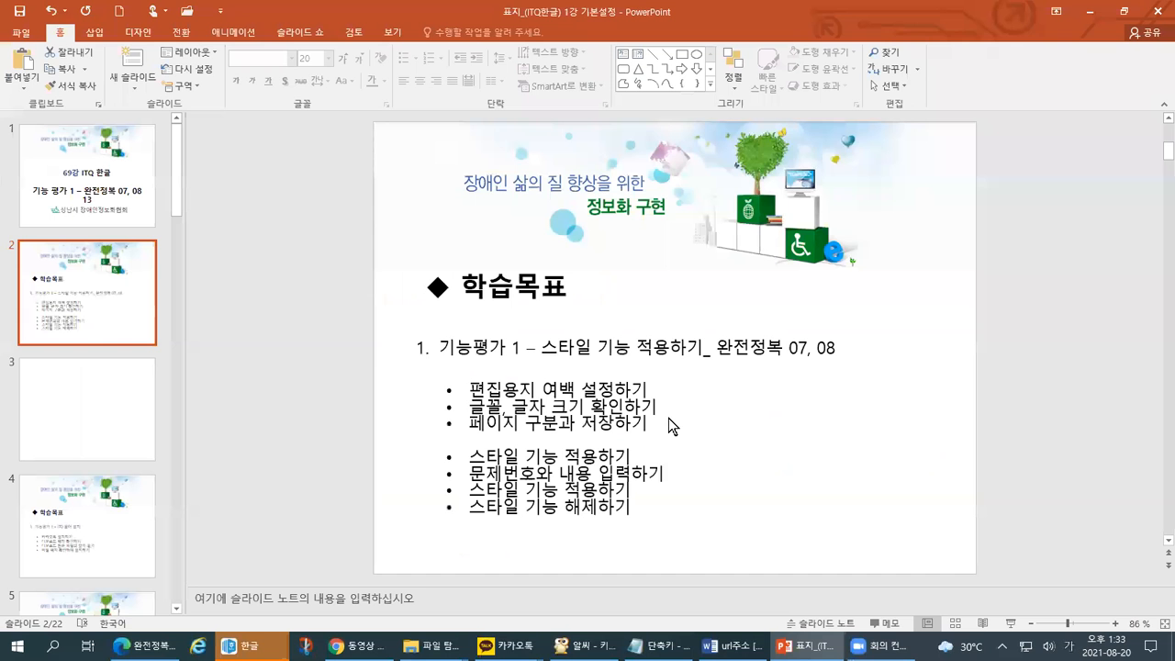
pyautogui.moveTo(439, 416)
pyautogui.mouseDown()
pyautogui.moveTo(605, 417)
pyautogui.moveTo(688, 400)
pyautogui.mouseUp()
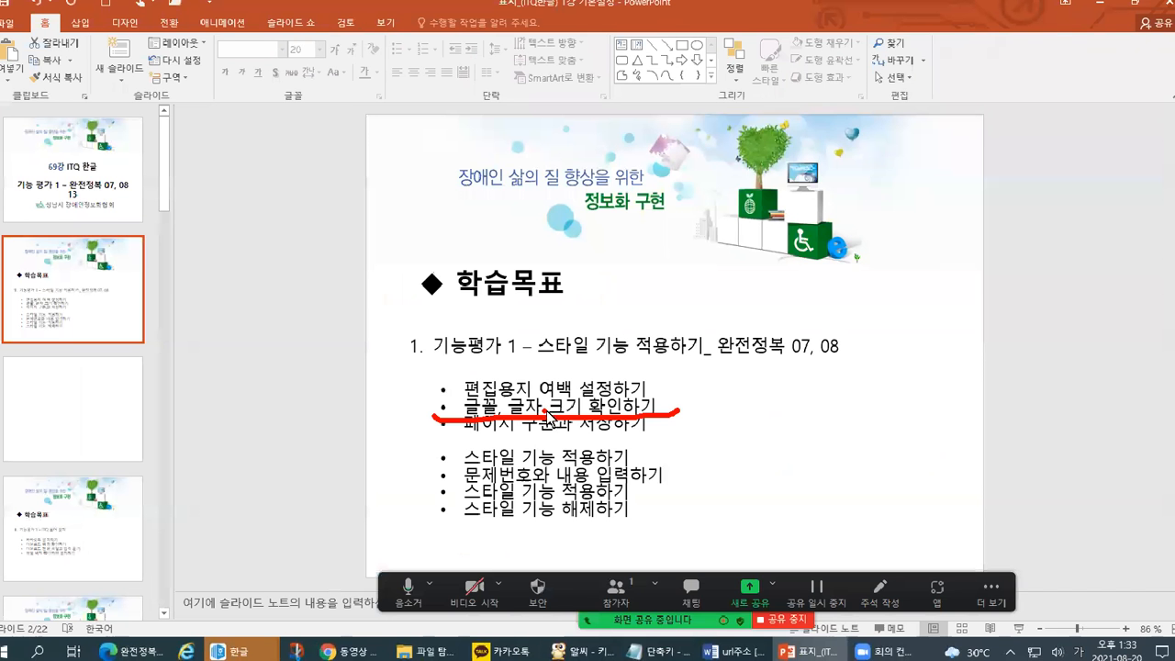
pyautogui.hotkey('alt', 'Tab')
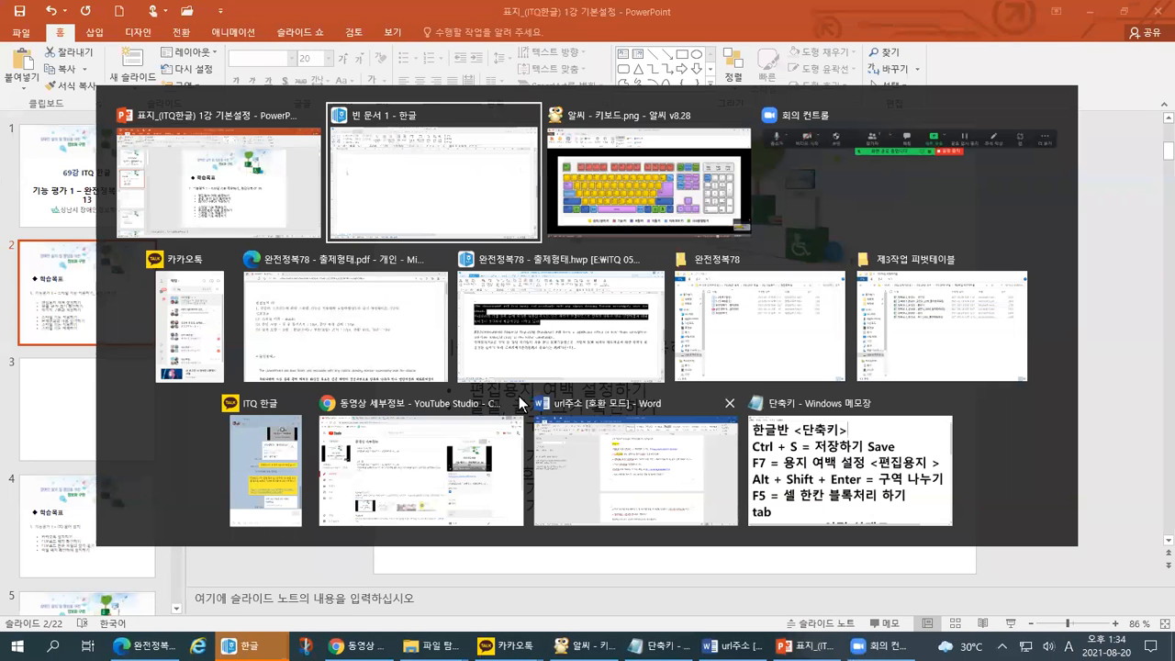
# - Return to the blank Hangul document and mark the font area
pyautogui.click(387, 231)
pyautogui.moveTo(511, 233); pyautogui.dragTo(759, 234)
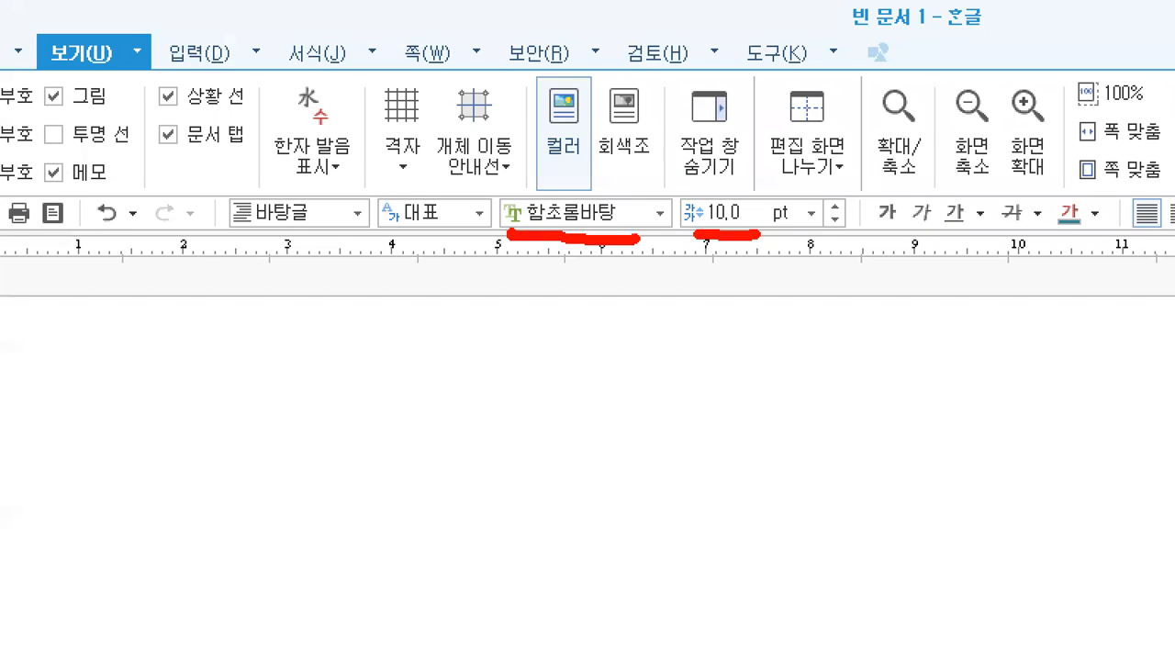
pyautogui.moveTo(617, 276)
pyautogui.mouseDown()
pyautogui.moveTo(588, 287)
pyautogui.moveTo(521, 136)
pyautogui.moveTo(679, 246)
pyautogui.moveTo(595, 297)
pyautogui.mouseUp()
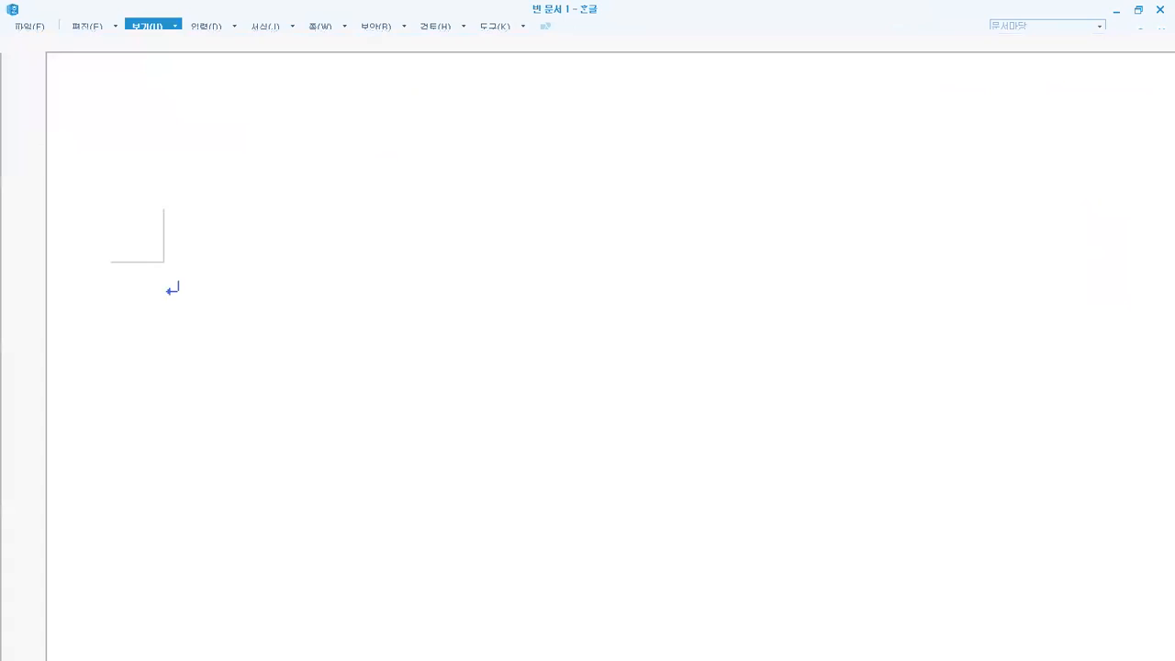
pyautogui.moveTo(199, 333)
pyautogui.mouseDown()
pyautogui.moveTo(169, 352)
pyautogui.moveTo(235, 236)
pyautogui.moveTo(216, 349)
pyautogui.mouseUp()
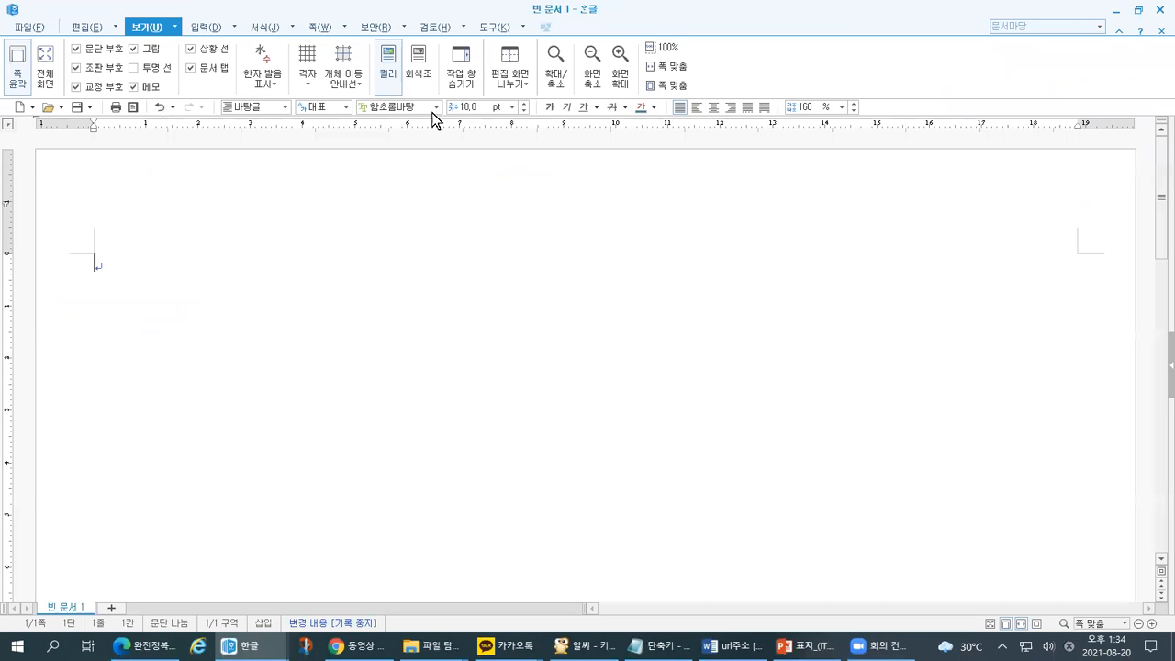
# - Change the font from 함초롬바탕 to 바탕 at 10.0 pt, then return to PowerPoint
pyautogui.click(430, 107)
pyautogui.write('바탕')
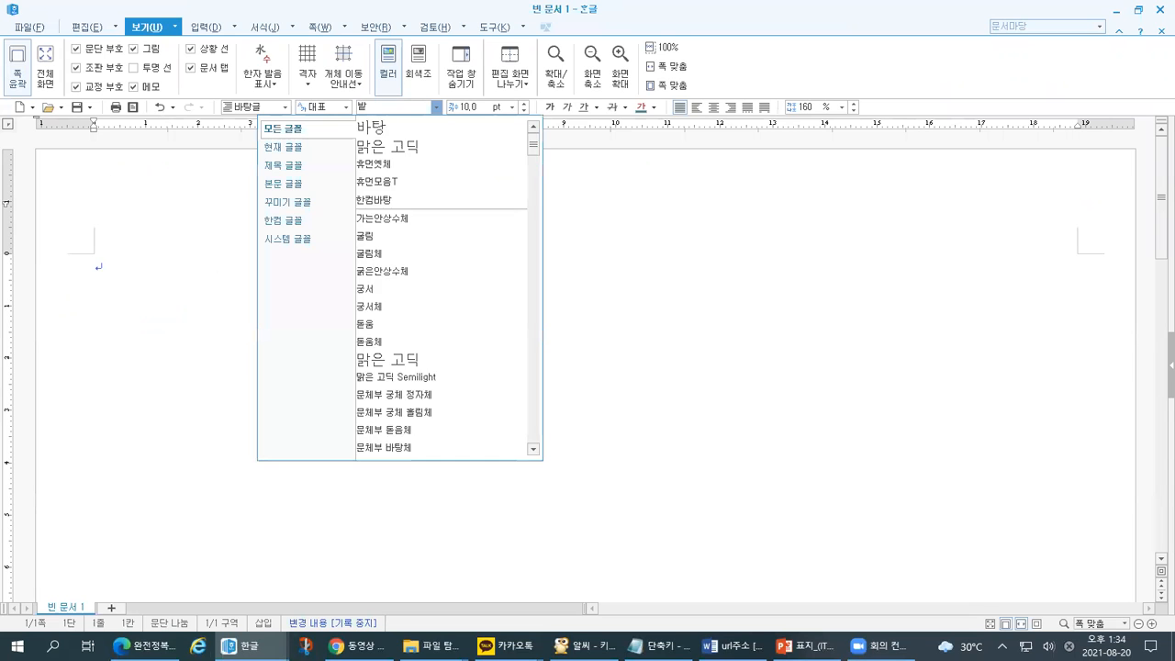
pyautogui.press('Return')
pyautogui.hotkey('ctrl', '1')
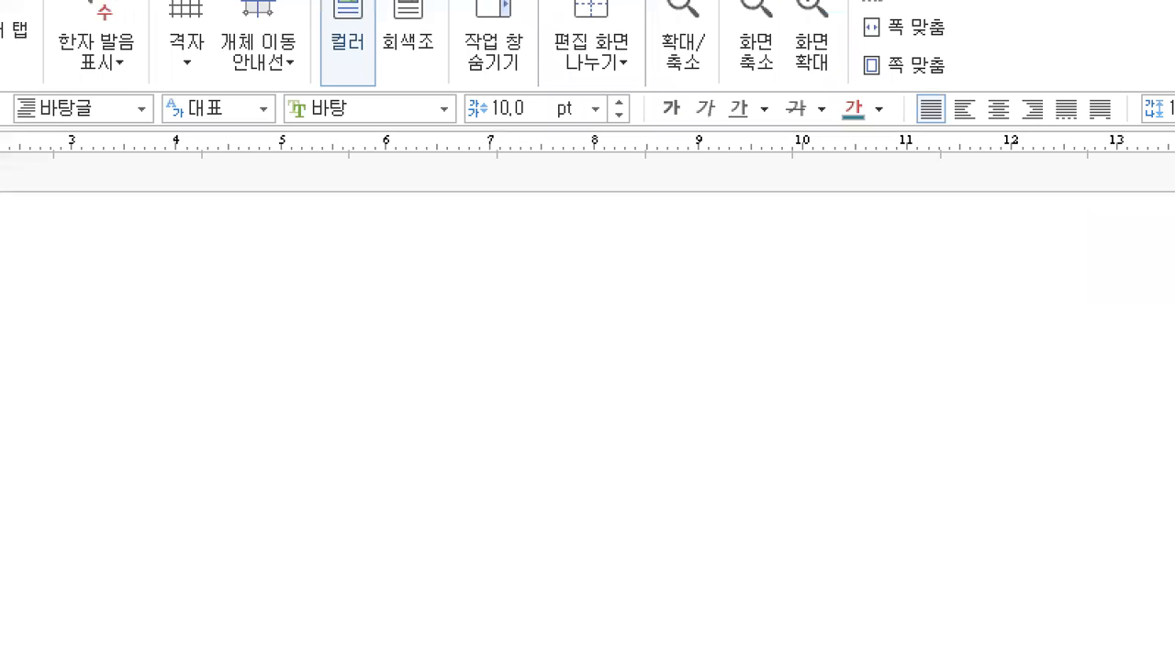
pyautogui.click(404, 42)
pyautogui.moveTo(300, 200); pyautogui.dragTo(383, 191)
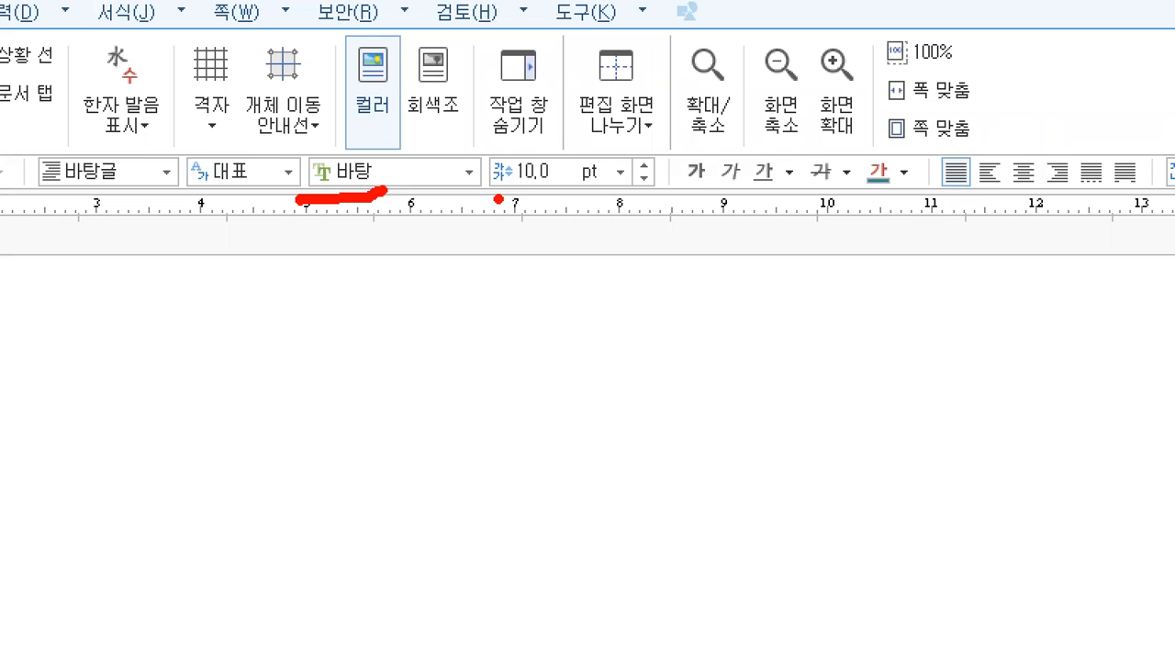
pyautogui.moveTo(494, 196); pyautogui.dragTo(622, 170)
pyautogui.press('Escape')
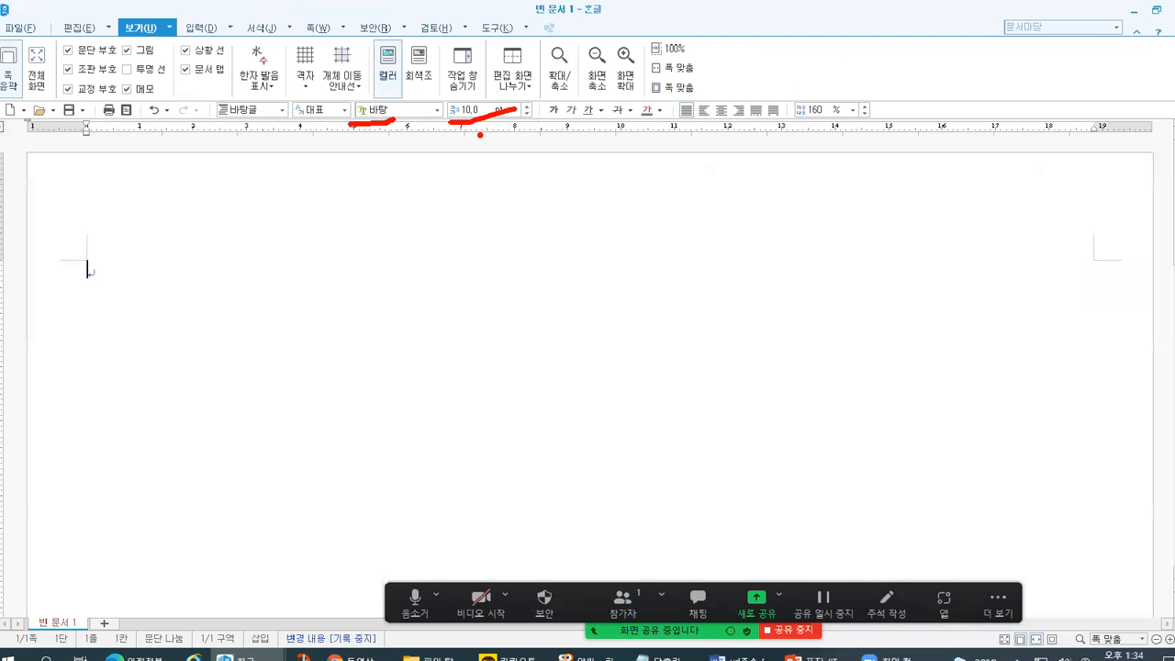
pyautogui.hotkey('alt', 'Tab')
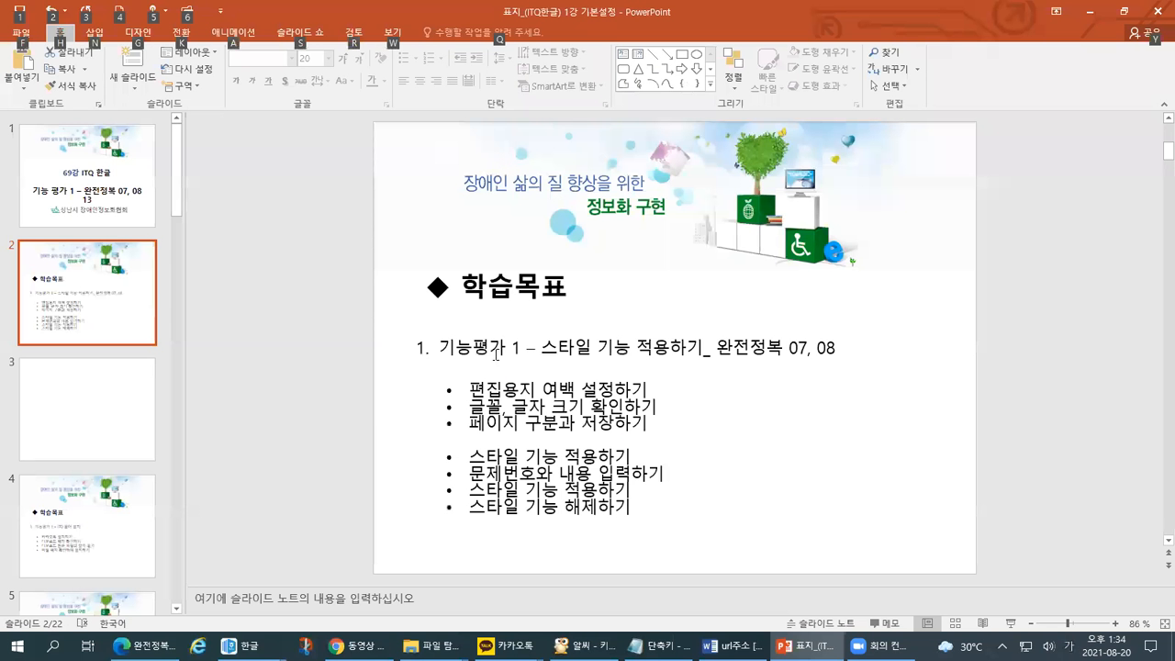
# - Underline slide 2's 페이지 구분과 저장하기 goal, then bring the ALSee keyboard image forward
pyautogui.hotkey('ctrl', '1')
pyautogui.moveTo(269, 377); pyautogui.dragTo(474, 387)
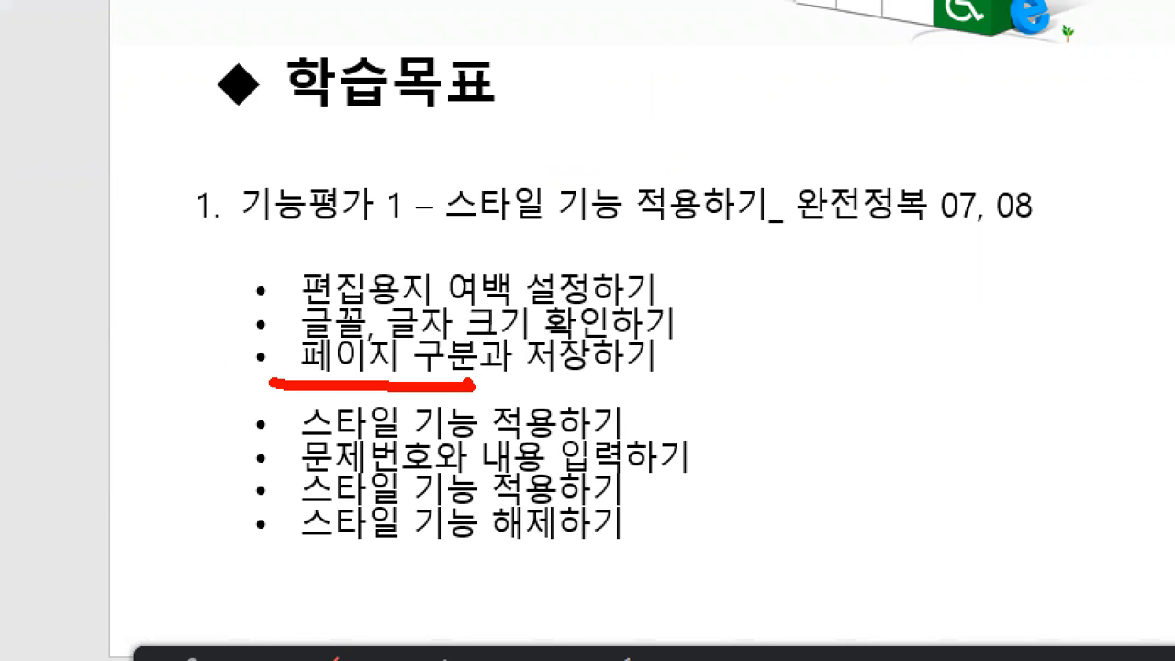
pyautogui.hotkey('alt', 'Tab')
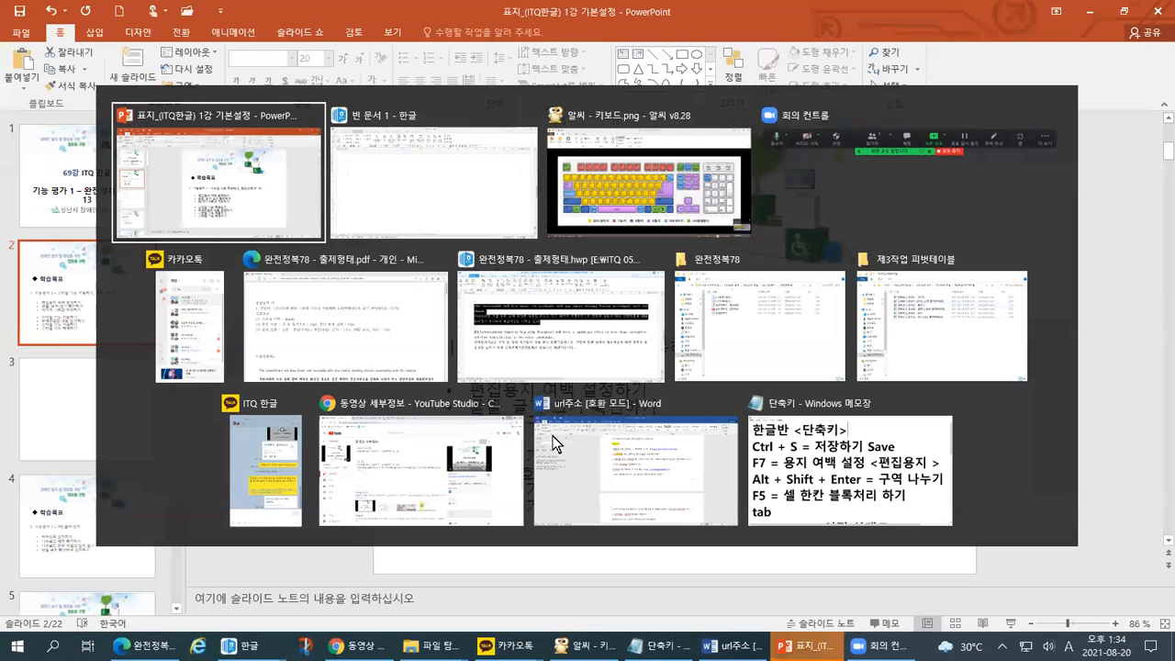
pyautogui.hotkey('alt', 'Tab')
pyautogui.press('Tab')
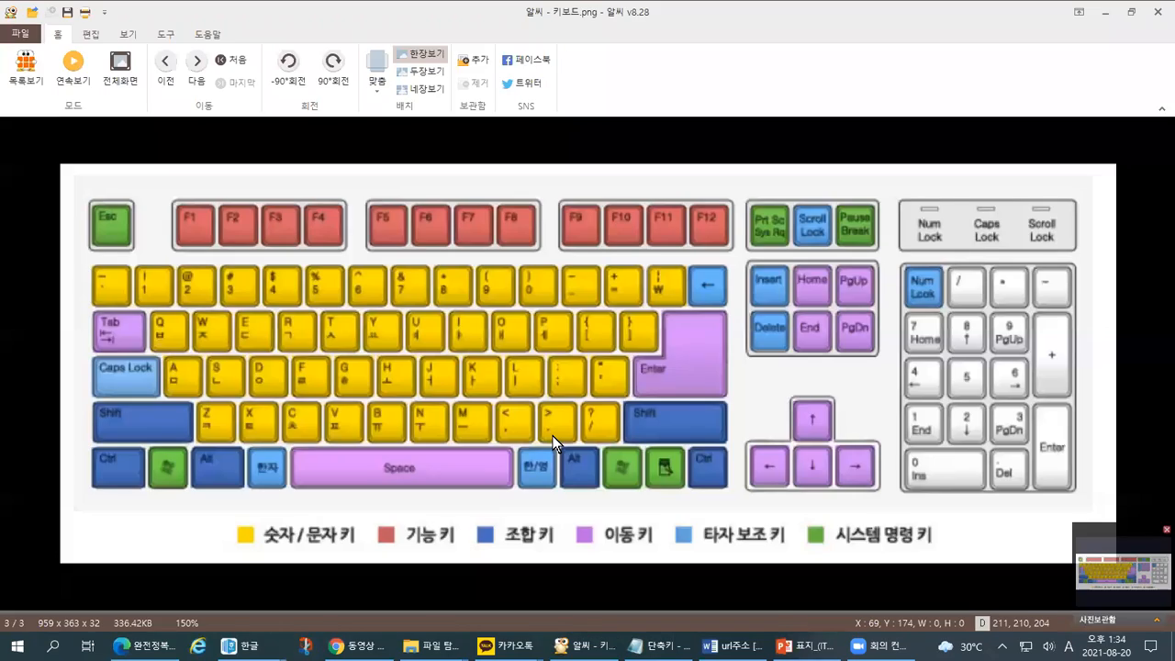
# - Circle the Ctrl, Alt and Shift keys on the keyboard diagram, then return to 빈 문서 1
pyautogui.hotkey('ctrl', '1')
pyautogui.click(147, 499)
pyautogui.moveTo(139, 478)
pyautogui.mouseDown()
pyautogui.moveTo(63, 494)
pyautogui.moveTo(6, 409)
pyautogui.mouseUp()
pyautogui.press('Escape')
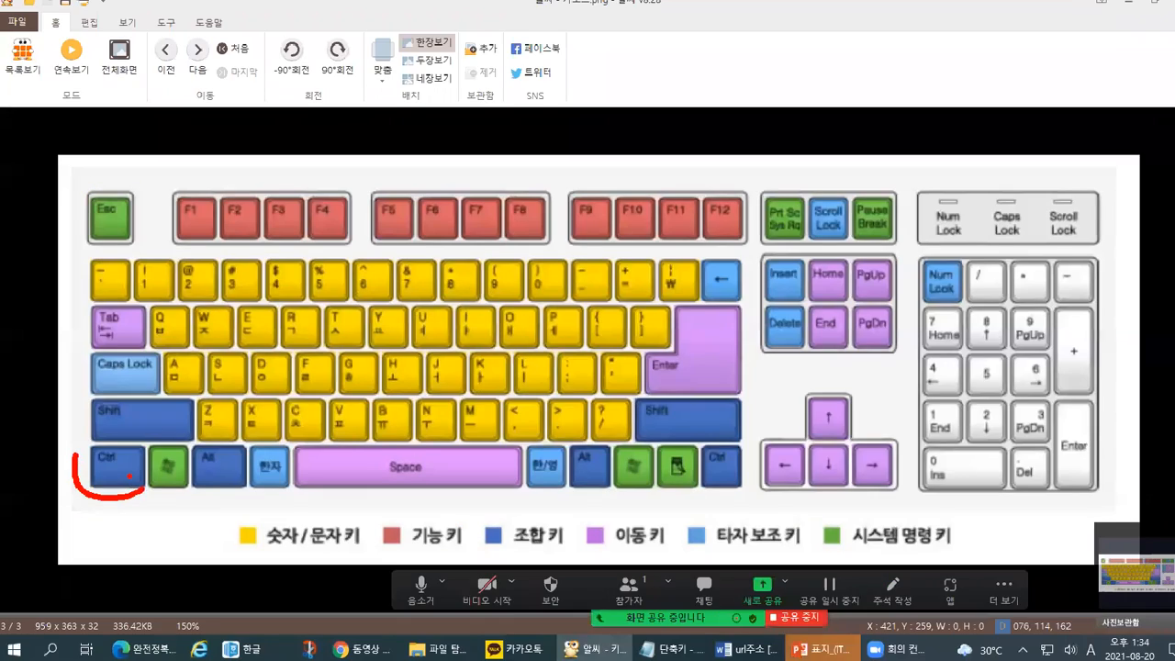
pyautogui.hotkey('ctrl', '1')
pyautogui.moveTo(232, 495)
pyautogui.mouseDown()
pyautogui.moveTo(195, 455)
pyautogui.moveTo(229, 452)
pyautogui.mouseUp()
pyautogui.moveTo(345, 426); pyautogui.dragTo(255, 537)
pyautogui.moveTo(176, 375)
pyautogui.mouseDown()
pyautogui.moveTo(87, 384)
pyautogui.moveTo(162, 350)
pyautogui.moveTo(140, 413)
pyautogui.mouseUp()
pyautogui.moveTo(1166, 303)
pyautogui.mouseDown()
pyautogui.moveTo(1162, 221)
pyautogui.moveTo(1170, 312)
pyautogui.mouseUp()
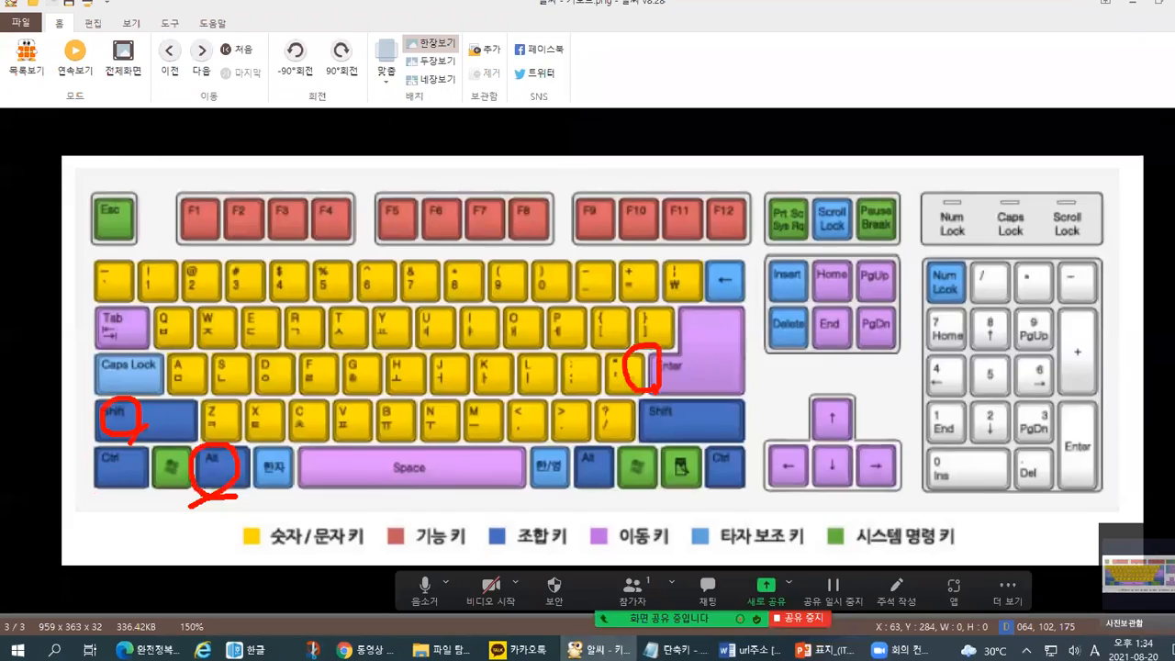
pyautogui.hotkey('alt', 'Tab')
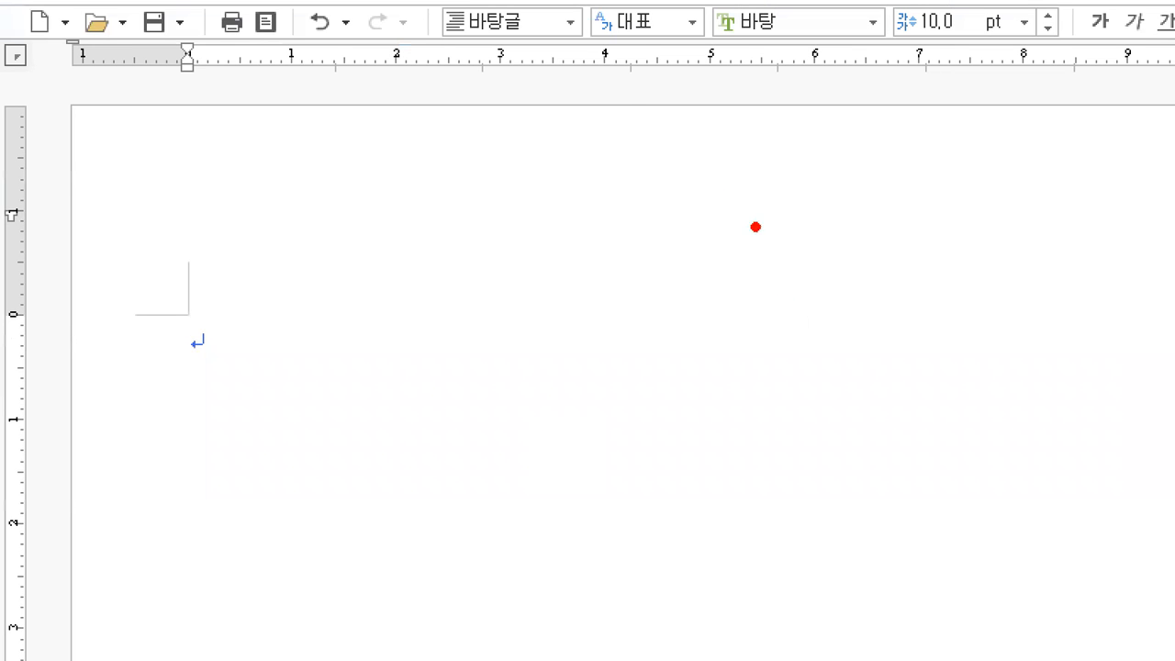
pyautogui.moveTo(627, 105)
pyautogui.mouseDown()
pyautogui.moveTo(611, 257)
pyautogui.moveTo(724, 244)
pyautogui.moveTo(627, 107)
pyautogui.mouseUp()
pyautogui.moveTo(789, 117)
pyautogui.mouseDown()
pyautogui.moveTo(774, 262)
pyautogui.moveTo(943, 149)
pyautogui.moveTo(788, 119)
pyautogui.mouseUp()
pyautogui.moveTo(980, 96)
pyautogui.mouseDown()
pyautogui.moveTo(982, 233)
pyautogui.moveTo(1116, 188)
pyautogui.moveTo(975, 111)
pyautogui.mouseUp()
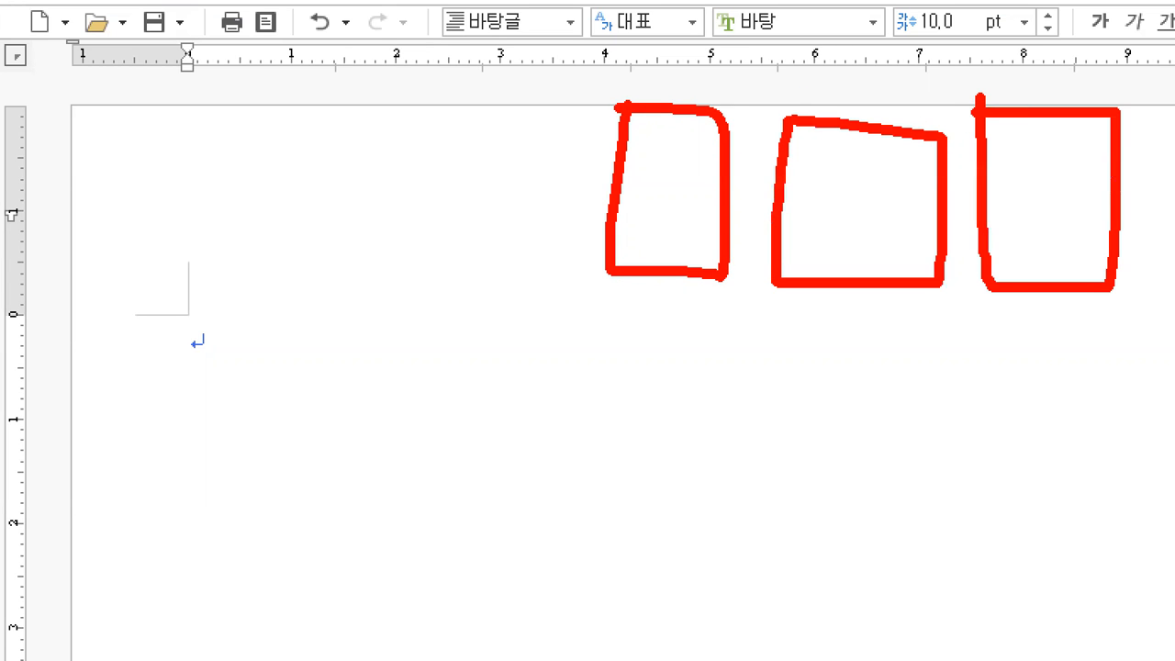
pyautogui.moveTo(588, 57); pyautogui.dragTo(588, 83)
pyautogui.click(612, 72)
pyautogui.moveTo(643, 136)
pyautogui.mouseDown()
pyautogui.moveTo(636, 195)
pyautogui.moveTo(642, 213)
pyautogui.moveTo(663, 210)
pyautogui.mouseUp()
pyautogui.moveTo(790, 66); pyautogui.dragTo(817, 99)
pyautogui.moveTo(803, 147)
pyautogui.mouseDown()
pyautogui.moveTo(822, 220)
pyautogui.moveTo(811, 241)
pyautogui.mouseUp()
pyautogui.moveTo(969, 49)
pyautogui.mouseDown()
pyautogui.moveTo(999, 42)
pyautogui.moveTo(962, 97)
pyautogui.mouseUp()
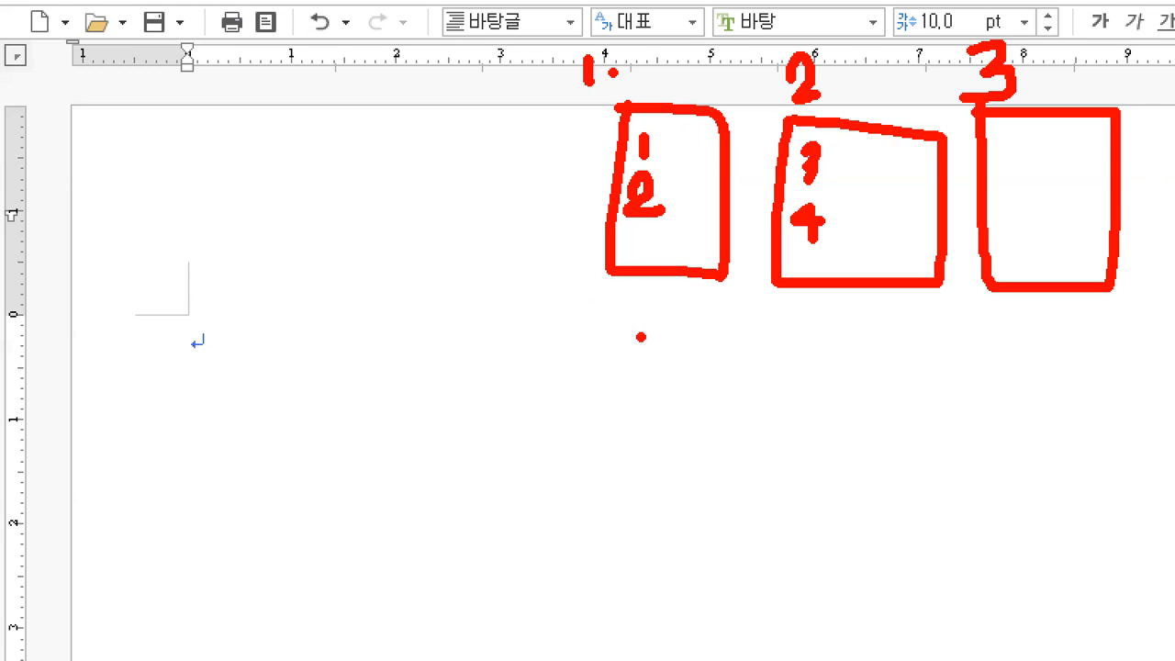
pyautogui.moveTo(579, 273); pyautogui.dragTo(586, 289)
pyautogui.moveTo(769, 286); pyautogui.dragTo(773, 294)
pyautogui.moveTo(972, 297); pyautogui.dragTo(981, 303)
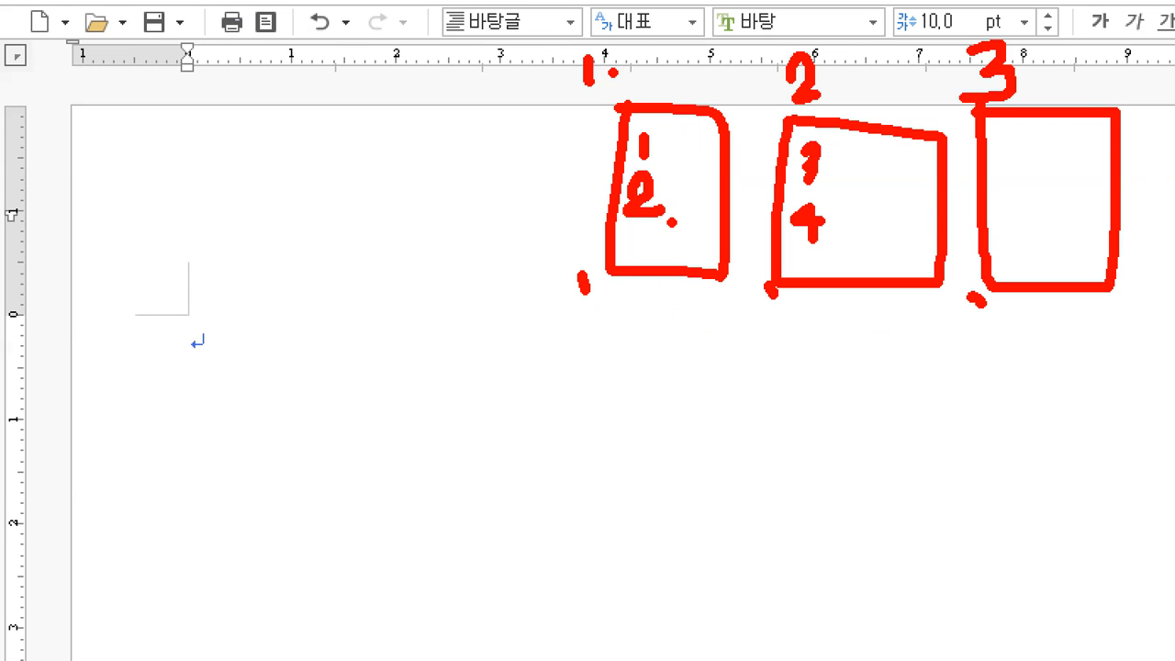
pyautogui.moveTo(672, 222); pyautogui.dragTo(673, 233)
pyautogui.moveTo(704, 293)
pyautogui.mouseDown()
pyautogui.moveTo(780, 355)
pyautogui.moveTo(806, 306)
pyautogui.mouseUp()
pyautogui.moveTo(756, 338)
pyautogui.mouseDown()
pyautogui.moveTo(808, 306)
pyautogui.moveTo(814, 358)
pyautogui.mouseUp()
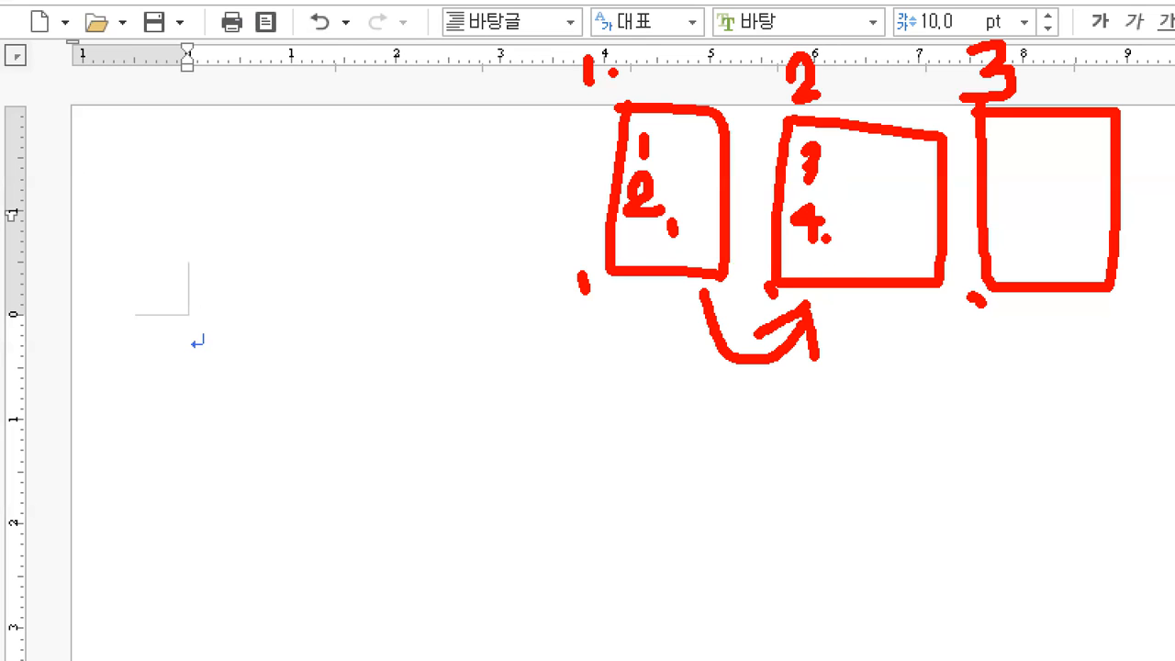
pyautogui.moveTo(834, 254); pyautogui.dragTo(833, 270)
pyautogui.moveTo(890, 311)
pyautogui.mouseDown()
pyautogui.moveTo(1004, 328)
pyautogui.moveTo(973, 323)
pyautogui.mouseUp()
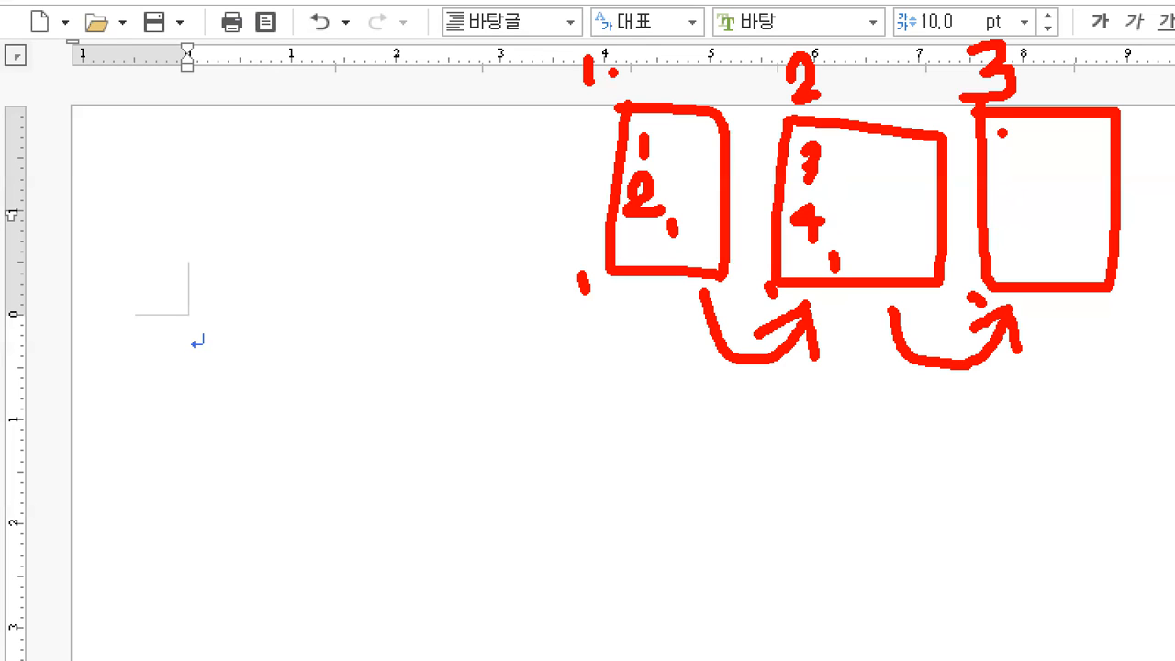
pyautogui.moveTo(1030, 134); pyautogui.dragTo(1063, 134)
pyautogui.moveTo(1003, 156)
pyautogui.mouseDown()
pyautogui.moveTo(1070, 147)
pyautogui.moveTo(1069, 173)
pyautogui.mouseUp()
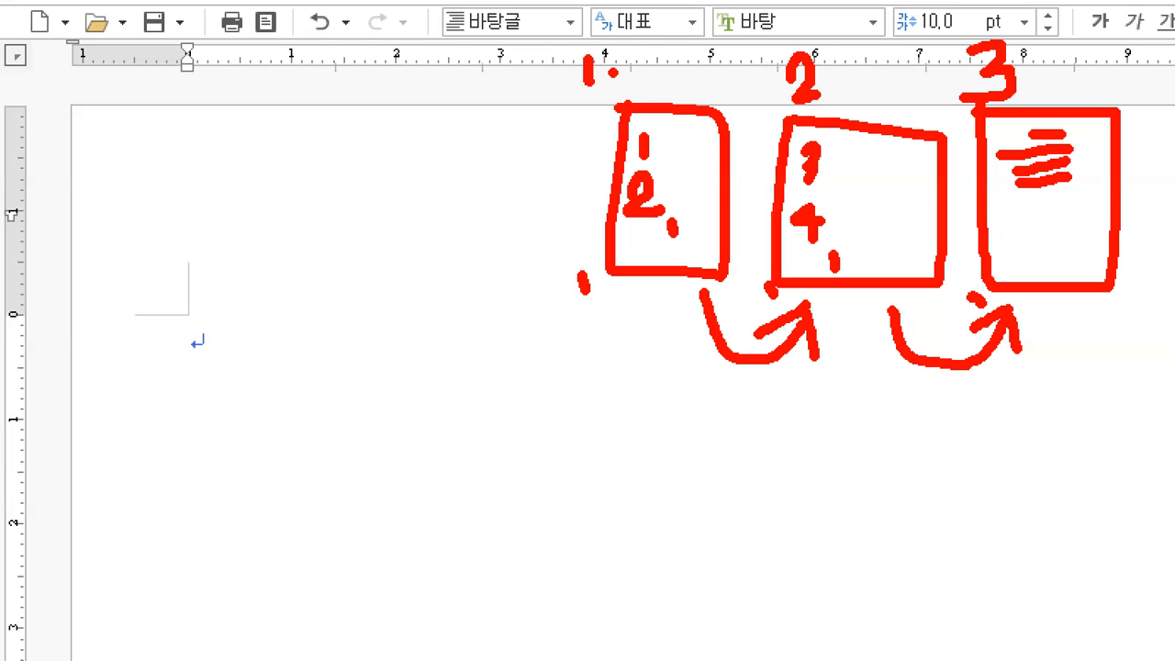
pyautogui.moveTo(569, 2)
pyautogui.mouseDown()
pyautogui.moveTo(538, 336)
pyautogui.moveTo(921, 389)
pyautogui.moveTo(1171, 271)
pyautogui.moveTo(1171, 4)
pyautogui.moveTo(573, 4)
pyautogui.mouseUp()
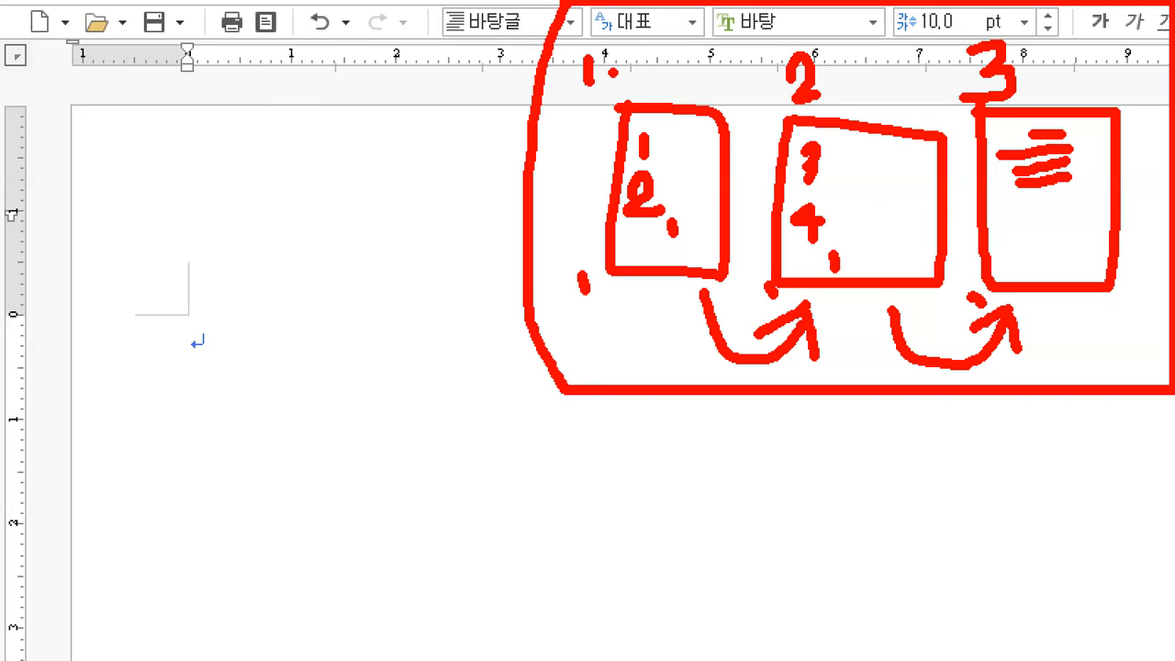
pyautogui.moveTo(538, 475)
pyautogui.mouseDown()
pyautogui.moveTo(766, 473)
pyautogui.moveTo(877, 453)
pyautogui.moveTo(1024, 471)
pyautogui.mouseUp()
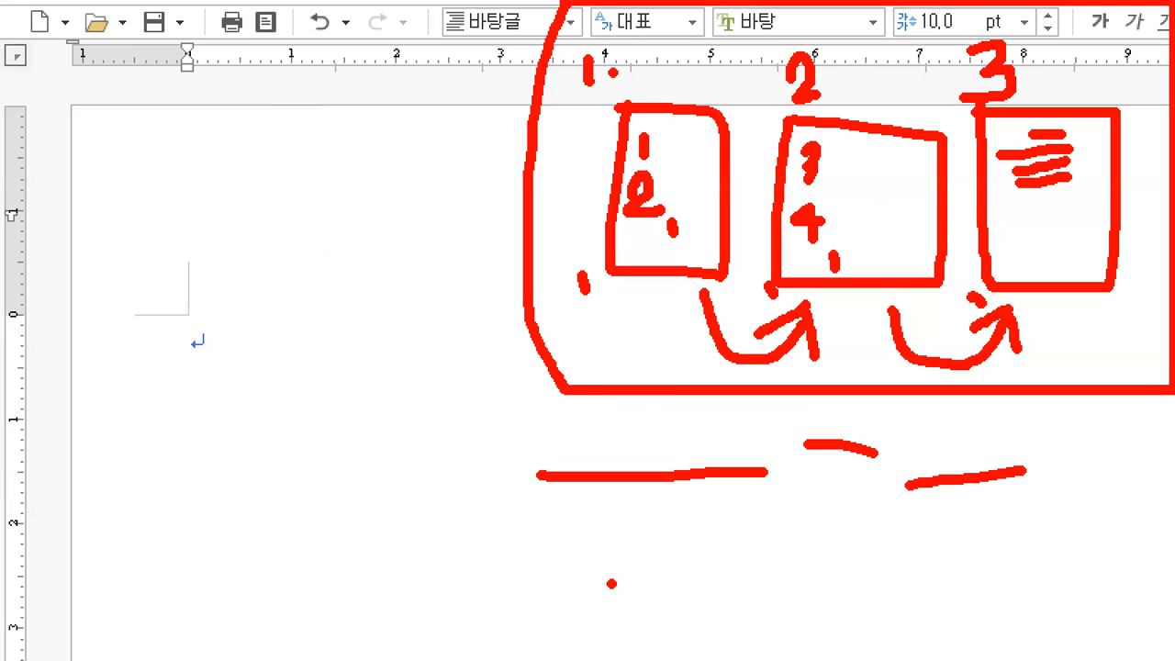
pyautogui.moveTo(556, 546)
pyautogui.mouseDown()
pyautogui.moveTo(550, 613)
pyautogui.moveTo(595, 567)
pyautogui.moveTo(562, 574)
pyautogui.mouseUp()
pyautogui.moveTo(646, 547)
pyautogui.mouseDown()
pyautogui.moveTo(613, 606)
pyautogui.moveTo(696, 573)
pyautogui.mouseUp()
pyautogui.moveTo(724, 536)
pyautogui.mouseDown()
pyautogui.moveTo(723, 565)
pyautogui.moveTo(759, 566)
pyautogui.mouseUp()
pyautogui.moveTo(708, 584)
pyautogui.mouseDown()
pyautogui.moveTo(761, 585)
pyautogui.moveTo(749, 608)
pyautogui.moveTo(722, 608)
pyautogui.moveTo(761, 622)
pyautogui.mouseUp()
pyautogui.click(810, 567)
pyautogui.moveTo(791, 575); pyautogui.dragTo(823, 574)
pyautogui.moveTo(848, 532); pyautogui.dragTo(878, 531)
pyautogui.moveTo(863, 535); pyautogui.dragTo(853, 624)
pyautogui.moveTo(829, 622)
pyautogui.mouseDown()
pyautogui.moveTo(951, 615)
pyautogui.moveTo(954, 632)
pyautogui.mouseUp()
pyautogui.click(945, 613)
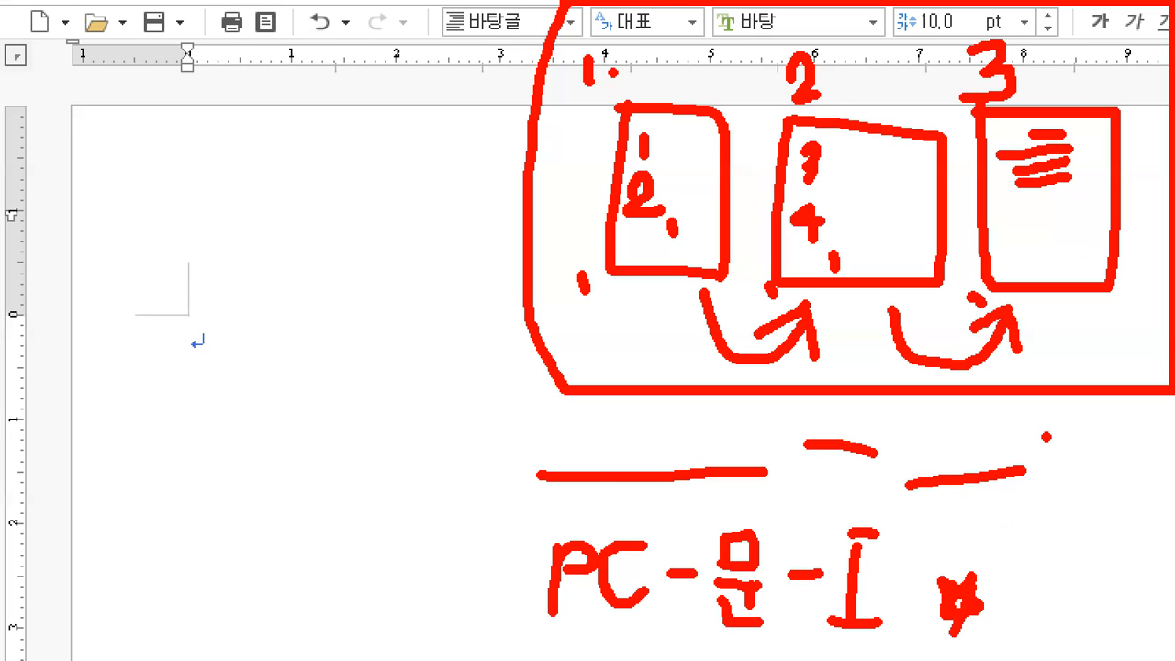
pyautogui.press('Escape')
pyautogui.hotkey('ctrl', '1')
pyautogui.click(2, 89)
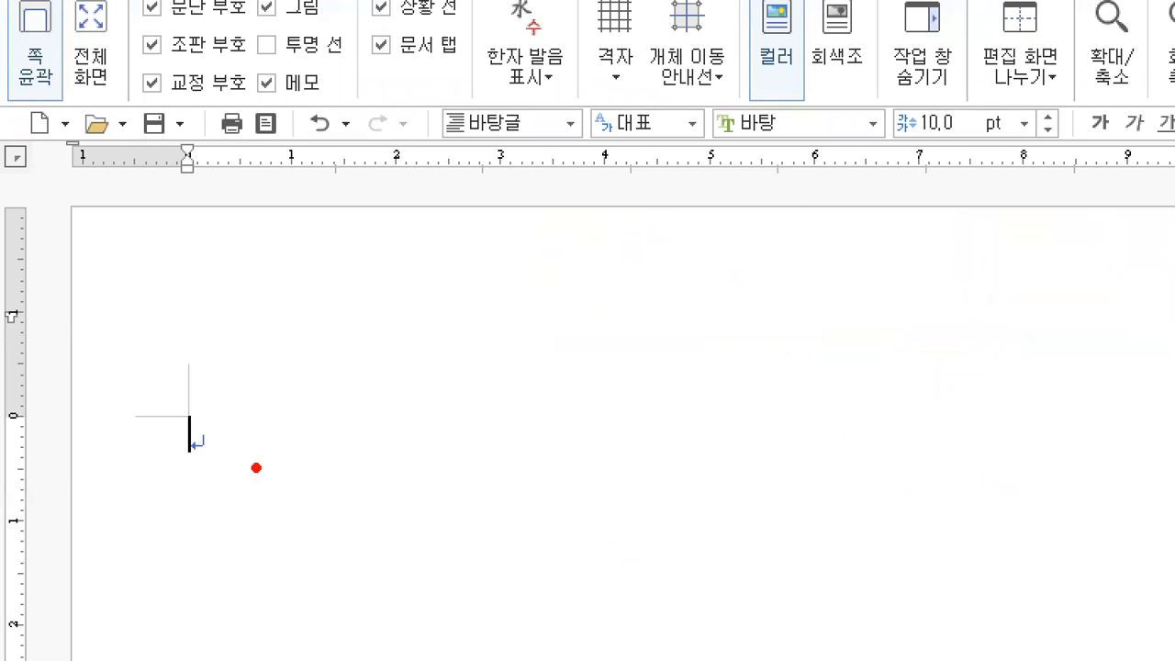
# - Type items '1.' and '2.', each followed by four empty lines
pyautogui.moveTo(243, 469)
pyautogui.mouseDown()
pyautogui.moveTo(178, 486)
pyautogui.moveTo(168, 336)
pyautogui.moveTo(268, 429)
pyautogui.moveTo(227, 495)
pyautogui.mouseUp()
pyautogui.moveTo(581, 167); pyautogui.dragTo(825, 144)
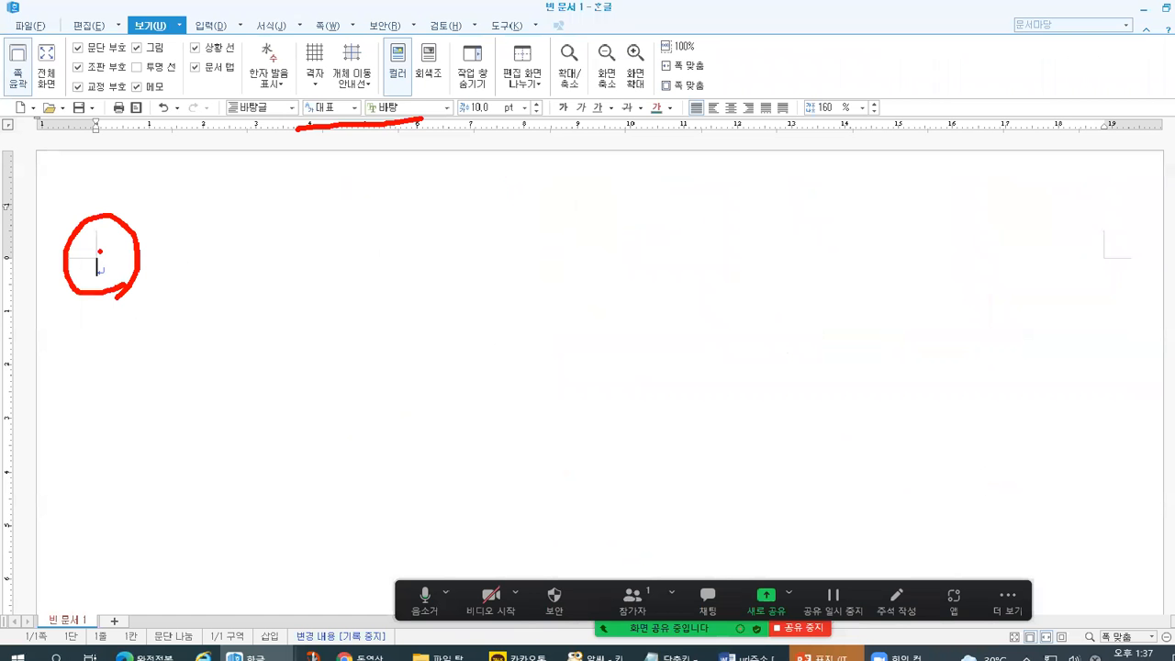
pyautogui.write('1.')
pyautogui.press('Return')
pyautogui.press('Return')
pyautogui.press('Return')
pyautogui.press('Return')
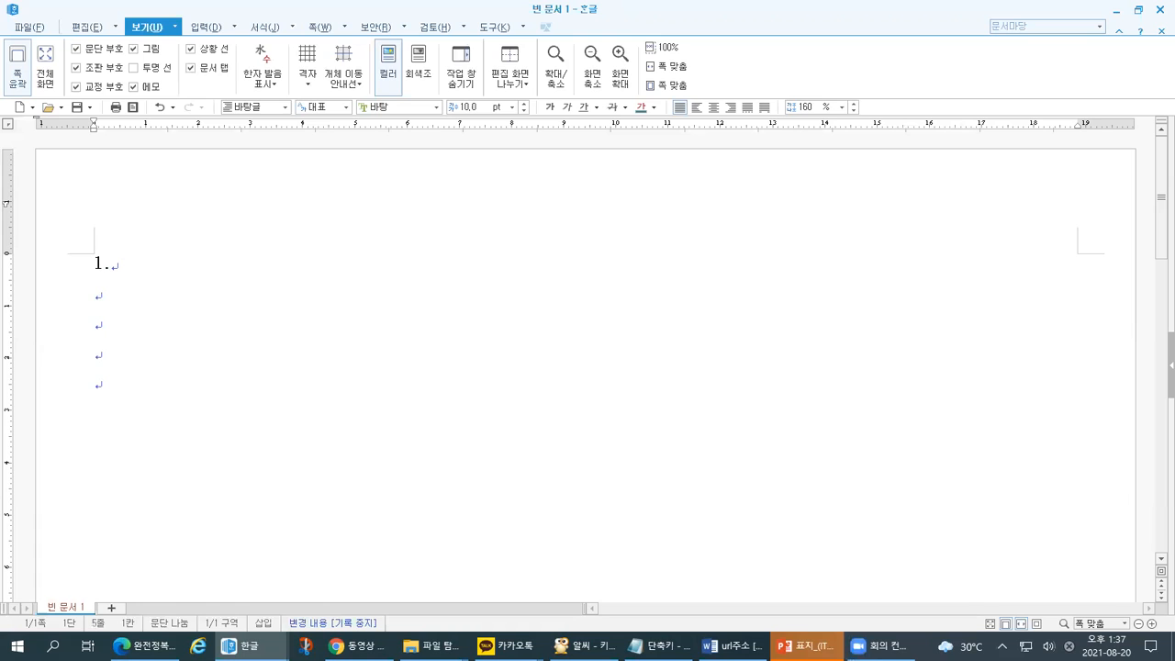
pyautogui.write('2.')
pyautogui.press('Return')
pyautogui.press('Return')
pyautogui.press('Return')
pyautogui.press('Return')
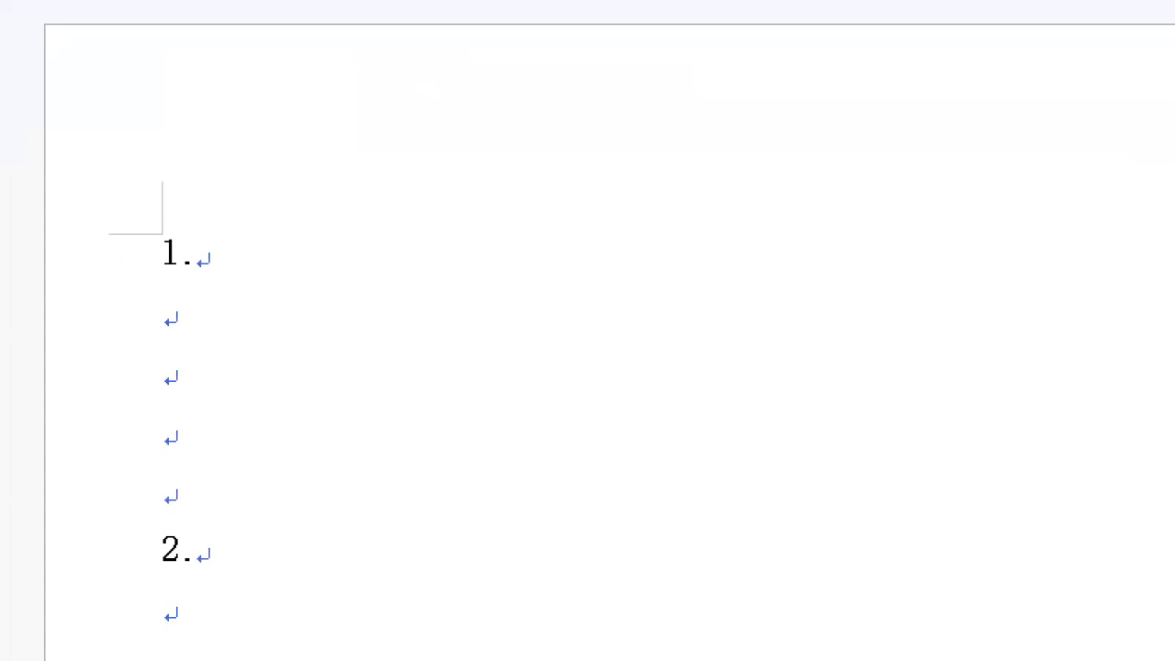
# - Mark the two numbered items and their blank lines on the page
pyautogui.moveTo(159, 139); pyautogui.dragTo(186, 145)
pyautogui.moveTo(161, 420); pyautogui.dragTo(187, 429)
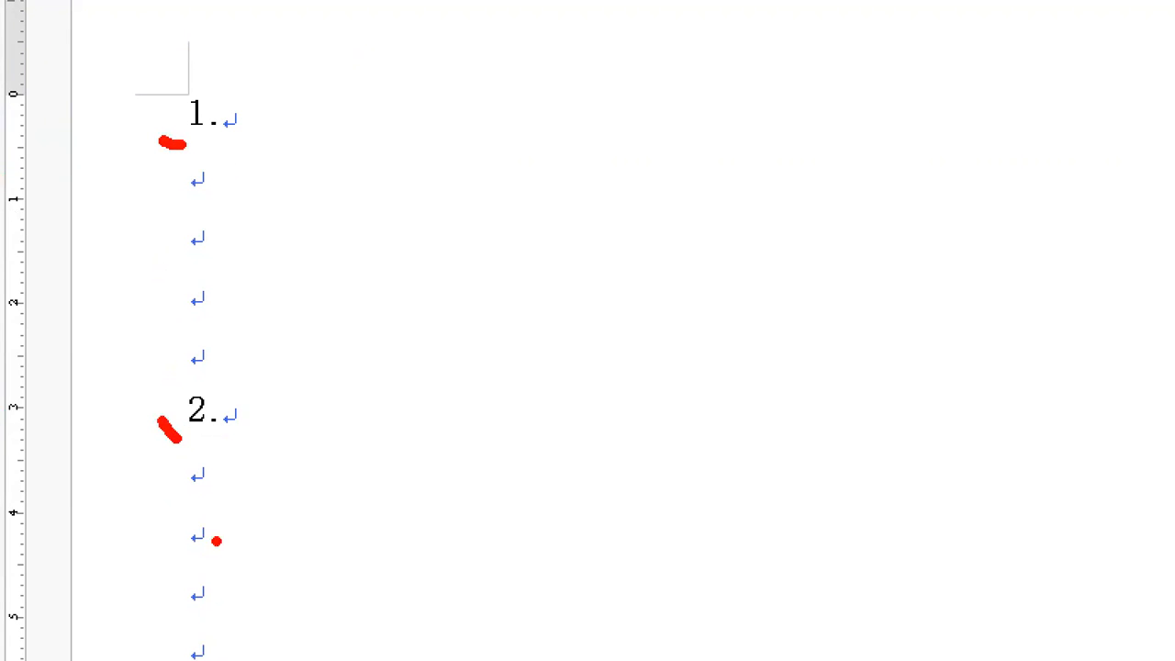
pyautogui.moveTo(250, 636)
pyautogui.mouseDown()
pyautogui.moveTo(249, 657)
pyautogui.moveTo(176, 657)
pyautogui.moveTo(218, 656)
pyautogui.mouseUp()
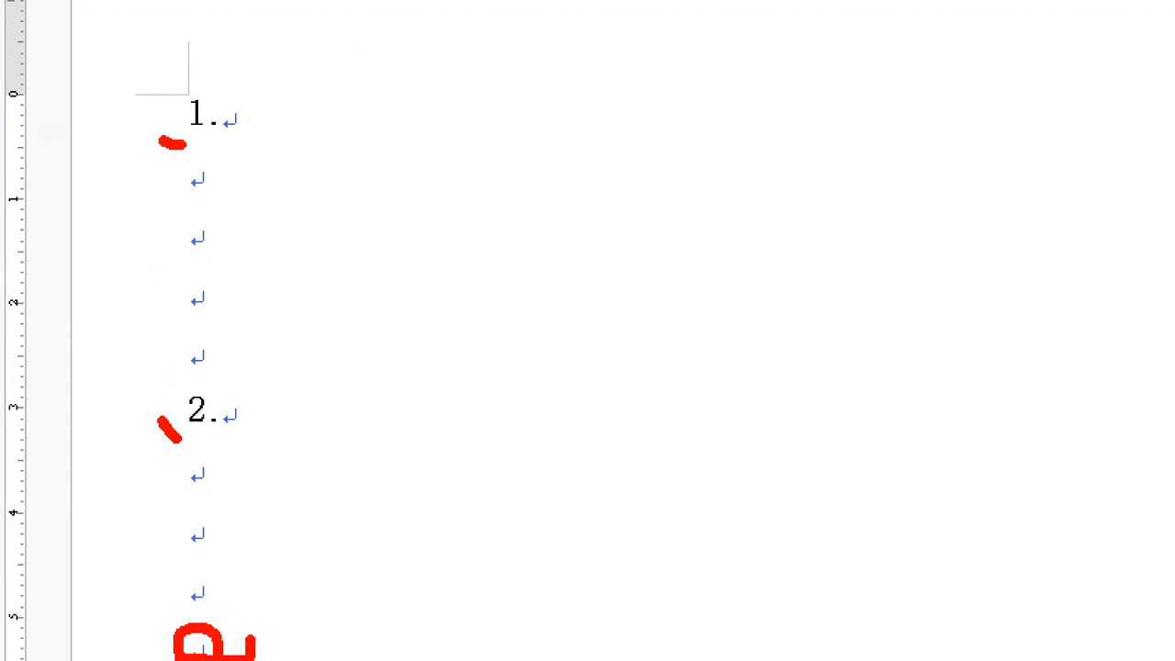
pyautogui.moveTo(158, 628); pyautogui.dragTo(160, 658)
pyautogui.press('Escape')
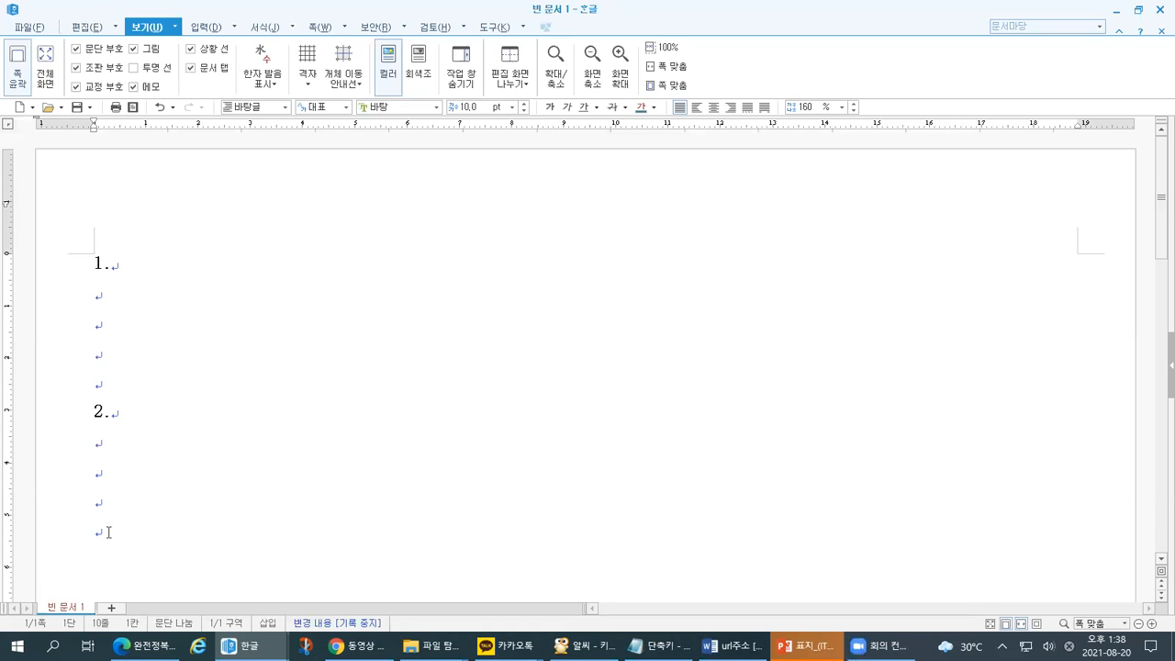
# - Start a new page with item '3.' and empty lines below it, then item '4.'
pyautogui.hotkey('alt', 'shift', 'Return')
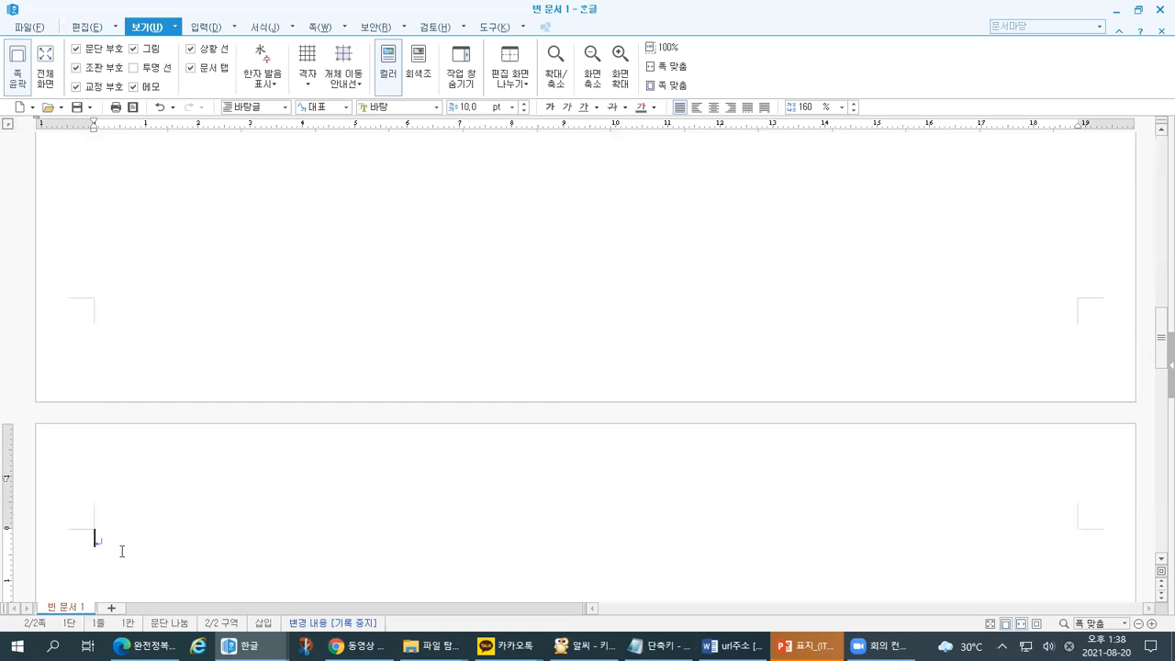
pyautogui.write('3.')
pyautogui.press('Return')
pyautogui.press('Return')
pyautogui.press('Return')
pyautogui.press('Return')
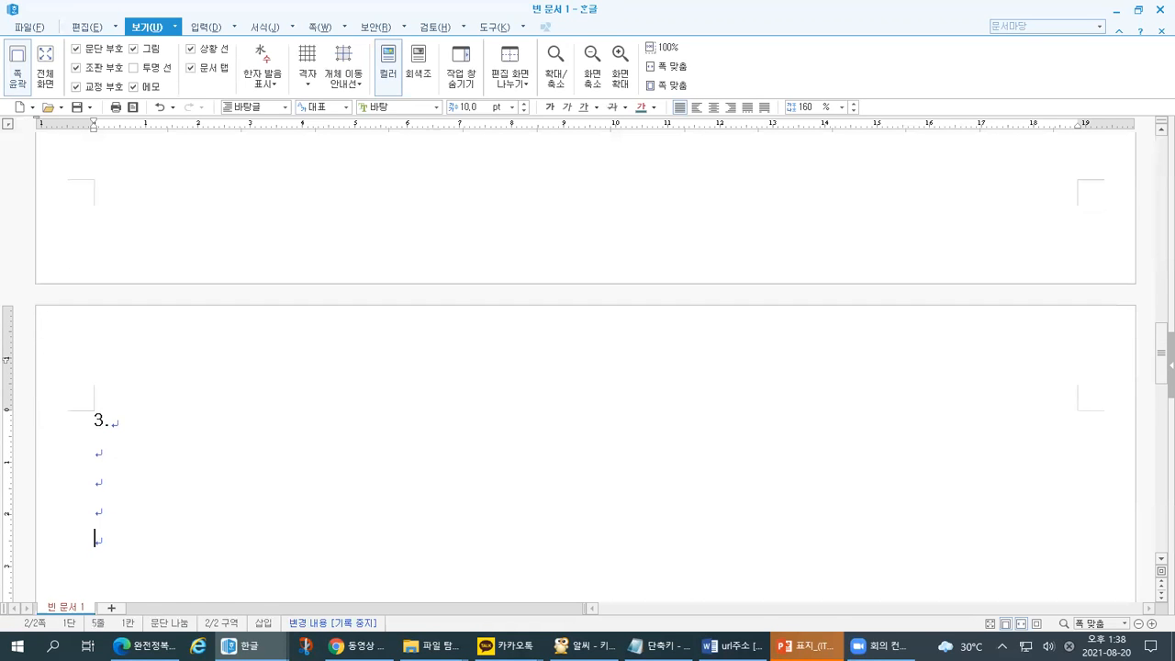
pyautogui.press('Return')
pyautogui.write('4.')
pyautogui.press('Return')
pyautogui.press('Return')
pyautogui.press('Return')
pyautogui.press('Return')
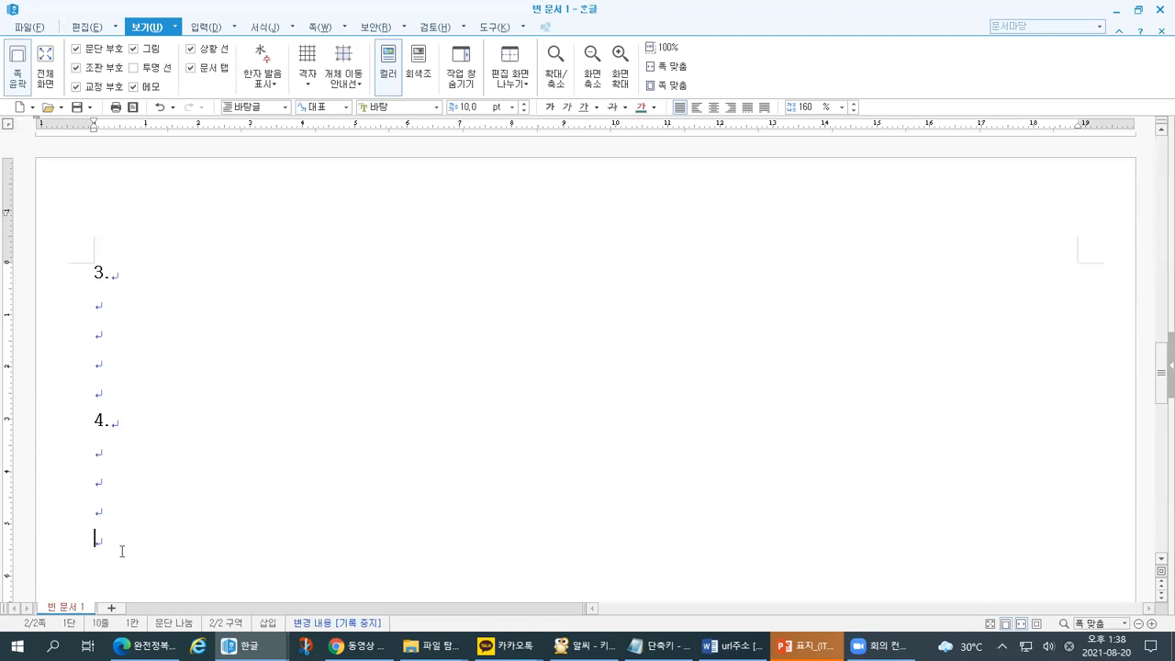
# - Mark up the new page's items and blank lines on the magnified screen
pyautogui.hotkey('ctrl', '1')
pyautogui.click(2, 348)
pyautogui.moveTo(53, 93)
pyautogui.mouseDown()
pyautogui.moveTo(81, 48)
pyautogui.moveTo(142, 128)
pyautogui.mouseUp()
pyautogui.click(164, 111)
pyautogui.moveTo(180, 220); pyautogui.dragTo(222, 219)
pyautogui.moveTo(181, 521); pyautogui.dragTo(225, 522)
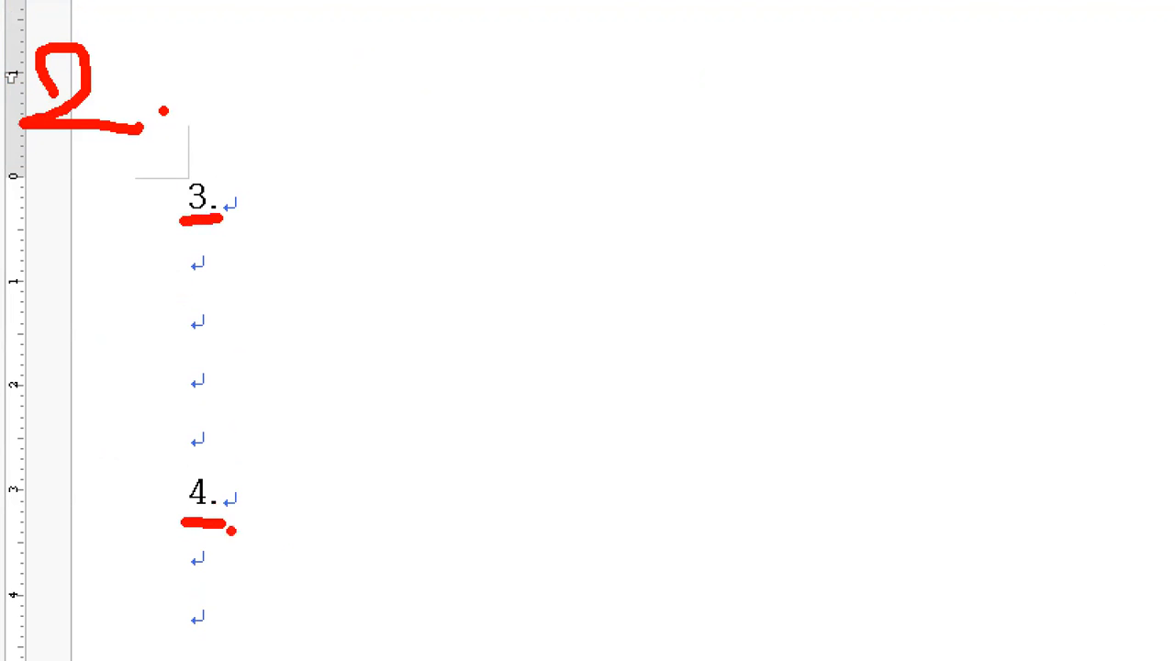
pyautogui.moveTo(131, 183)
pyautogui.mouseDown()
pyautogui.moveTo(140, 196)
pyautogui.moveTo(163, 169)
pyautogui.mouseUp()
pyautogui.moveTo(271, 197)
pyautogui.mouseDown()
pyautogui.moveTo(270, 261)
pyautogui.moveTo(257, 264)
pyautogui.mouseUp()
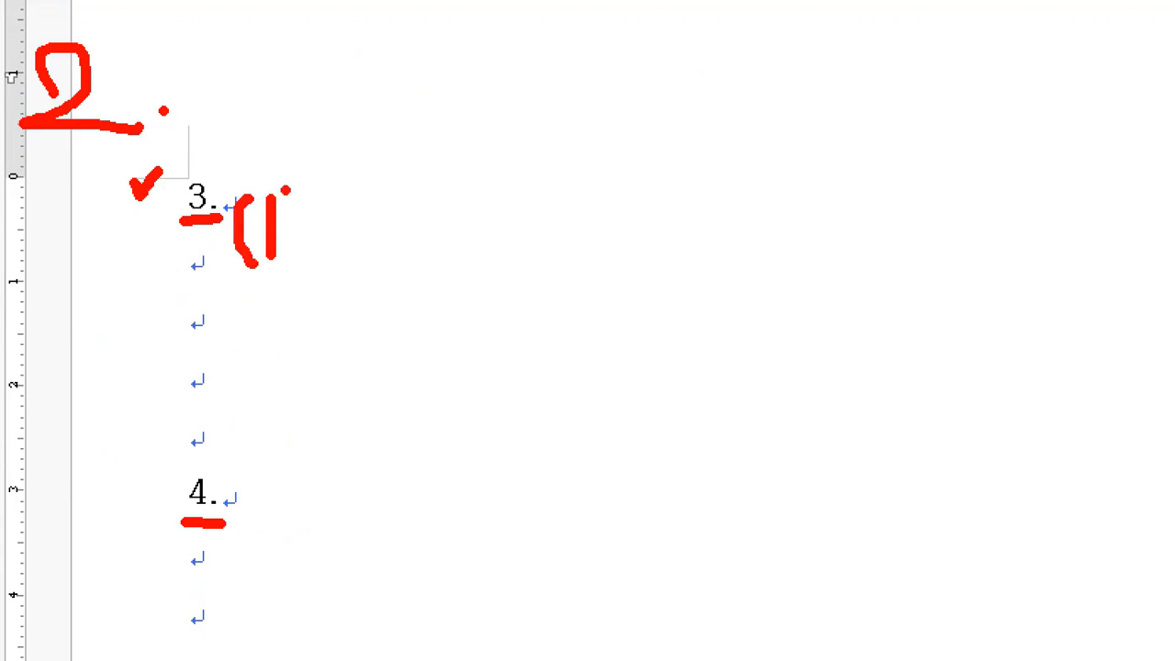
pyautogui.moveTo(285, 189); pyautogui.dragTo(296, 264)
pyautogui.moveTo(643, 163)
pyautogui.mouseDown()
pyautogui.moveTo(643, 221)
pyautogui.moveTo(659, 188)
pyautogui.moveTo(698, 207)
pyautogui.mouseUp()
pyautogui.moveTo(692, 156); pyautogui.dragTo(687, 229)
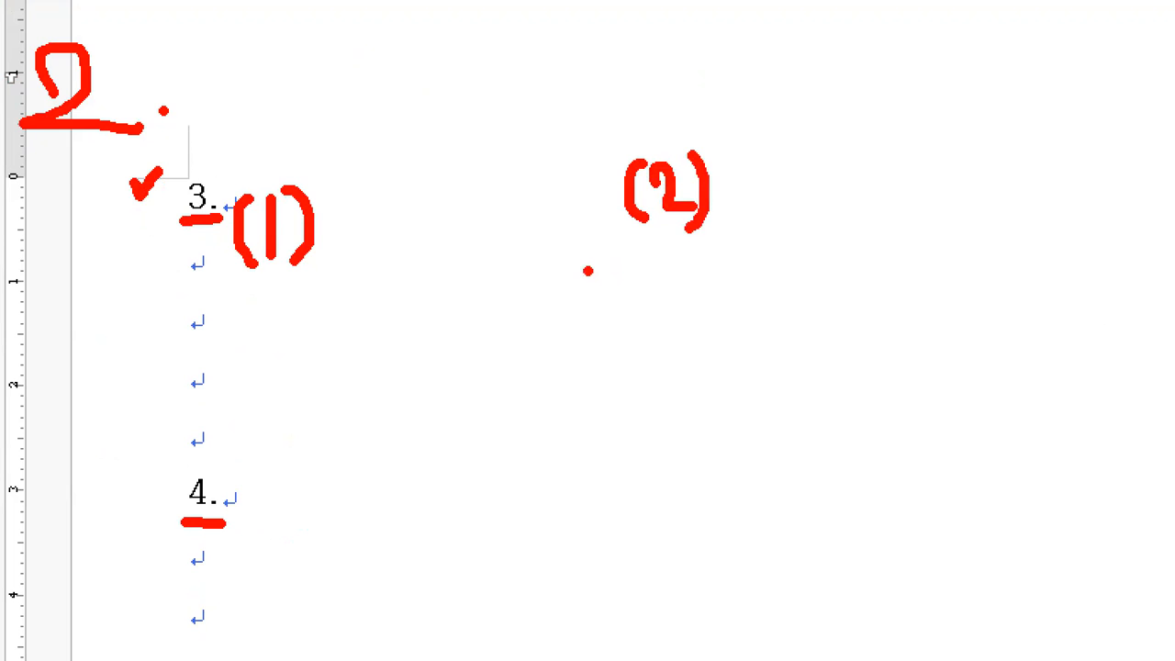
pyautogui.moveTo(328, 209); pyautogui.dragTo(367, 203)
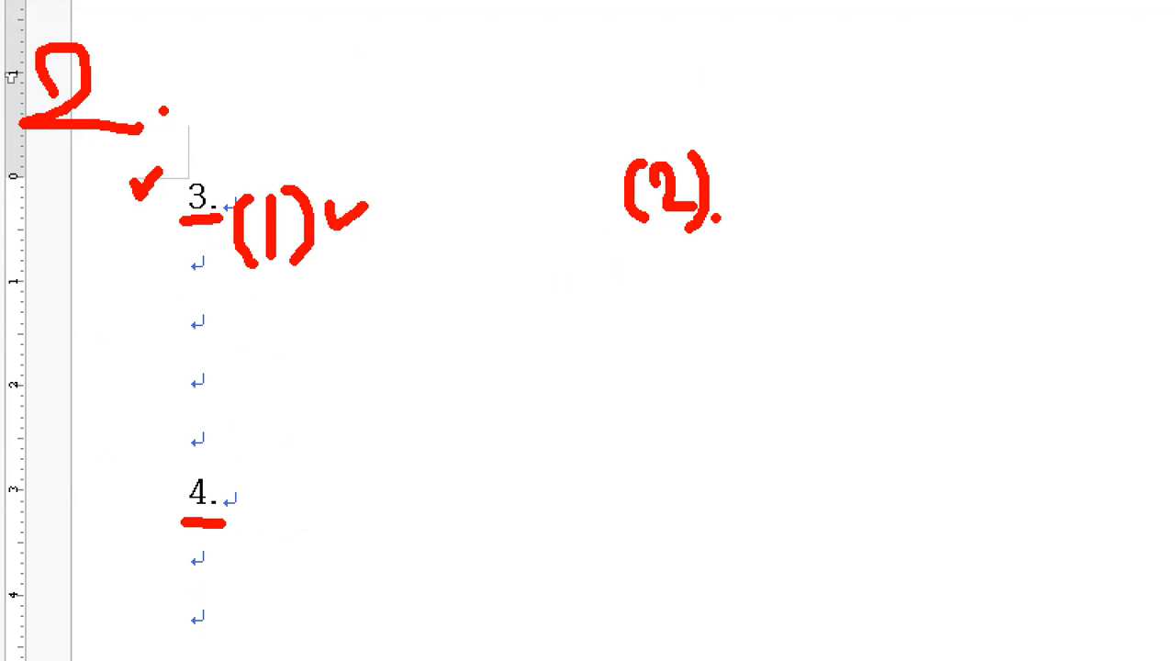
pyautogui.moveTo(727, 180); pyautogui.dragTo(754, 170)
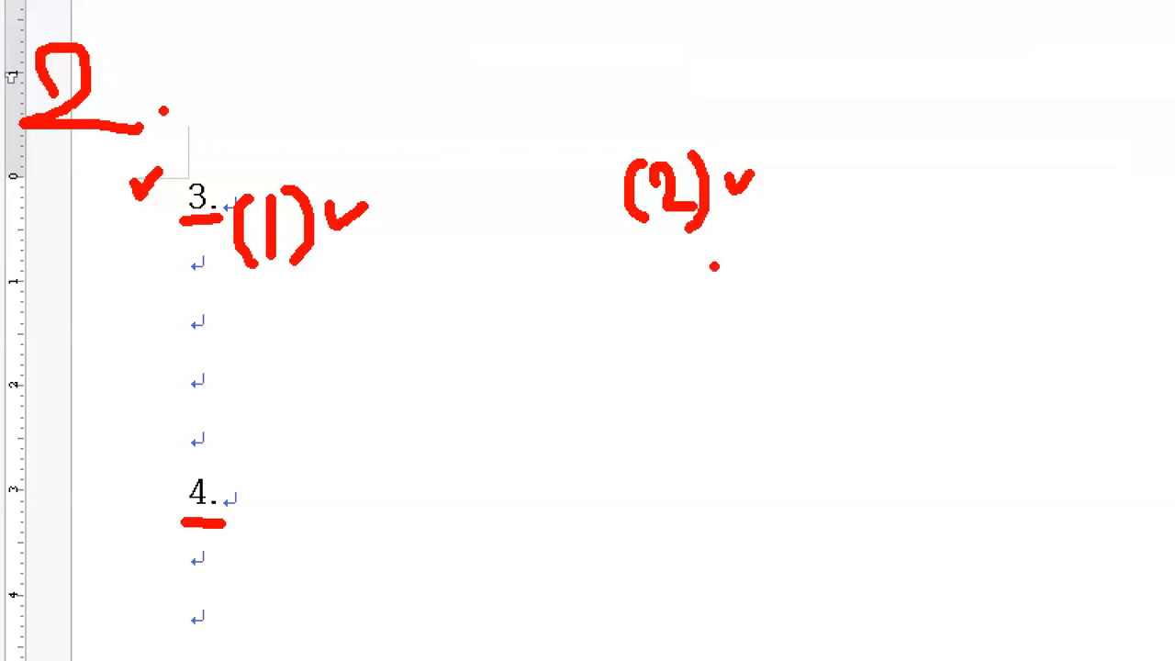
pyautogui.moveTo(420, 145)
pyautogui.mouseDown()
pyautogui.moveTo(419, 278)
pyautogui.moveTo(637, 187)
pyautogui.moveTo(501, 144)
pyautogui.moveTo(420, 143)
pyautogui.mouseUp()
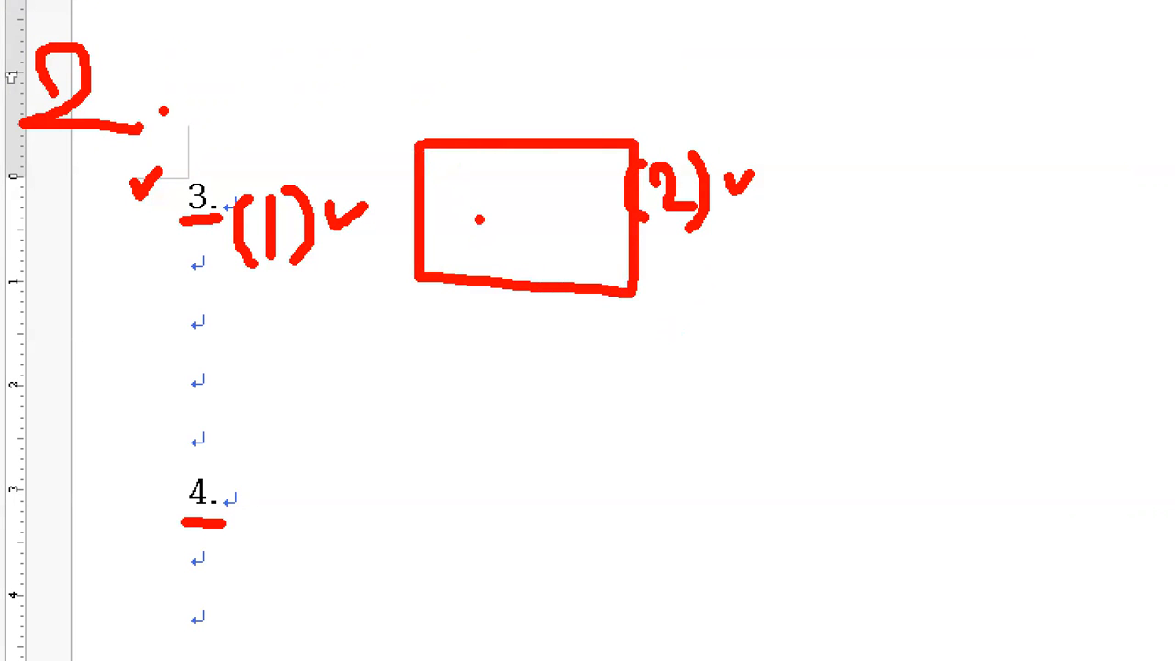
# - Type '(1)' on the line under 3., then '(2)' three tab stops to the right
pyautogui.moveTo(451, 209); pyautogui.dragTo(603, 207)
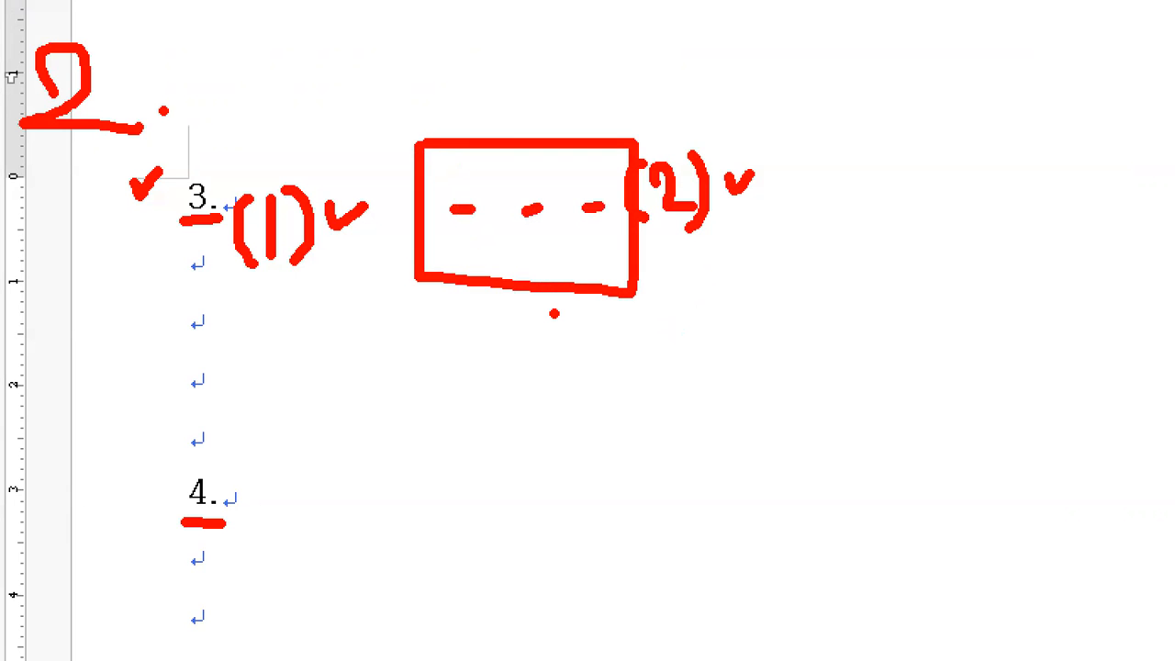
pyautogui.press('Escape')
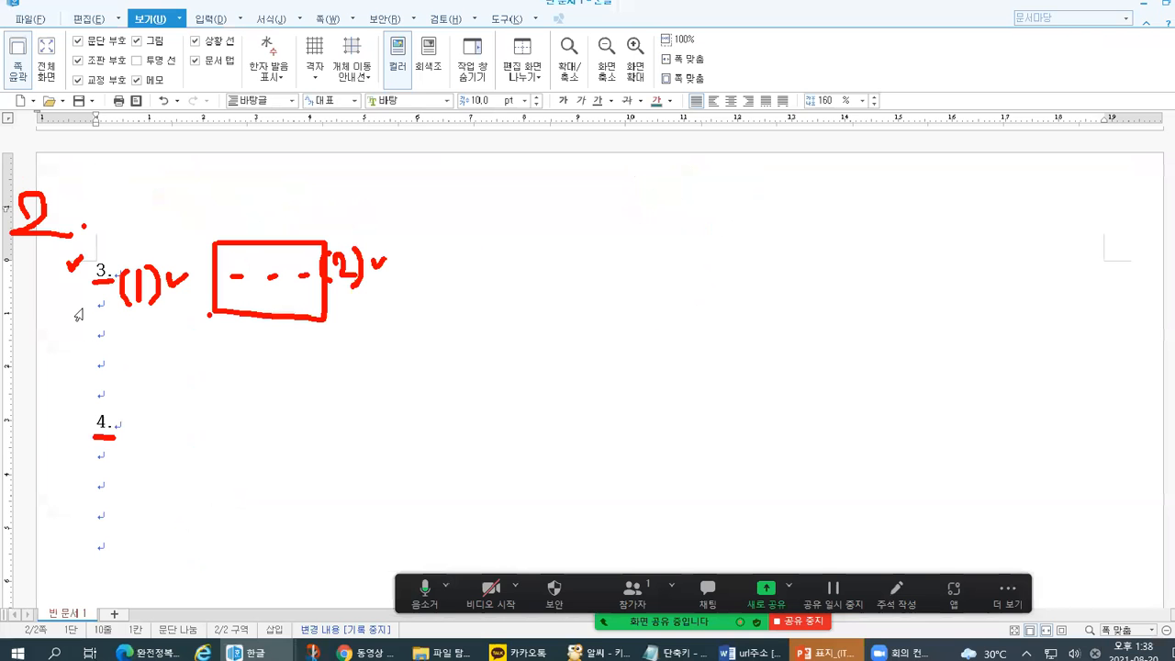
pyautogui.write('(1)')
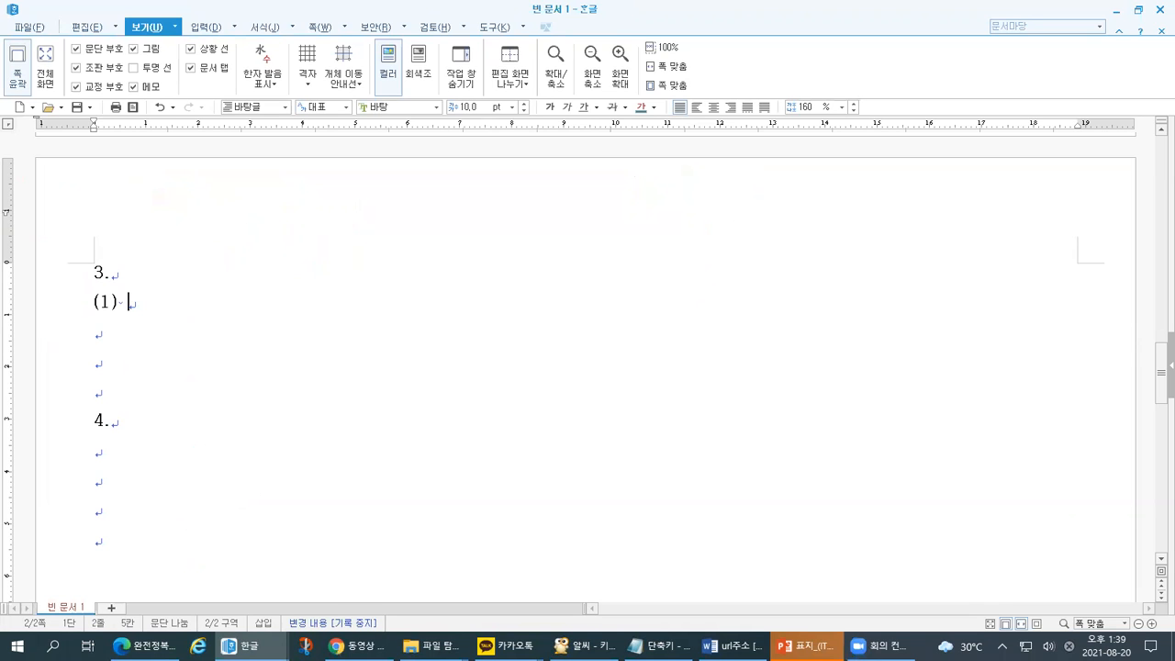
pyautogui.press('Tab')
pyautogui.press('Tab')
pyautogui.press('Tab')
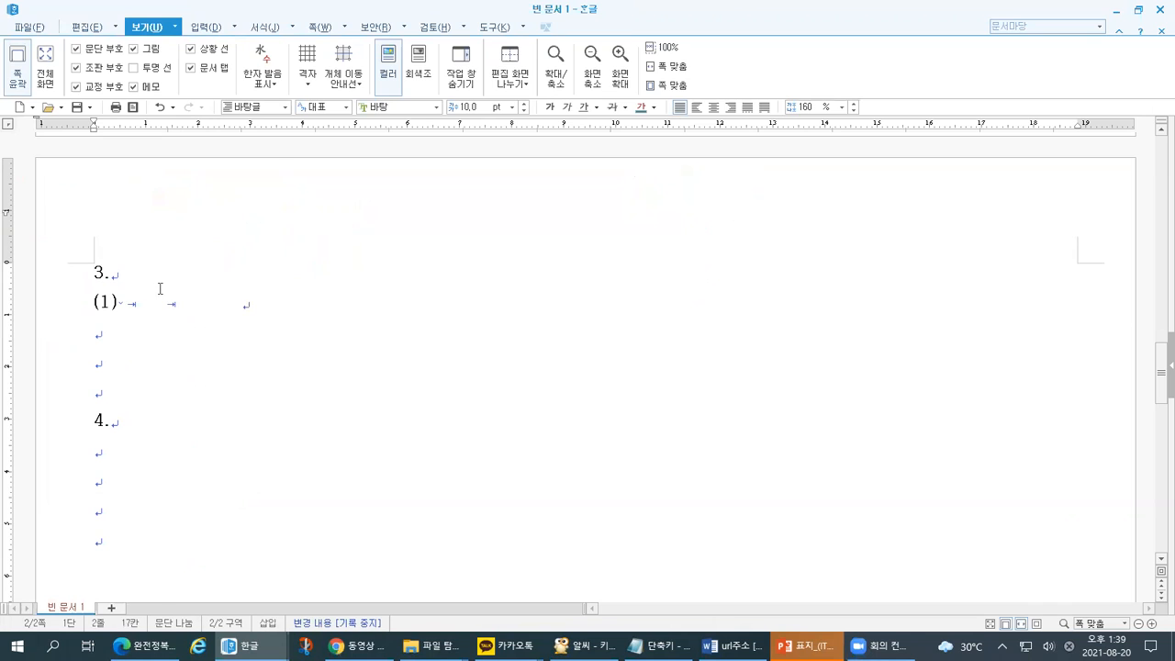
pyautogui.write('(2)')
pyautogui.moveTo(58, 57); pyautogui.dragTo(109, 107)
pyautogui.moveTo(154, 193); pyautogui.dragTo(159, 204)
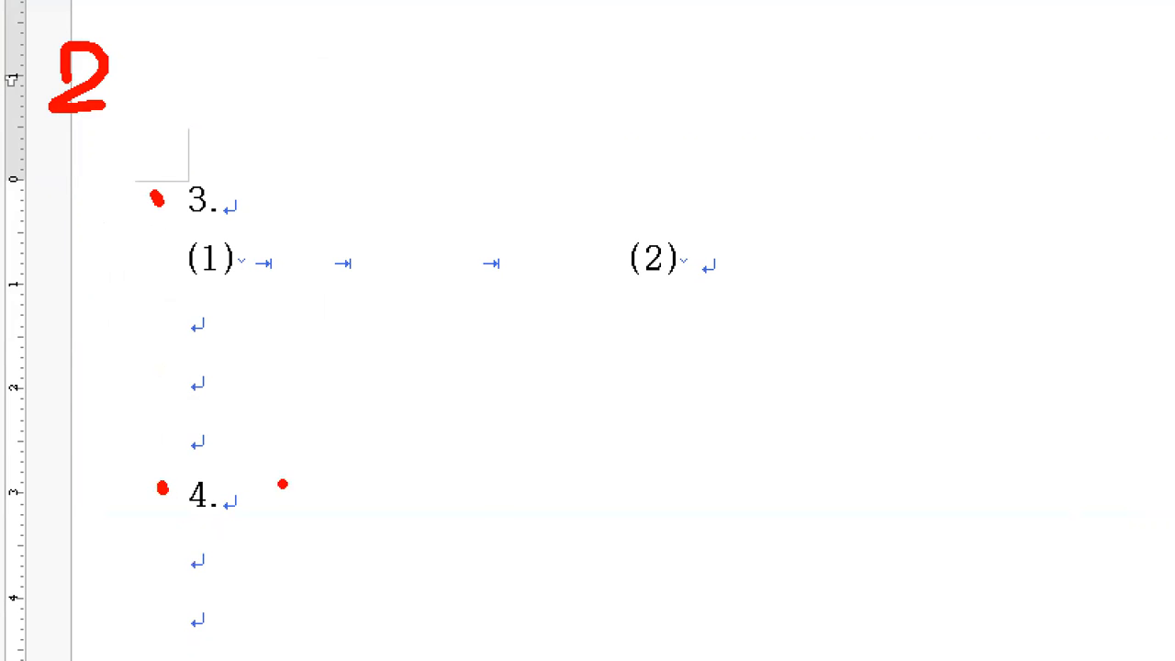
pyautogui.press('Escape')
pyautogui.click(88, 534)
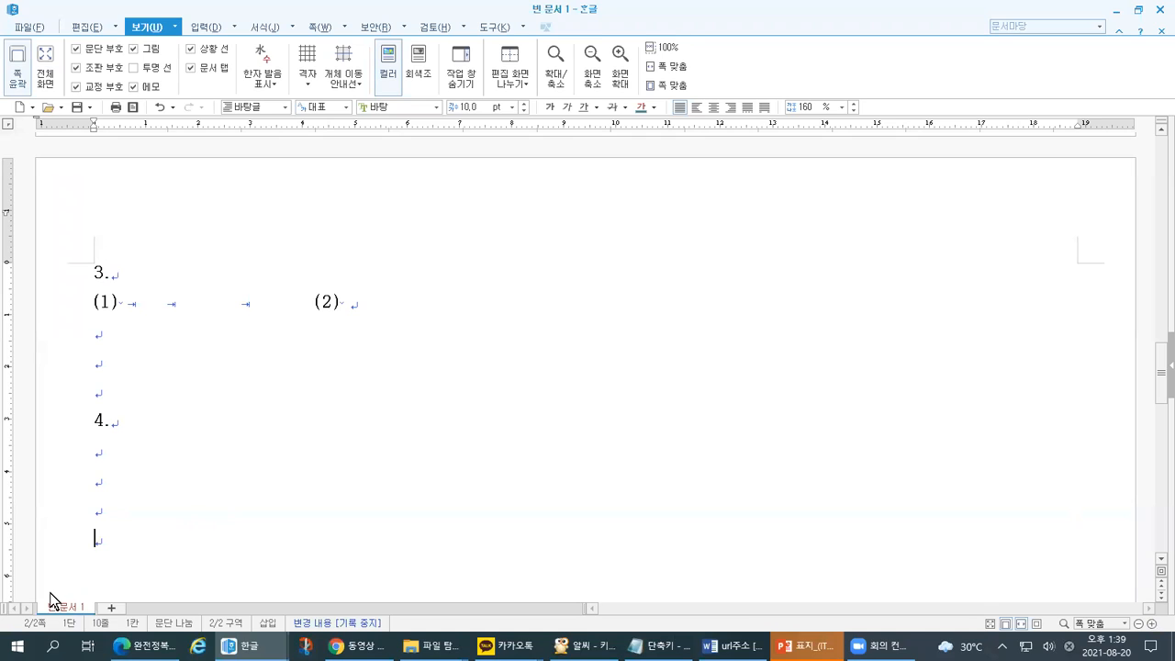
pyautogui.hotkey('ctrl', '1')
pyautogui.click(123, 566)
pyautogui.moveTo(167, 566); pyautogui.dragTo(213, 562)
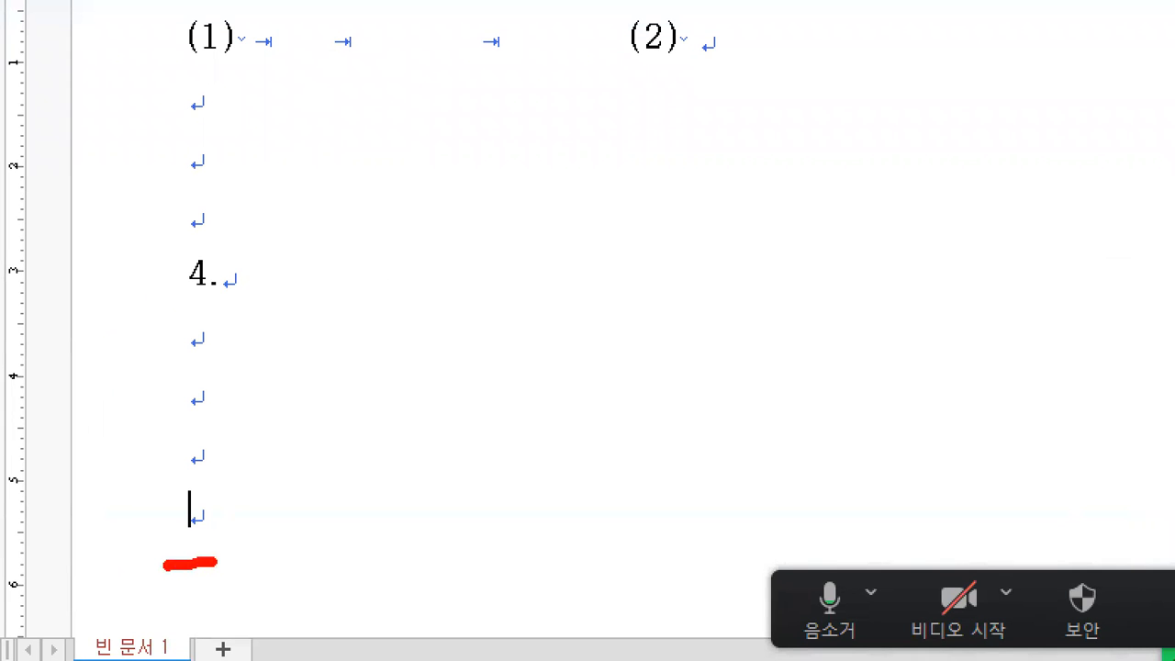
pyautogui.moveTo(338, 419)
pyautogui.mouseDown()
pyautogui.moveTo(323, 524)
pyautogui.moveTo(451, 580)
pyautogui.moveTo(351, 415)
pyautogui.moveTo(323, 420)
pyautogui.mouseUp()
pyautogui.moveTo(226, 542)
pyautogui.mouseDown()
pyautogui.moveTo(264, 412)
pyautogui.moveTo(294, 422)
pyautogui.moveTo(288, 450)
pyautogui.mouseUp()
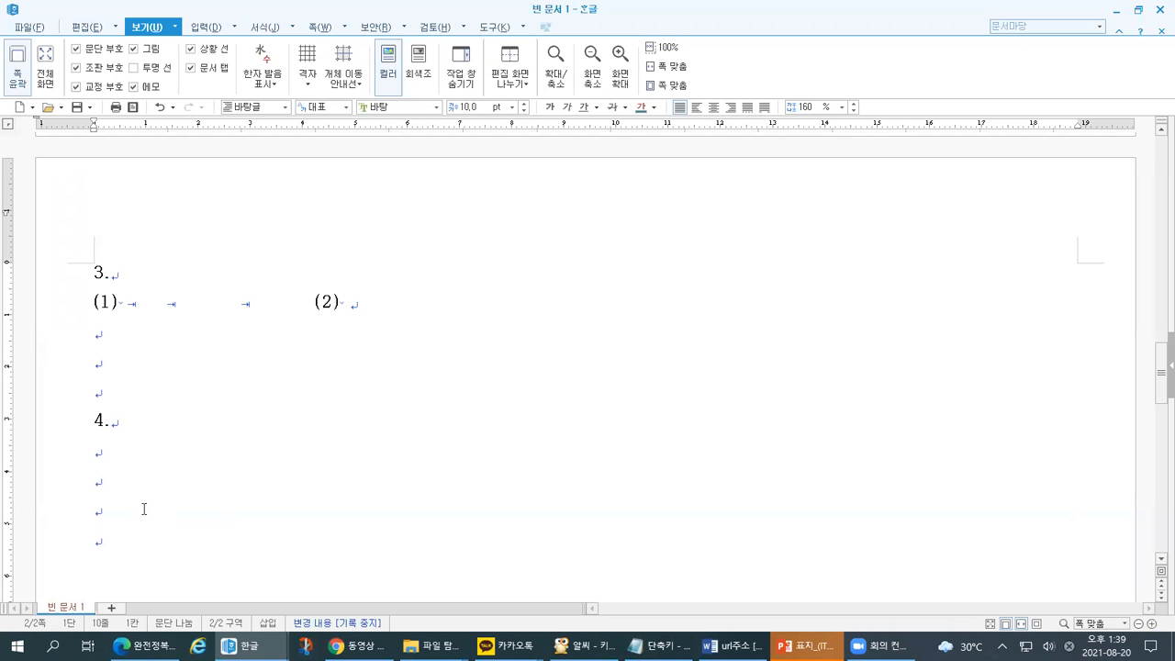
pyautogui.hotkey('alt', 'shift', 'Return')
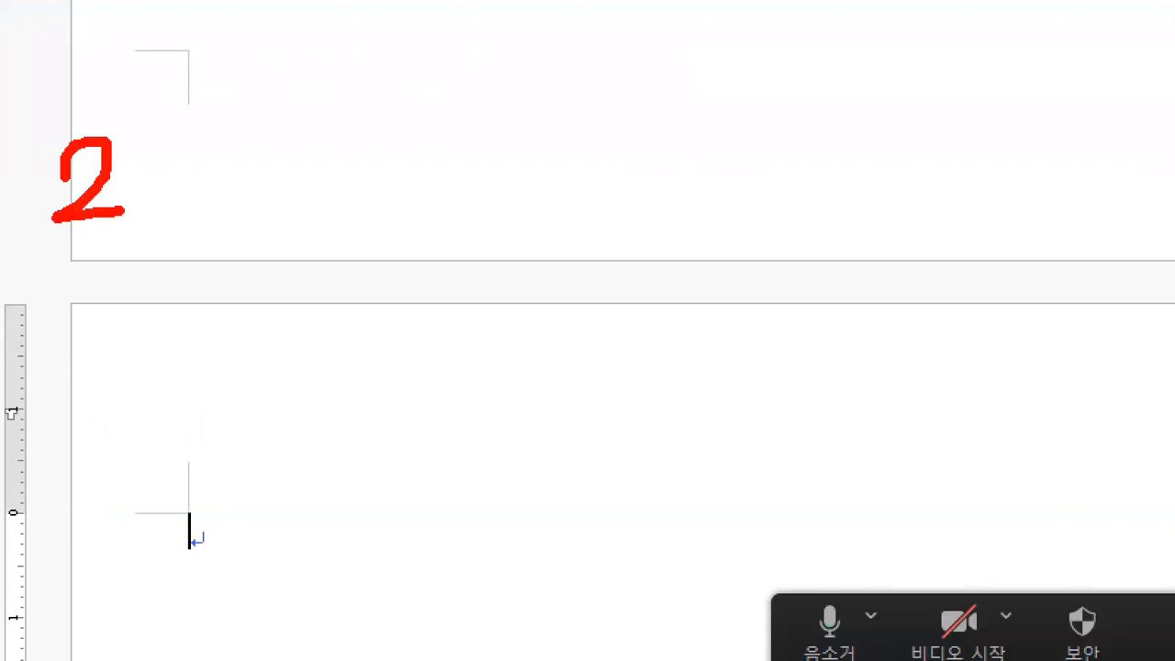
pyautogui.moveTo(120, 210); pyautogui.dragTo(138, 201)
pyautogui.moveTo(104, 337)
pyautogui.mouseDown()
pyautogui.moveTo(140, 366)
pyautogui.moveTo(108, 407)
pyautogui.mouseUp()
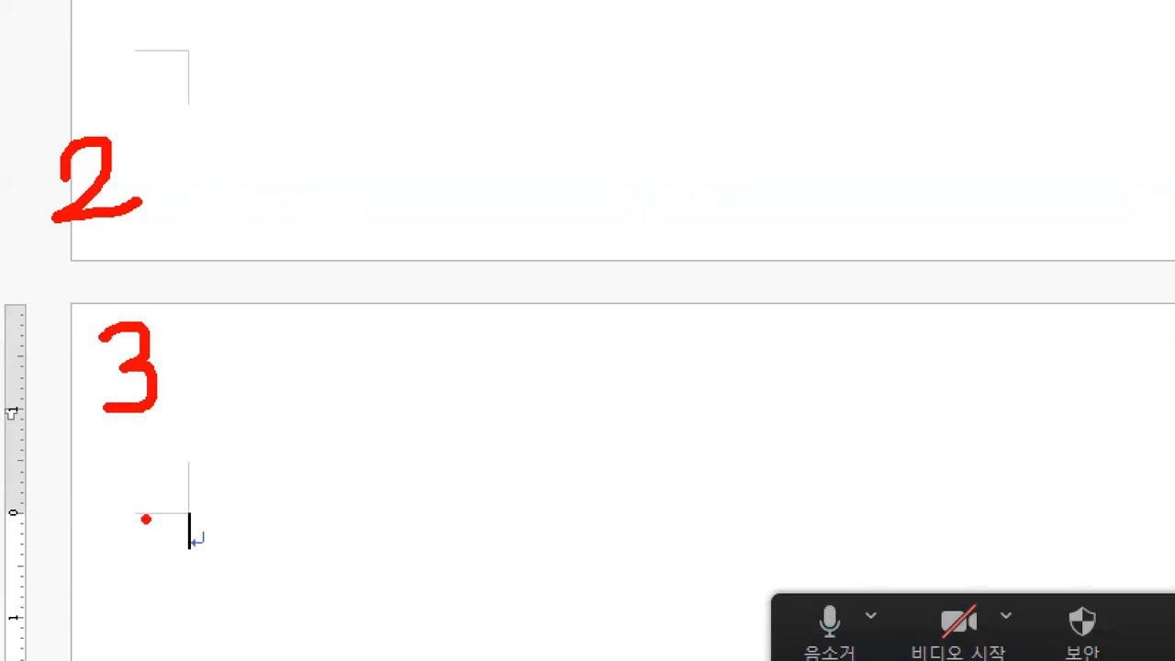
pyautogui.moveTo(128, 487)
pyautogui.mouseDown()
pyautogui.moveTo(145, 520)
pyautogui.moveTo(138, 550)
pyautogui.moveTo(151, 495)
pyautogui.mouseUp()
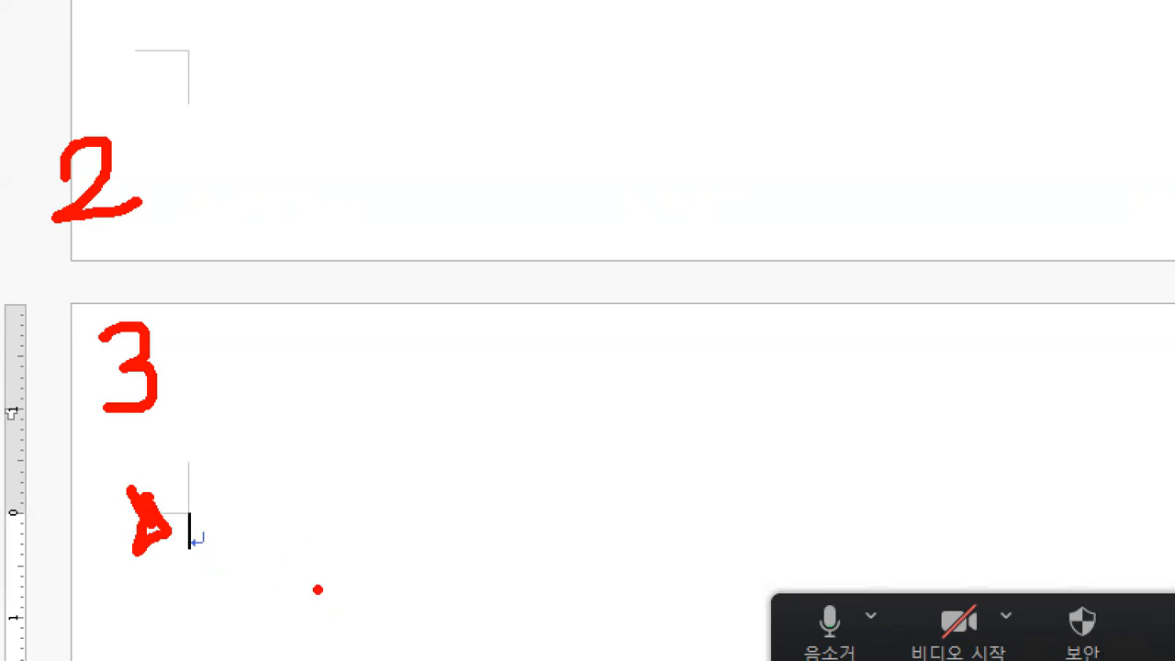
pyautogui.press('Escape')
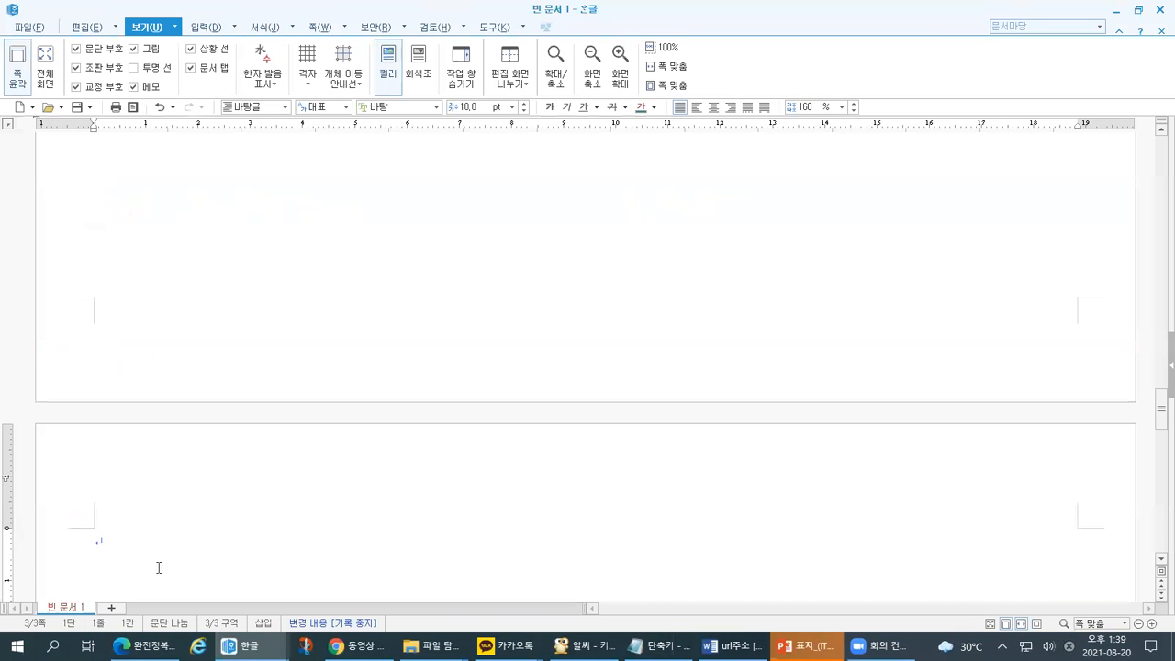
# - Fill page 3 with eight empty paragraphs and highlight them on the magnified screen
pyautogui.press('Return')
pyautogui.press('Return')
pyautogui.press('Return')
pyautogui.press('Return')
pyautogui.press('Return')
pyautogui.press('Return')
pyautogui.press('Return')
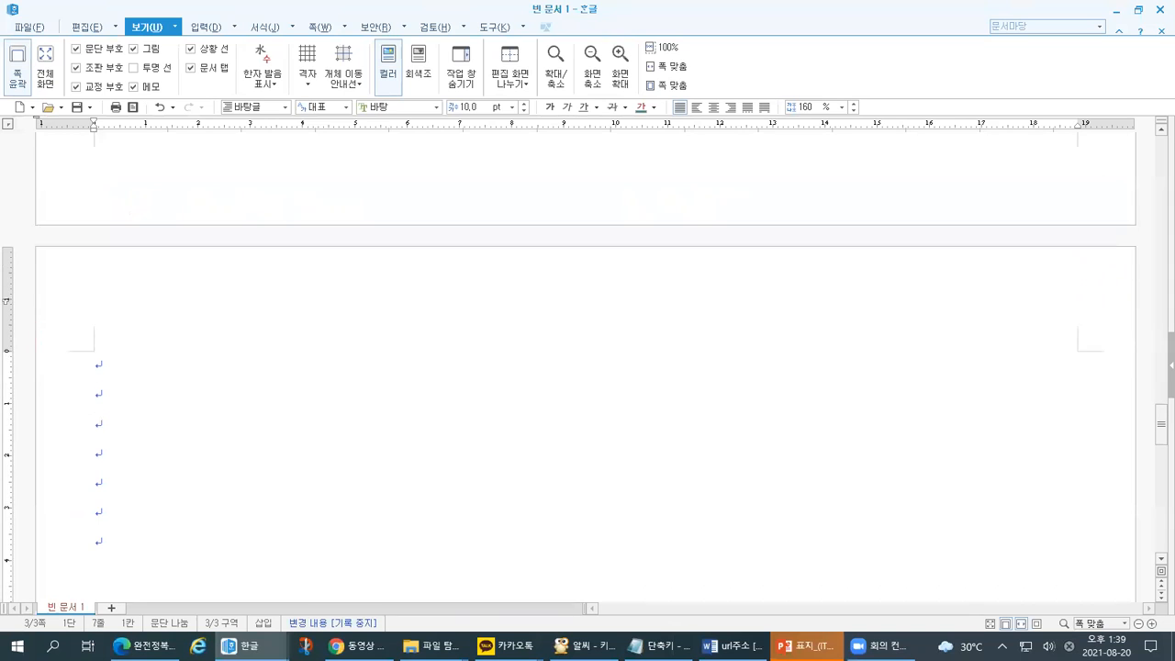
pyautogui.hotkey('ctrl', '1')
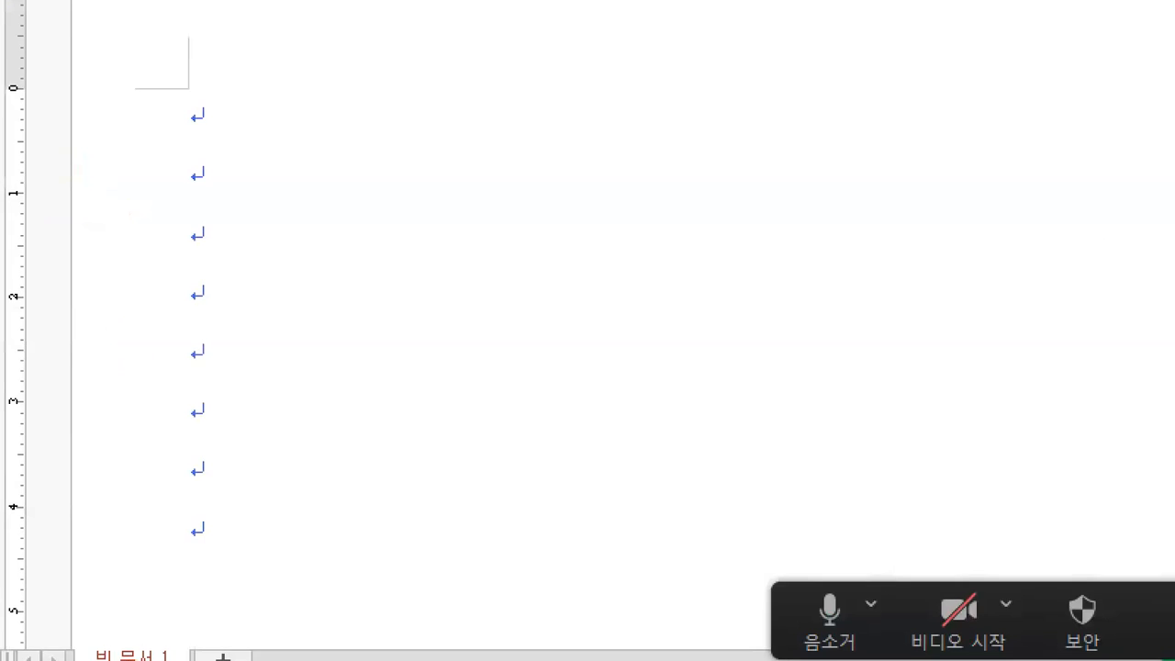
pyautogui.moveTo(85, 103)
pyautogui.mouseDown()
pyautogui.moveTo(98, 129)
pyautogui.moveTo(90, 184)
pyautogui.mouseUp()
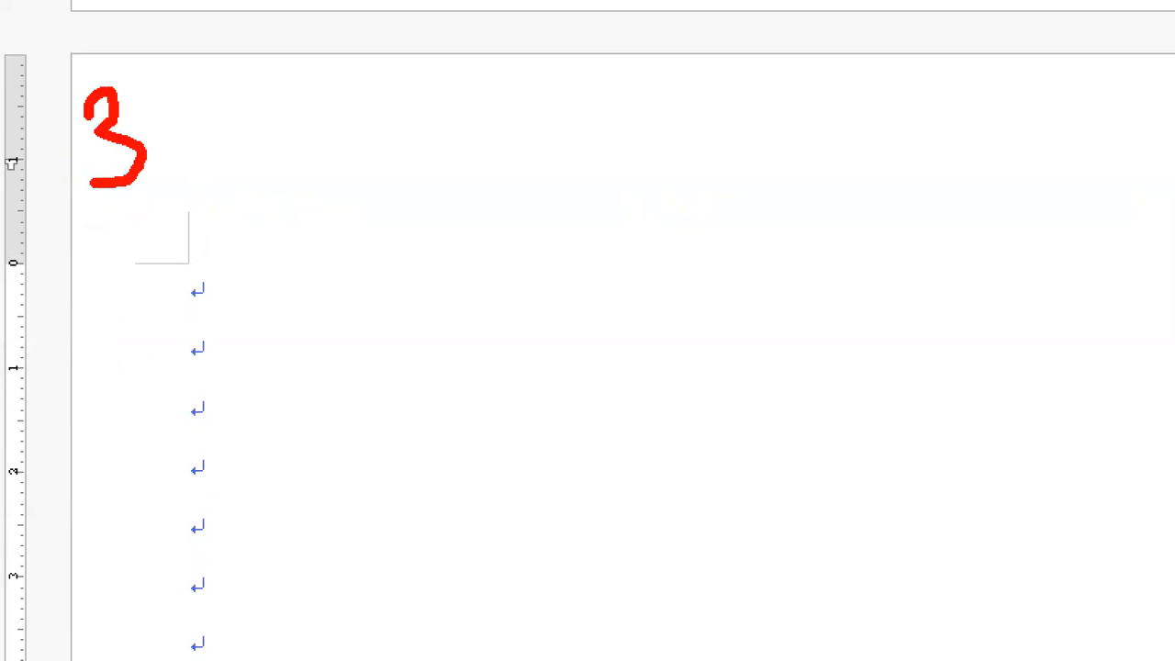
pyautogui.moveTo(156, 269); pyautogui.dragTo(143, 650)
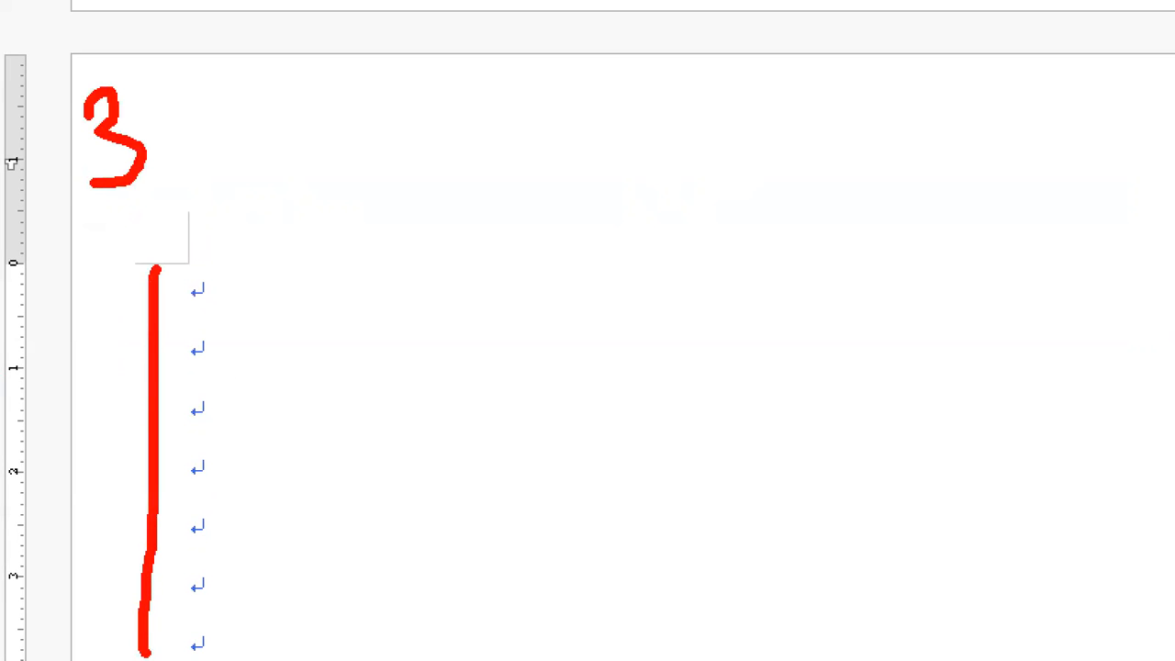
pyautogui.moveTo(413, 147); pyautogui.dragTo(702, 153)
pyautogui.moveTo(371, 580); pyautogui.dragTo(652, 582)
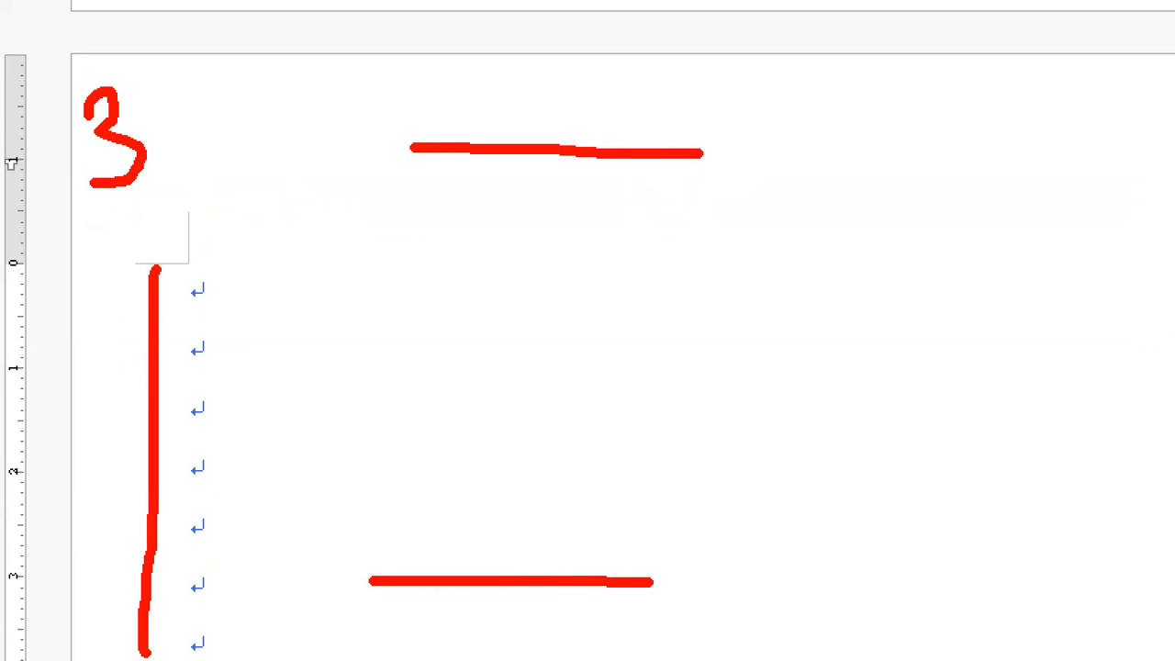
pyautogui.press('Escape')
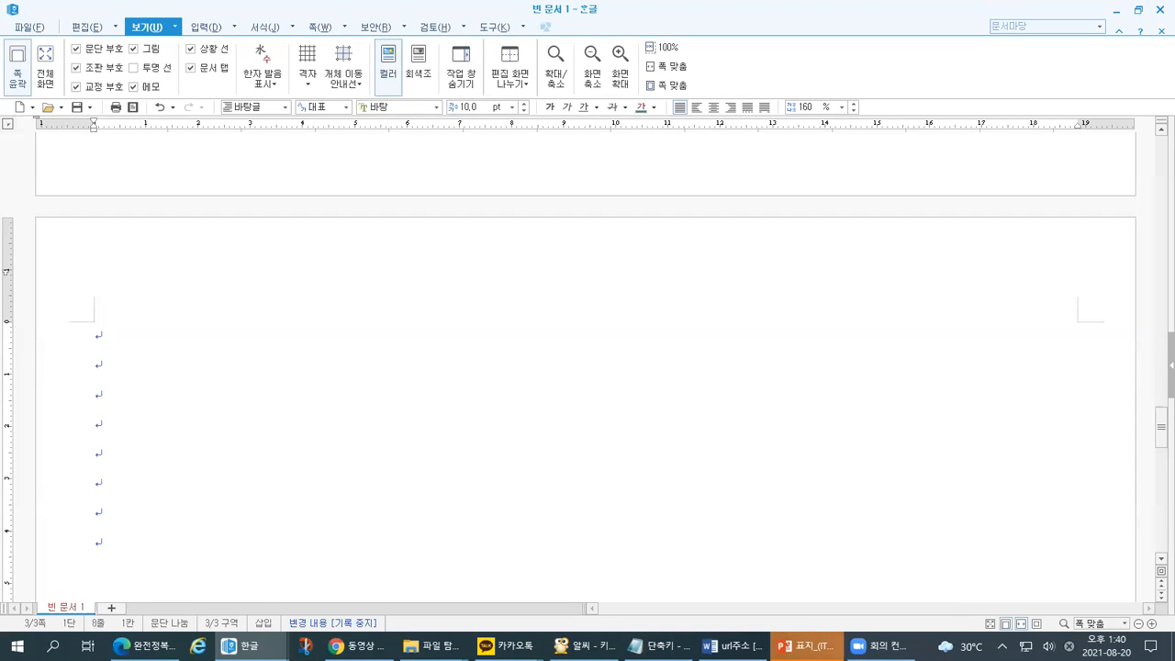
# - Show the ALSee keyboard picture to point out Ctrl+S, then return to Hangul
pyautogui.click(585, 647)
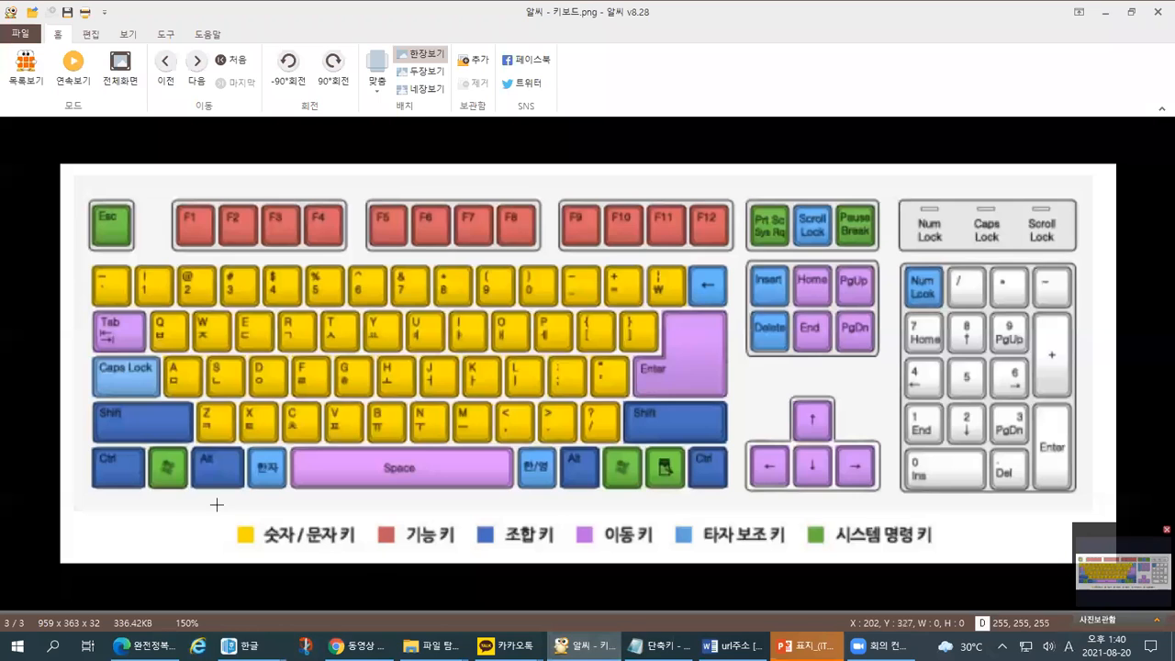
pyautogui.hotkey('ctrl', '1')
pyautogui.click(155, 439)
pyautogui.moveTo(231, 559)
pyautogui.mouseDown()
pyautogui.moveTo(171, 574)
pyautogui.moveTo(151, 464)
pyautogui.moveTo(194, 564)
pyautogui.moveTo(181, 592)
pyautogui.mouseUp()
pyautogui.moveTo(410, 369)
pyautogui.mouseDown()
pyautogui.moveTo(399, 374)
pyautogui.moveTo(365, 286)
pyautogui.moveTo(444, 327)
pyautogui.moveTo(415, 376)
pyautogui.mouseUp()
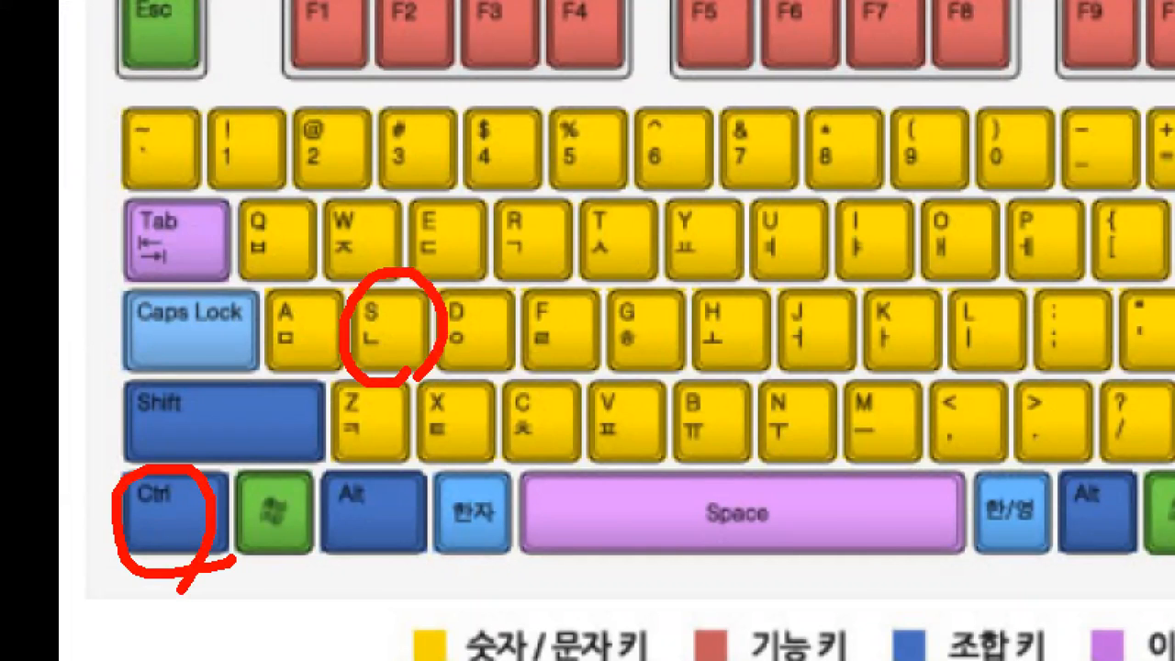
pyautogui.press('Escape')
pyautogui.hotkey('alt', 'Tab')
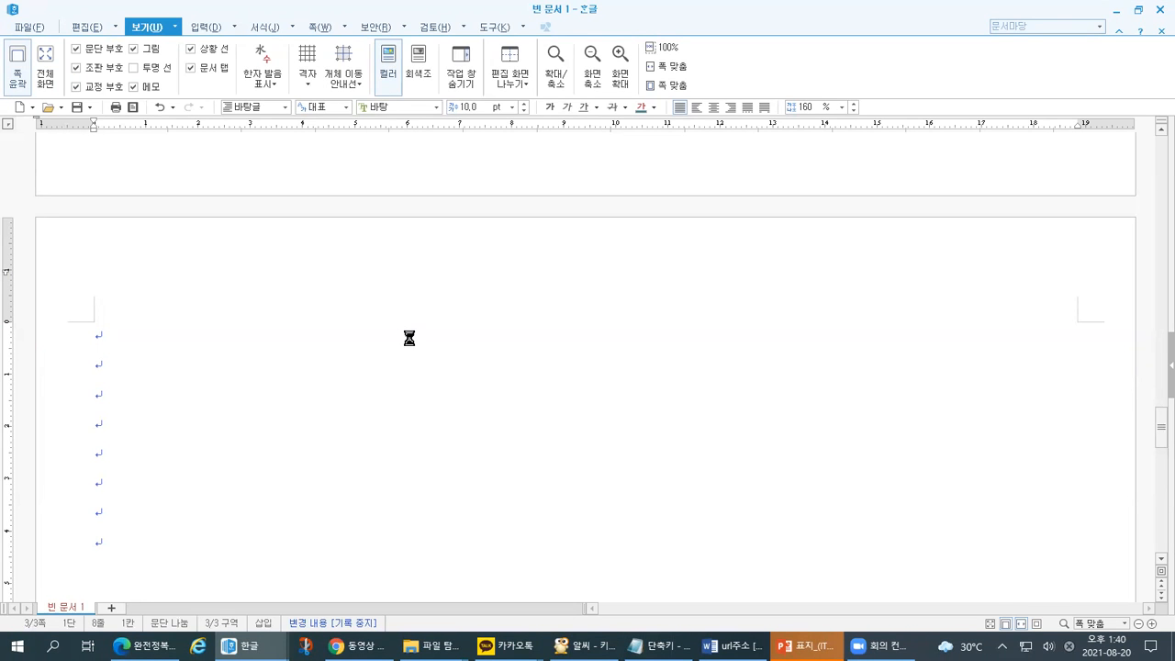
# - Mark up the Save As dialog's fields on the magnified screen
pyautogui.moveTo(420, 149); pyautogui.dragTo(482, 183)
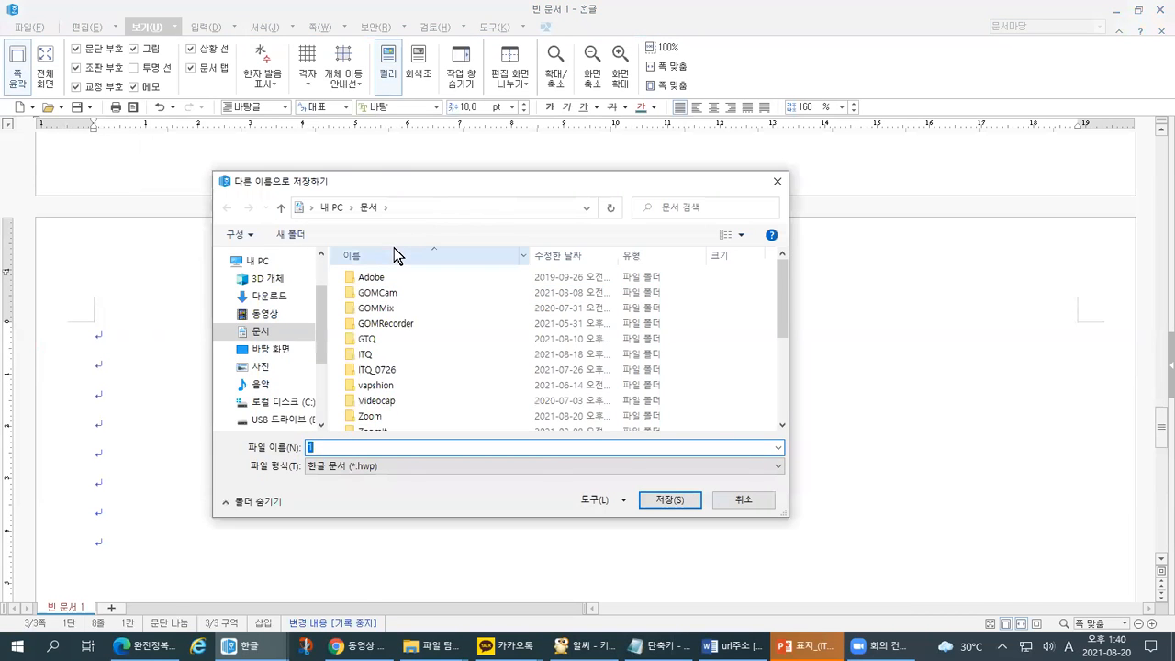
pyautogui.hotkey('ctrl', '1')
pyautogui.click(326, 257)
pyautogui.moveTo(300, 181); pyautogui.dragTo(532, 175)
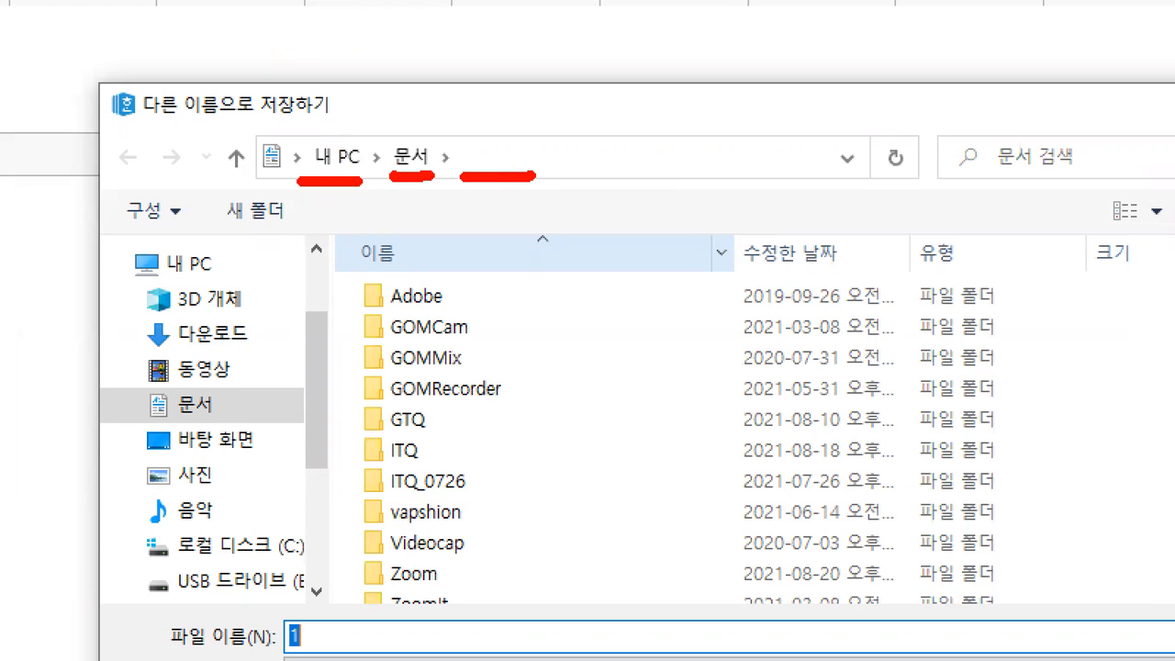
pyautogui.moveTo(378, 464)
pyautogui.mouseDown()
pyautogui.moveTo(428, 463)
pyautogui.moveTo(378, 427)
pyautogui.moveTo(382, 463)
pyautogui.mouseUp()
pyautogui.moveTo(502, 200); pyautogui.dragTo(486, 240)
pyautogui.moveTo(479, 211)
pyautogui.mouseDown()
pyautogui.moveTo(503, 200)
pyautogui.moveTo(531, 231)
pyautogui.mouseUp()
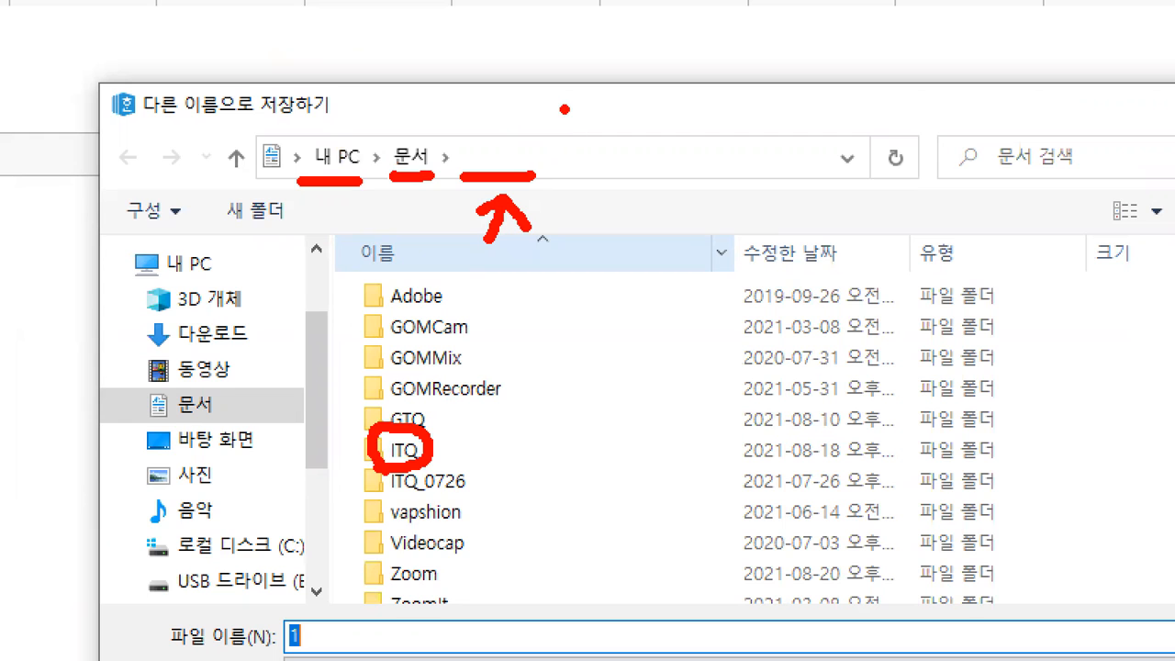
pyautogui.moveTo(564, 108); pyautogui.dragTo(553, 201)
pyautogui.moveTo(142, 655); pyautogui.dragTo(505, 649)
pyautogui.click(408, 638)
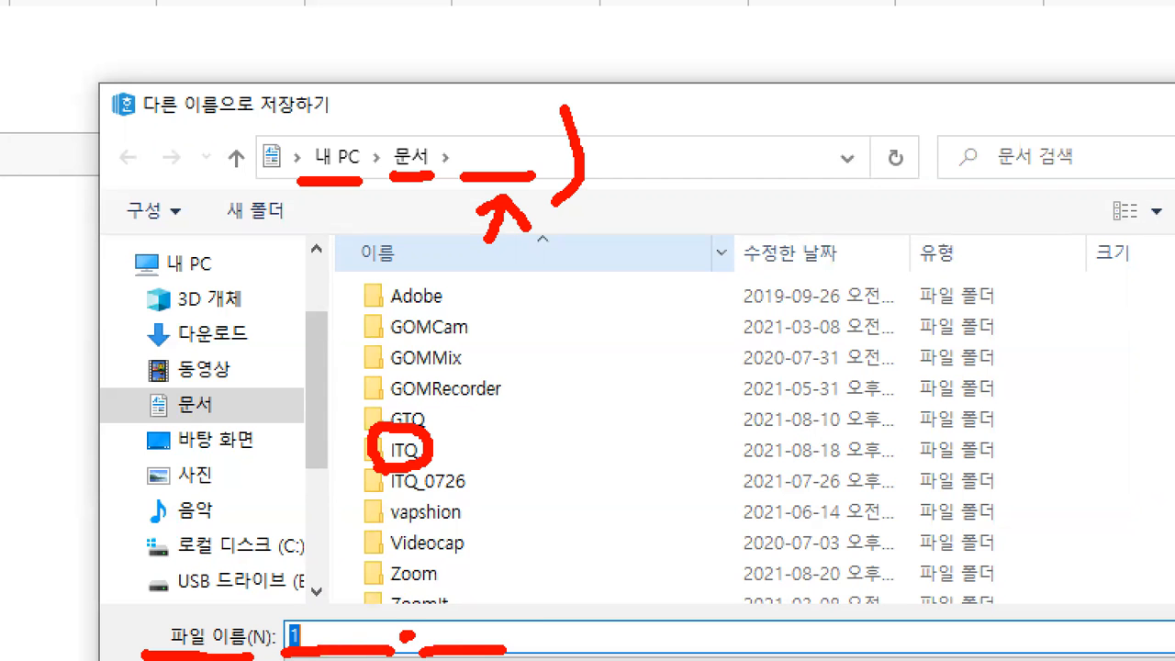
pyautogui.press('Escape')
# - Enter the examinee number as the start of the file name
pyautogui.moveTo(334, 447); pyautogui.dragTo(299, 451)
pyautogui.write('11223344-')
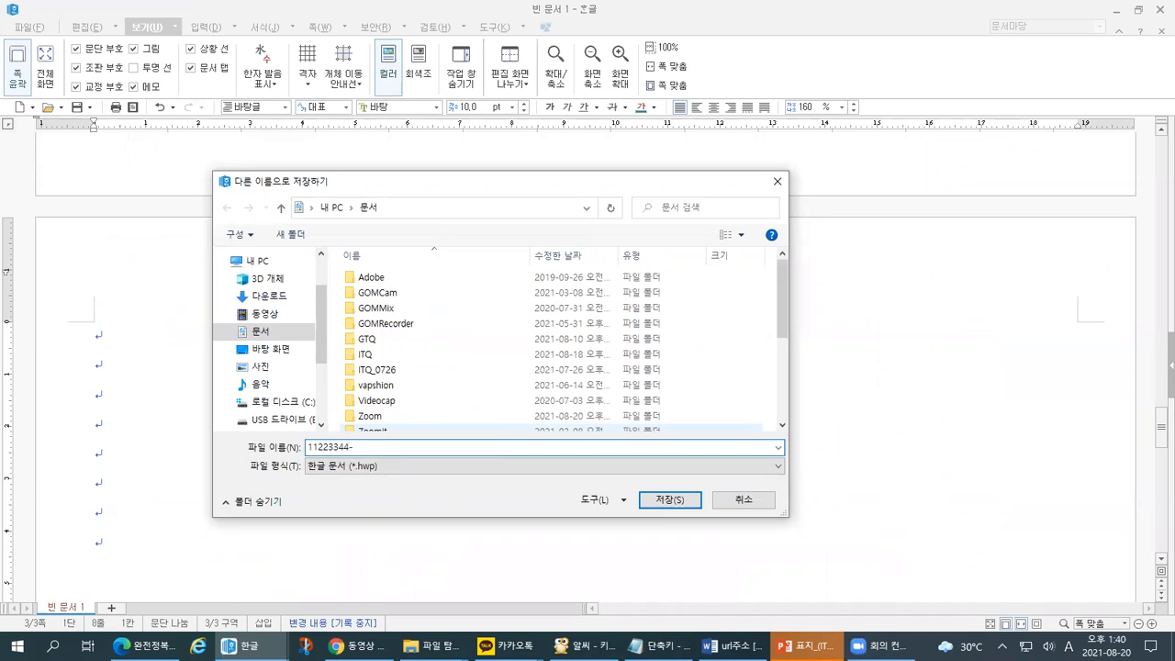
pyautogui.hotkey('ctrl', '1')
pyautogui.click(357, 452)
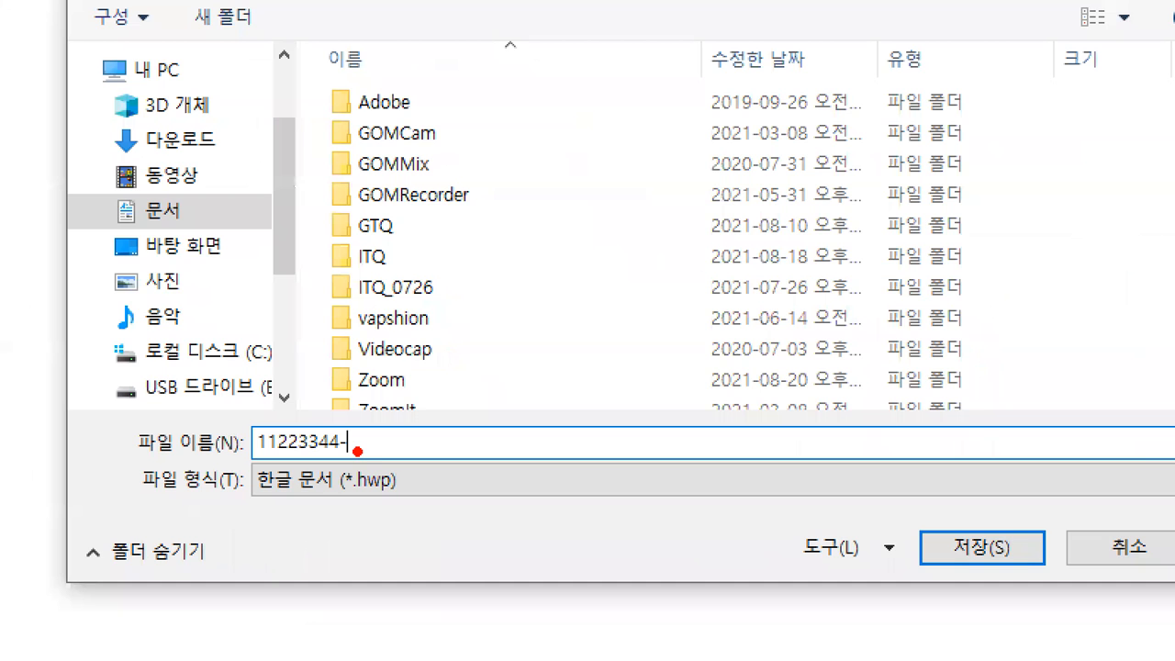
pyautogui.moveTo(336, 415); pyautogui.dragTo(342, 424)
pyautogui.moveTo(352, 452); pyautogui.dragTo(416, 452)
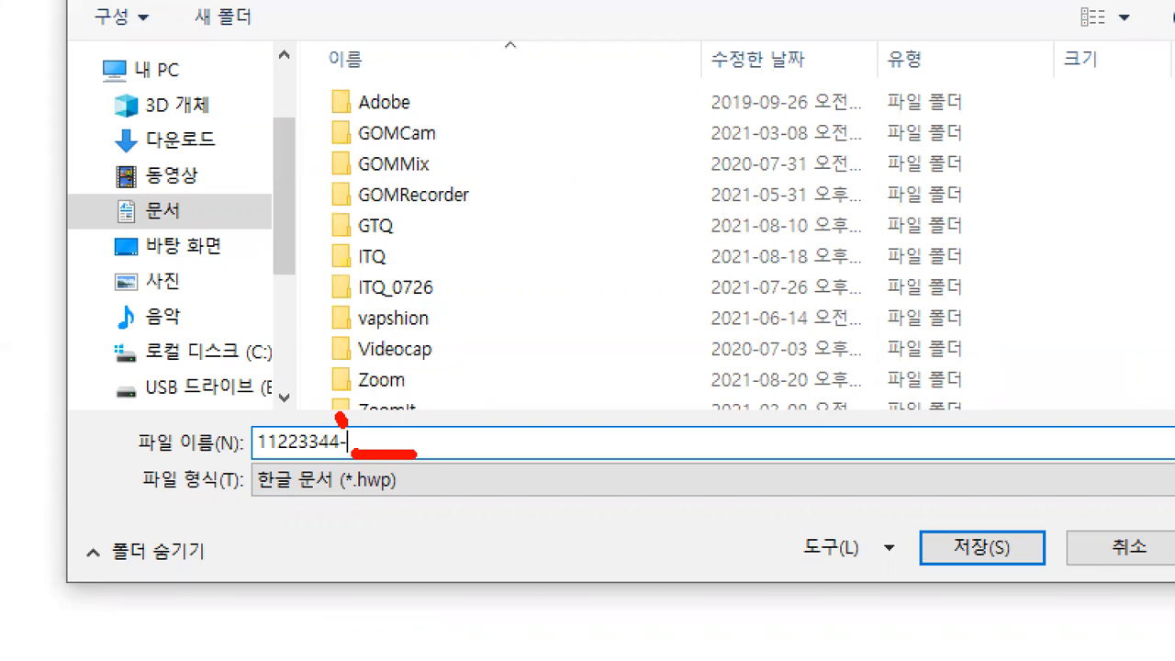
pyautogui.press('Escape')
# - Append the examinee's name after the hyphen and keep the 한글 문서 (*.hwp) file type
pyautogui.click(377, 445)
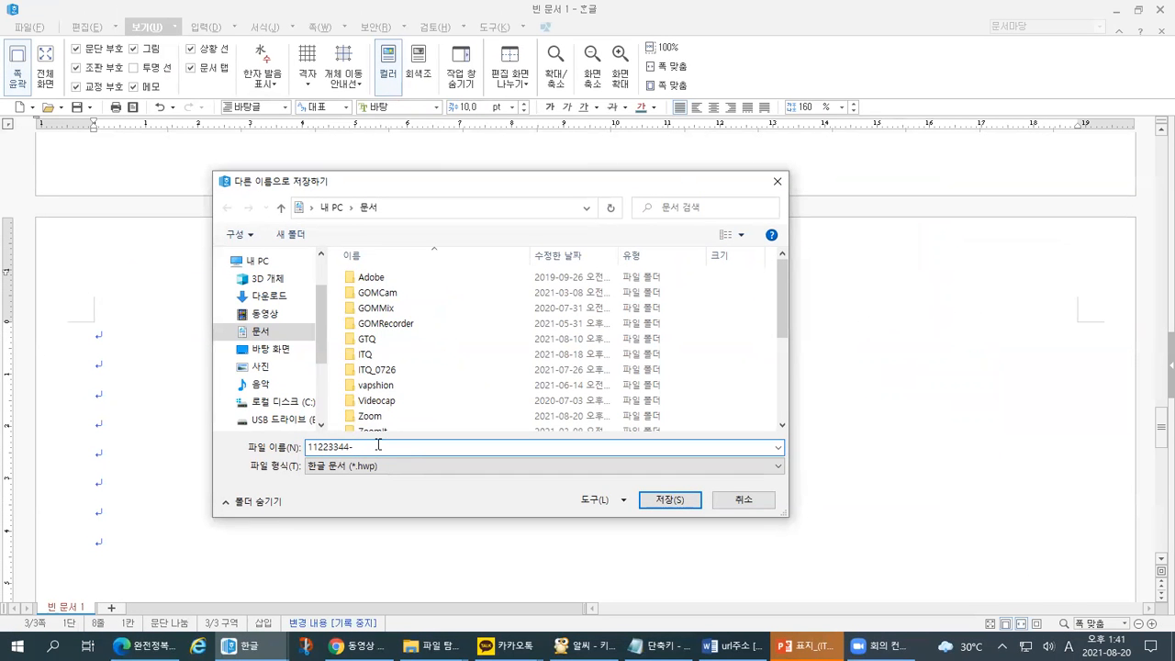
pyautogui.write('tjdwls')
pyautogui.press('BackSpace')
pyautogui.press('BackSpace')
pyautogui.press('BackSpace')
pyautogui.press('BackSpace')
pyautogui.click(416, 462)
pyautogui.click(350, 498)
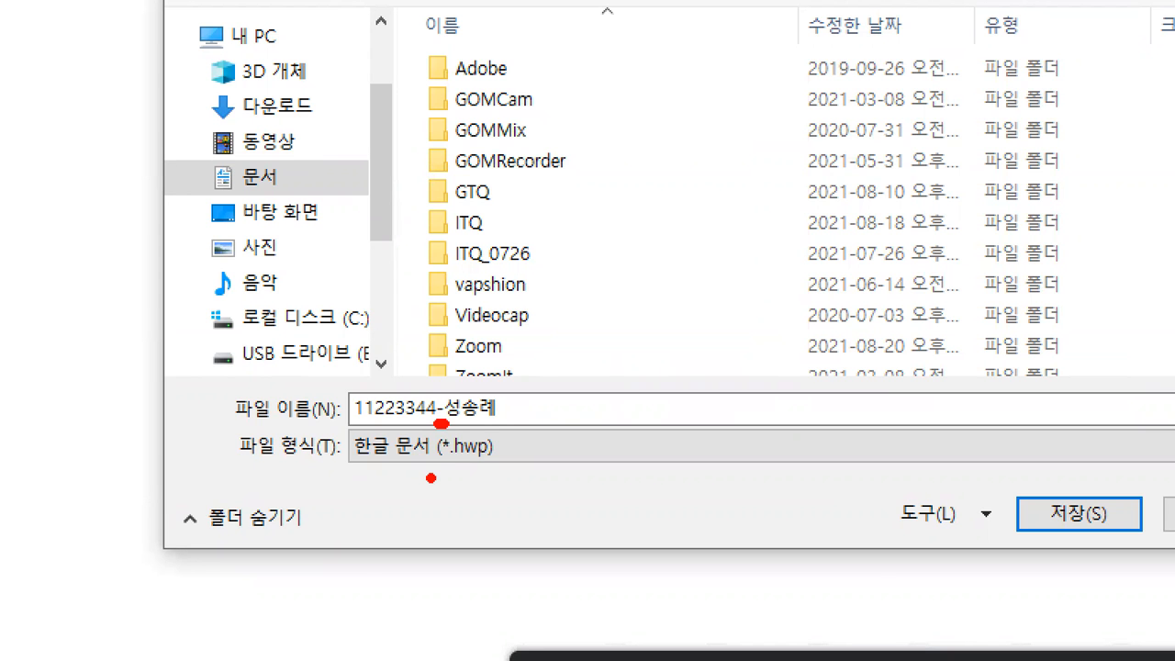
pyautogui.hotkey('alt', 'Tab')
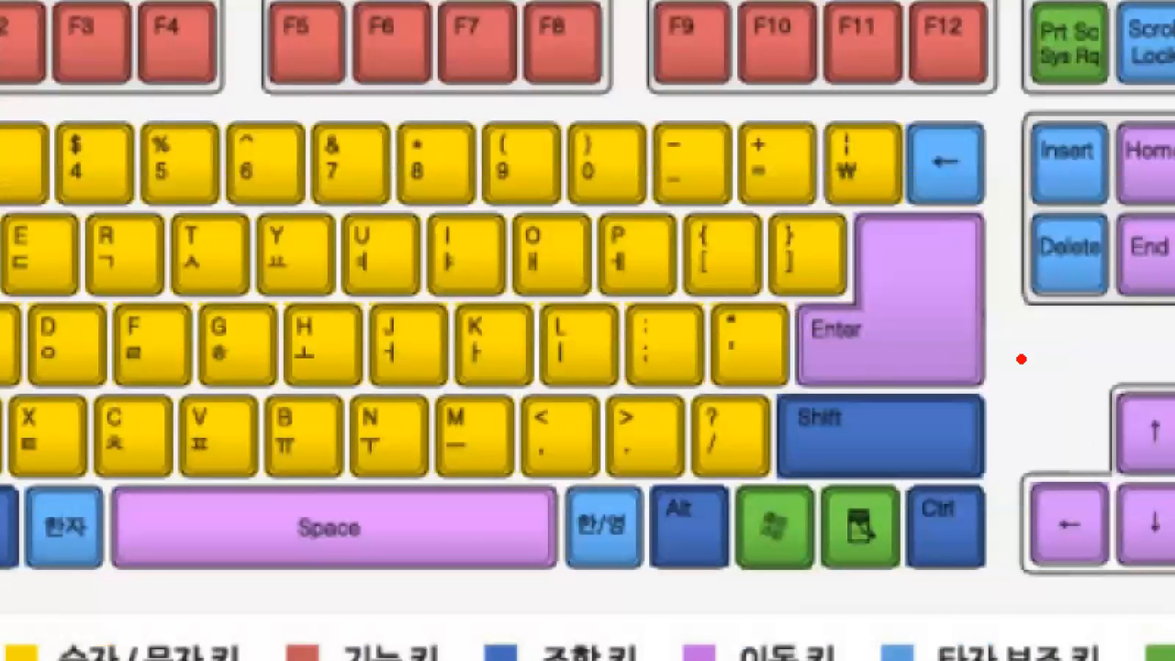
pyautogui.moveTo(746, 381)
pyautogui.mouseDown()
pyautogui.moveTo(630, 362)
pyautogui.moveTo(713, 331)
pyautogui.mouseUp()
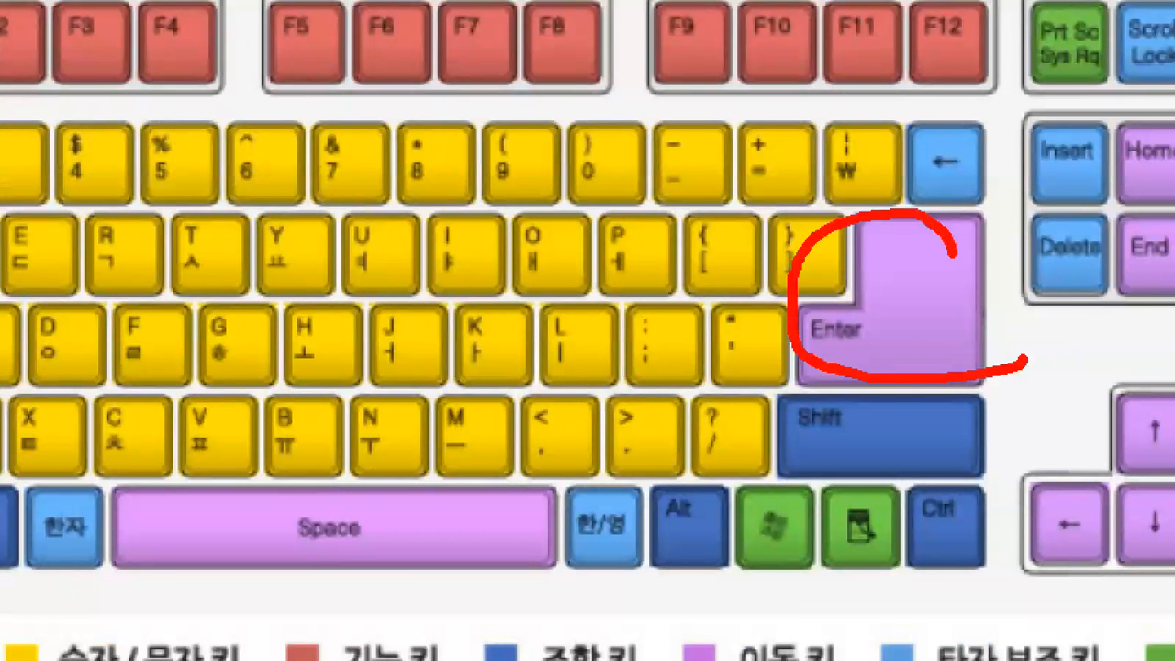
pyautogui.moveTo(954, 256); pyautogui.dragTo(872, 424)
pyautogui.moveTo(938, 194)
pyautogui.mouseDown()
pyautogui.moveTo(373, 174)
pyautogui.moveTo(354, 211)
pyautogui.mouseUp()
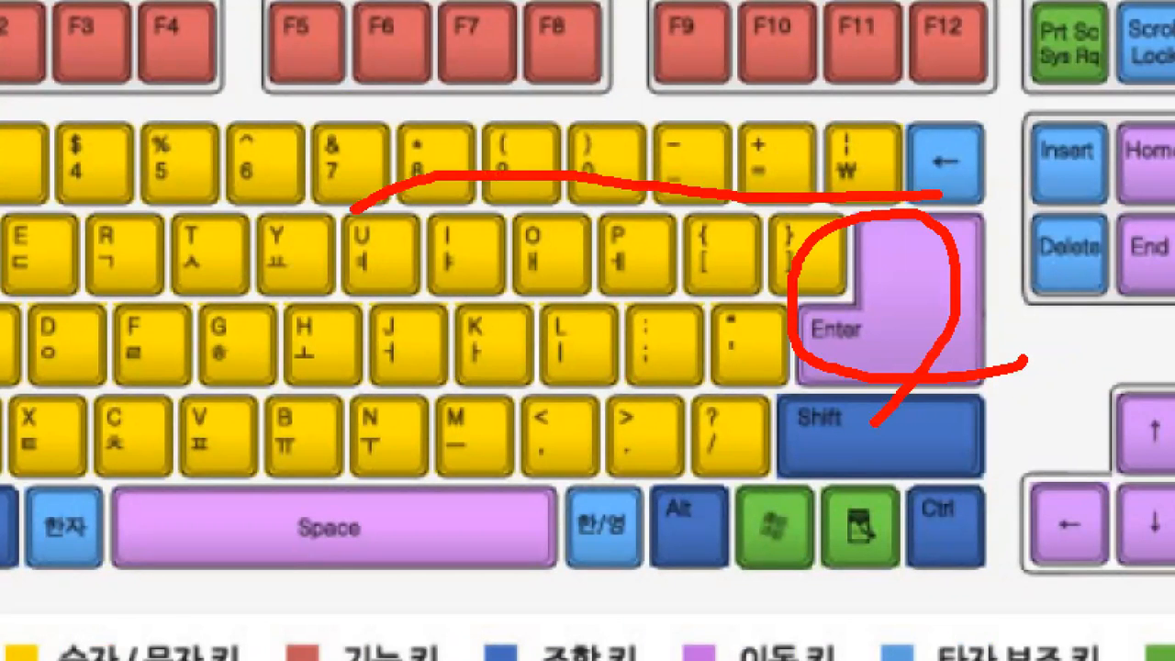
pyautogui.moveTo(611, 174)
pyautogui.mouseDown()
pyautogui.moveTo(587, 197)
pyautogui.moveTo(576, 106)
pyautogui.moveTo(637, 179)
pyautogui.moveTo(621, 117)
pyautogui.moveTo(687, 92)
pyautogui.mouseUp()
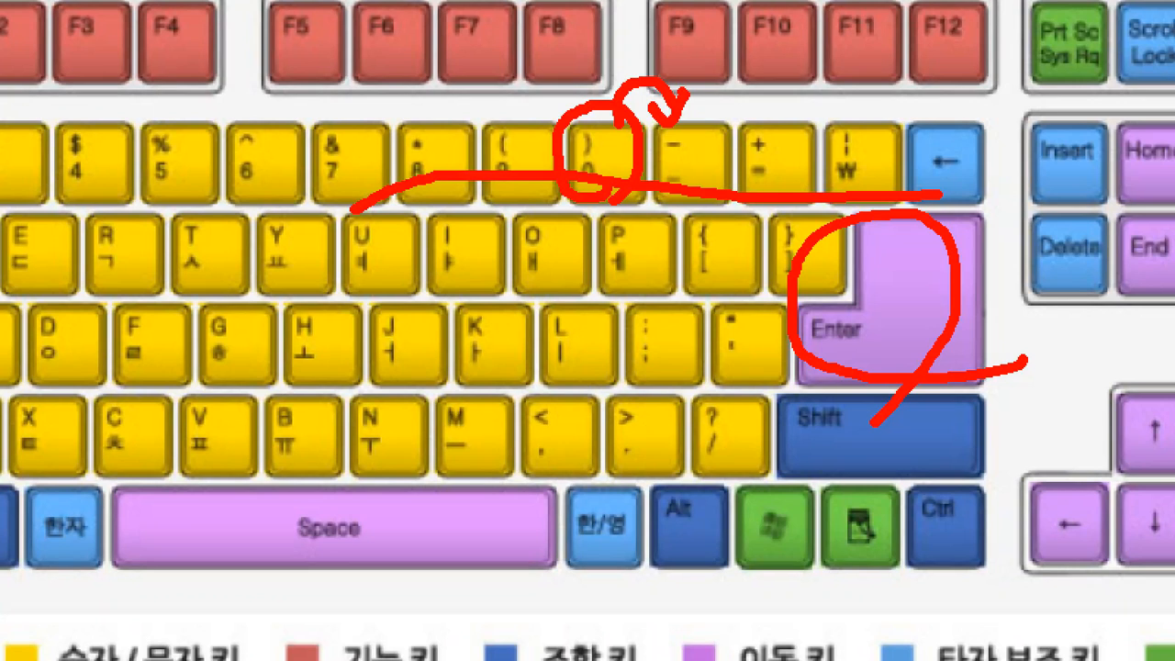
pyautogui.moveTo(581, 134); pyautogui.dragTo(589, 158)
pyautogui.moveTo(669, 147); pyautogui.dragTo(695, 146)
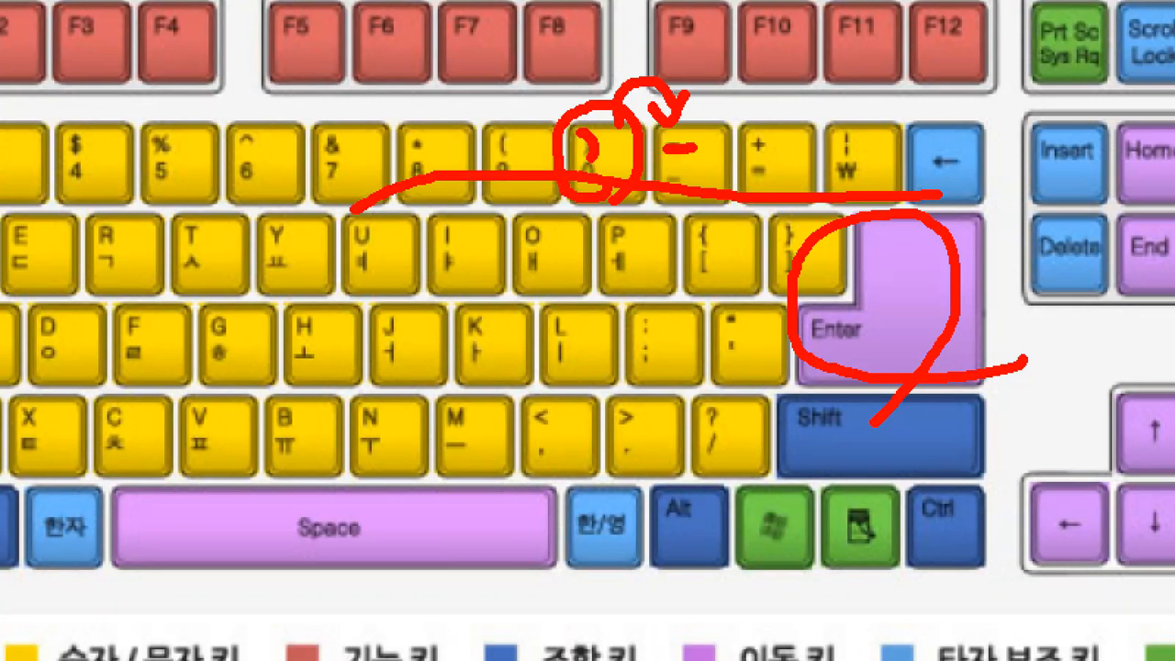
pyautogui.moveTo(697, 96)
pyautogui.mouseDown()
pyautogui.moveTo(708, 117)
pyautogui.moveTo(747, 79)
pyautogui.mouseUp()
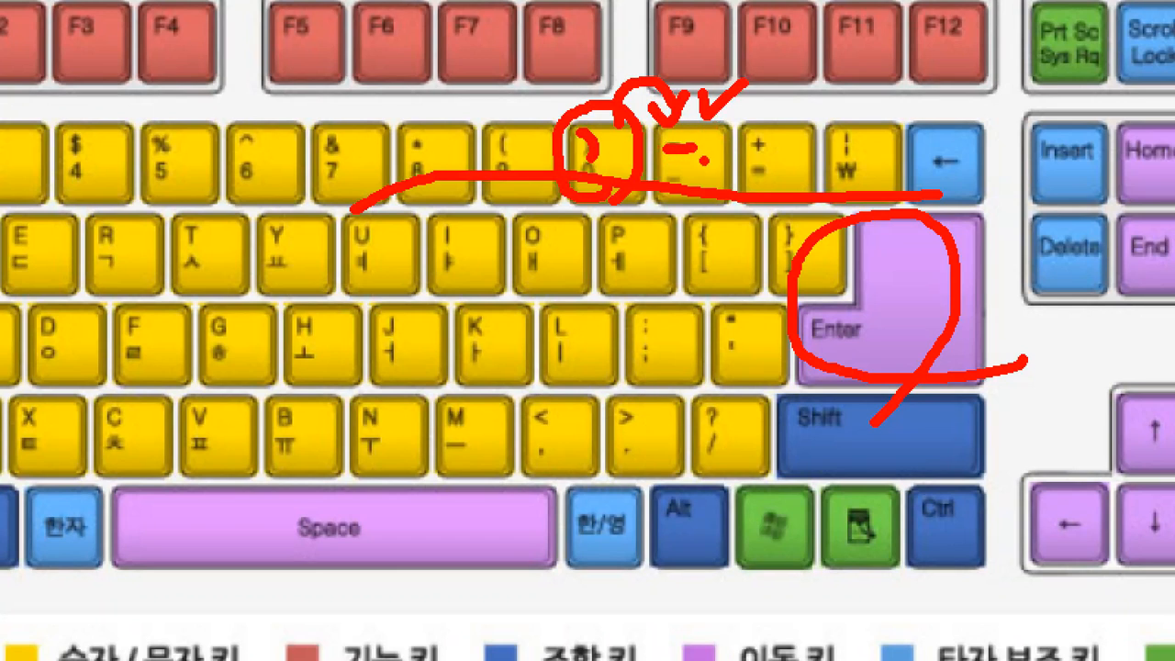
pyautogui.moveTo(1043, 422); pyautogui.dragTo(1065, 423)
pyautogui.moveTo(768, 154)
pyautogui.mouseDown()
pyautogui.moveTo(744, 158)
pyautogui.moveTo(745, 128)
pyautogui.moveTo(776, 142)
pyautogui.mouseUp()
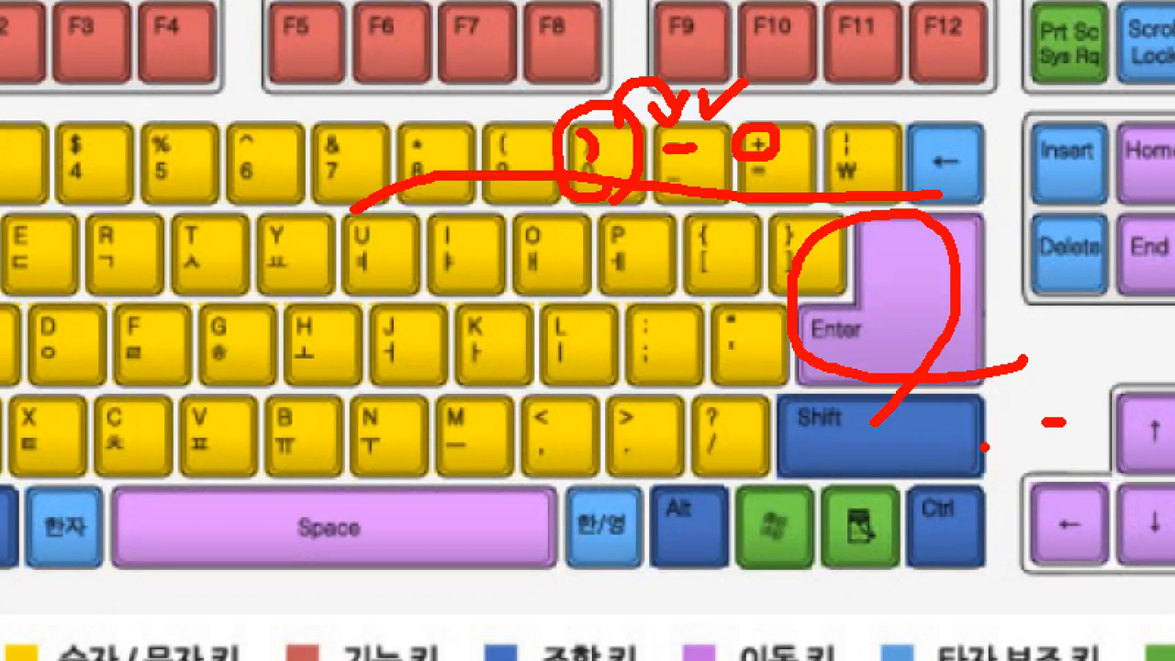
pyautogui.click(710, 144)
pyautogui.click(721, 140)
pyautogui.moveTo(697, 154)
pyautogui.mouseDown()
pyautogui.moveTo(707, 172)
pyautogui.moveTo(726, 142)
pyautogui.mouseUp()
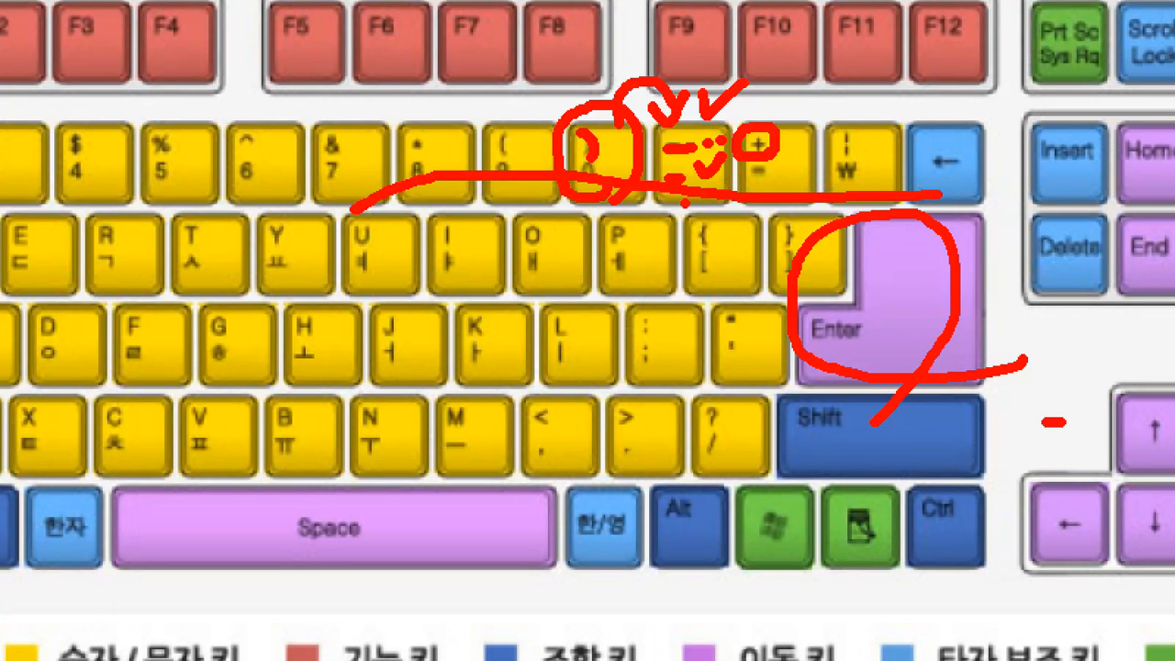
pyautogui.moveTo(1010, 294)
pyautogui.mouseDown()
pyautogui.moveTo(1027, 336)
pyautogui.moveTo(1049, 292)
pyautogui.moveTo(1003, 290)
pyautogui.mouseUp()
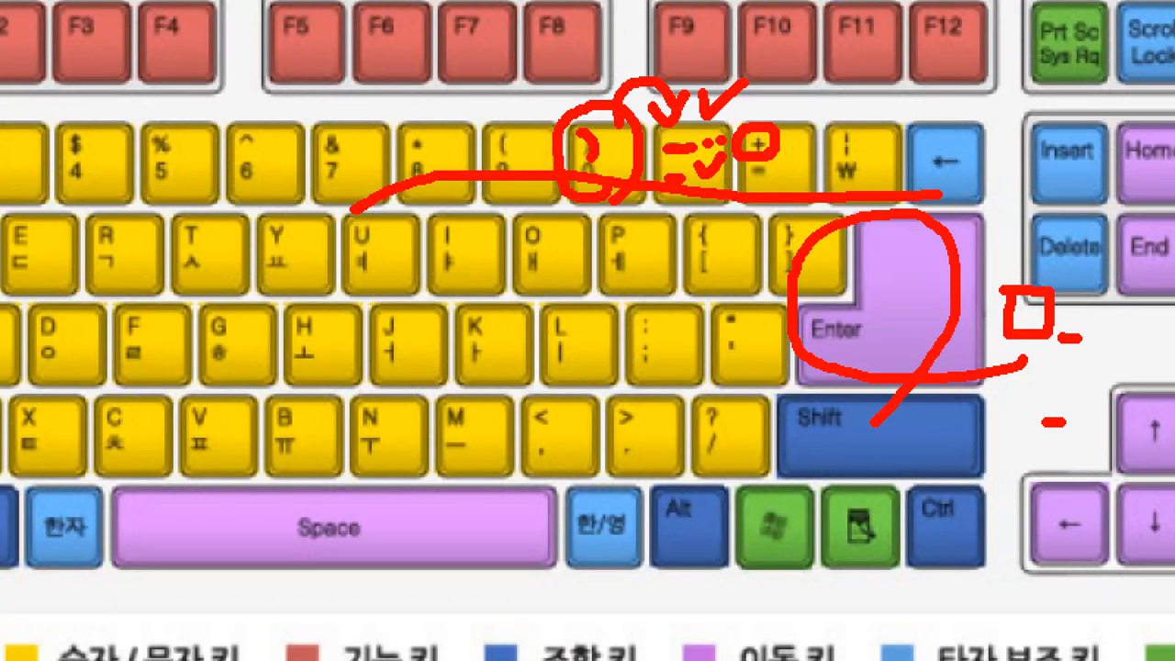
pyautogui.moveTo(1096, 287)
pyautogui.mouseDown()
pyautogui.moveTo(1122, 339)
pyautogui.moveTo(1135, 287)
pyautogui.moveTo(1098, 285)
pyautogui.mouseUp()
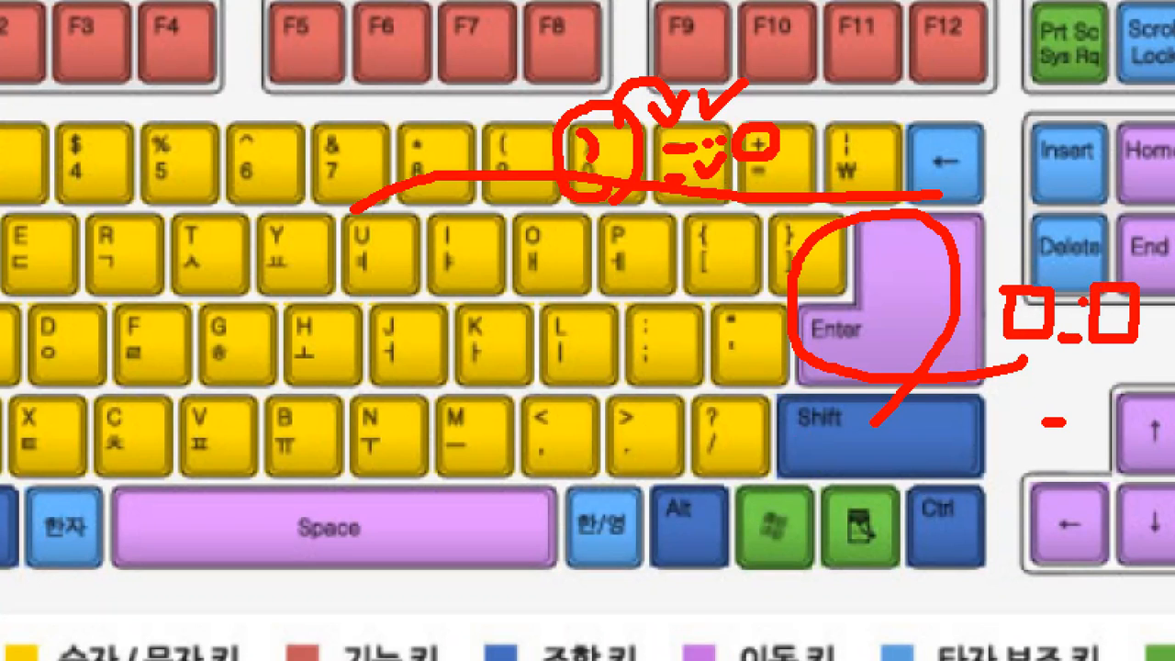
pyautogui.moveTo(1070, 354)
pyautogui.mouseDown()
pyautogui.moveTo(1087, 394)
pyautogui.moveTo(1078, 413)
pyautogui.mouseUp()
pyautogui.moveTo(1072, 360); pyautogui.dragTo(1096, 354)
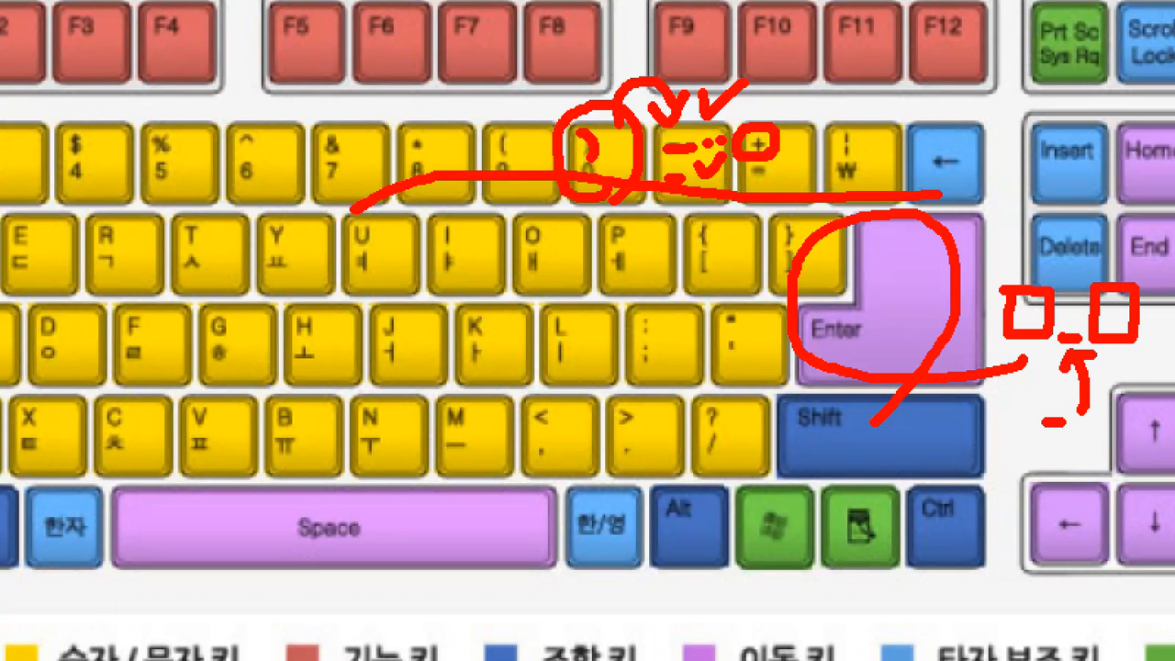
pyautogui.moveTo(567, 452)
pyautogui.mouseDown()
pyautogui.moveTo(576, 495)
pyautogui.moveTo(644, 457)
pyautogui.mouseUp()
pyautogui.moveTo(641, 438); pyautogui.dragTo(632, 527)
pyautogui.moveTo(679, 457); pyautogui.dragTo(727, 454)
pyautogui.moveTo(701, 462); pyautogui.dragTo(723, 504)
pyautogui.moveTo(730, 483)
pyautogui.mouseDown()
pyautogui.moveTo(747, 486)
pyautogui.moveTo(749, 510)
pyautogui.mouseUp()
pyautogui.moveTo(808, 437)
pyautogui.mouseDown()
pyautogui.moveTo(810, 448)
pyautogui.moveTo(824, 440)
pyautogui.moveTo(816, 507)
pyautogui.mouseUp()
pyautogui.moveTo(829, 484); pyautogui.dragTo(842, 475)
pyautogui.moveTo(850, 435)
pyautogui.mouseDown()
pyautogui.moveTo(834, 606)
pyautogui.moveTo(916, 573)
pyautogui.moveTo(925, 602)
pyautogui.moveTo(945, 608)
pyautogui.moveTo(980, 573)
pyautogui.mouseUp()
pyautogui.moveTo(1033, 613); pyautogui.dragTo(1069, 612)
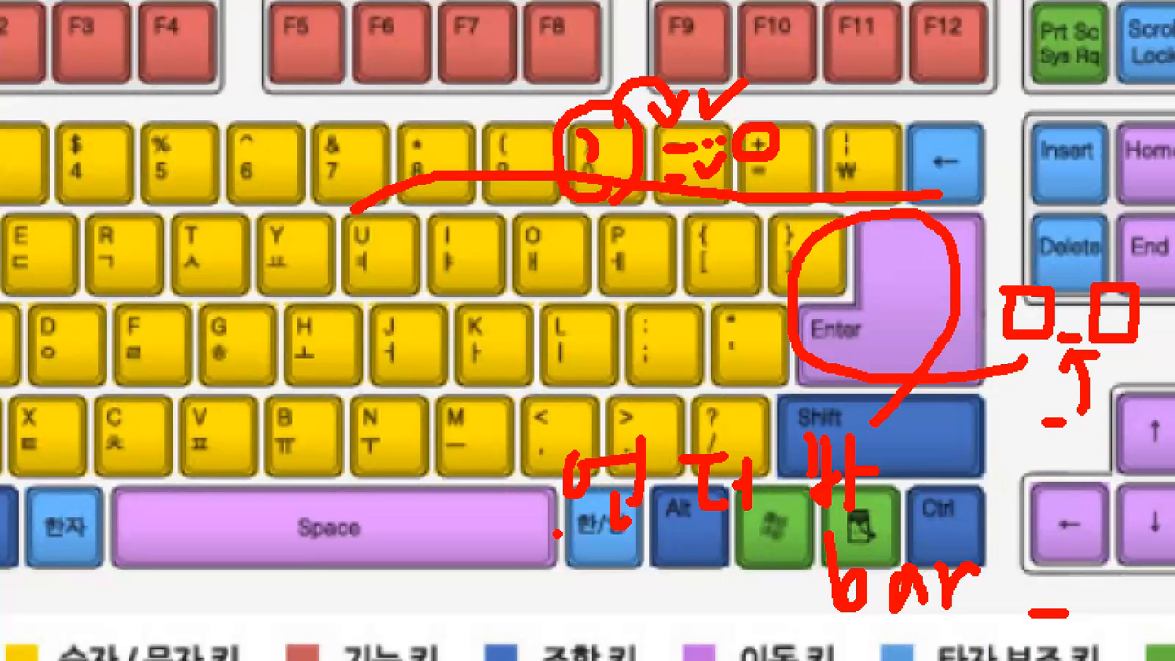
pyautogui.moveTo(556, 533); pyautogui.dragTo(773, 531)
pyautogui.moveTo(521, 575)
pyautogui.mouseDown()
pyautogui.moveTo(539, 613)
pyautogui.moveTo(622, 612)
pyautogui.mouseUp()
pyautogui.moveTo(663, 549)
pyautogui.mouseDown()
pyautogui.moveTo(664, 597)
pyautogui.moveTo(690, 613)
pyautogui.moveTo(725, 569)
pyautogui.moveTo(747, 569)
pyautogui.mouseUp()
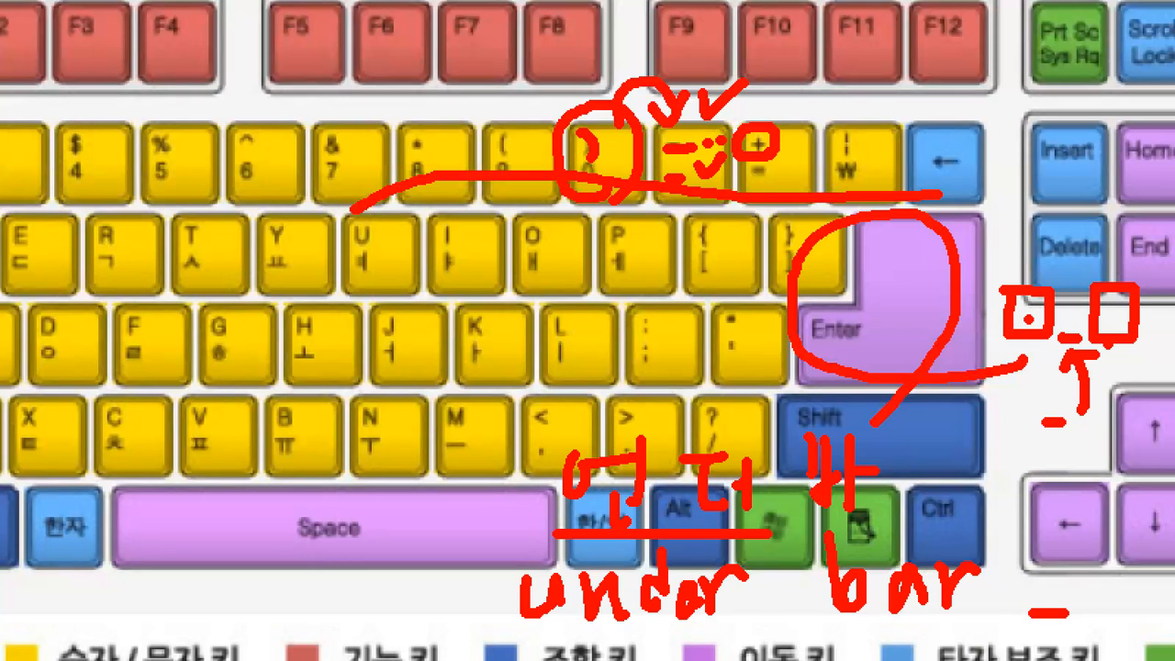
pyautogui.click(1078, 321)
pyautogui.moveTo(1063, 312); pyautogui.dragTo(1081, 317)
pyautogui.moveTo(157, 35)
pyautogui.mouseDown()
pyautogui.moveTo(377, 151)
pyautogui.moveTo(152, 7)
pyautogui.moveTo(161, 11)
pyautogui.mouseUp()
pyautogui.moveTo(397, 92); pyautogui.dragTo(472, 91)
pyautogui.moveTo(500, 33)
pyautogui.mouseDown()
pyautogui.moveTo(478, 130)
pyautogui.moveTo(569, 37)
pyautogui.moveTo(496, 31)
pyautogui.mouseUp()
pyautogui.moveTo(437, 127)
pyautogui.mouseDown()
pyautogui.moveTo(457, 44)
pyautogui.moveTo(438, 127)
pyautogui.mouseUp()
pyautogui.moveTo(7, 400)
pyautogui.mouseDown()
pyautogui.moveTo(11, 409)
pyautogui.moveTo(47, 396)
pyautogui.mouseUp()
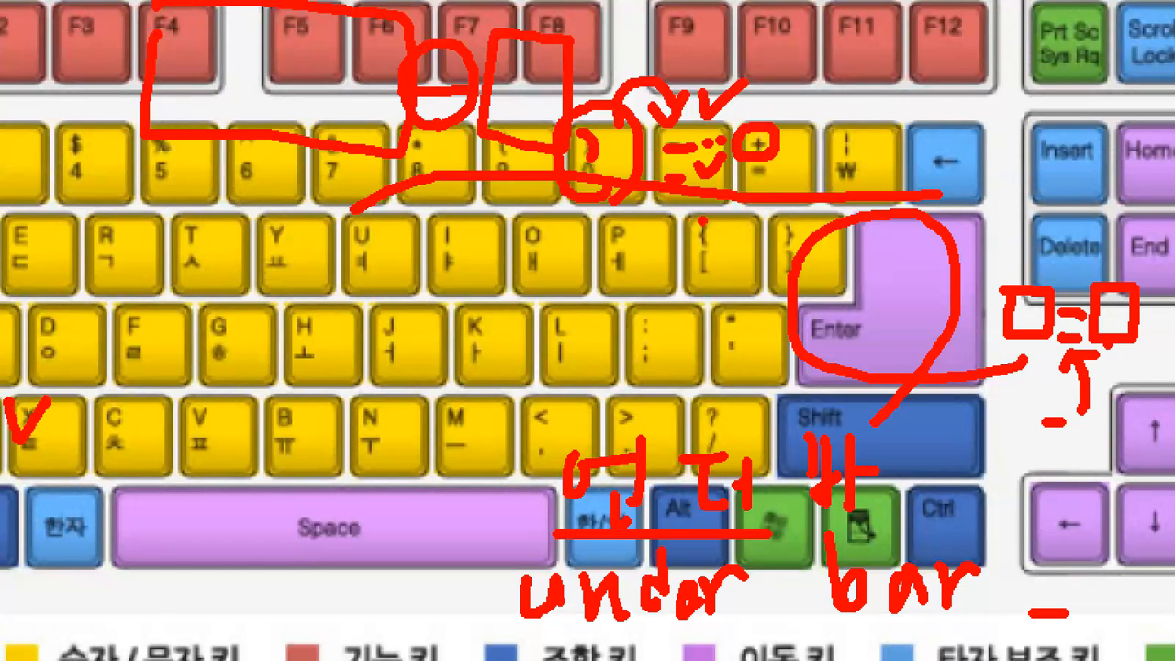
pyautogui.moveTo(702, 218); pyautogui.dragTo(681, 312)
pyautogui.moveTo(654, 236)
pyautogui.mouseDown()
pyautogui.moveTo(703, 214)
pyautogui.moveTo(730, 269)
pyautogui.mouseUp()
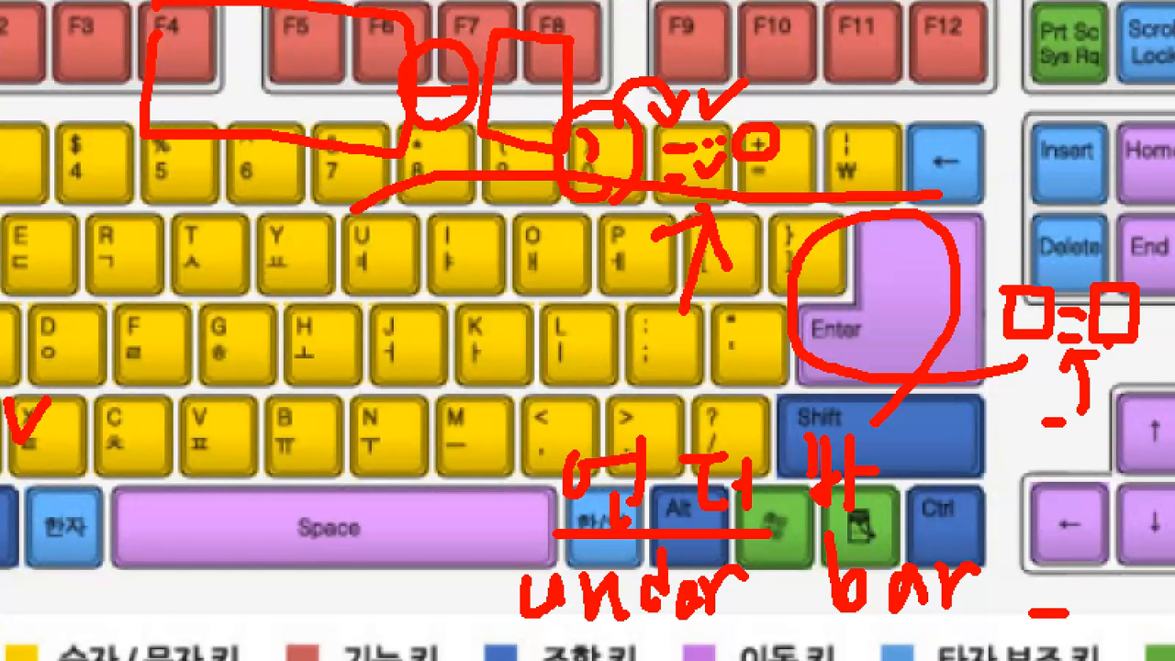
pyautogui.press('Escape')
pyautogui.hotkey('alt', 'Tab')
# - Return to the Hangul Save As dialog and mark up its folders on the magnified screen
pyautogui.press('Tab')
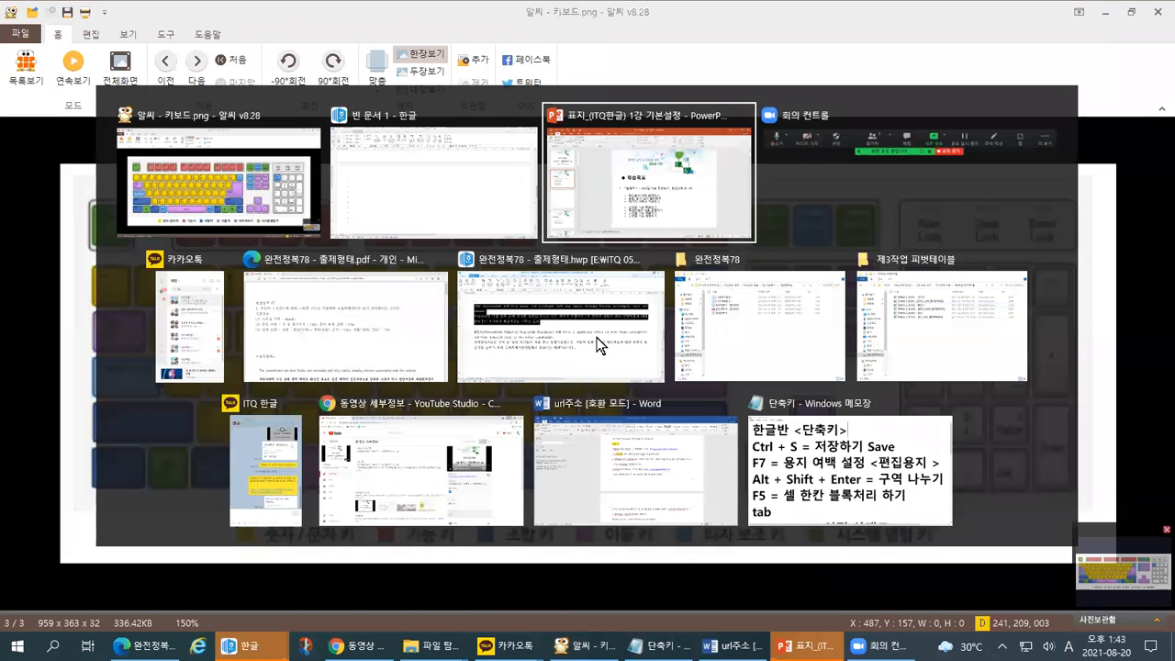
pyautogui.press('Escape')
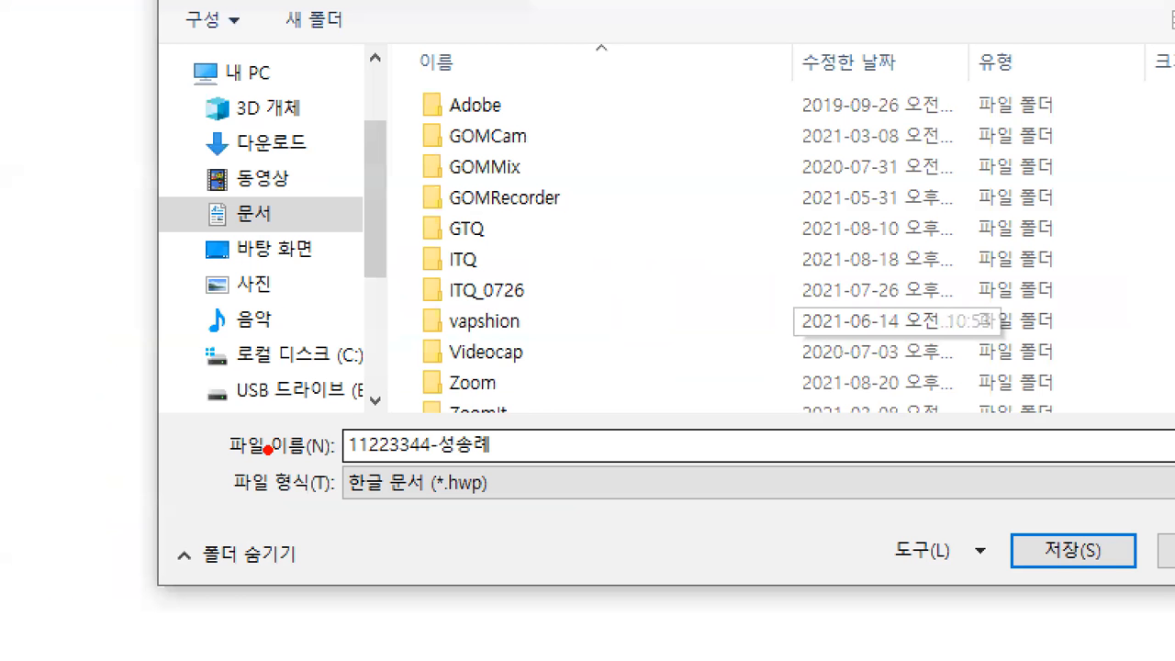
pyautogui.moveTo(432, 432); pyautogui.dragTo(433, 418)
pyautogui.press('Escape')
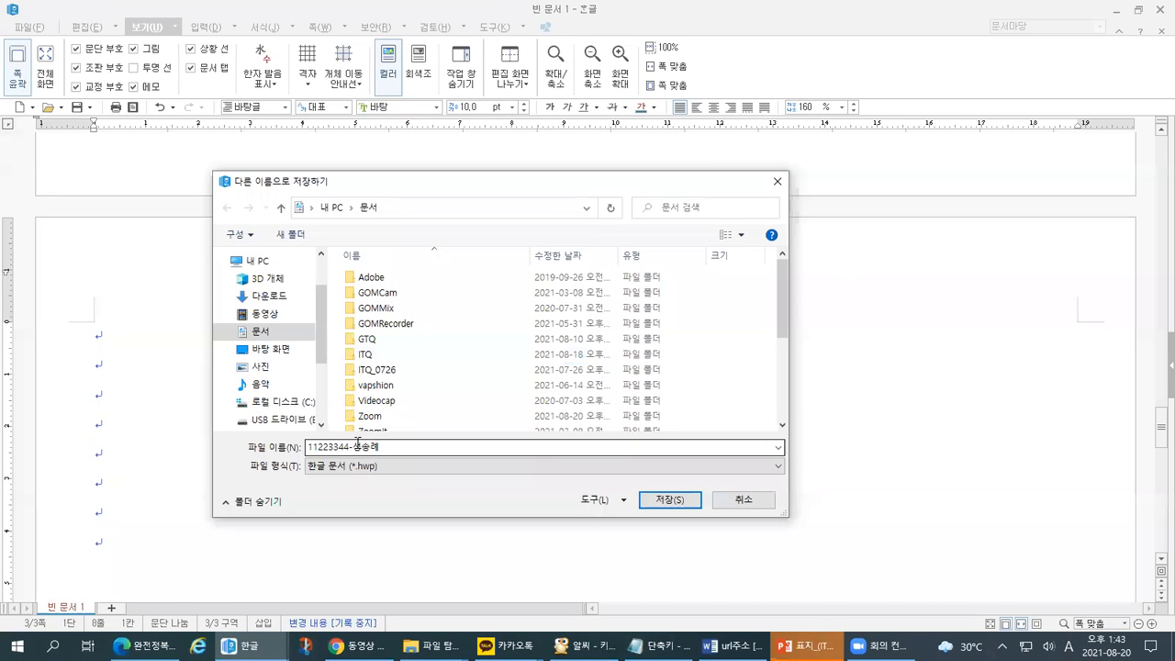
pyautogui.hotkey('ctrl', '1')
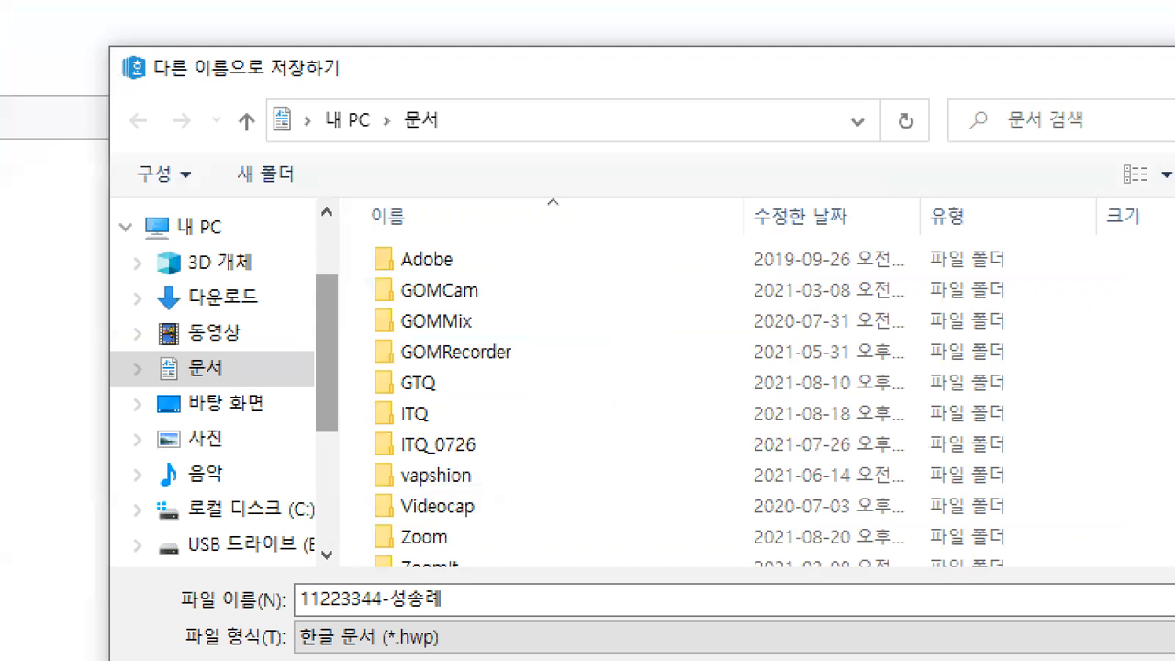
pyautogui.moveTo(260, 268)
pyautogui.mouseDown()
pyautogui.moveTo(231, 273)
pyautogui.moveTo(278, 246)
pyautogui.mouseUp()
pyautogui.moveTo(204, 240); pyautogui.dragTo(237, 204)
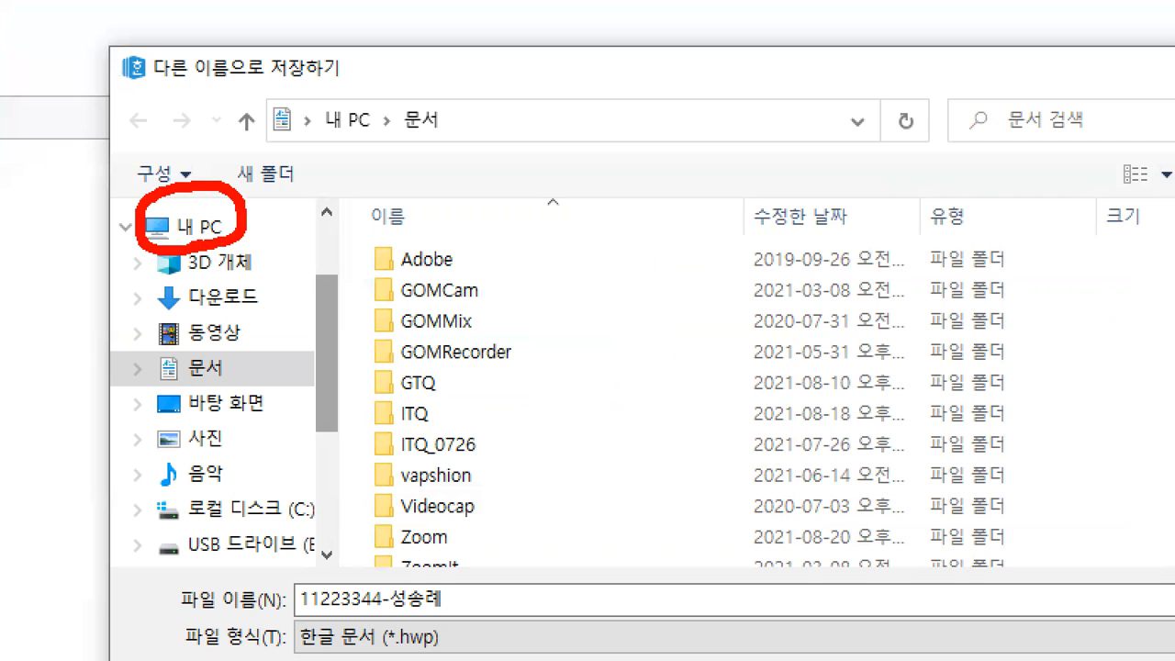
pyautogui.moveTo(213, 397)
pyautogui.mouseDown()
pyautogui.moveTo(172, 363)
pyautogui.moveTo(231, 393)
pyautogui.mouseUp()
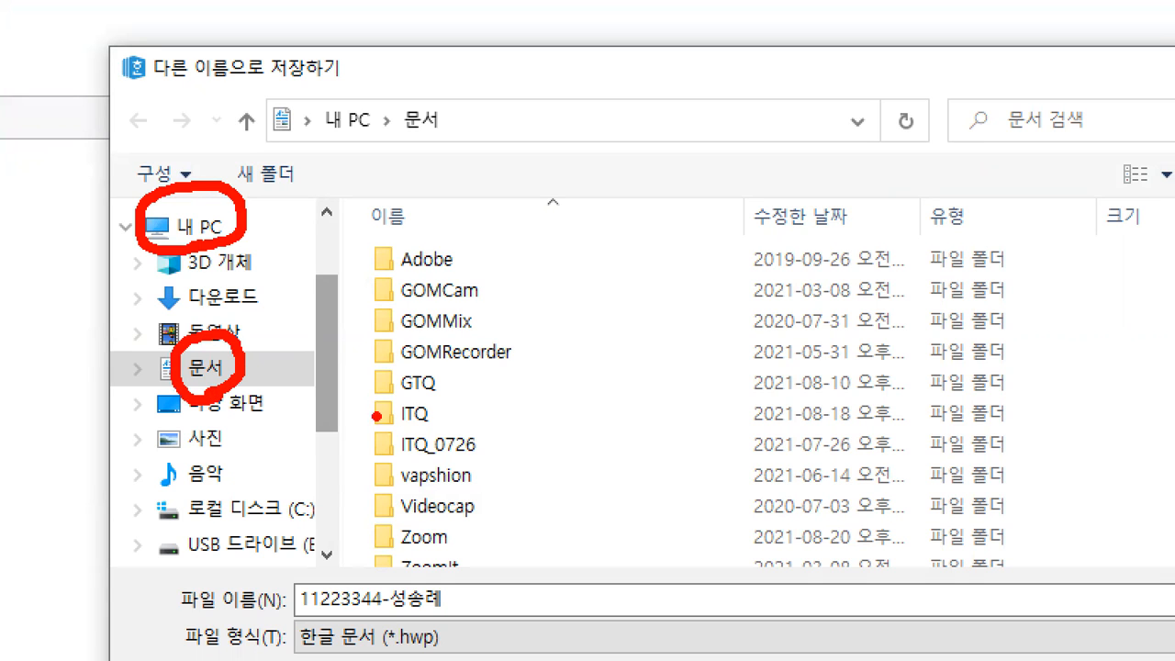
pyautogui.moveTo(404, 442)
pyautogui.mouseDown()
pyautogui.moveTo(413, 387)
pyautogui.moveTo(409, 441)
pyautogui.mouseUp()
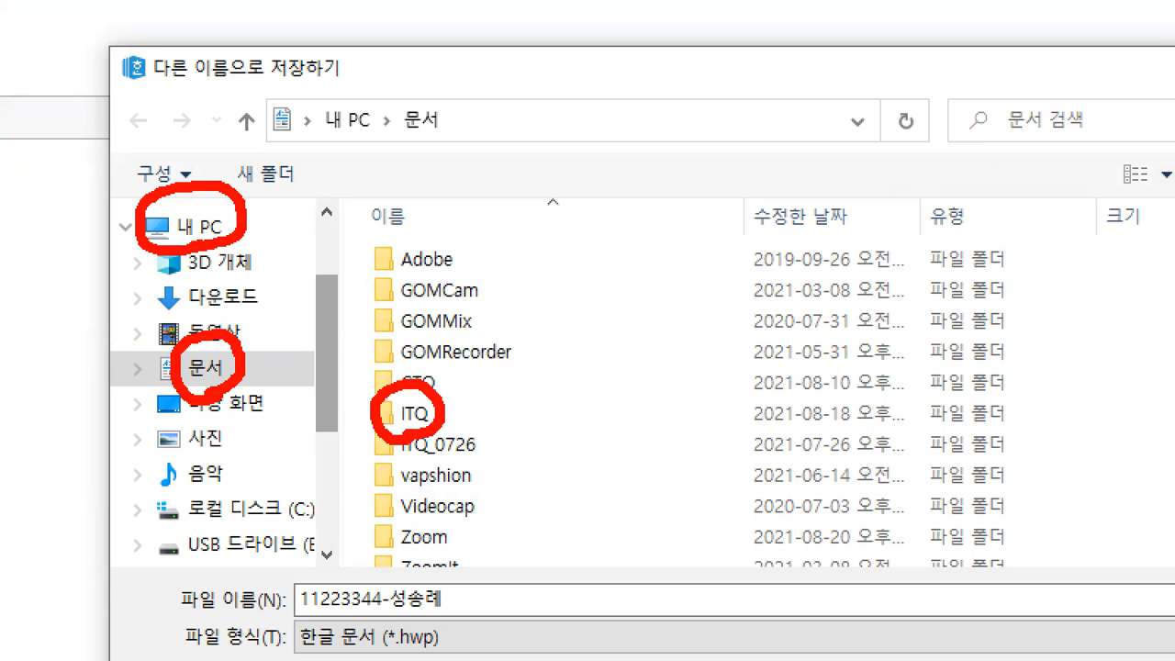
pyautogui.moveTo(448, 402)
pyautogui.mouseDown()
pyautogui.moveTo(458, 413)
pyautogui.moveTo(472, 398)
pyautogui.mouseUp()
pyautogui.moveTo(445, 143); pyautogui.dragTo(521, 143)
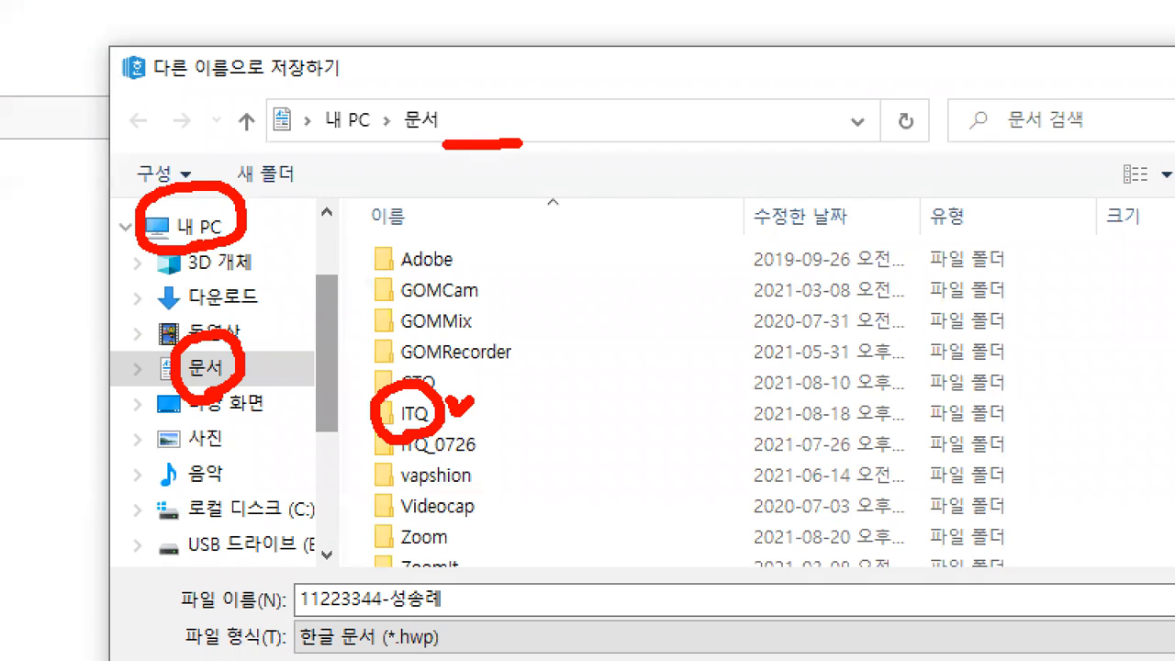
pyautogui.press('Escape')
# - Save the document as an .hwp file in the Documents\ITQ folder
pyautogui.doubleClick(365, 354)
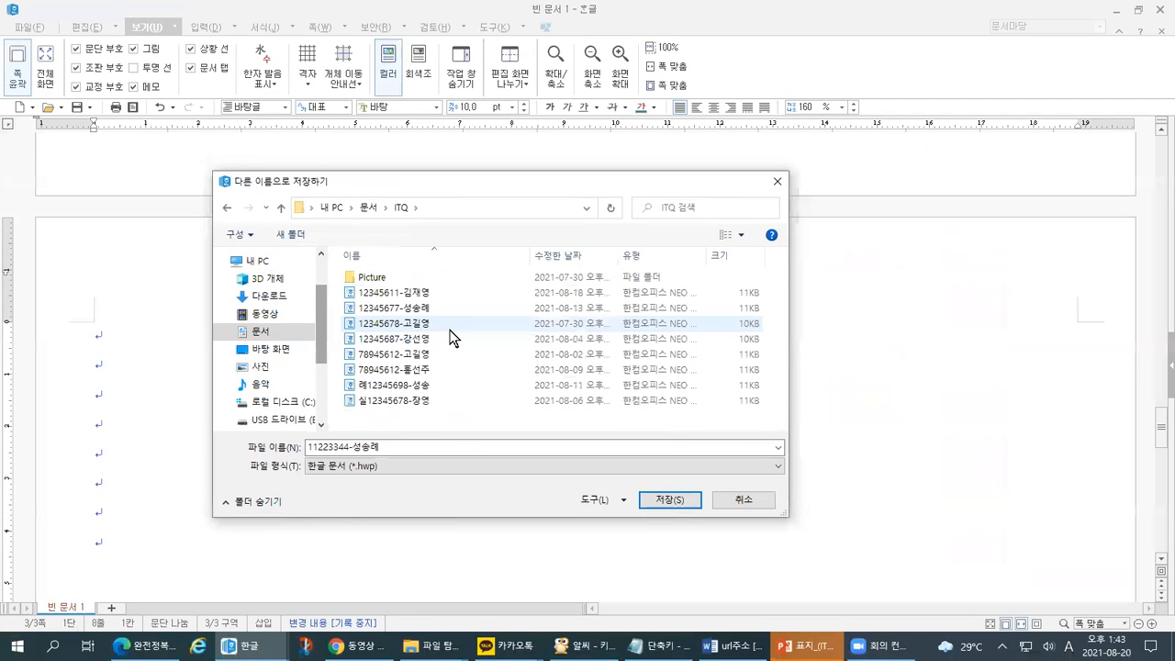
pyautogui.hotkey('ctrl', '1')
pyautogui.moveTo(310, 217); pyautogui.dragTo(413, 218)
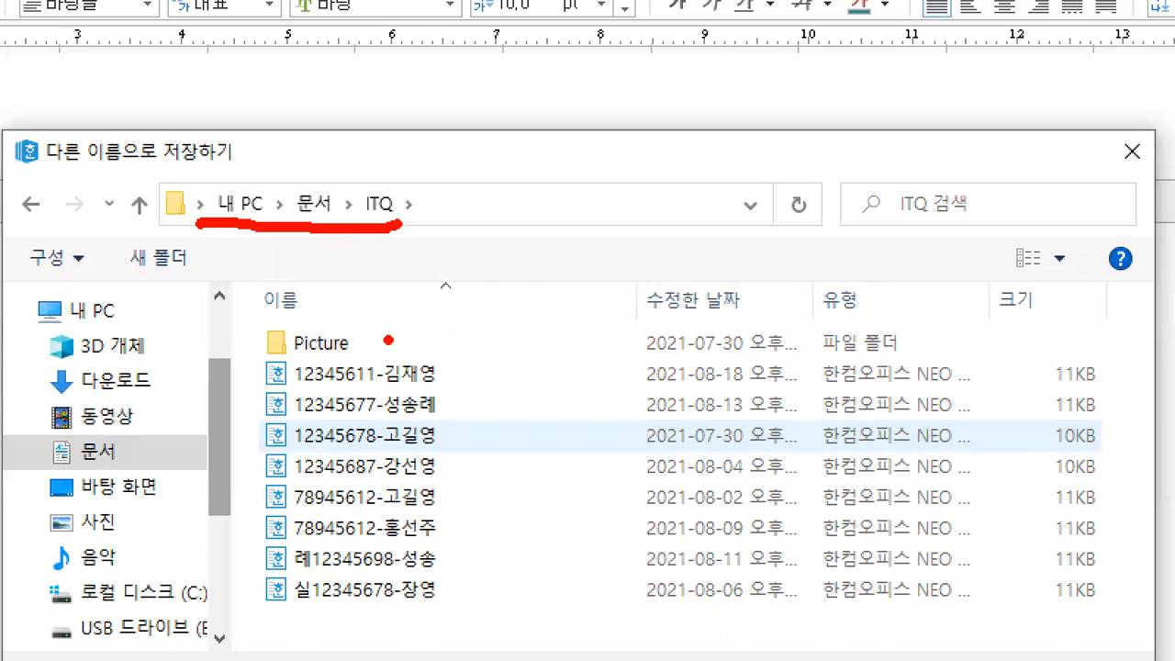
pyautogui.press('Escape')
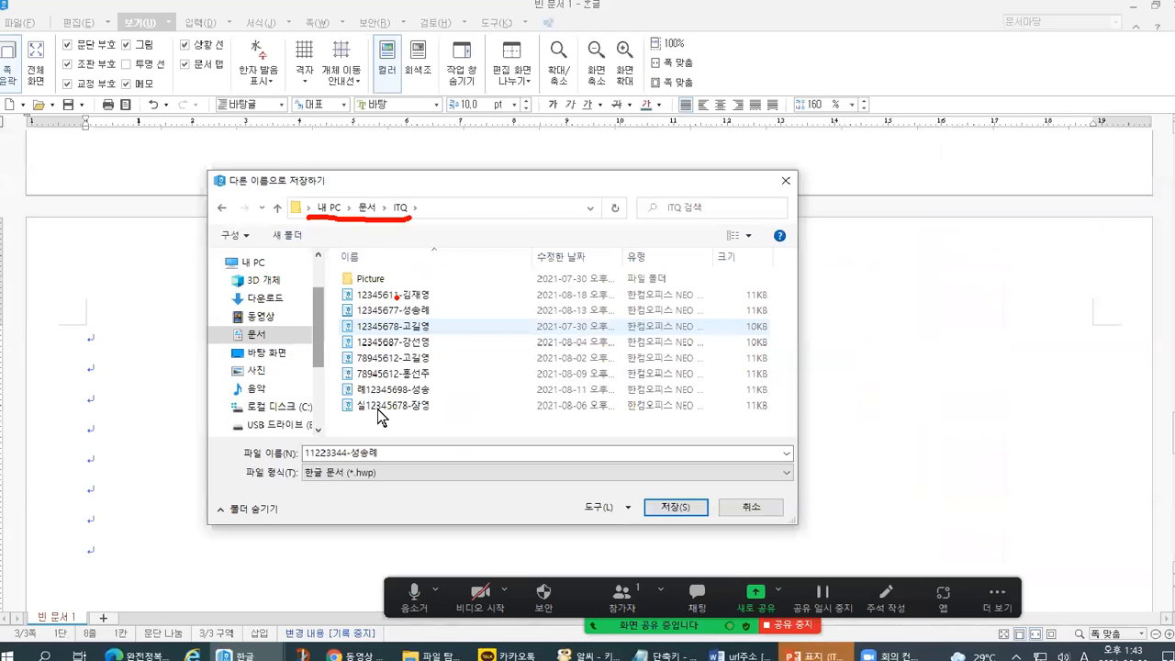
pyautogui.hotkey('ctrl', '1')
pyautogui.moveTo(231, 442); pyautogui.dragTo(404, 436)
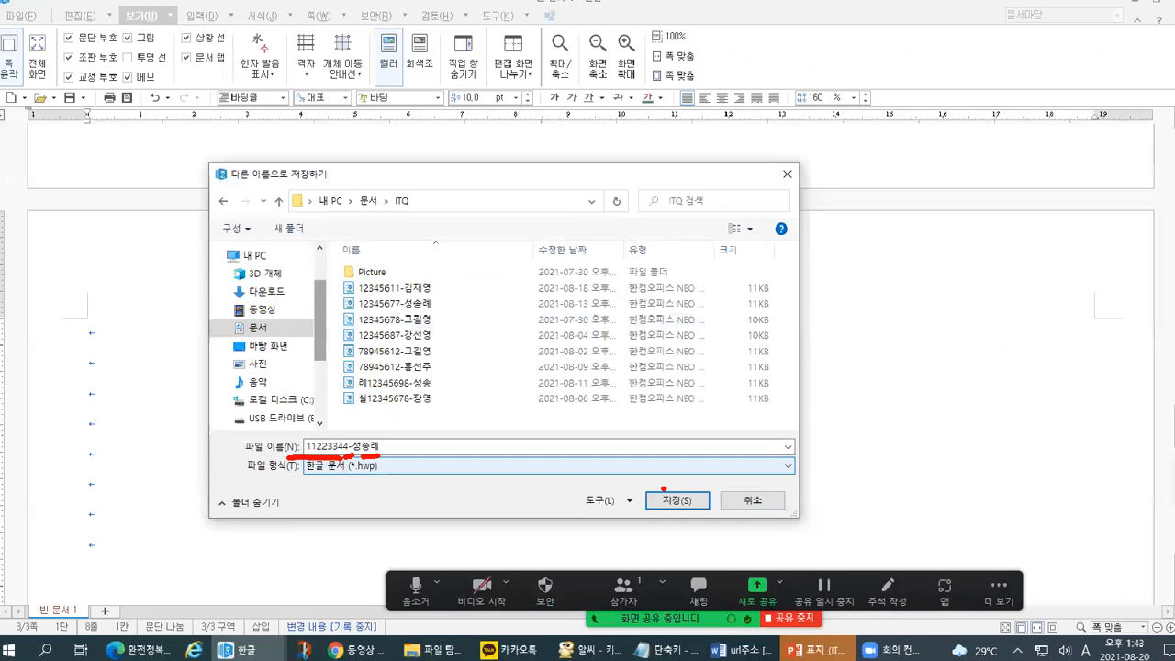
pyautogui.press('Escape')
pyautogui.click(673, 500)
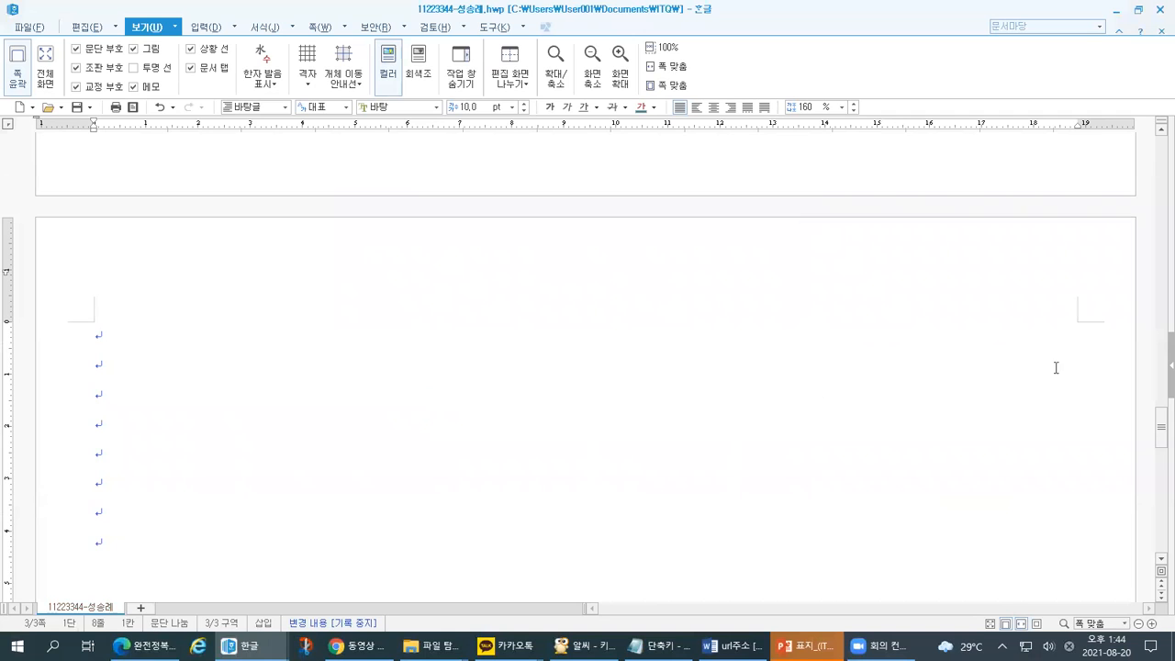
# - Scroll back to the top of page 1
pyautogui.moveTo(1161, 440); pyautogui.dragTo(1161, 447)
pyautogui.hotkey('ctrl', '1')
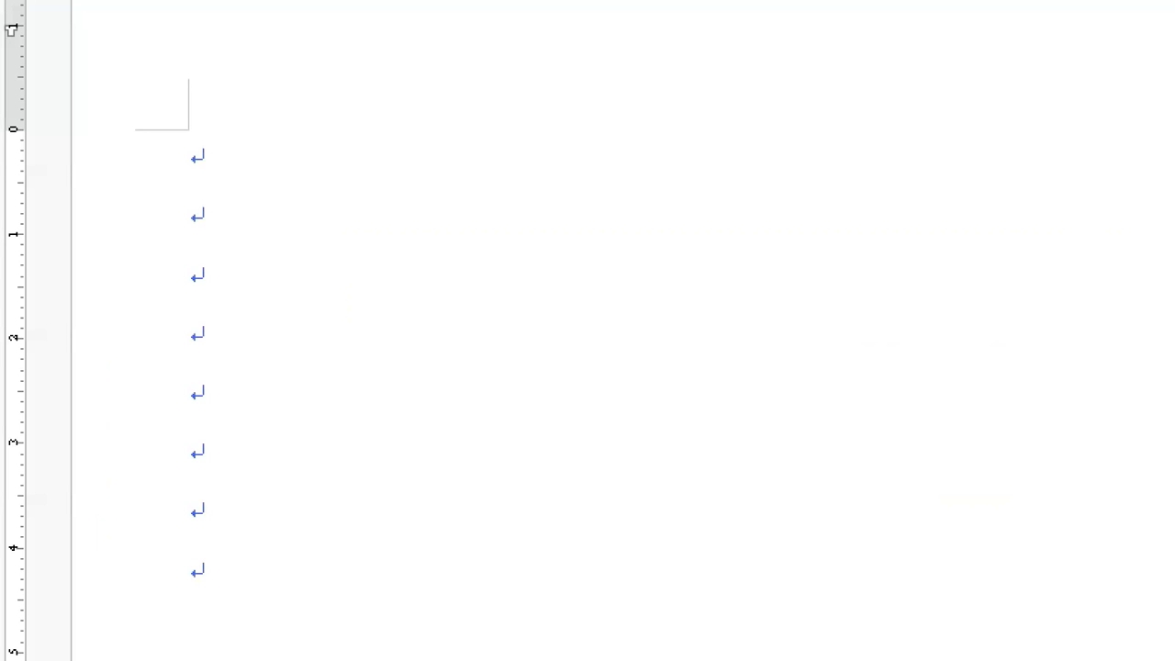
pyautogui.press('Escape')
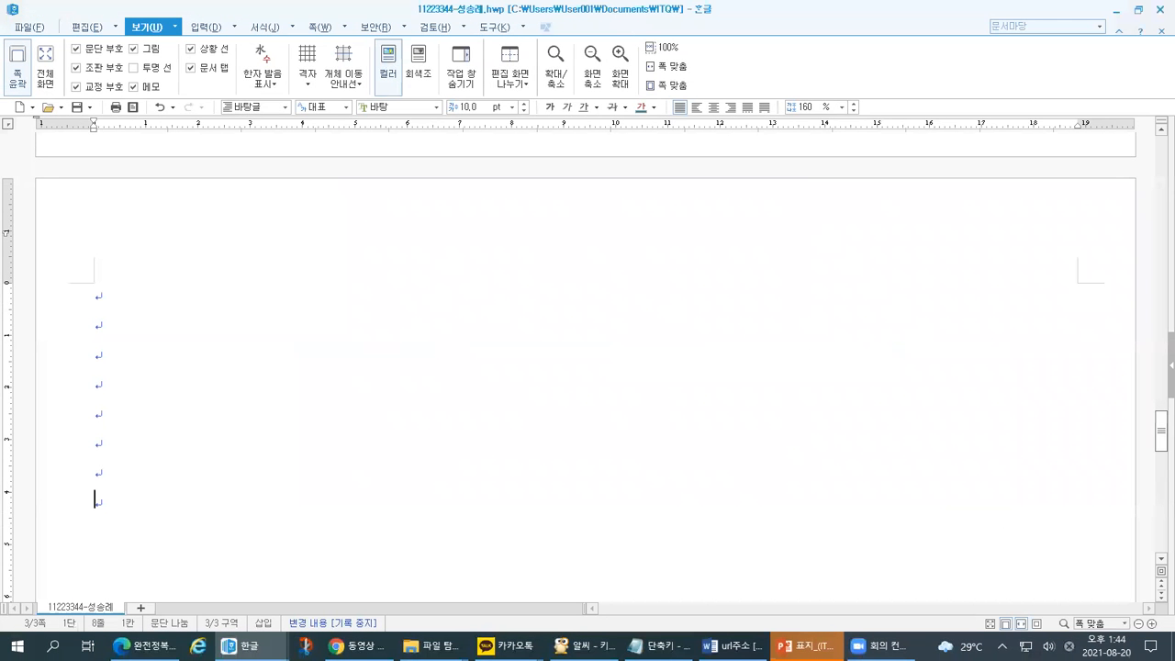
pyautogui.hotkey('ctrl', '1')
pyautogui.moveTo(1160, 452)
pyautogui.mouseDown()
pyautogui.moveTo(1153, 411)
pyautogui.moveTo(1167, 465)
pyautogui.moveTo(1157, 459)
pyautogui.moveTo(1143, 236)
pyautogui.moveTo(1163, 156)
pyautogui.mouseUp()
pyautogui.press('Escape')
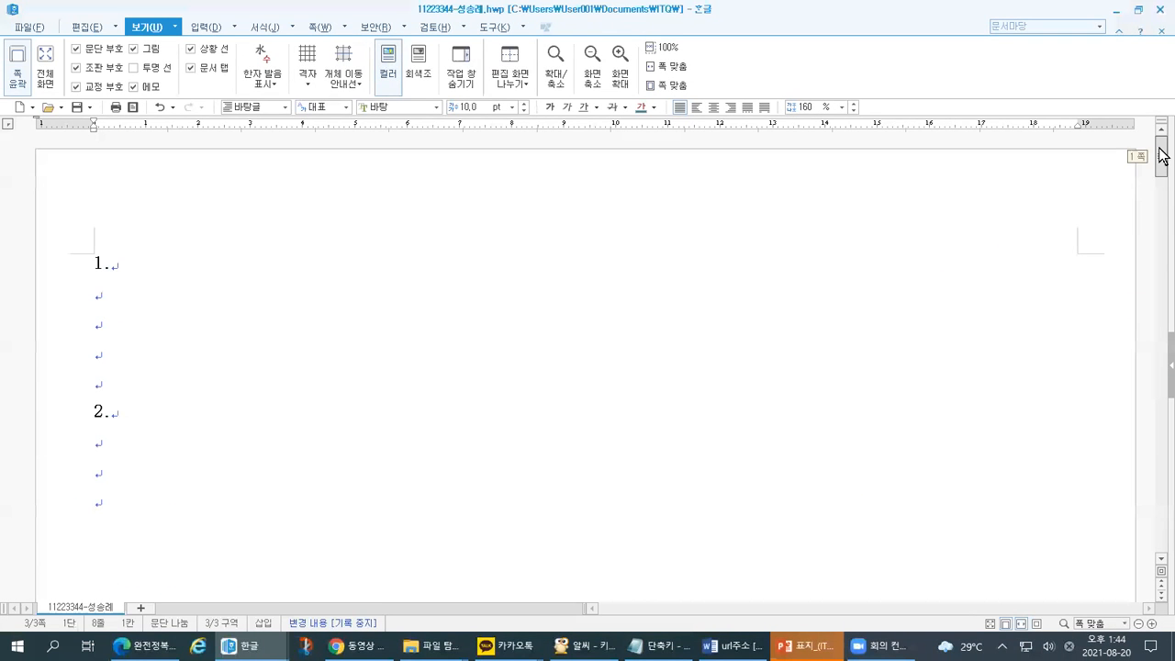
# - Mark up item 1 on page 1, then bring the exam question PDF forward in Edge
pyautogui.hotkey('ctrl', '1')
pyautogui.click(32, 280)
pyautogui.moveTo(123, 278)
pyautogui.mouseDown()
pyautogui.moveTo(166, 279)
pyautogui.moveTo(143, 317)
pyautogui.mouseUp()
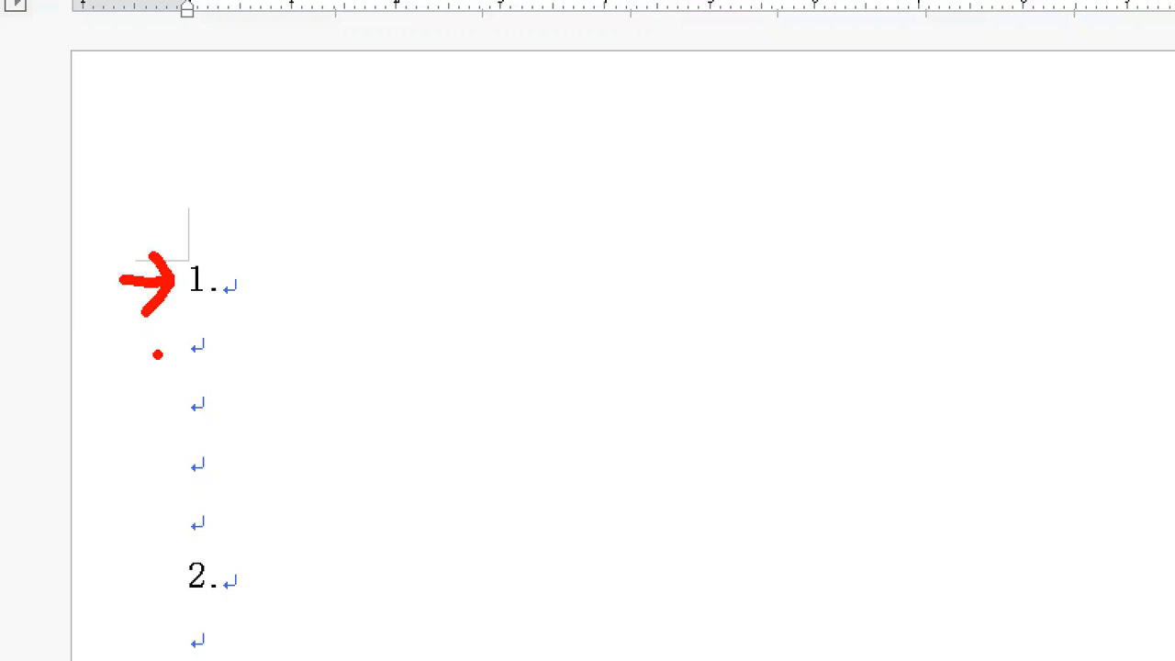
pyautogui.moveTo(178, 323)
pyautogui.mouseDown()
pyautogui.moveTo(175, 356)
pyautogui.moveTo(123, 349)
pyautogui.moveTo(165, 350)
pyautogui.mouseUp()
pyautogui.moveTo(151, 335)
pyautogui.mouseDown()
pyautogui.moveTo(157, 346)
pyautogui.moveTo(136, 382)
pyautogui.mouseUp()
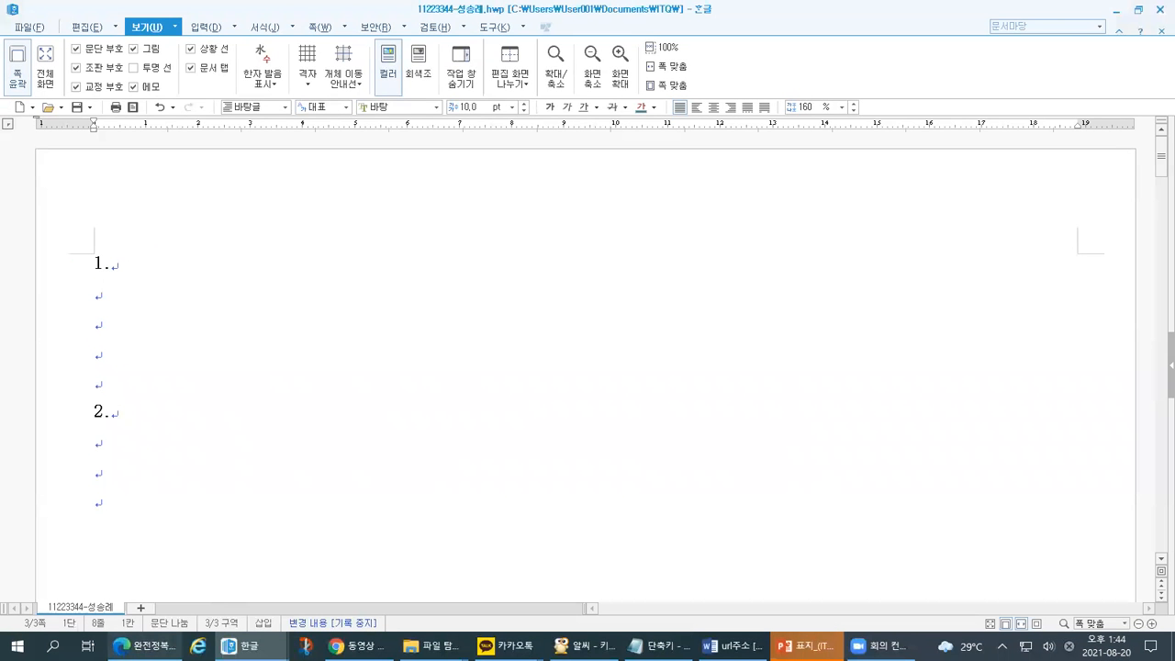
pyautogui.click(145, 645)
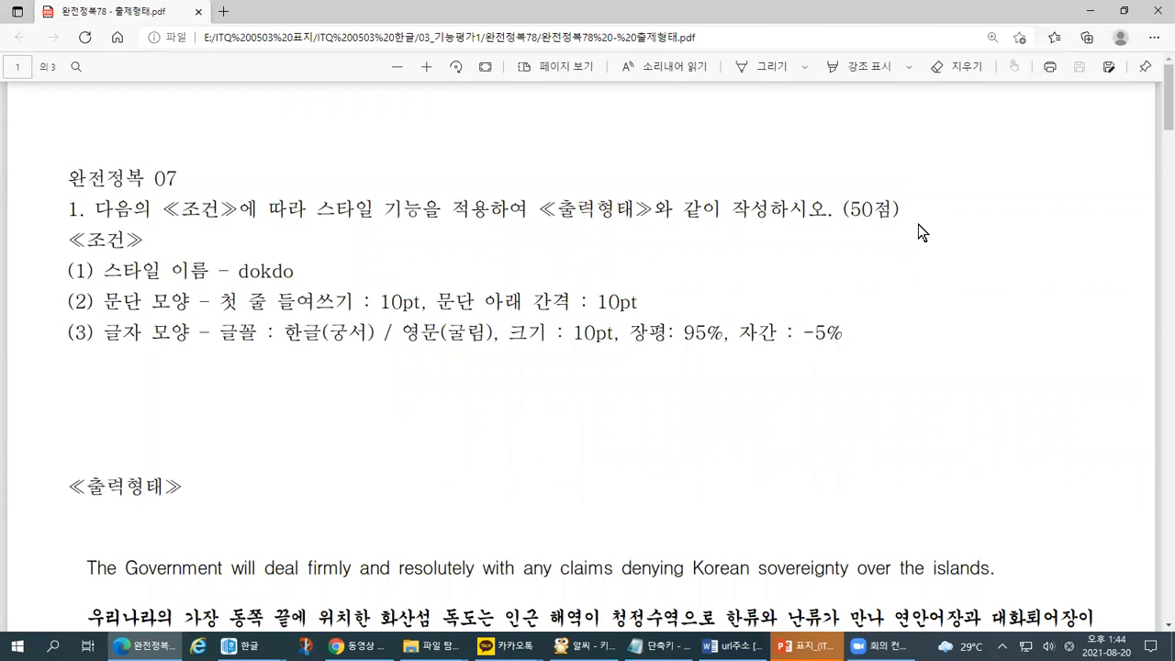
pyautogui.moveTo(497, 88)
pyautogui.mouseDown()
pyautogui.moveTo(470, 83)
pyautogui.moveTo(497, 44)
pyautogui.moveTo(486, 95)
pyautogui.mouseUp()
pyautogui.moveTo(494, 171); pyautogui.dragTo(470, 180)
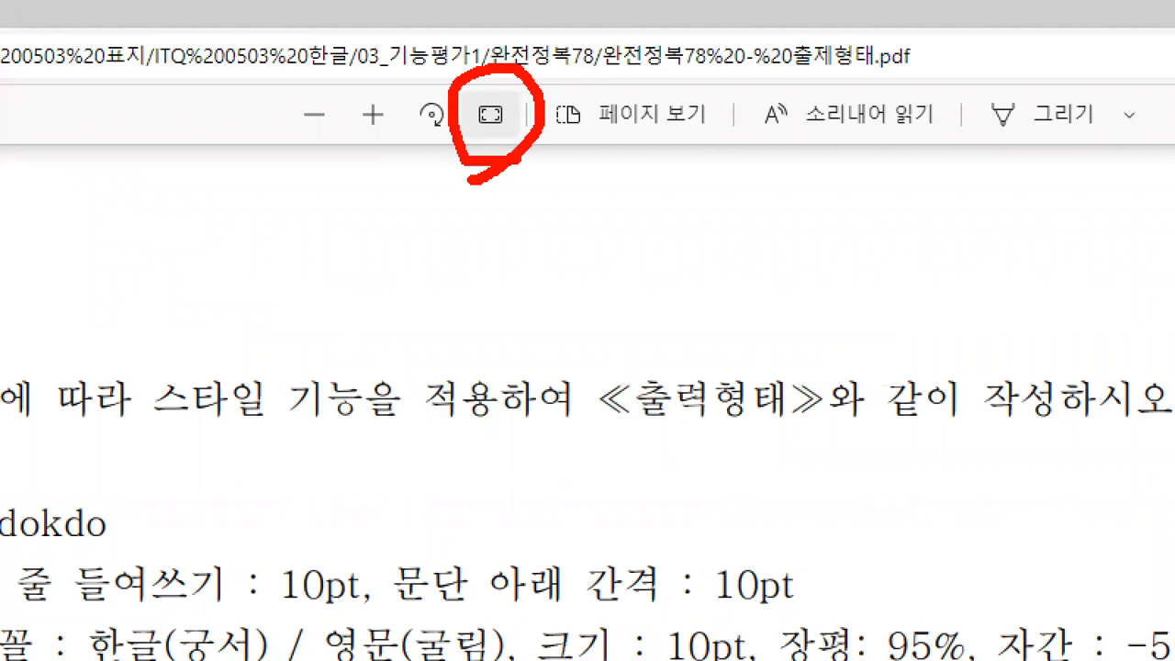
pyautogui.press('Escape')
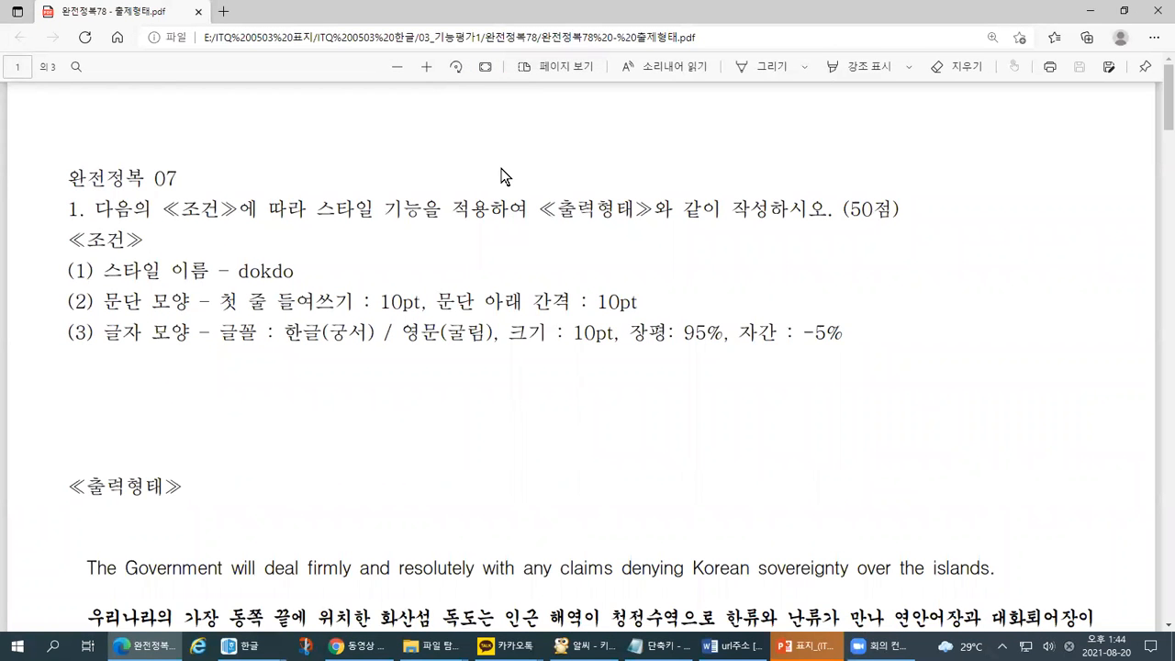
pyautogui.hotkey('ctrl', '1')
pyautogui.click(479, 17)
pyautogui.moveTo(506, 167)
pyautogui.mouseDown()
pyautogui.moveTo(456, 159)
pyautogui.moveTo(525, 104)
pyautogui.moveTo(507, 170)
pyautogui.mouseUp()
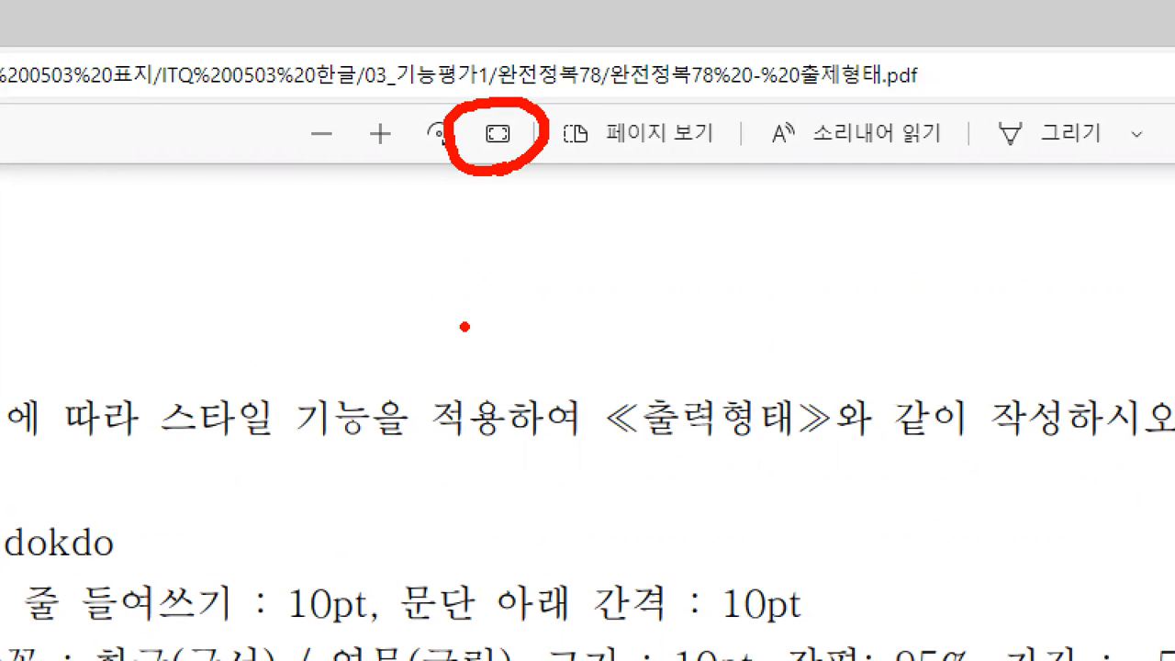
pyautogui.press('Escape')
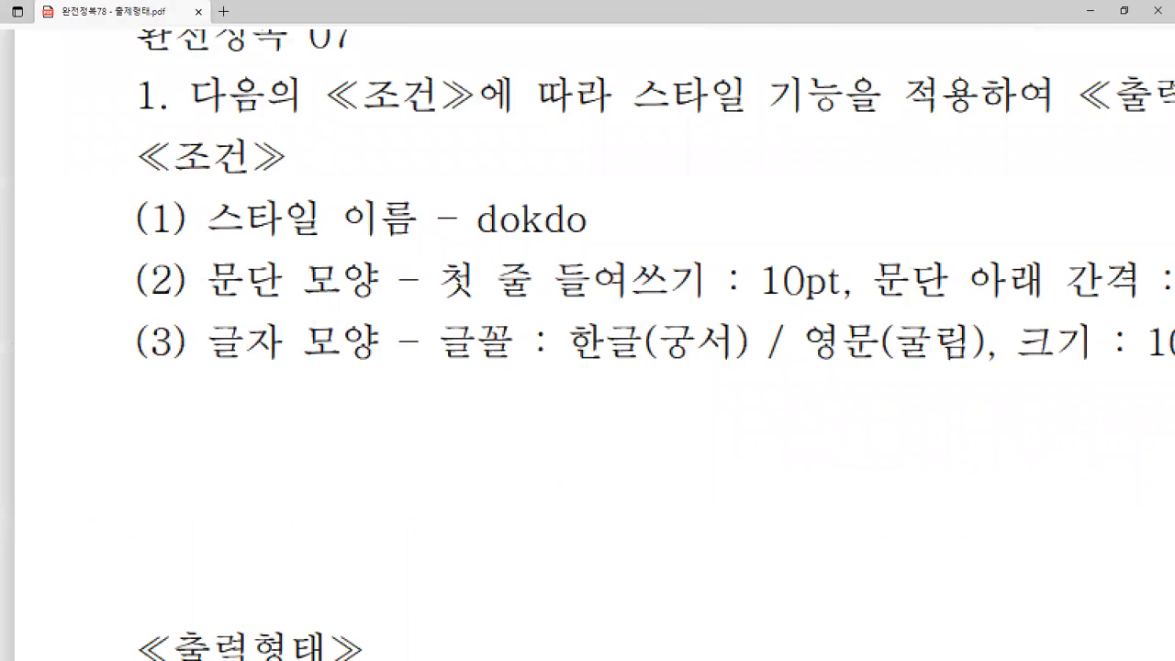
pyautogui.moveTo(630, 231); pyautogui.dragTo(967, 238)
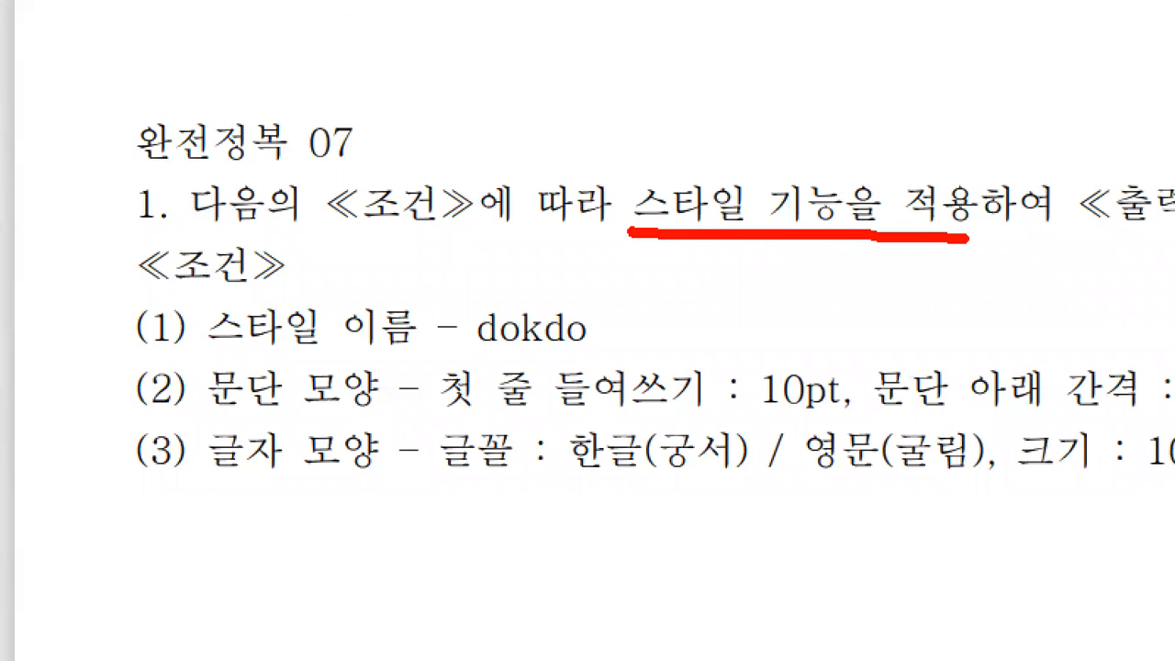
pyautogui.moveTo(134, 247)
pyautogui.mouseDown()
pyautogui.moveTo(119, 489)
pyautogui.moveTo(142, 518)
pyautogui.mouseUp()
pyautogui.moveTo(314, 227)
pyautogui.mouseDown()
pyautogui.moveTo(355, 234)
pyautogui.moveTo(553, 464)
pyautogui.moveTo(184, 511)
pyautogui.moveTo(116, 496)
pyautogui.mouseUp()
pyautogui.moveTo(74, 271); pyautogui.dragTo(349, 224)
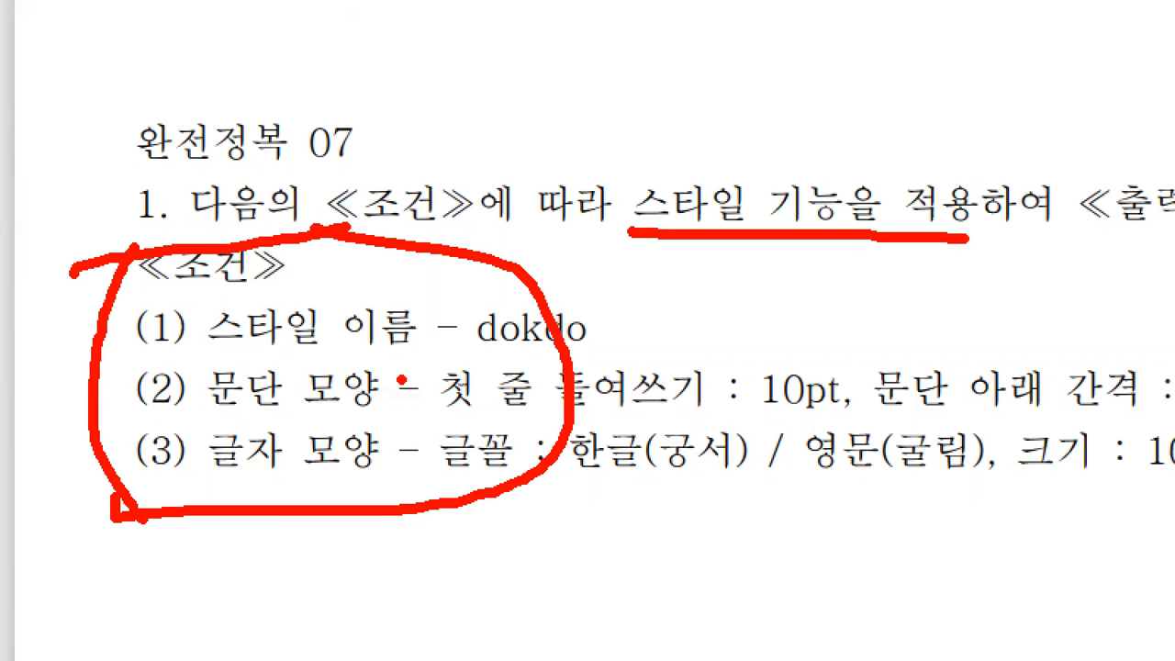
pyautogui.press('Escape')
pyautogui.scroll(-2, 183, 477)
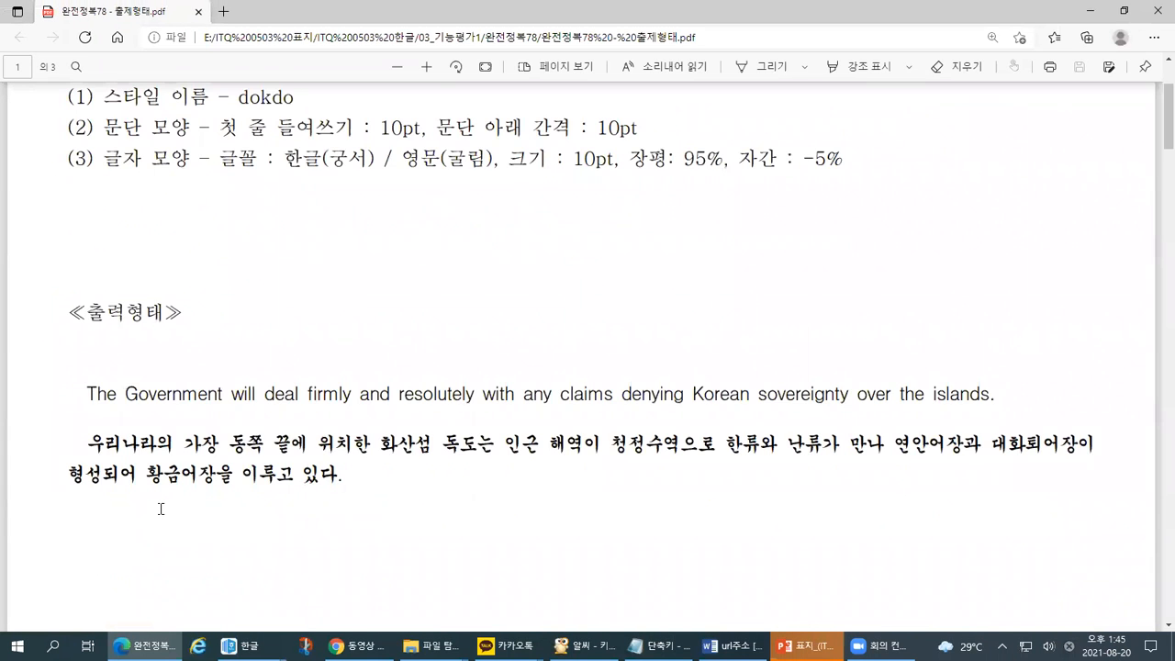
pyautogui.scroll(-2, 179, 514)
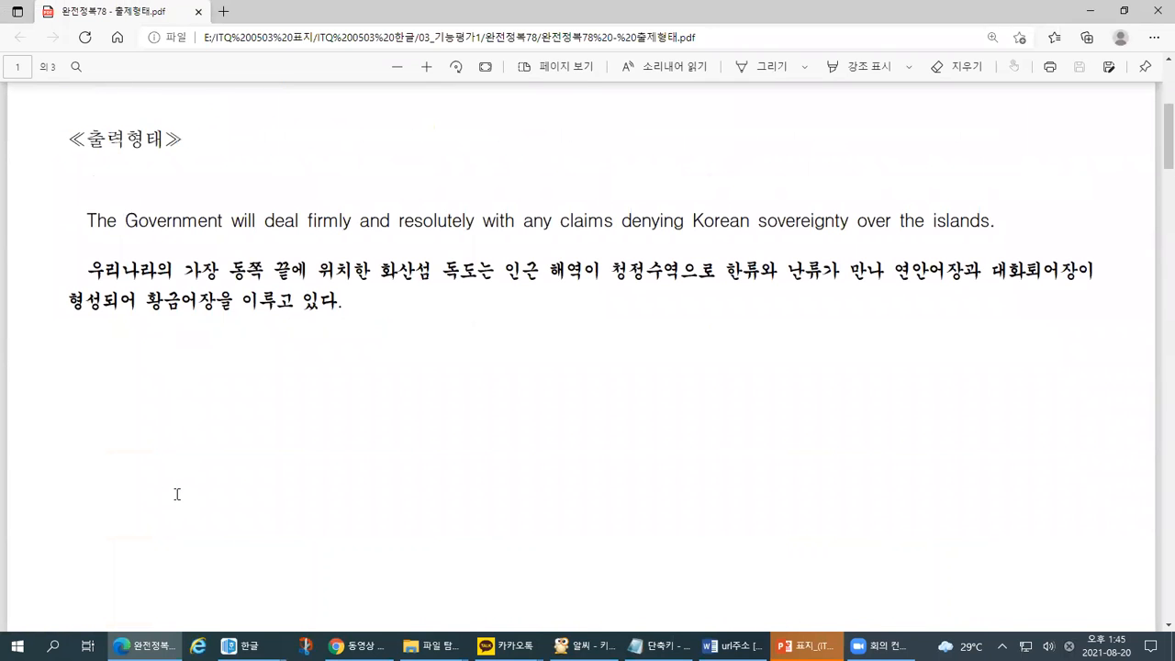
pyautogui.hotkey('ctrl', '1')
pyautogui.click(145, 268)
pyautogui.moveTo(68, 229); pyautogui.dragTo(157, 219)
pyautogui.moveTo(130, 198)
pyautogui.mouseDown()
pyautogui.moveTo(143, 208)
pyautogui.moveTo(120, 278)
pyautogui.mouseUp()
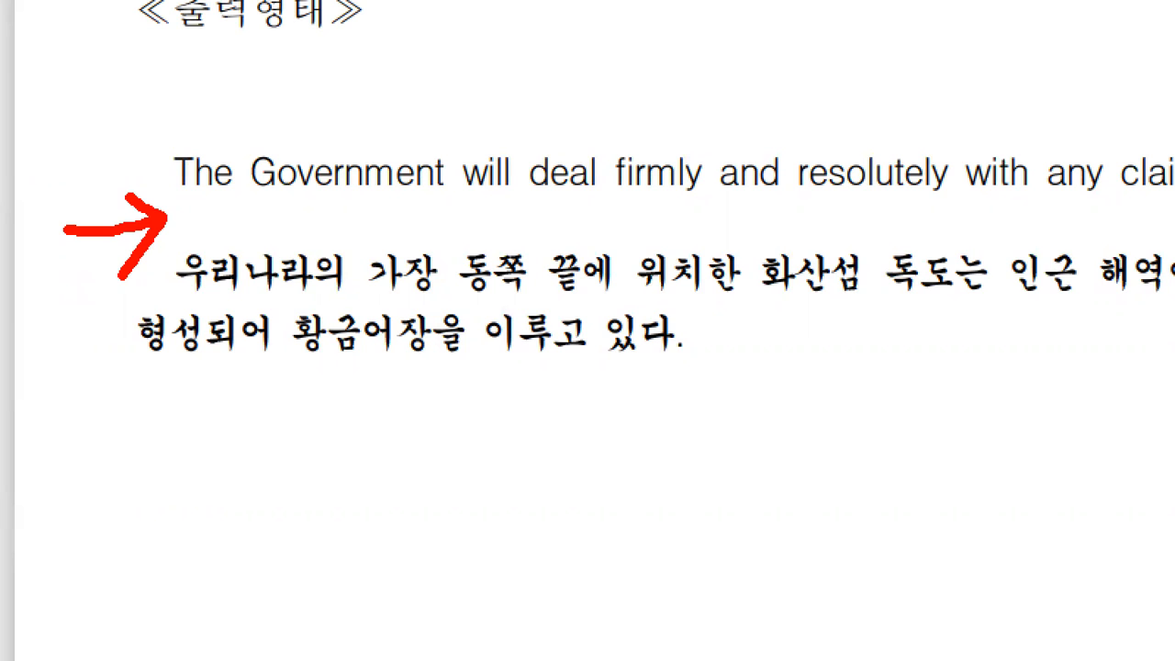
pyautogui.moveTo(195, 198); pyautogui.dragTo(446, 204)
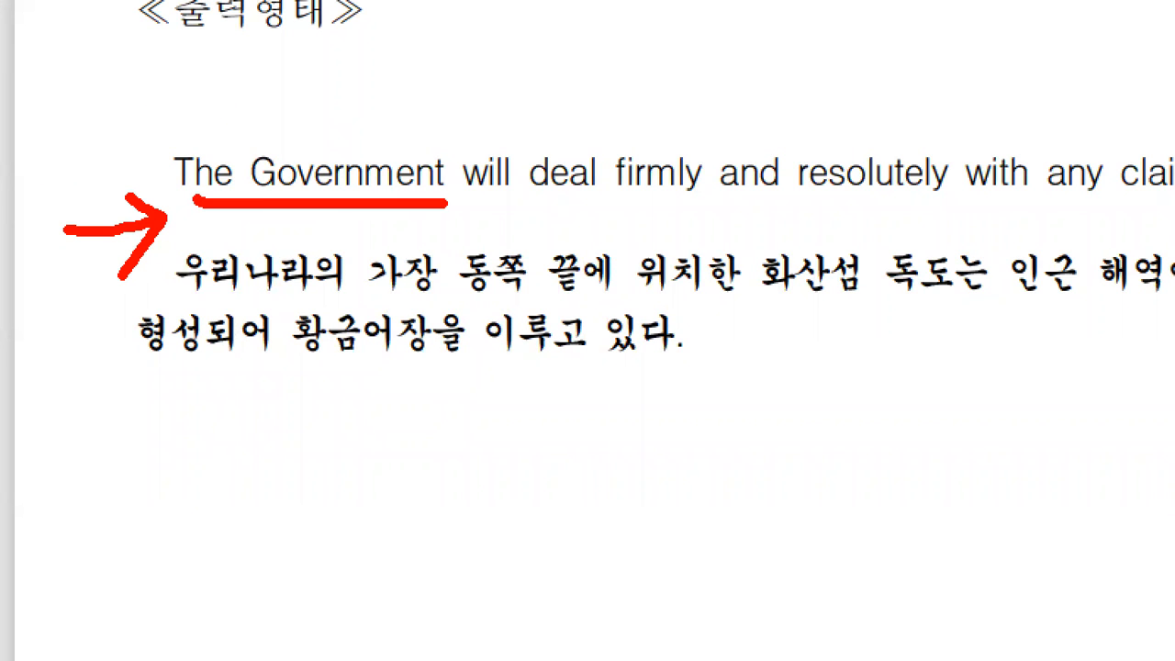
pyautogui.moveTo(491, 372); pyautogui.dragTo(679, 371)
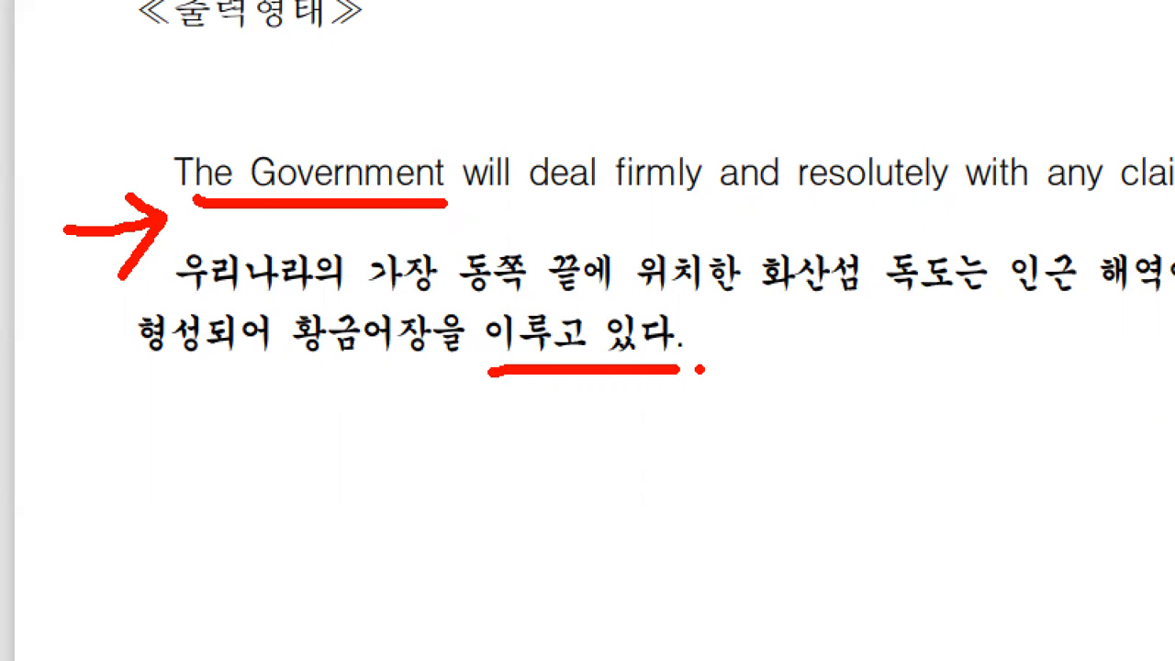
pyautogui.press('Escape')
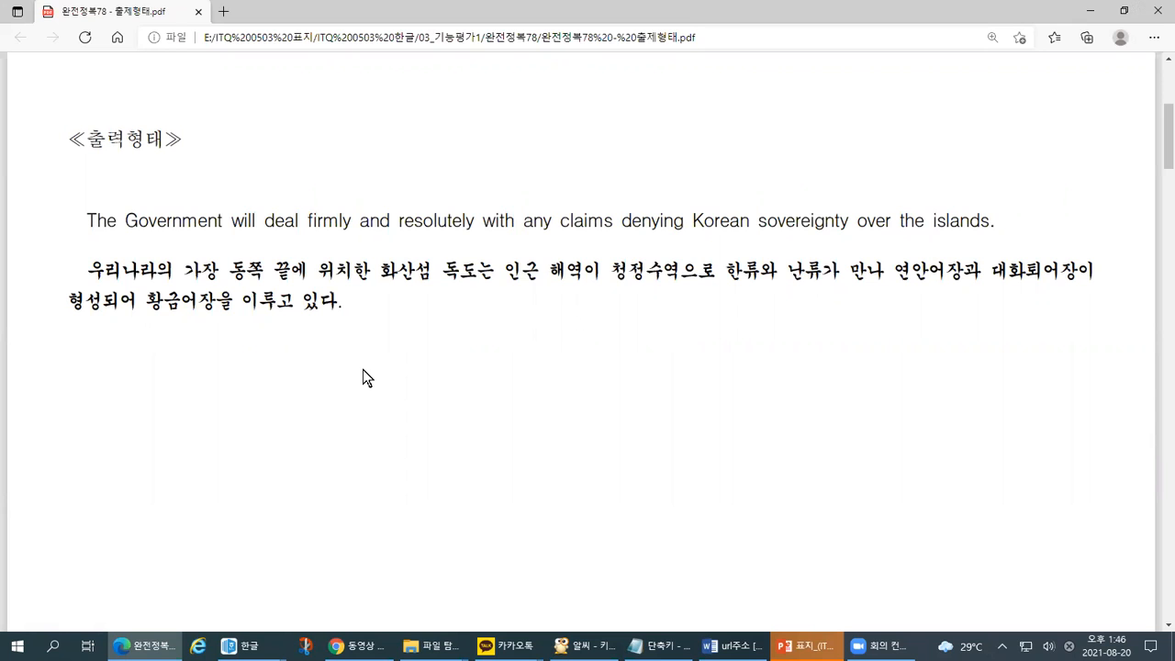
# - Bring the Hangul document forward and place the insertion point under item 1
pyautogui.moveTo(243, 645)
pyautogui.click(302, 598)
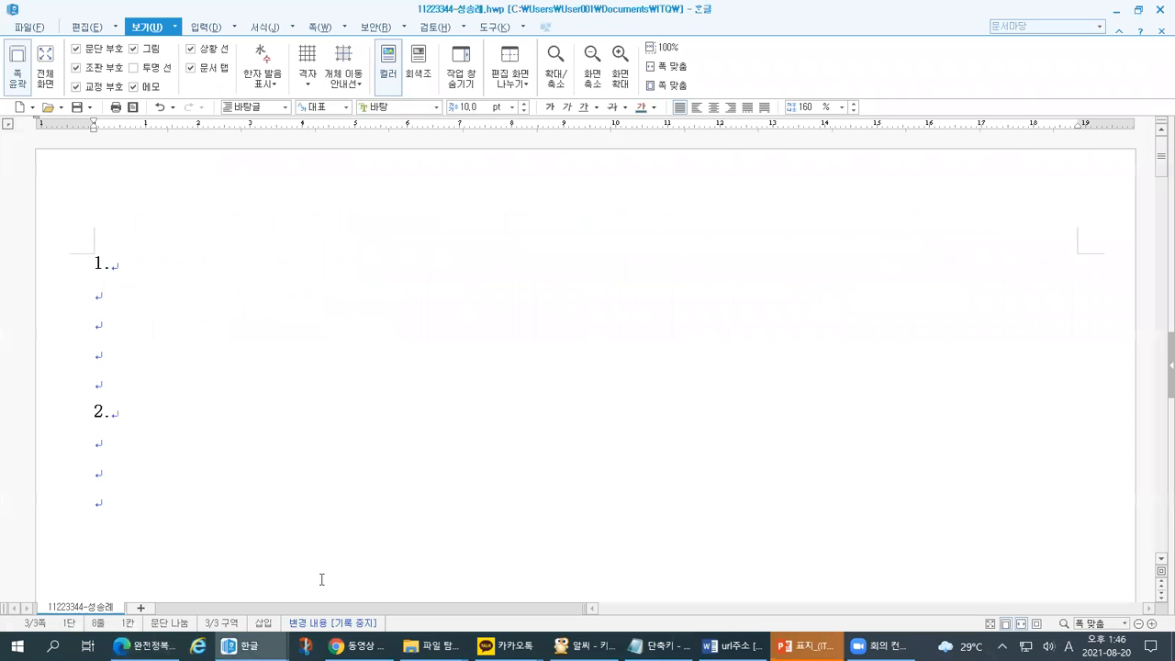
pyautogui.click(108, 294)
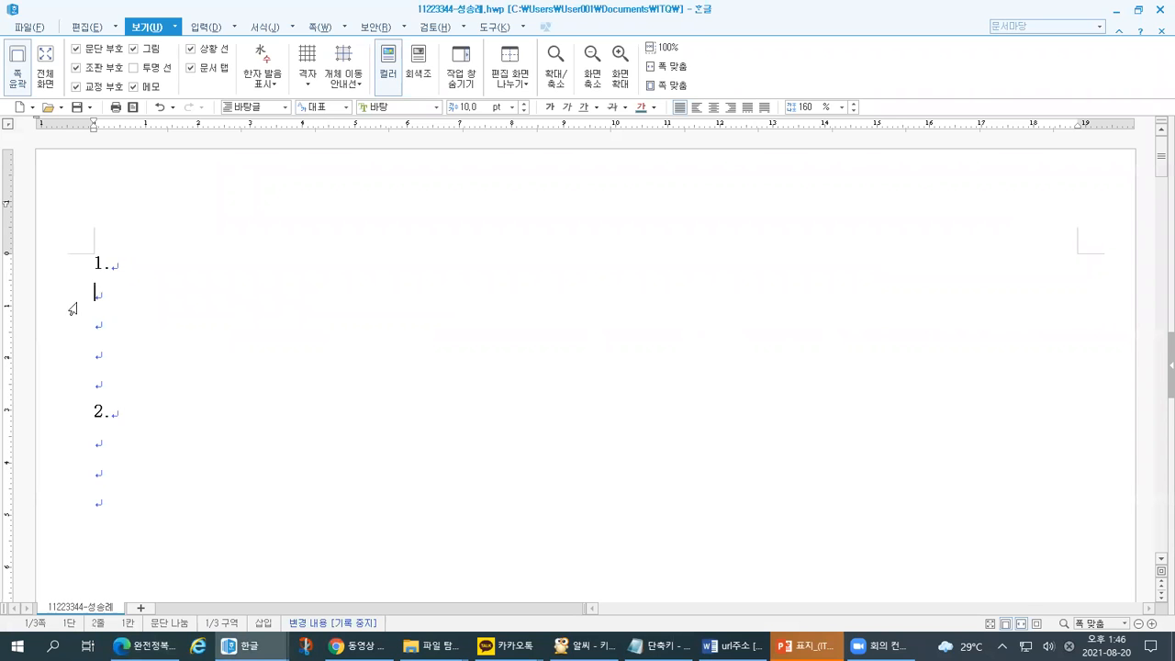
pyautogui.hotkey('ctrl', '1')
pyautogui.click(148, 302)
pyautogui.moveTo(89, 283)
pyautogui.mouseDown()
pyautogui.moveTo(149, 281)
pyautogui.moveTo(125, 312)
pyautogui.mouseUp()
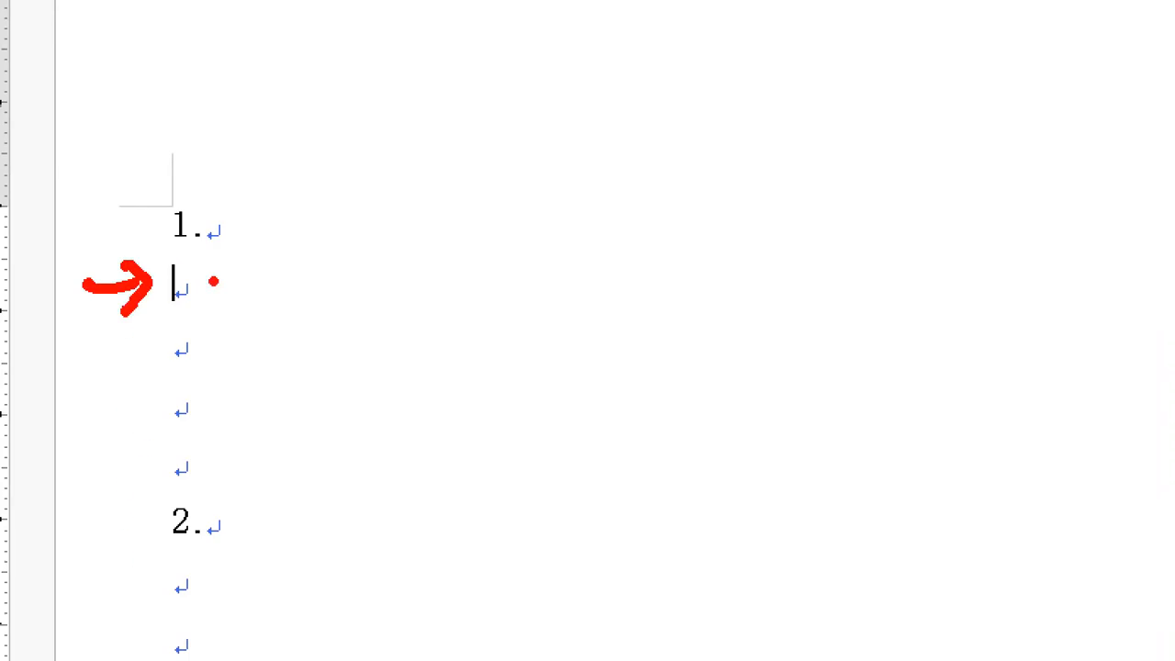
pyautogui.press('Escape')
# - Paste the English and Korean Dokdo paragraphs under item 1 and mark them up
pyautogui.write('The Government will deal firmly and resolutely with any claims denying Korean sovereignty over the islands. 우리나라의 가장 동쪽 끝에 위치한 화산섬 독도는 인근 해역이 청정수역으로 한류와 난류가 만나 연안어장과 대화퇴어장이 형성되어 황금어장을 이루고 있다.')
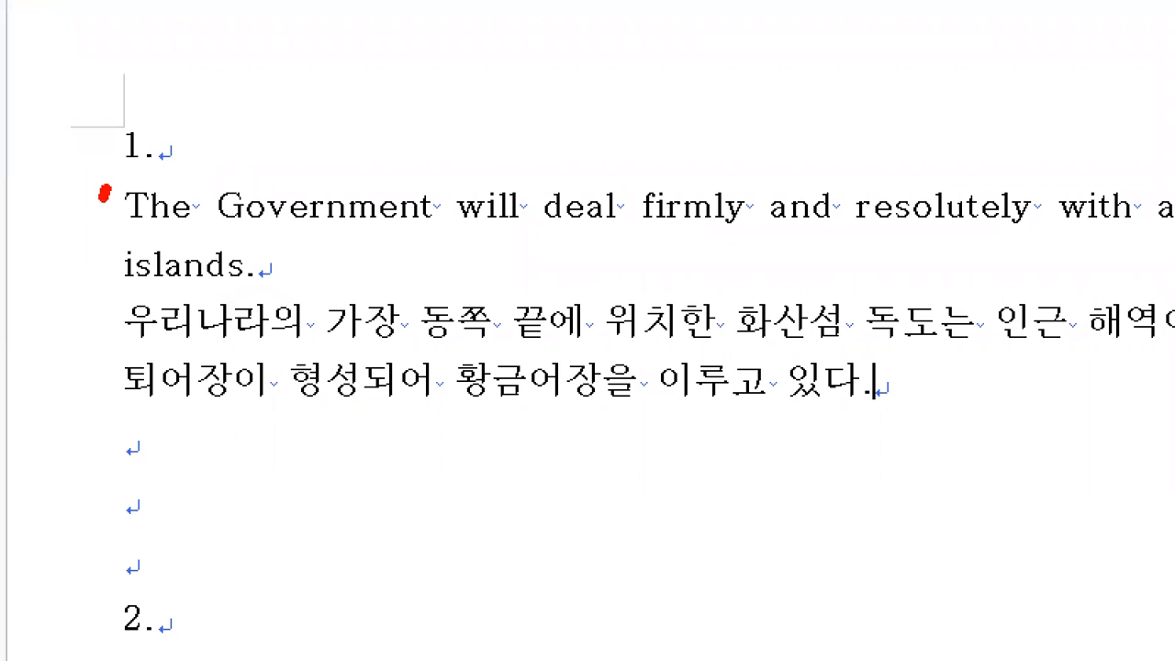
pyautogui.moveTo(105, 194); pyautogui.dragTo(107, 411)
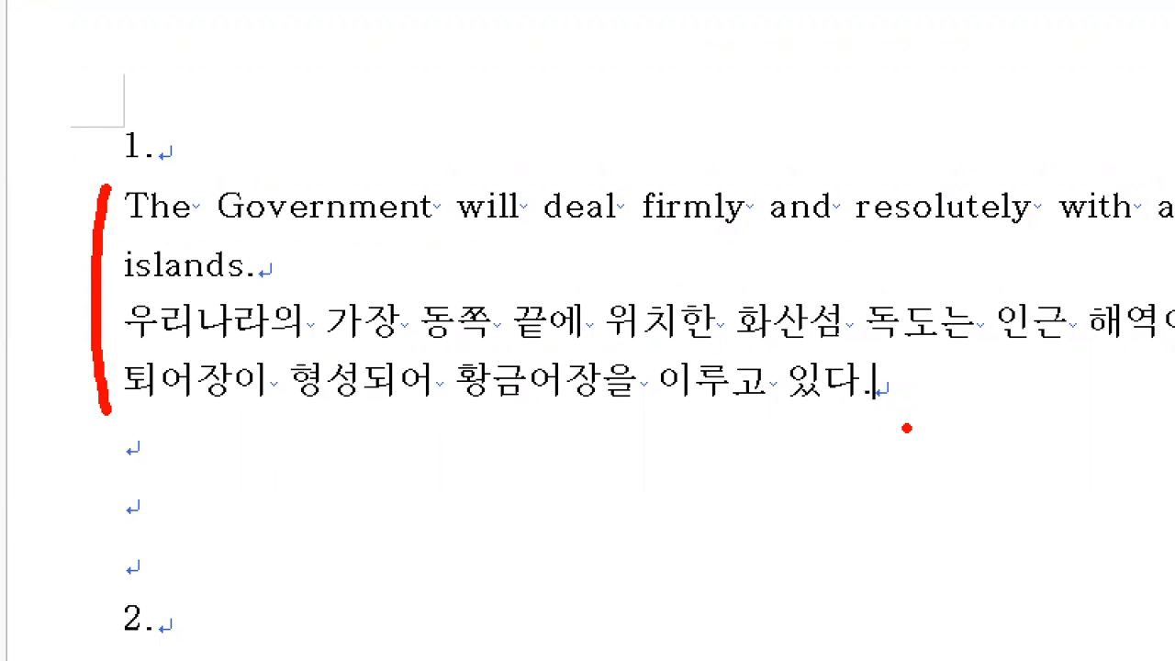
pyautogui.moveTo(202, 158)
pyautogui.mouseDown()
pyautogui.moveTo(211, 175)
pyautogui.moveTo(256, 143)
pyautogui.mouseUp()
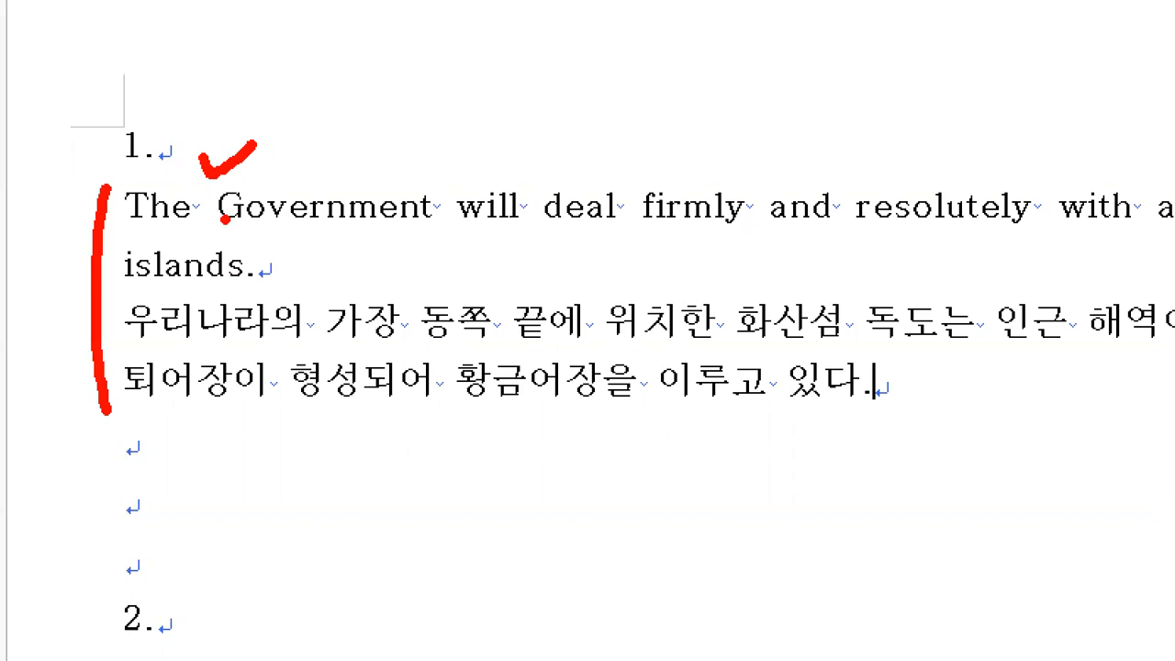
pyautogui.press('Escape')
pyautogui.hotkey('ctrl', '1')
pyautogui.click(394, 168)
pyautogui.moveTo(663, 79); pyautogui.dragTo(696, 78)
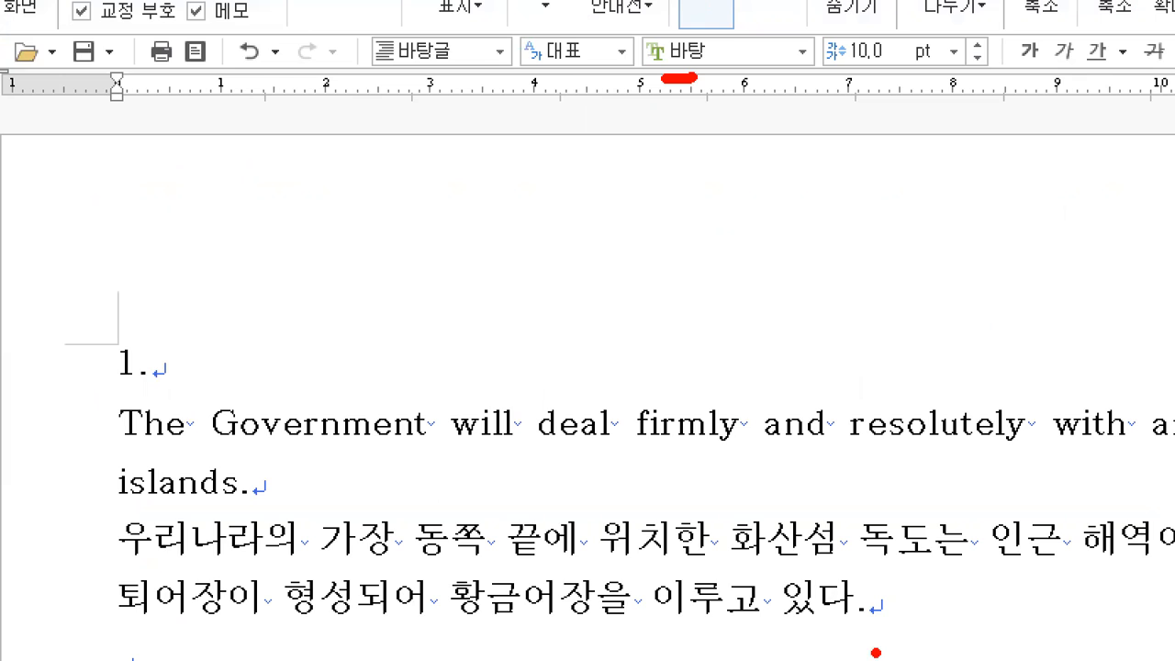
pyautogui.press('Escape')
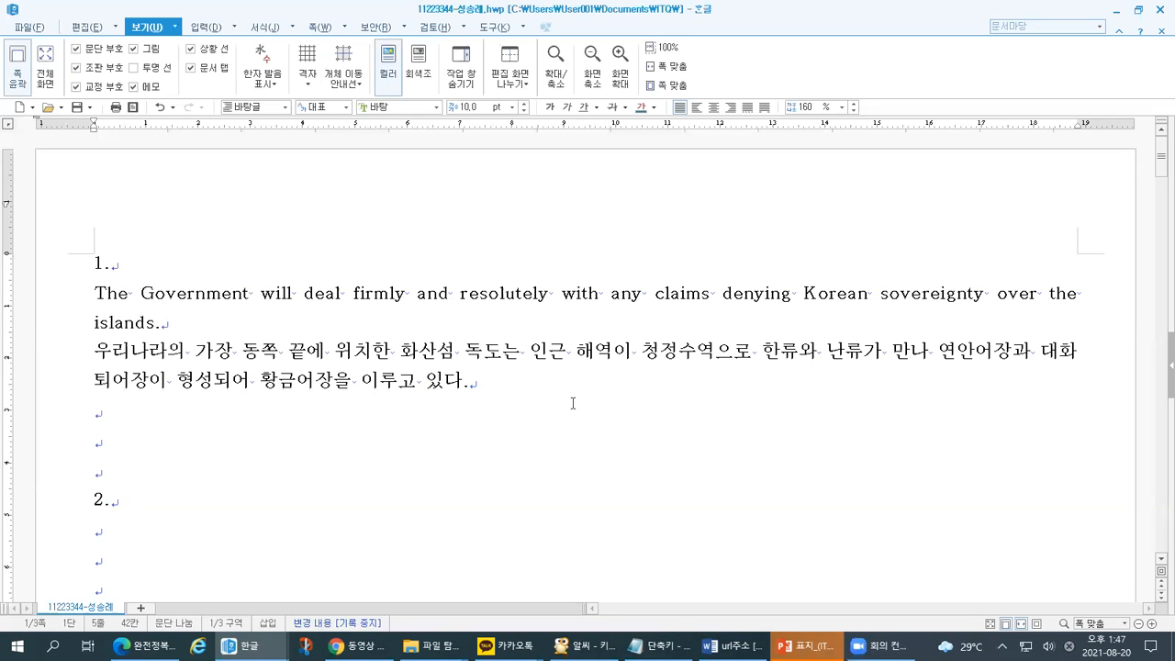
pyautogui.hotkey('alt', 'Tab')
pyautogui.scroll(4, 255, 358)
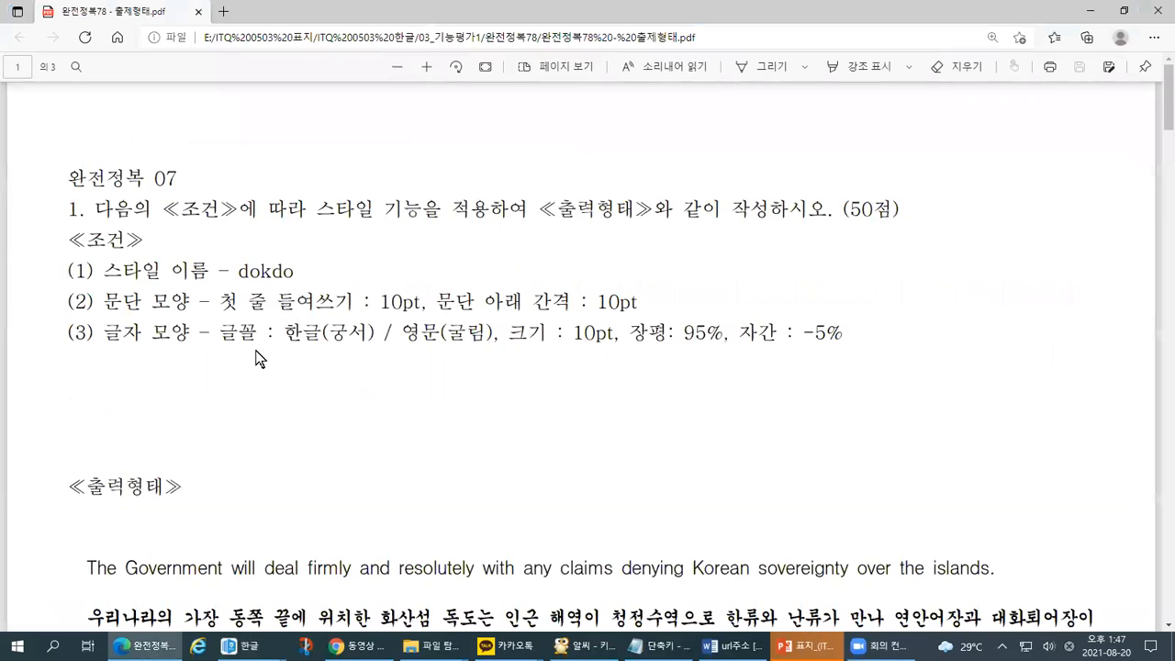
pyautogui.hotkey('ctrl', '1')
pyautogui.click(354, 320)
pyautogui.moveTo(432, 365)
pyautogui.mouseDown()
pyautogui.moveTo(519, 373)
pyautogui.moveTo(563, 355)
pyautogui.mouseUp()
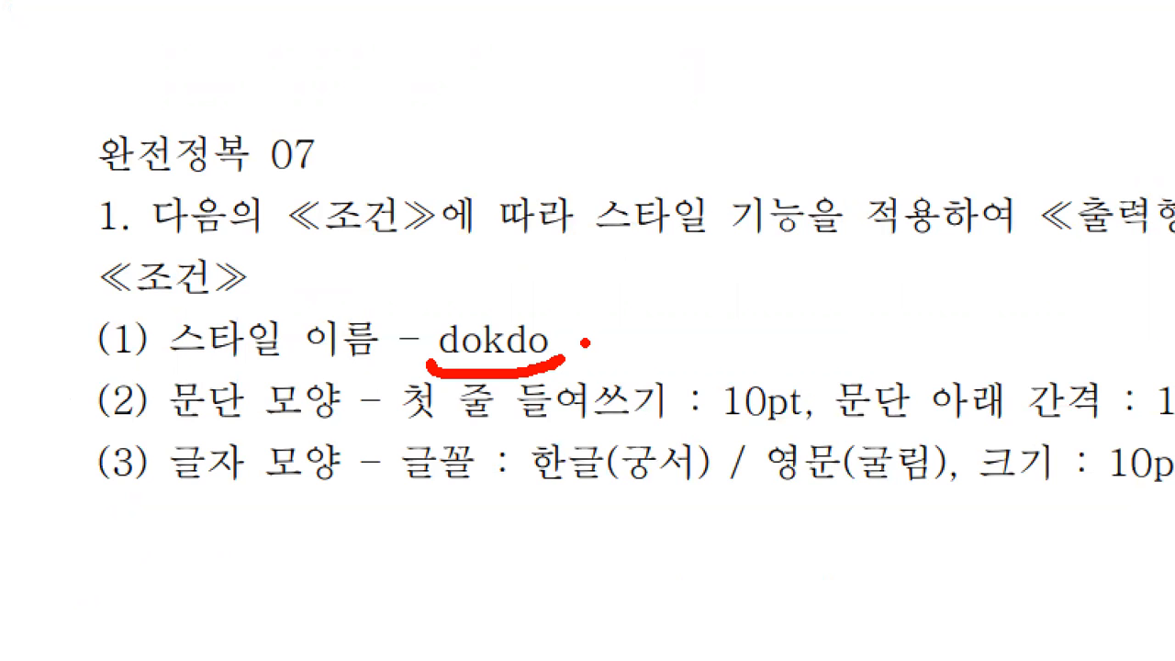
pyautogui.hotkey('alt', 'Tab')
pyautogui.hotkey('alt', 'Tab')
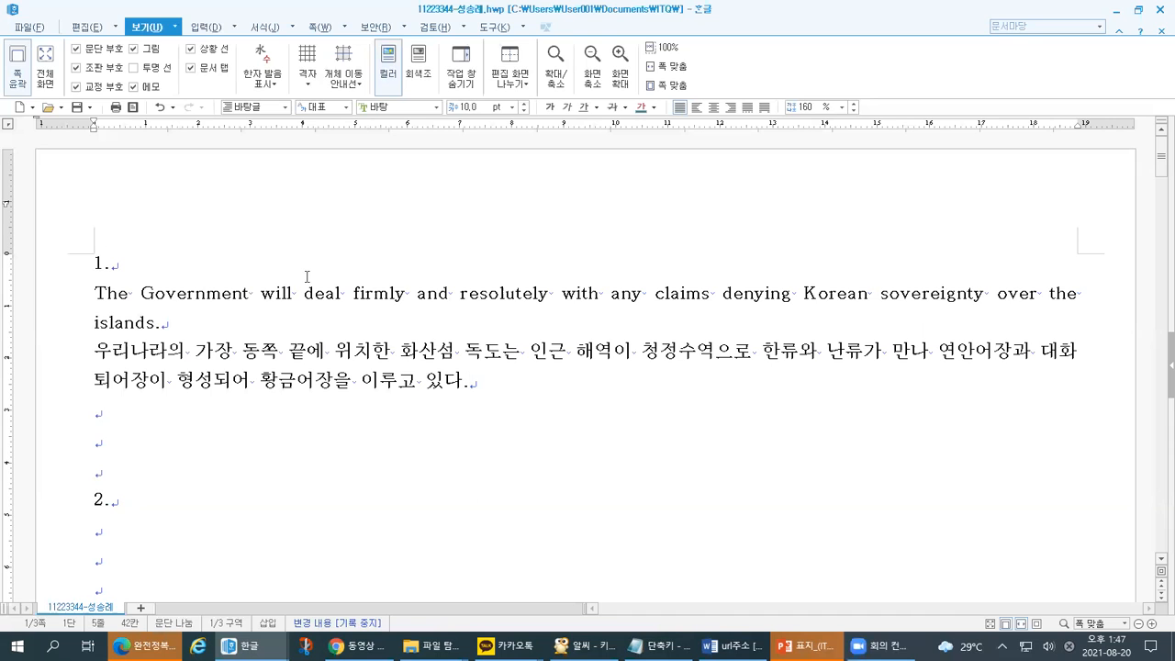
# - Select both pasted Dokdo paragraphs, then bring the exam PDF forward
pyautogui.moveTo(482, 381); pyautogui.dragTo(88, 296)
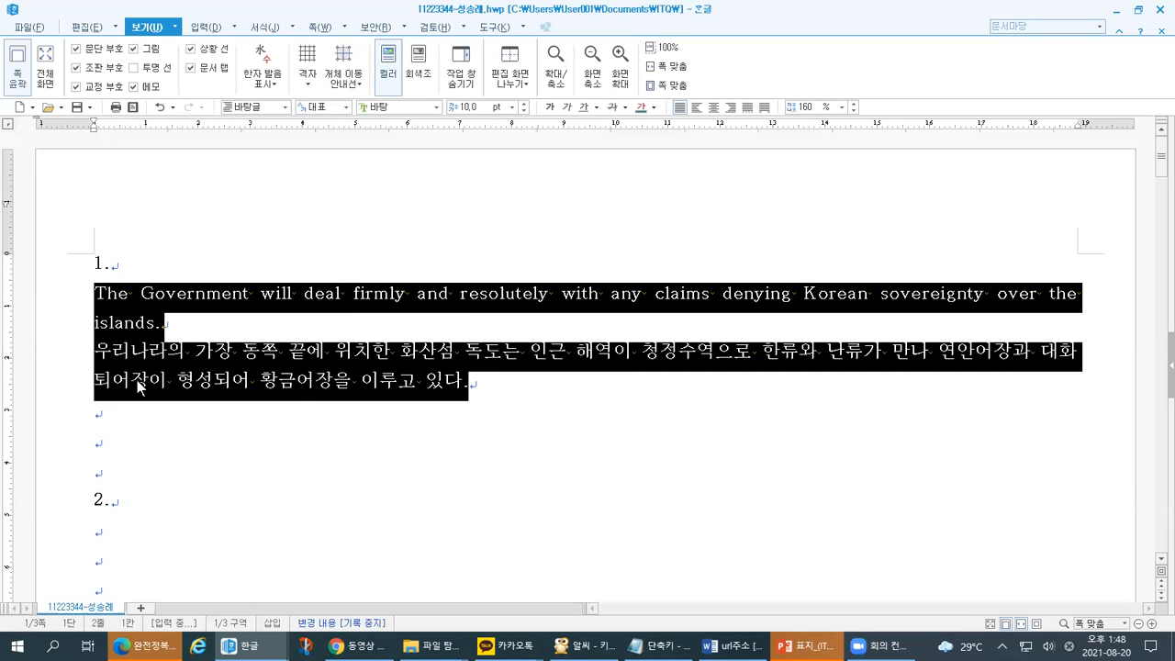
pyautogui.click(142, 645)
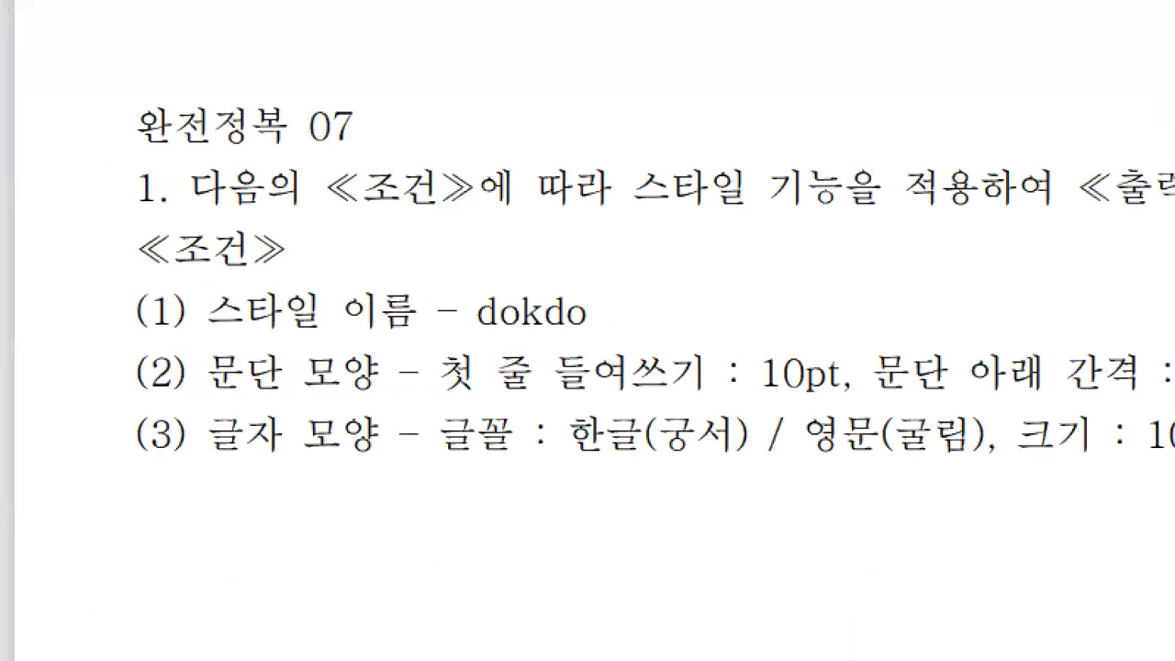
# - Underline the '스타일 이름 - dokdo' condition in the PDF and return to the Hangul document
pyautogui.moveTo(133, 341)
pyautogui.mouseDown()
pyautogui.moveTo(595, 345)
pyautogui.moveTo(595, 302)
pyautogui.moveTo(474, 284)
pyautogui.moveTo(461, 340)
pyautogui.mouseUp()
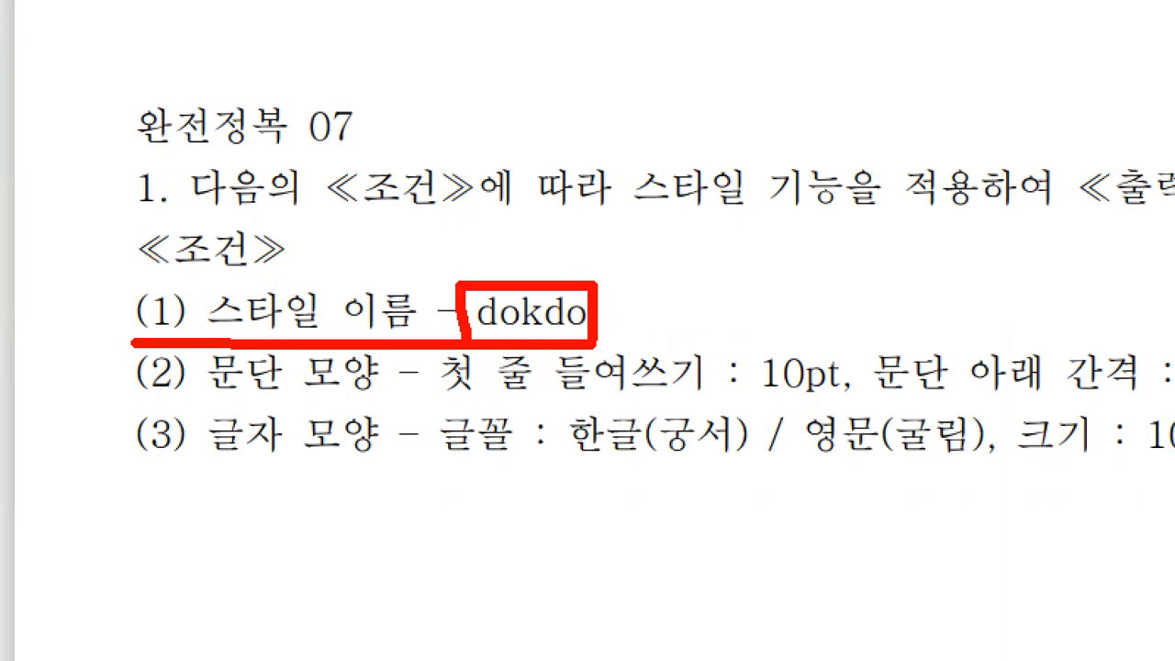
pyautogui.hotkey('alt', 'Tab')
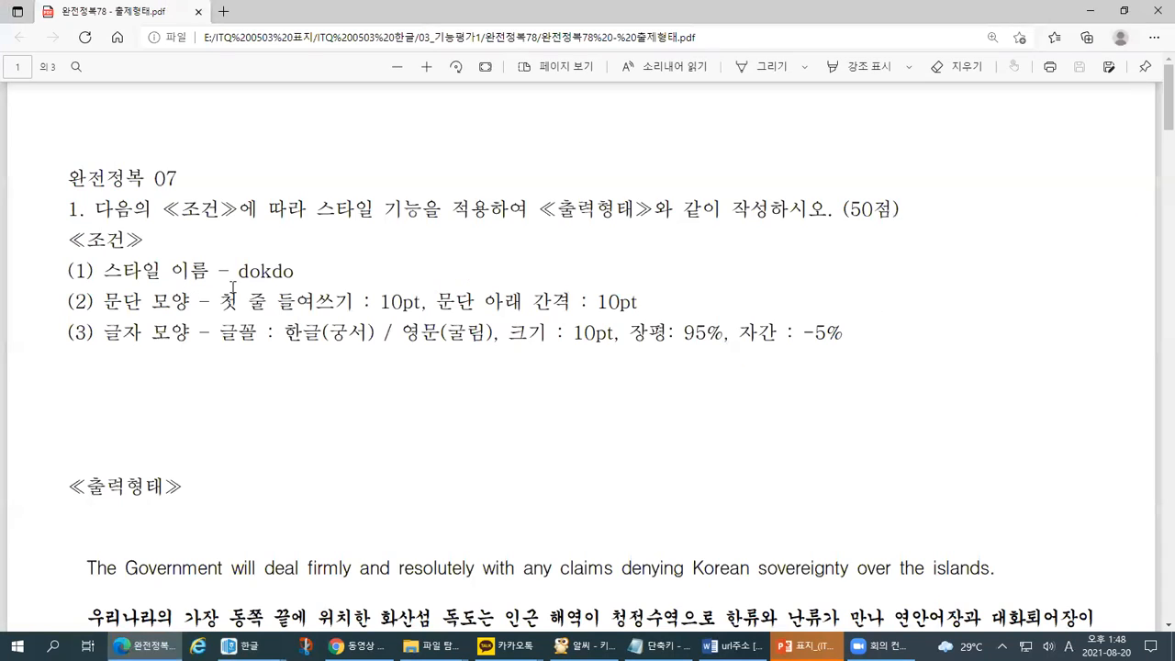
pyautogui.hotkey('alt', 'Tab')
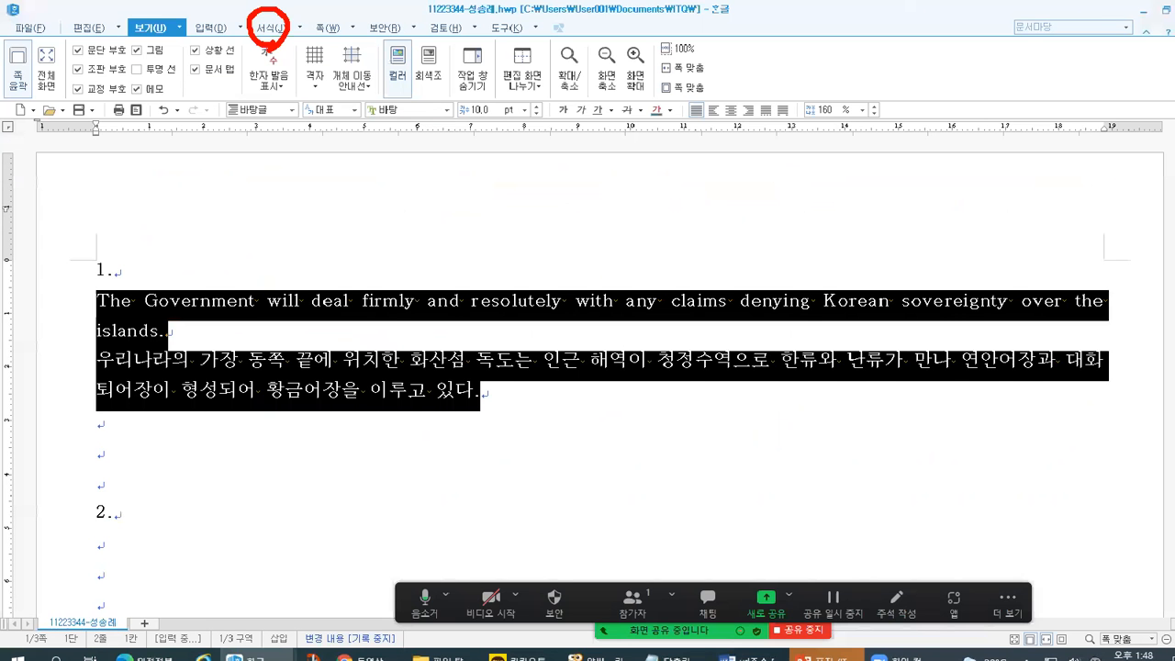
# - Open the 스타일 dialog from the 서식 menu
pyautogui.click(519, 55)
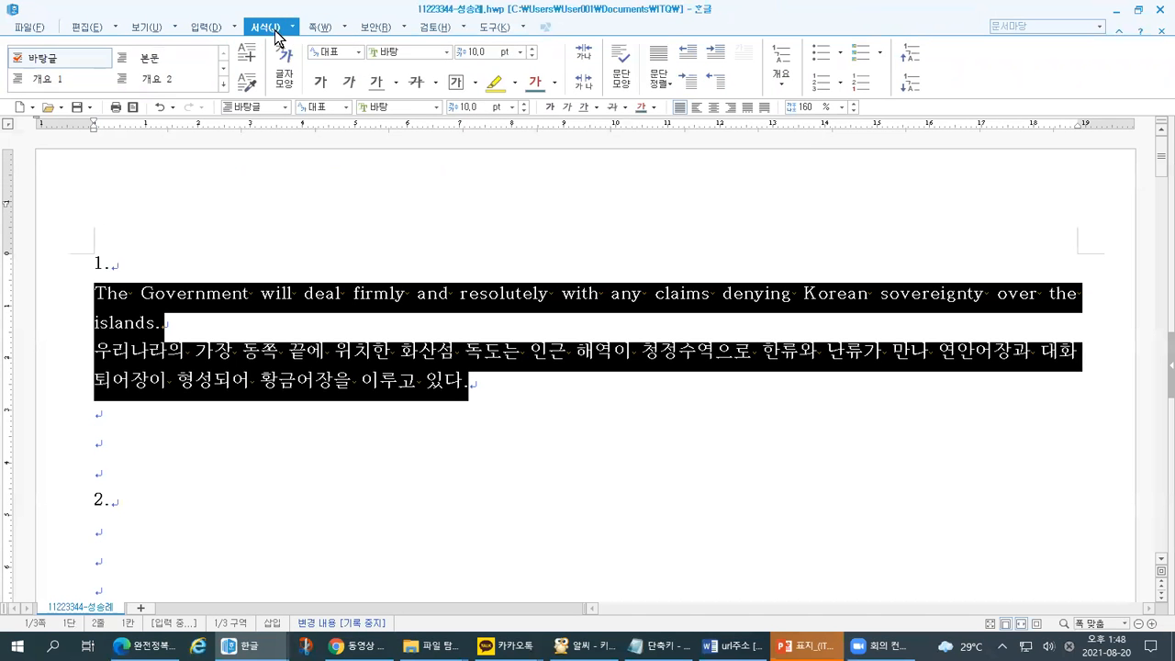
pyautogui.click(291, 28)
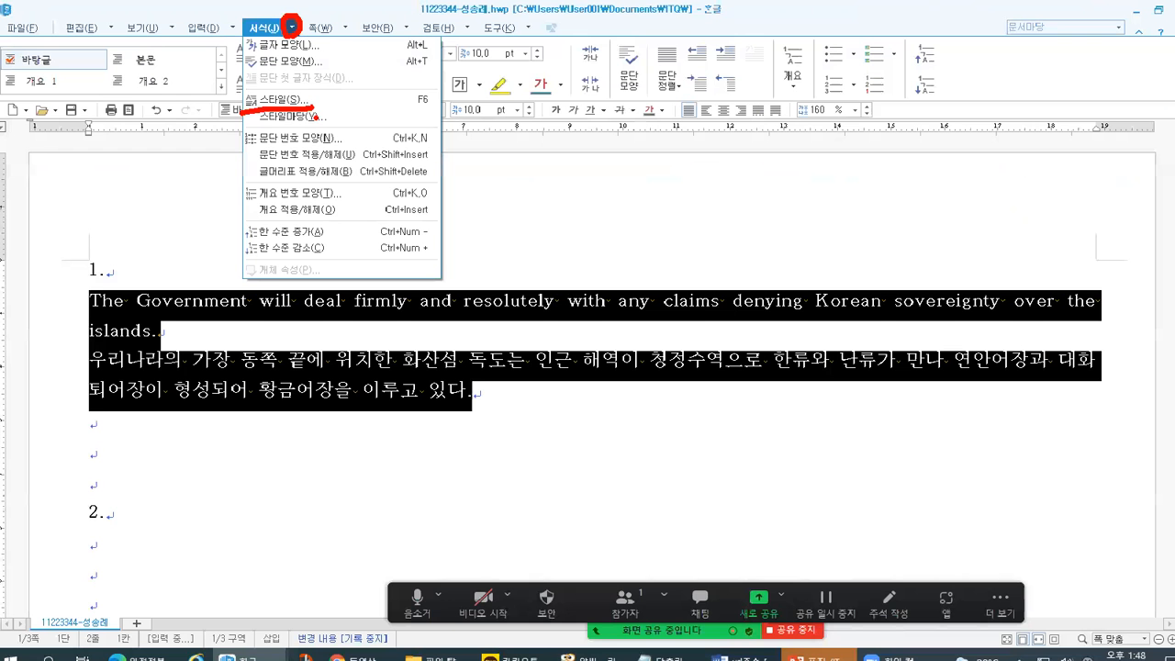
pyautogui.click(295, 54)
pyautogui.click(286, 97)
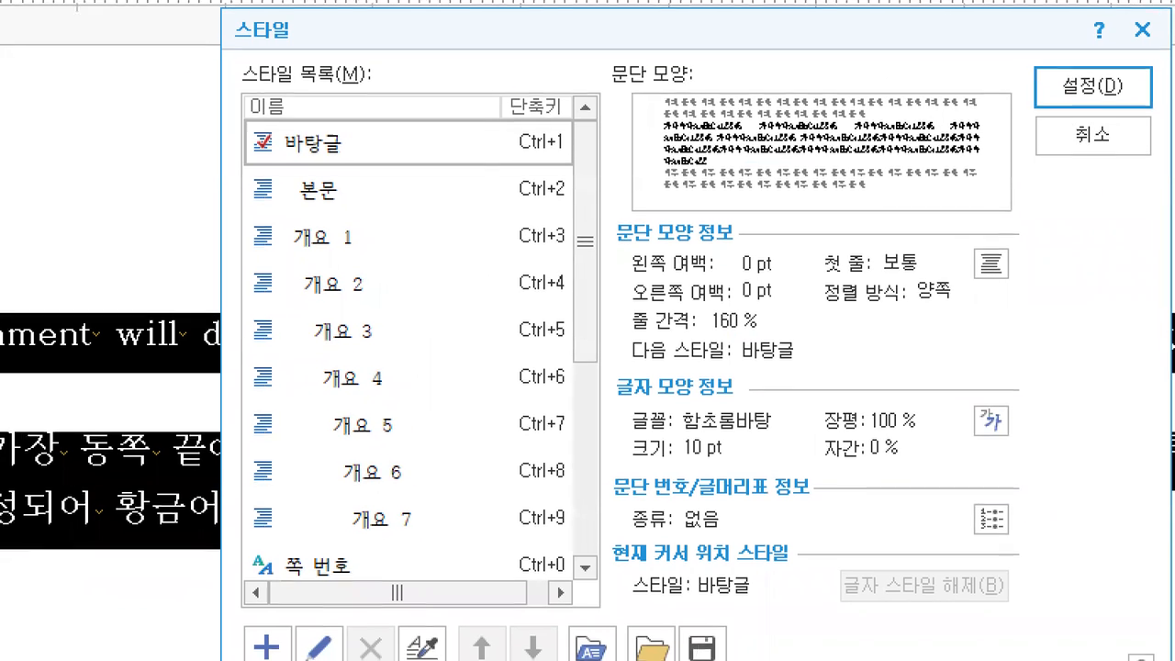
# - Point out the add, edit and delete style buttons, then start a new style with +
pyautogui.moveTo(295, 654)
pyautogui.mouseDown()
pyautogui.moveTo(276, 658)
pyautogui.moveTo(242, 618)
pyautogui.moveTo(291, 643)
pyautogui.moveTo(252, 653)
pyautogui.mouseUp()
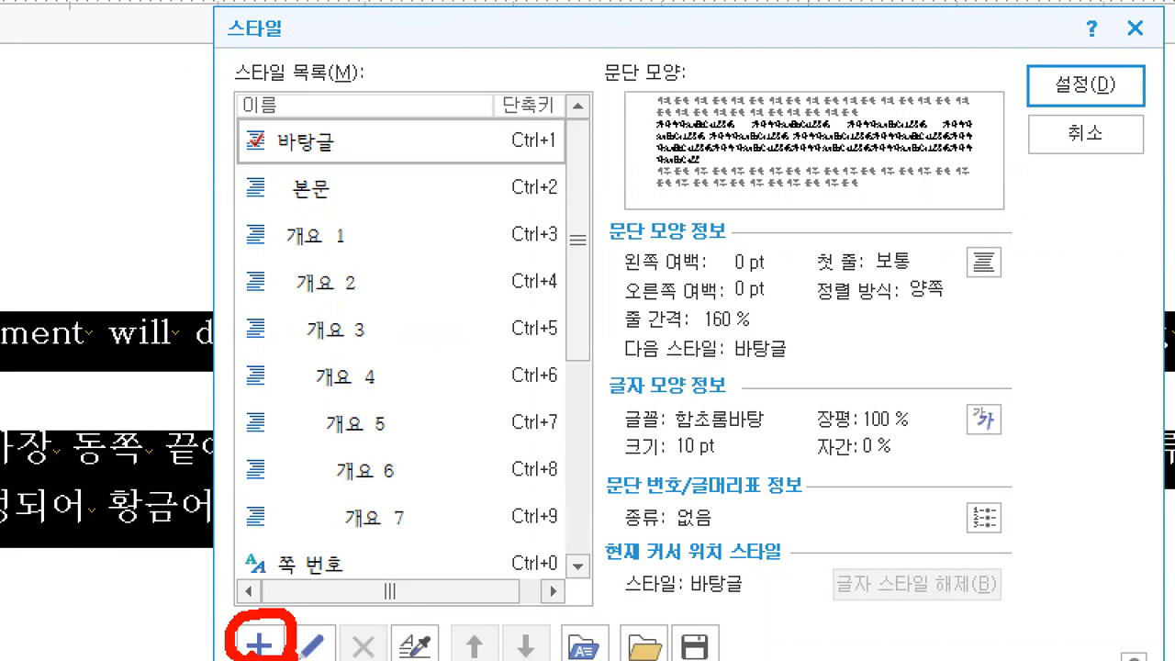
pyautogui.press('Escape')
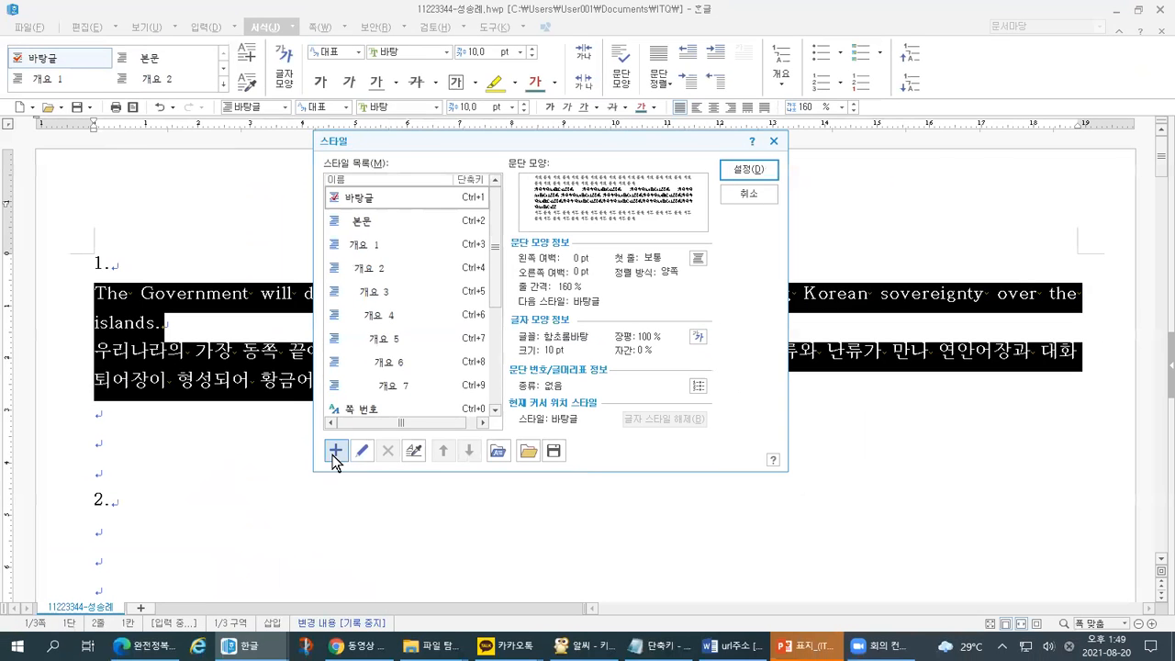
pyautogui.hotkey('ctrl', '1')
pyautogui.click(379, 337)
pyautogui.moveTo(405, 591)
pyautogui.mouseDown()
pyautogui.moveTo(375, 587)
pyautogui.moveTo(380, 535)
pyautogui.moveTo(418, 542)
pyautogui.moveTo(408, 592)
pyautogui.mouseUp()
pyautogui.moveTo(336, 589)
pyautogui.mouseDown()
pyautogui.moveTo(324, 577)
pyautogui.moveTo(341, 539)
pyautogui.moveTo(365, 551)
pyautogui.moveTo(355, 592)
pyautogui.moveTo(343, 592)
pyautogui.mouseUp()
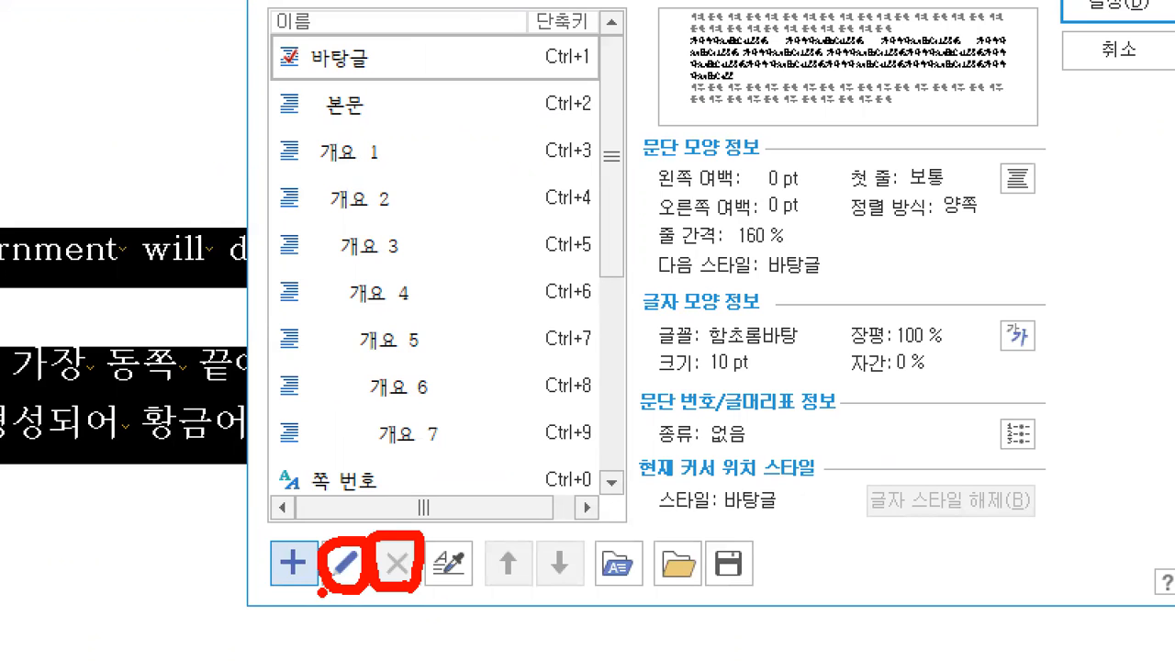
pyautogui.moveTo(294, 602)
pyautogui.mouseDown()
pyautogui.moveTo(238, 583)
pyautogui.moveTo(278, 519)
pyautogui.moveTo(321, 549)
pyautogui.moveTo(296, 608)
pyautogui.mouseUp()
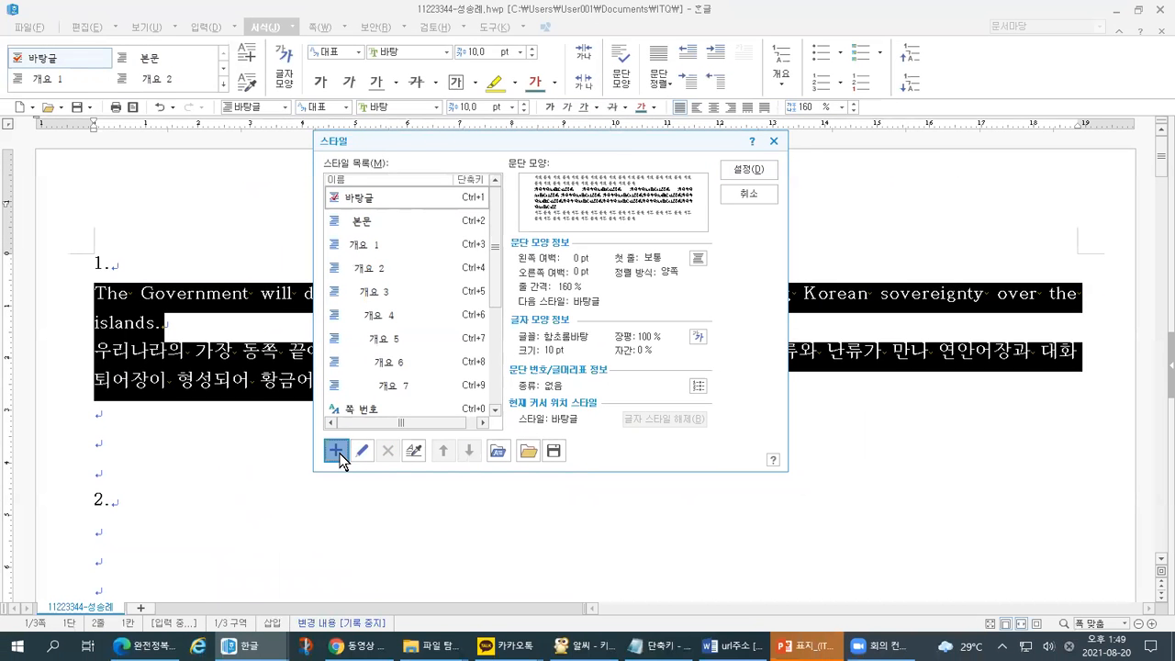
pyautogui.click(292, 562)
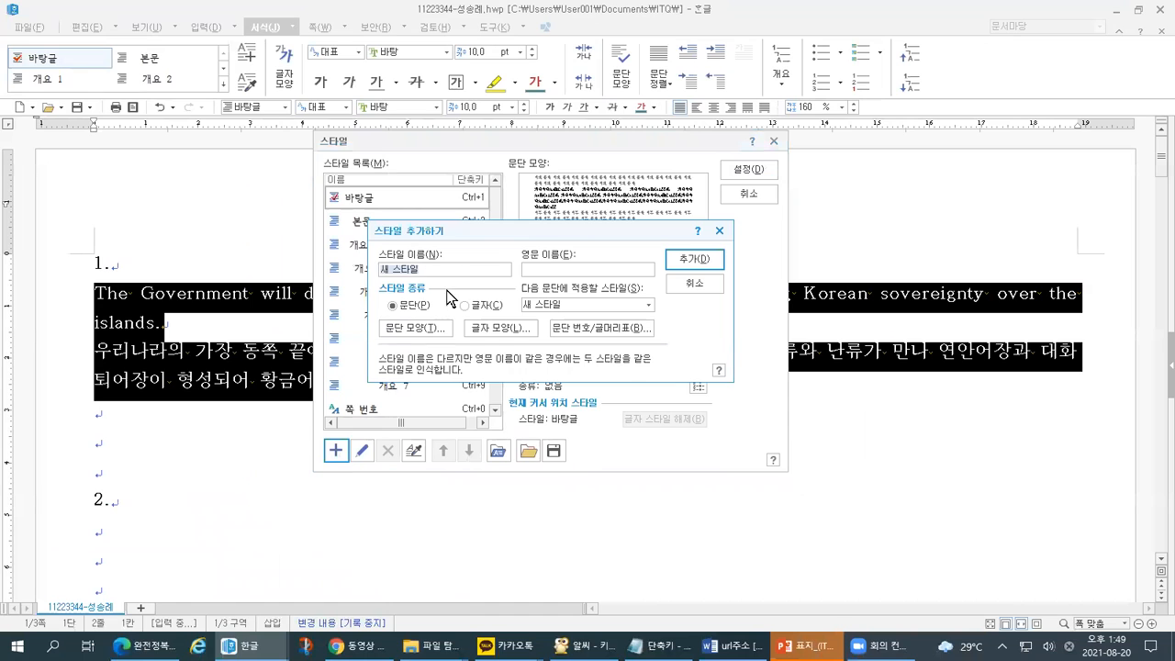
# - Name the new style 'dokdo' in 스타일 추가하기
pyautogui.moveTo(372, 245)
pyautogui.mouseDown()
pyautogui.moveTo(449, 243)
pyautogui.moveTo(410, 207)
pyautogui.moveTo(230, 295)
pyautogui.moveTo(400, 543)
pyautogui.moveTo(889, 536)
pyautogui.moveTo(979, 263)
pyautogui.moveTo(707, 222)
pyautogui.moveTo(409, 210)
pyautogui.mouseUp()
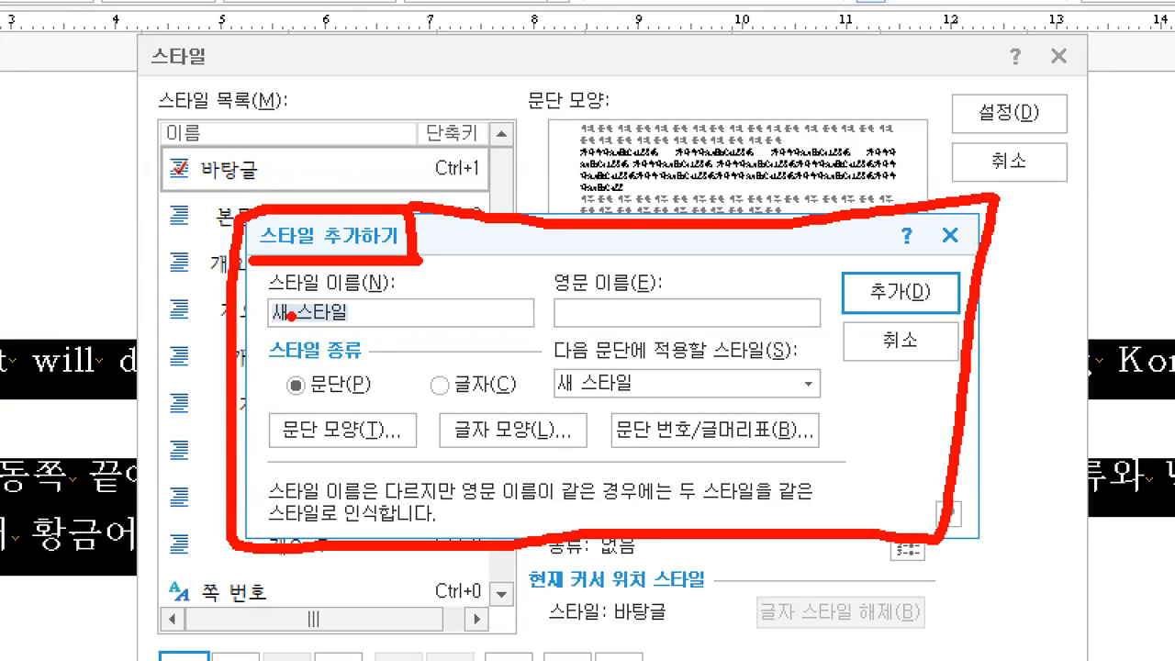
pyautogui.moveTo(261, 290)
pyautogui.mouseDown()
pyautogui.moveTo(268, 303)
pyautogui.moveTo(290, 277)
pyautogui.mouseUp()
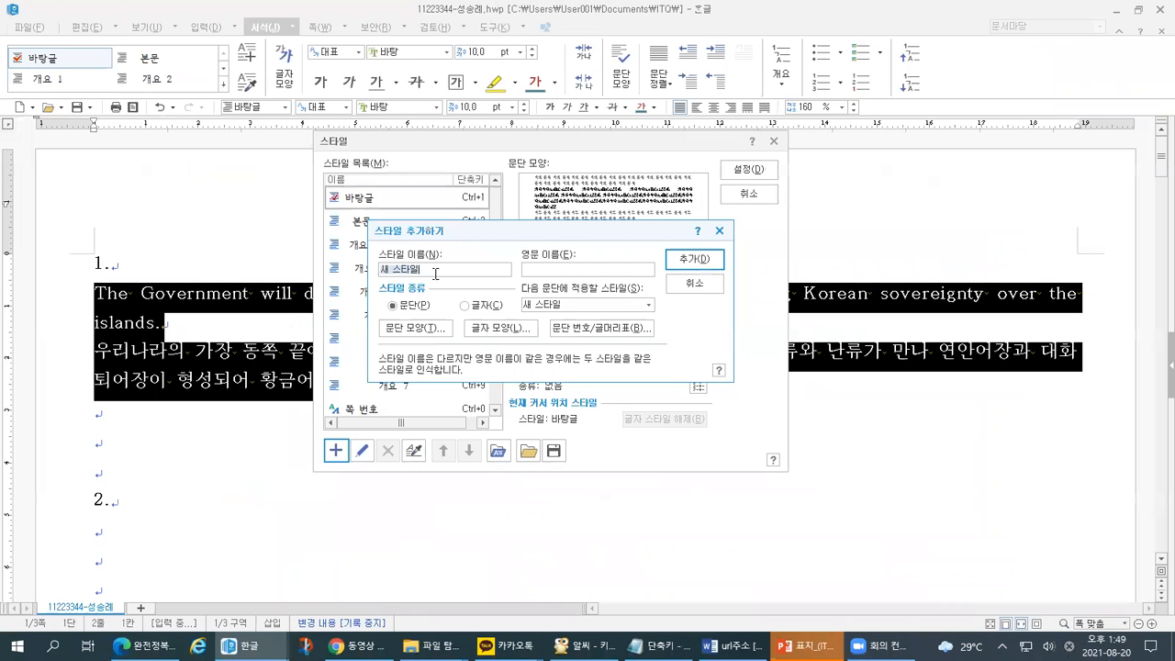
pyautogui.write('dokdo')
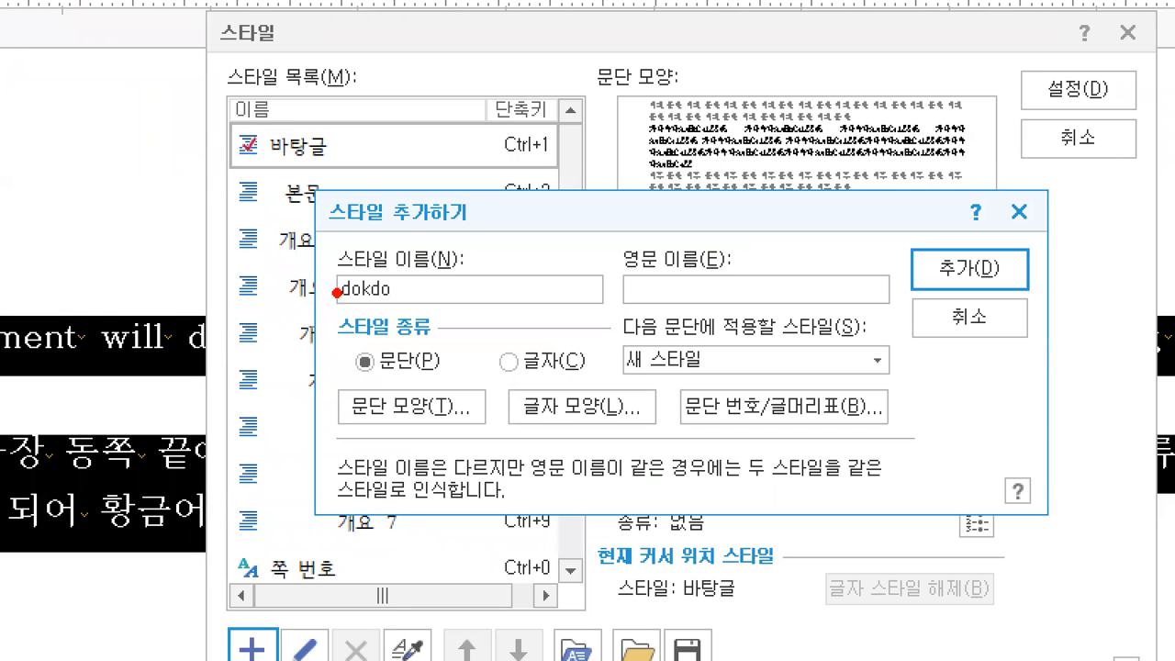
pyautogui.moveTo(377, 277); pyautogui.dragTo(403, 277)
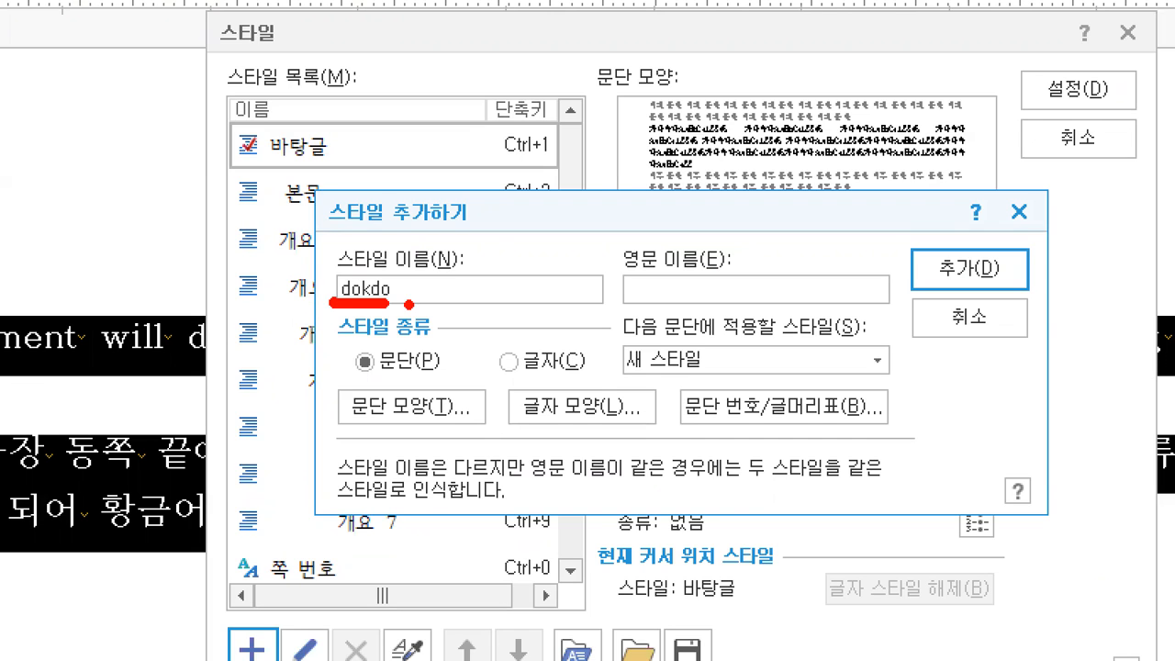
# - Keep the dokdo style as a 문단 type and bring up its 문단 모양 settings
pyautogui.moveTo(369, 384); pyautogui.dragTo(409, 371)
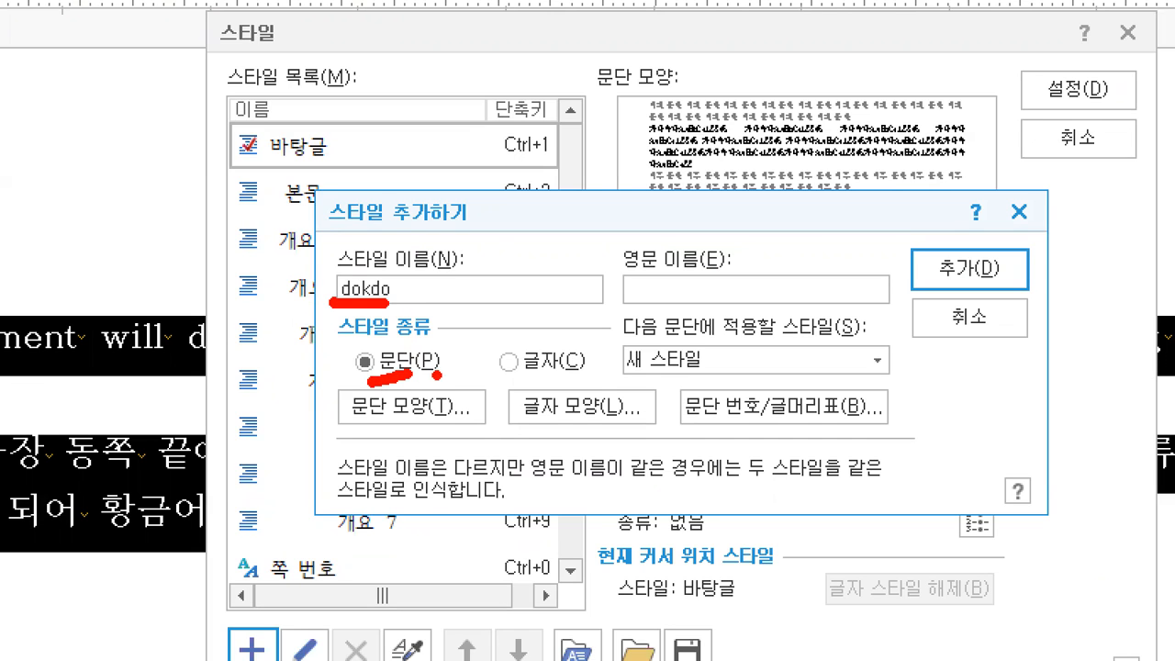
pyautogui.moveTo(523, 385); pyautogui.dragTo(556, 382)
pyautogui.moveTo(401, 347); pyautogui.dragTo(381, 382)
pyautogui.moveTo(558, 344)
pyautogui.mouseDown()
pyautogui.moveTo(527, 373)
pyautogui.moveTo(549, 378)
pyautogui.mouseUp()
pyautogui.moveTo(370, 350)
pyautogui.mouseDown()
pyautogui.moveTo(389, 372)
pyautogui.moveTo(346, 431)
pyautogui.moveTo(493, 388)
pyautogui.moveTo(317, 384)
pyautogui.mouseUp()
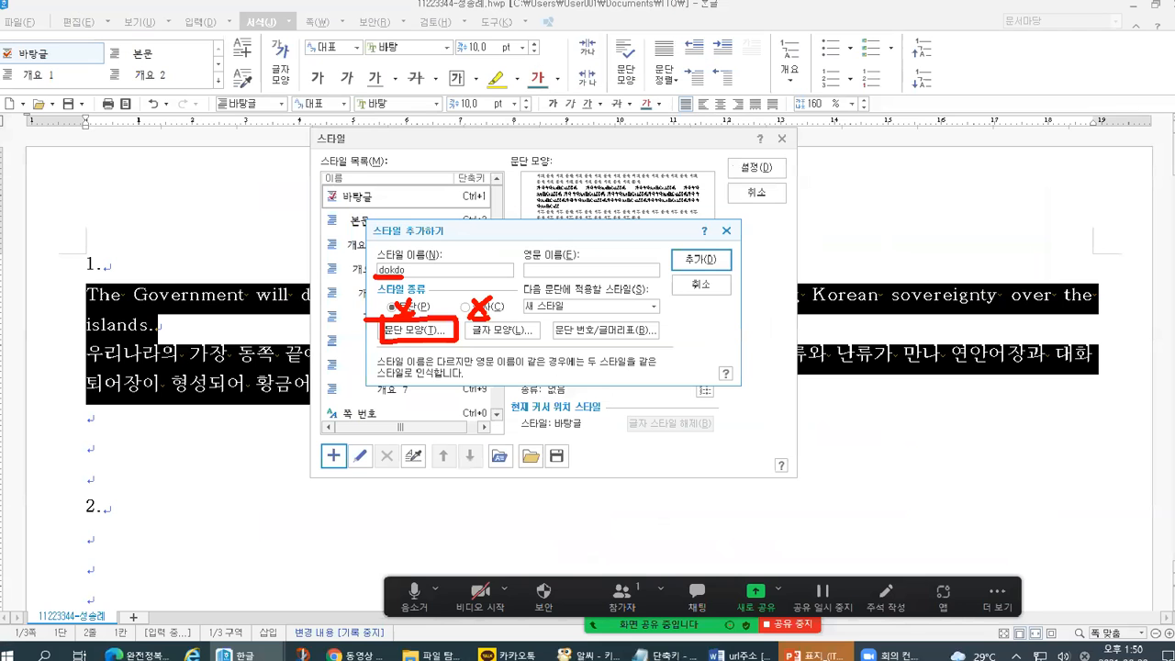
pyautogui.click(466, 418)
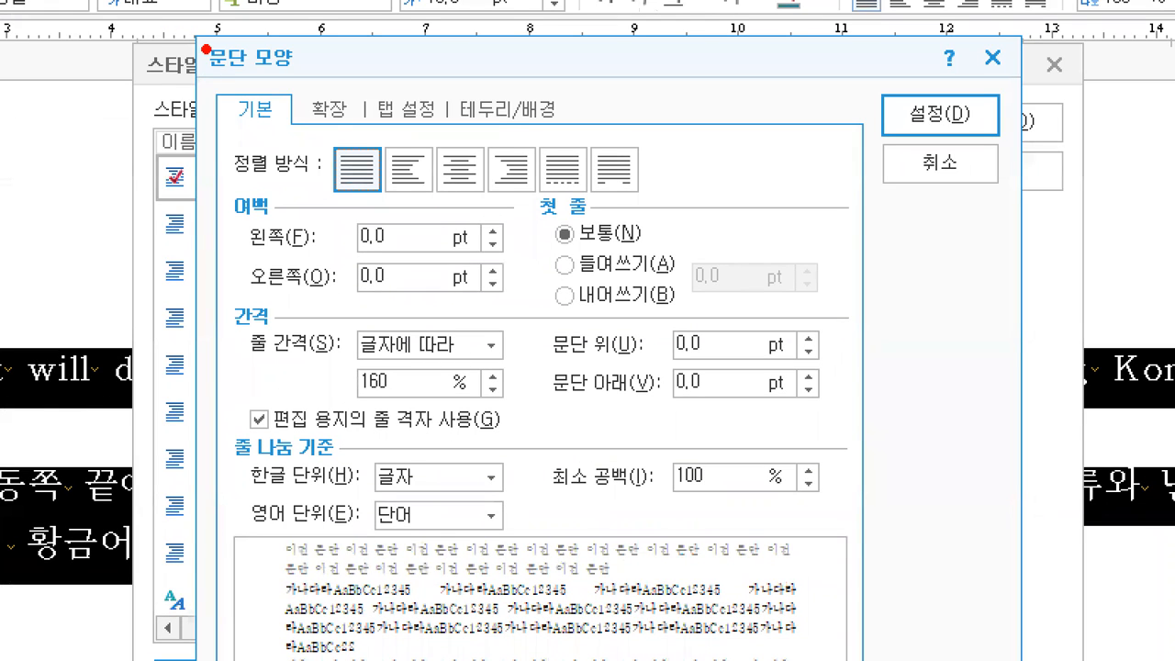
pyautogui.moveTo(208, 50)
pyautogui.mouseDown()
pyautogui.moveTo(194, 85)
pyautogui.moveTo(319, 62)
pyautogui.moveTo(176, 35)
pyautogui.moveTo(213, 446)
pyautogui.mouseUp()
pyautogui.moveTo(319, 33)
pyautogui.mouseDown()
pyautogui.moveTo(922, 37)
pyautogui.moveTo(918, 450)
pyautogui.mouseUp()
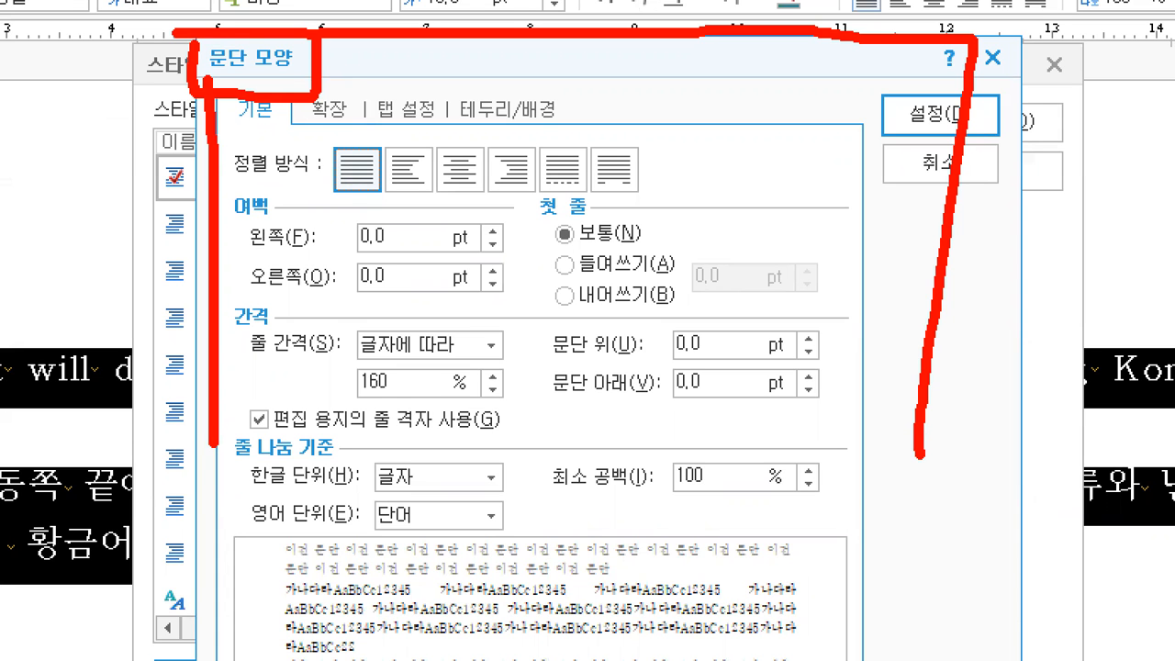
pyautogui.hotkey('alt', 'Tab')
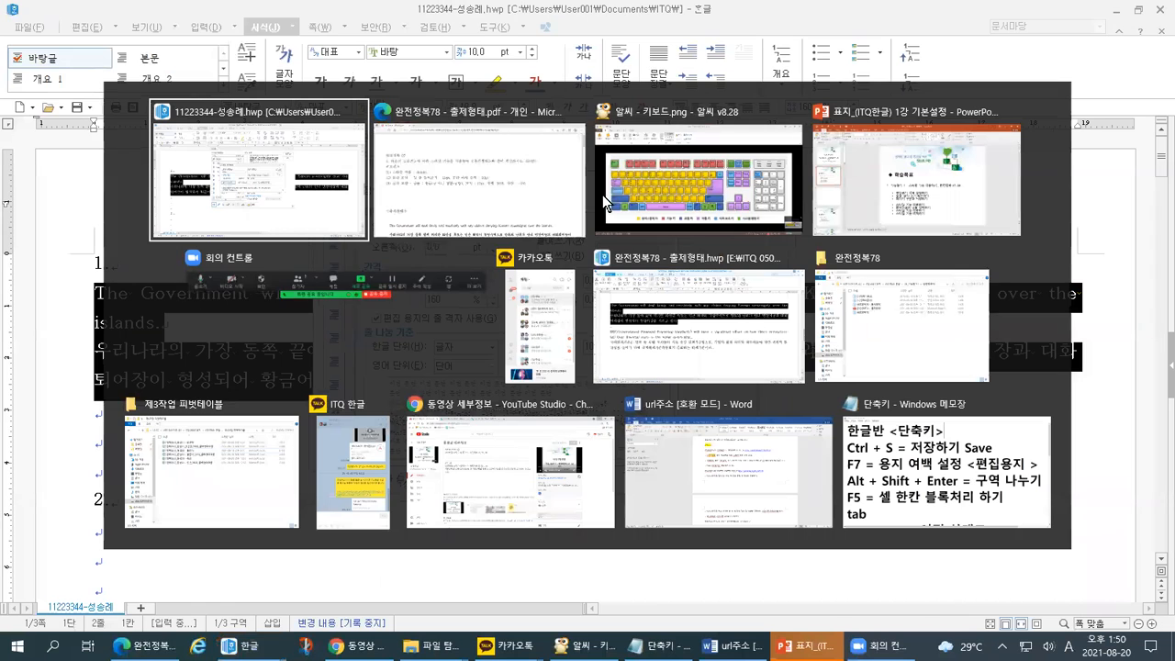
pyautogui.click(541, 207)
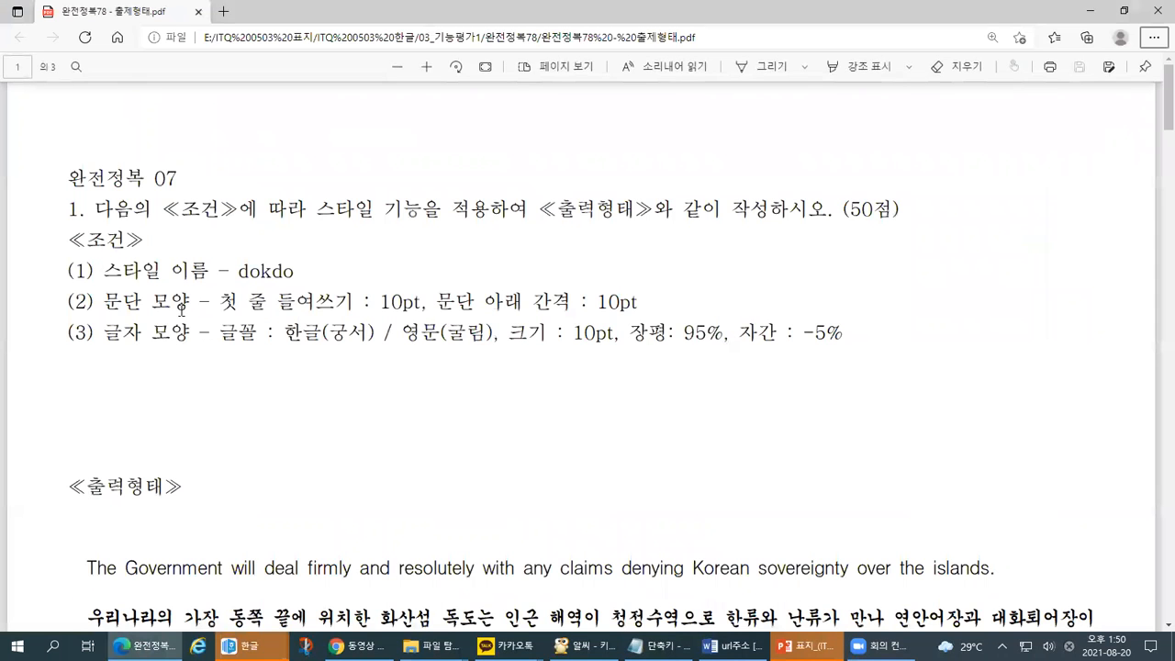
pyautogui.moveTo(99, 320); pyautogui.dragTo(191, 314)
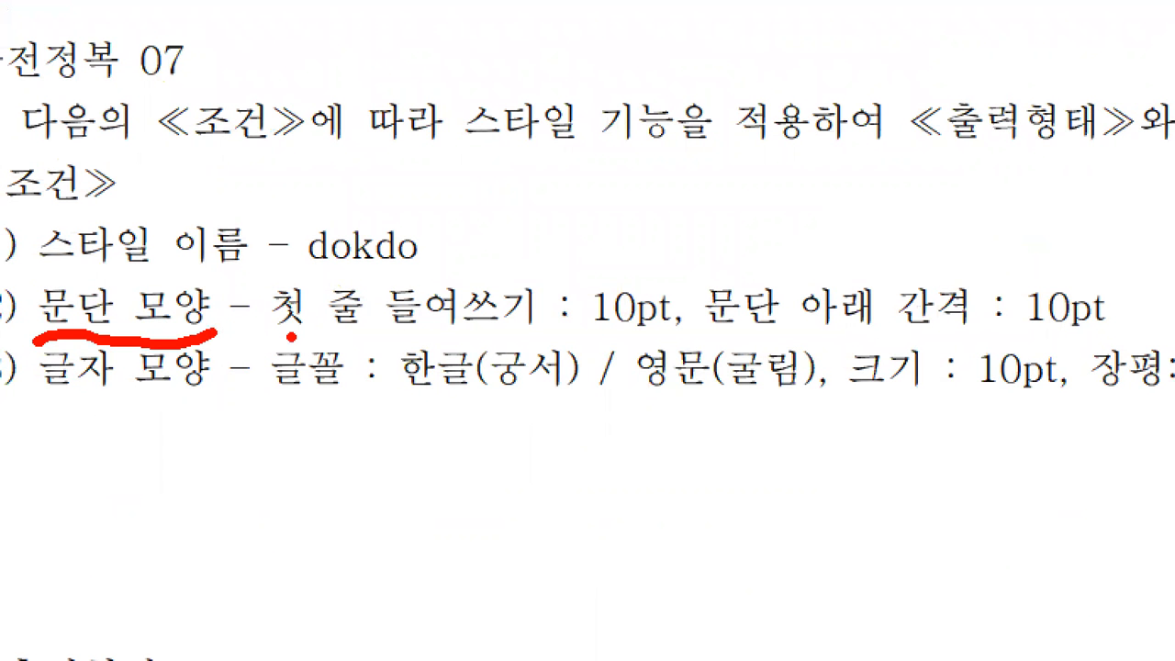
pyautogui.moveTo(290, 337); pyautogui.dragTo(547, 336)
pyautogui.moveTo(715, 352)
pyautogui.mouseDown()
pyautogui.moveTo(580, 302)
pyautogui.moveTo(677, 335)
pyautogui.moveTo(577, 378)
pyautogui.mouseUp()
pyautogui.moveTo(699, 328); pyautogui.dragTo(1008, 329)
pyautogui.moveTo(1079, 334)
pyautogui.mouseDown()
pyautogui.moveTo(1046, 317)
pyautogui.moveTo(1124, 275)
pyautogui.moveTo(1042, 353)
pyautogui.mouseUp()
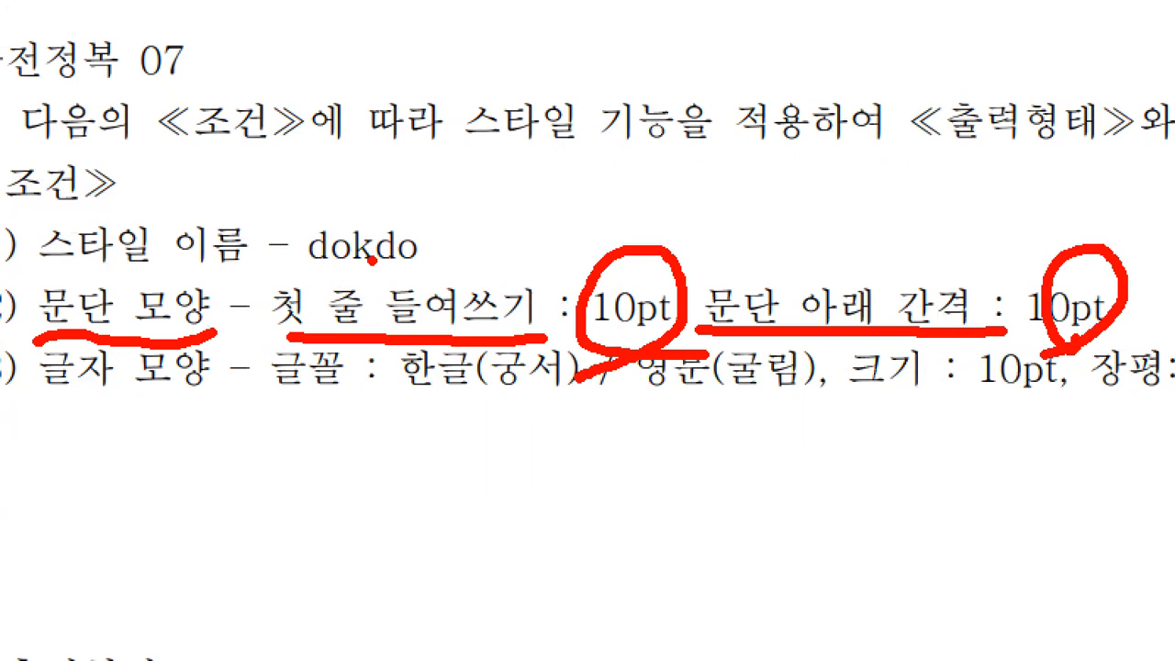
pyautogui.moveTo(544, 231)
pyautogui.mouseDown()
pyautogui.moveTo(548, 252)
pyautogui.moveTo(580, 232)
pyautogui.mouseUp()
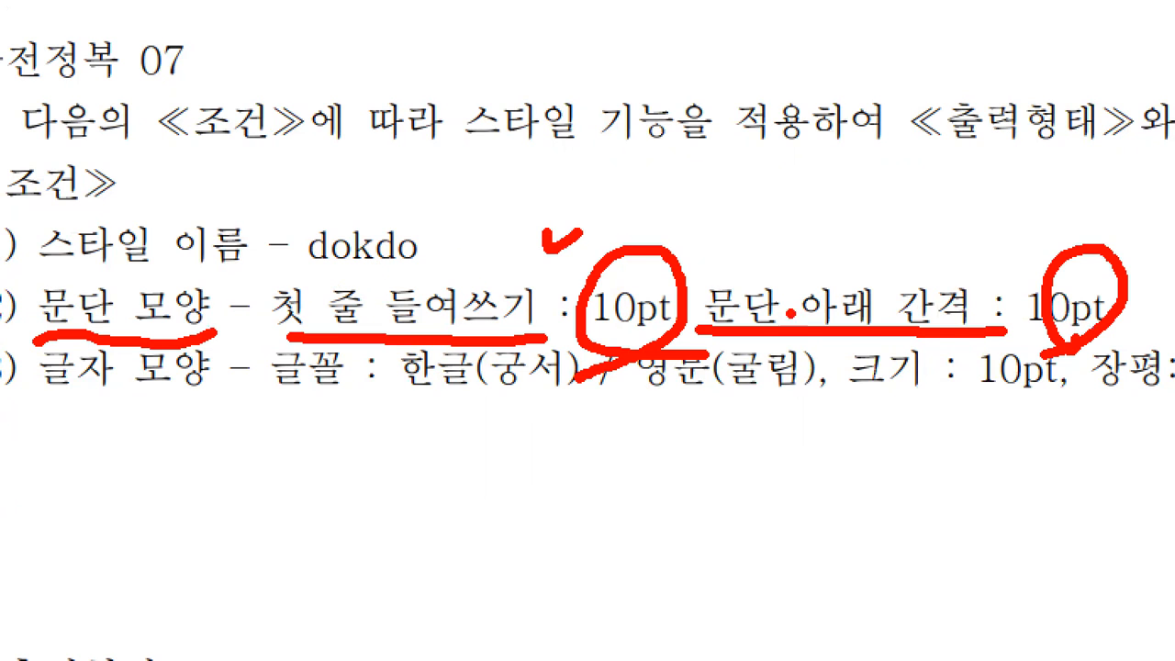
pyautogui.moveTo(1072, 222)
pyautogui.mouseDown()
pyautogui.moveTo(1074, 237)
pyautogui.moveTo(1089, 228)
pyautogui.moveTo(1087, 241)
pyautogui.mouseUp()
pyautogui.hotkey('alt', 'Tab')
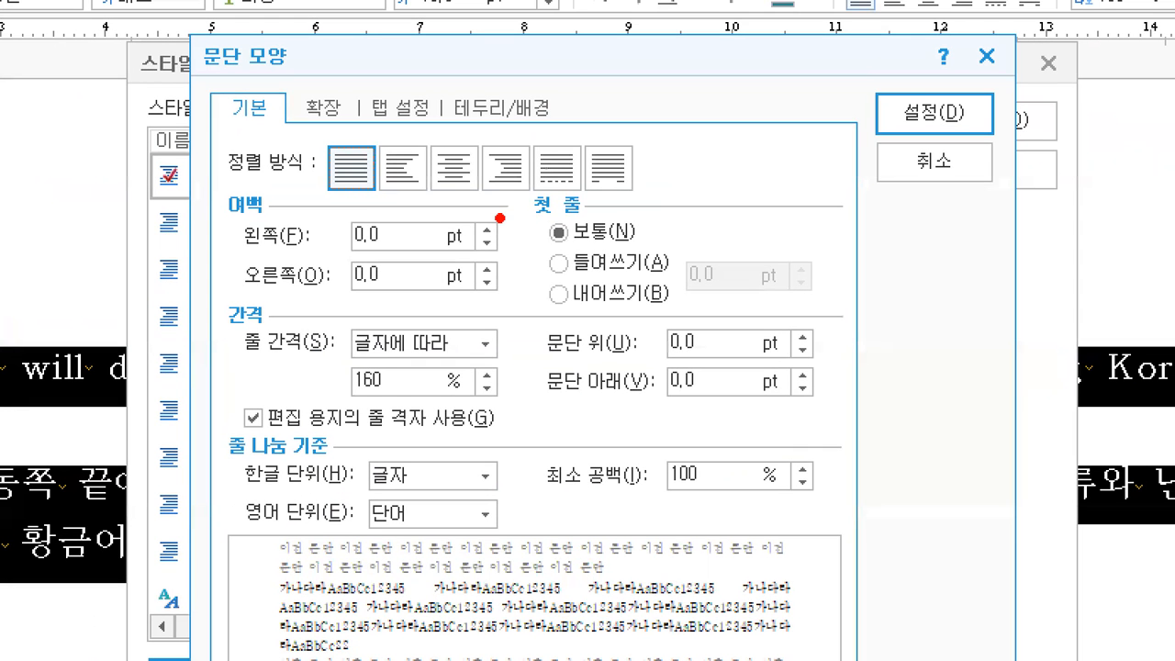
# - Give the dokdo style an indented first line of 10.0 pt, per the task sheet
pyautogui.moveTo(192, 95)
pyautogui.mouseDown()
pyautogui.moveTo(296, 47)
pyautogui.moveTo(189, 26)
pyautogui.moveTo(191, 106)
pyautogui.mouseUp()
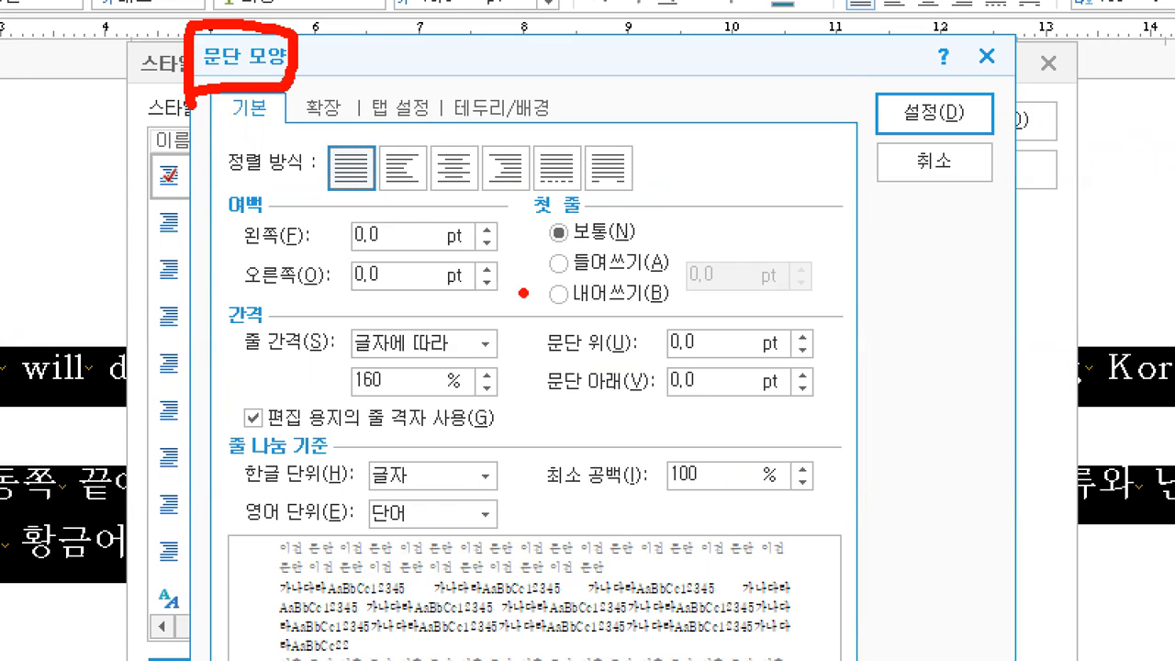
pyautogui.moveTo(275, 191); pyautogui.dragTo(219, 228)
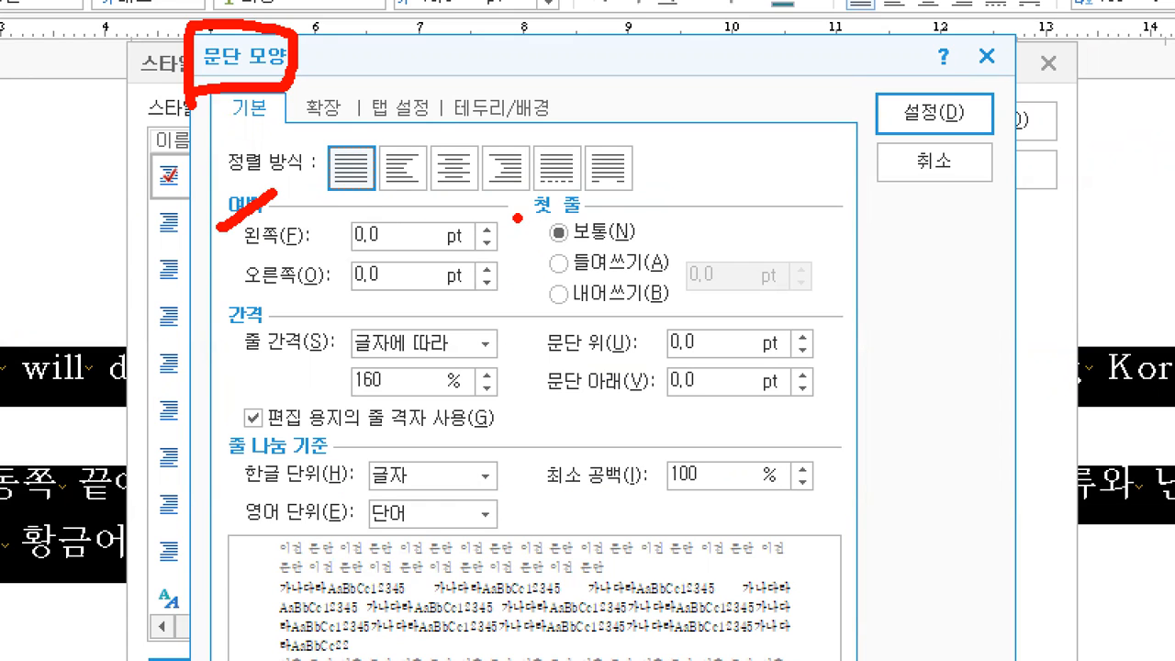
pyautogui.moveTo(517, 218); pyautogui.dragTo(576, 220)
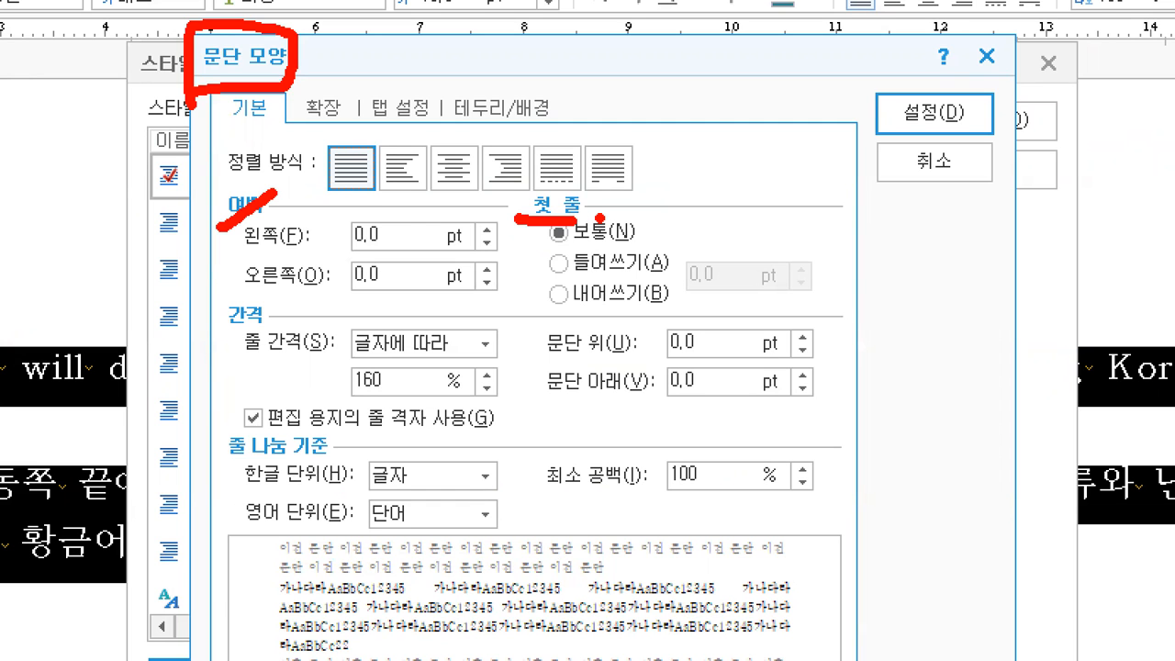
pyautogui.hotkey('alt', 'Tab')
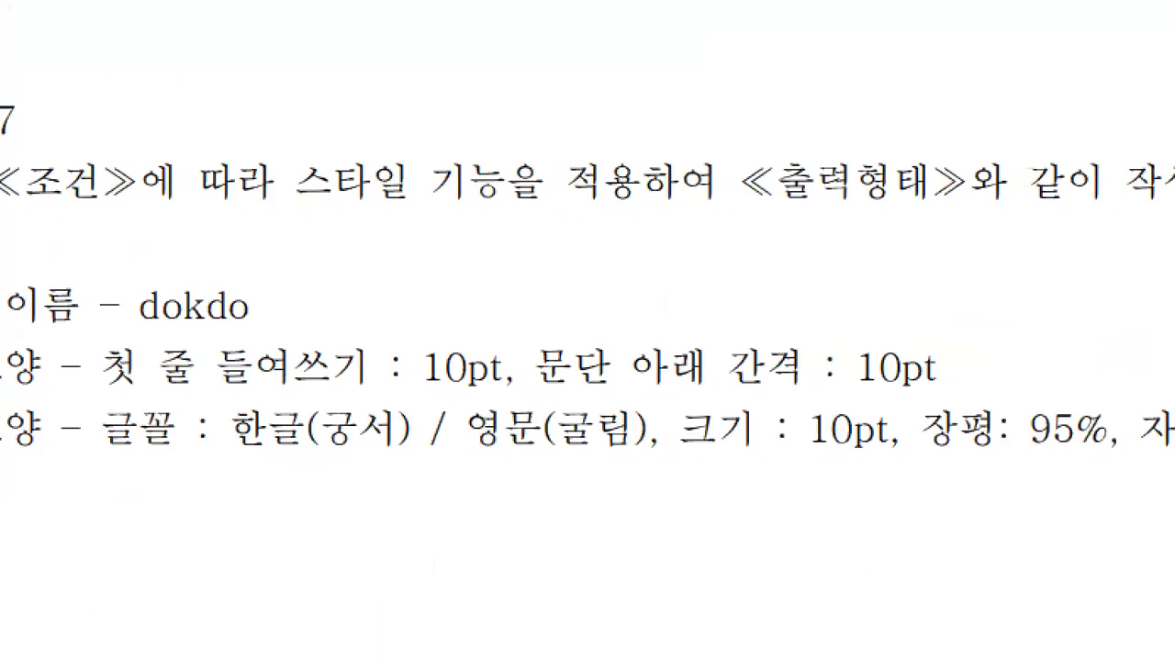
pyautogui.moveTo(138, 389); pyautogui.dragTo(534, 385)
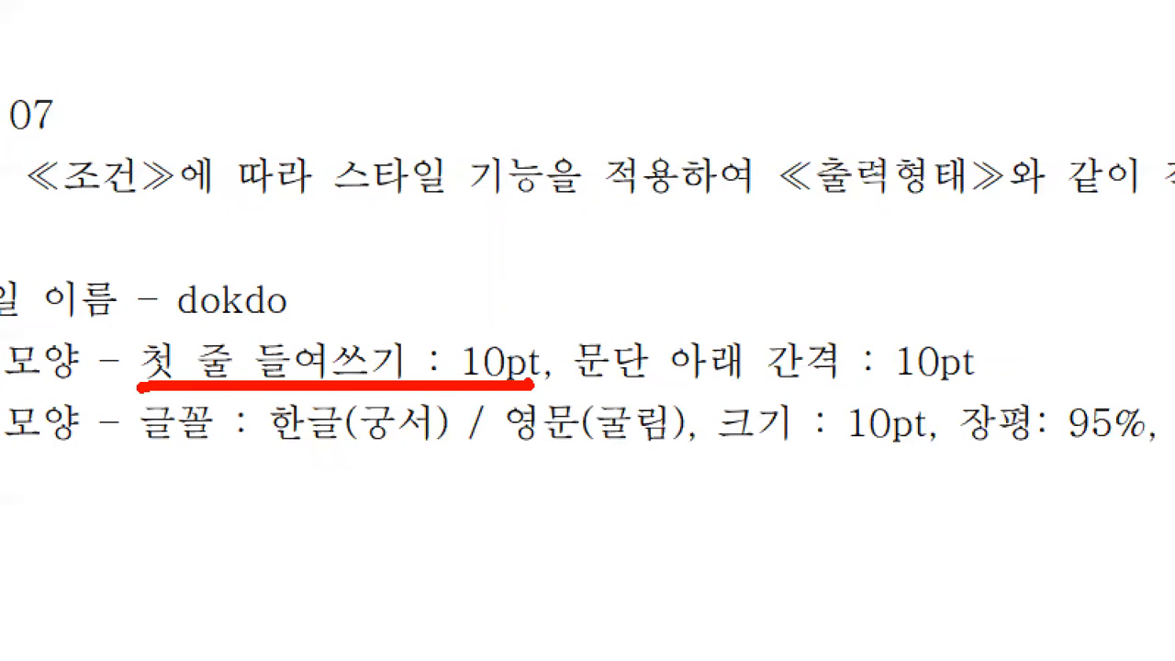
pyautogui.hotkey('alt', 'Tab')
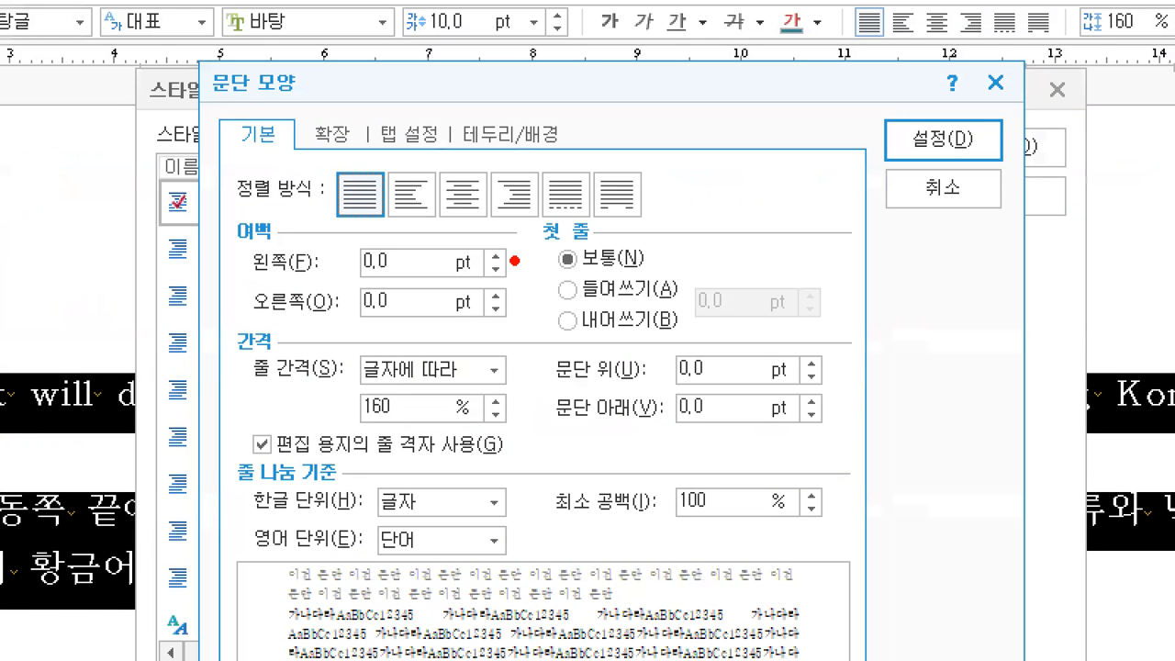
pyautogui.moveTo(500, 224); pyautogui.dragTo(527, 218)
pyautogui.moveTo(548, 286); pyautogui.dragTo(577, 282)
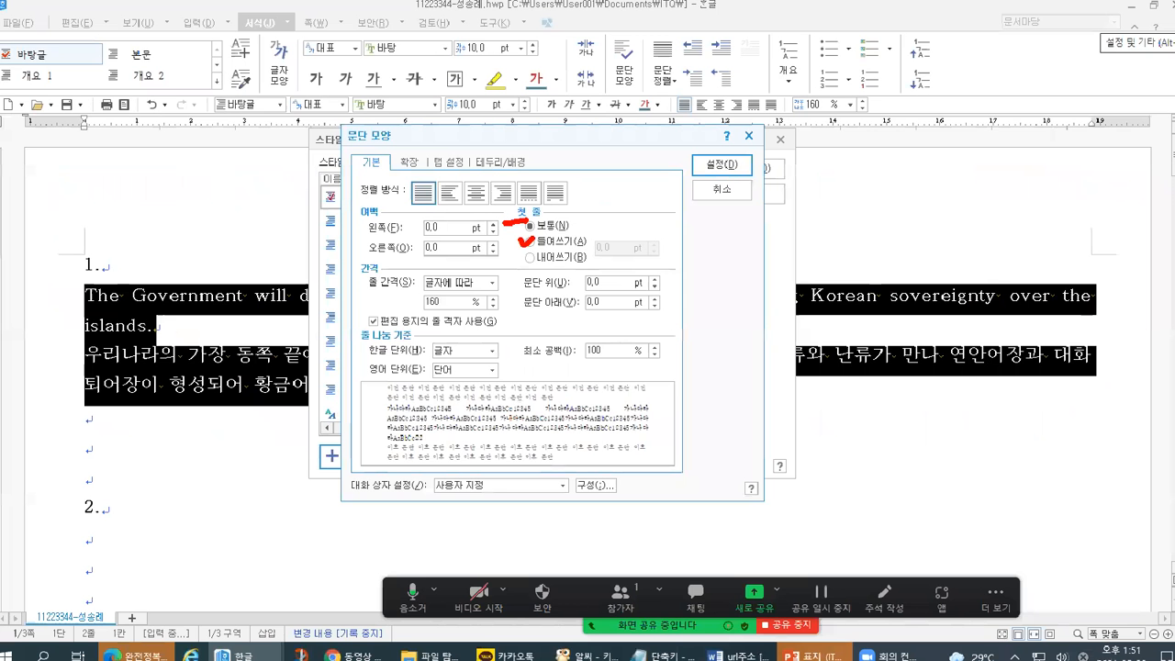
pyautogui.click(669, 294)
pyautogui.click(615, 248)
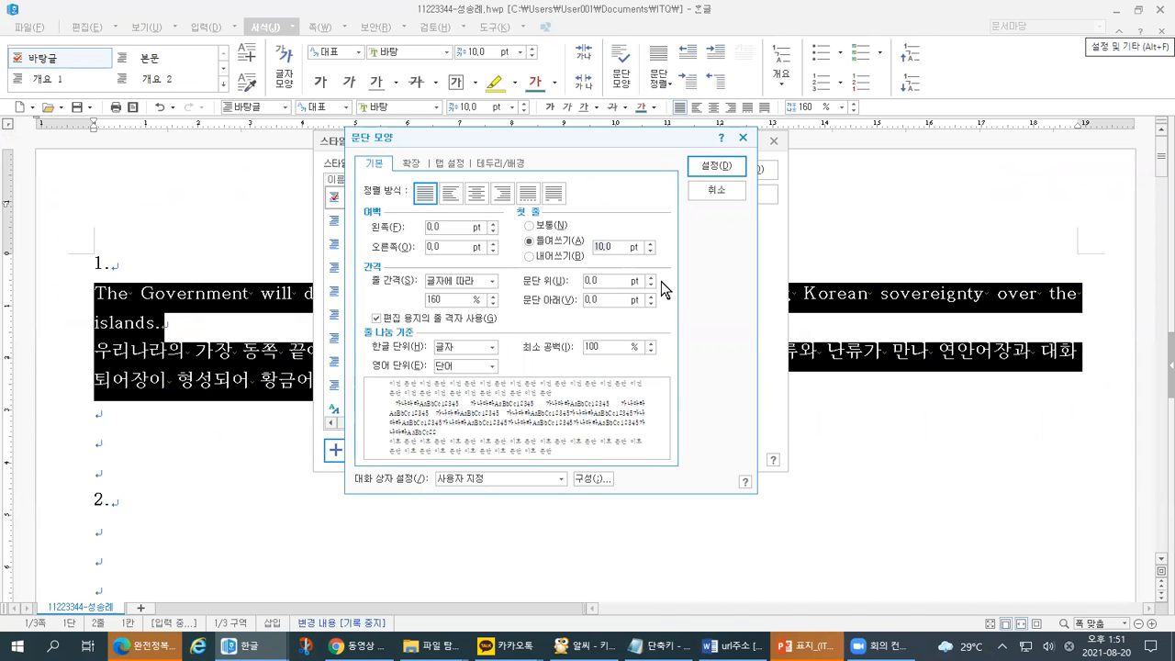
# - Set the 문단 아래 (space below) value to 10 pt
pyautogui.hotkey('alt', 'Tab')
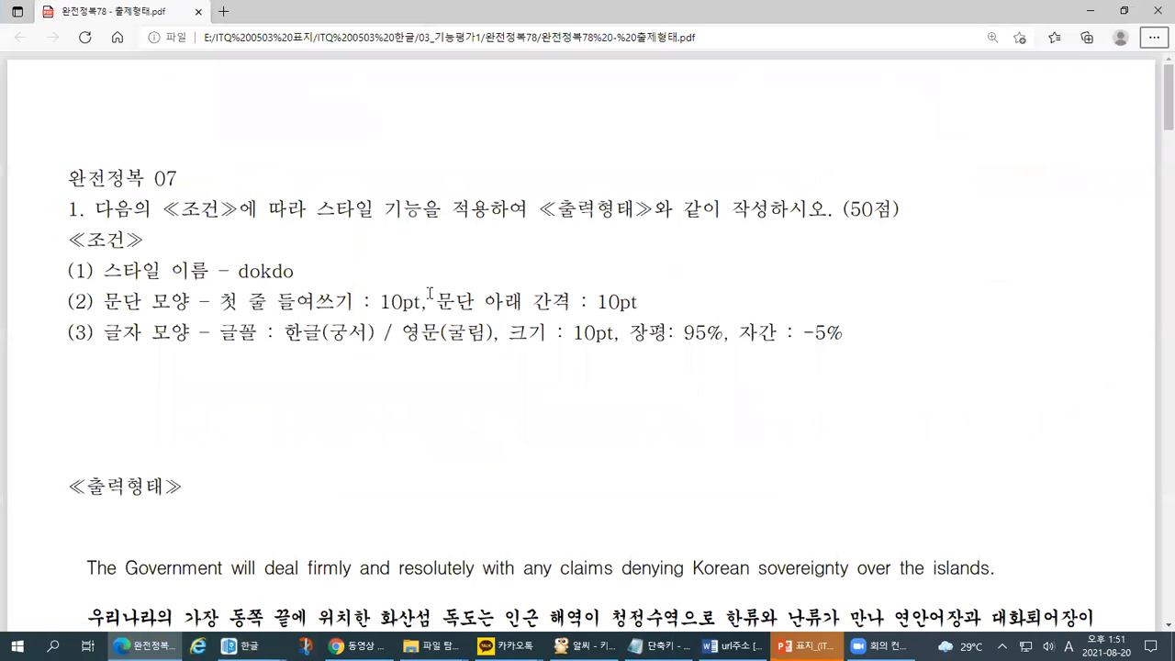
pyautogui.hotkey('ctrl', '1')
pyautogui.click(429, 292)
pyautogui.moveTo(454, 339); pyautogui.dragTo(816, 336)
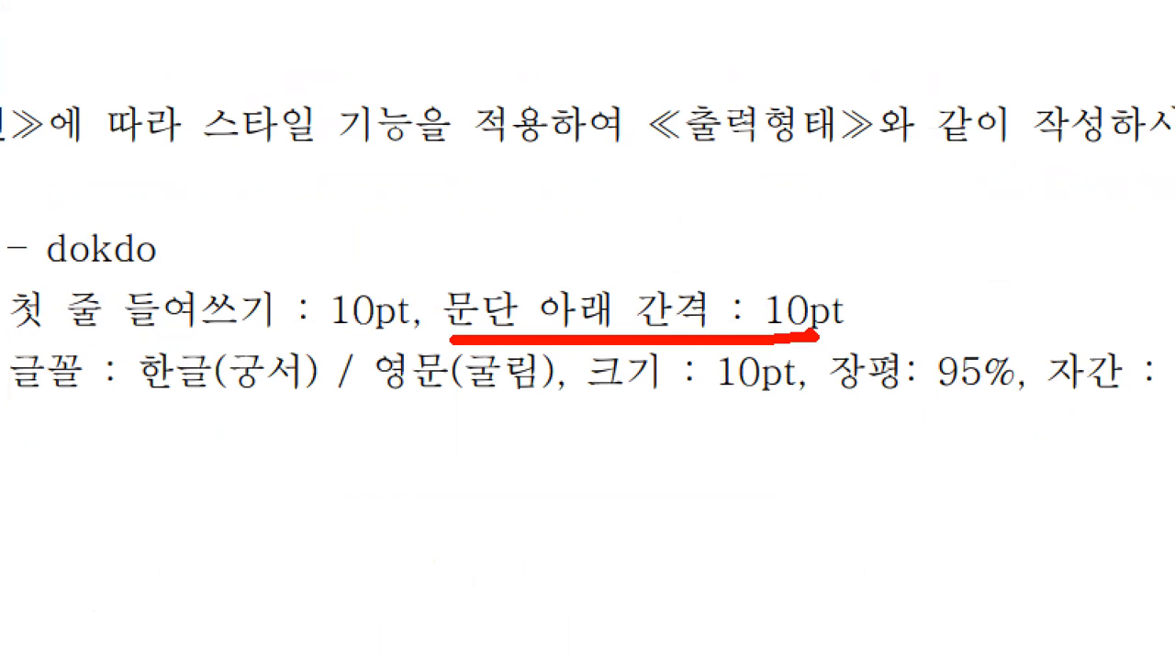
pyautogui.press('Escape')
pyautogui.hotkey('alt', 'Tab')
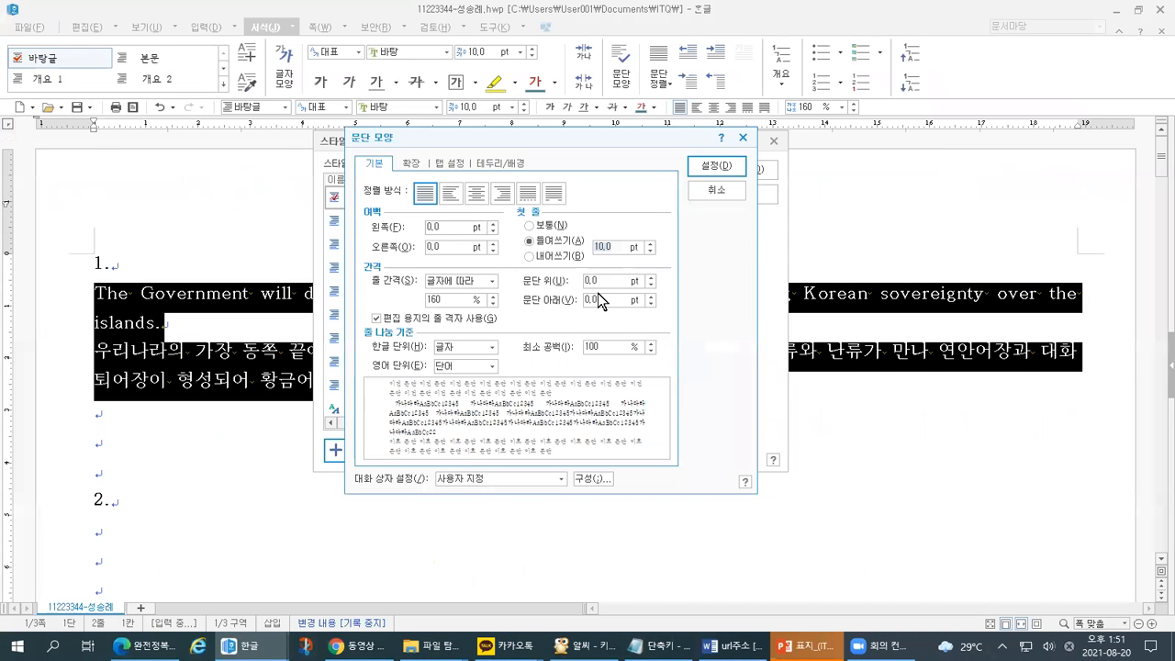
pyautogui.hotkey('ctrl', '1')
pyautogui.click(572, 241)
pyautogui.moveTo(156, 312); pyautogui.dragTo(188, 303)
pyautogui.moveTo(459, 382)
pyautogui.mouseDown()
pyautogui.moveTo(561, 376)
pyautogui.moveTo(595, 347)
pyautogui.moveTo(624, 389)
pyautogui.mouseUp()
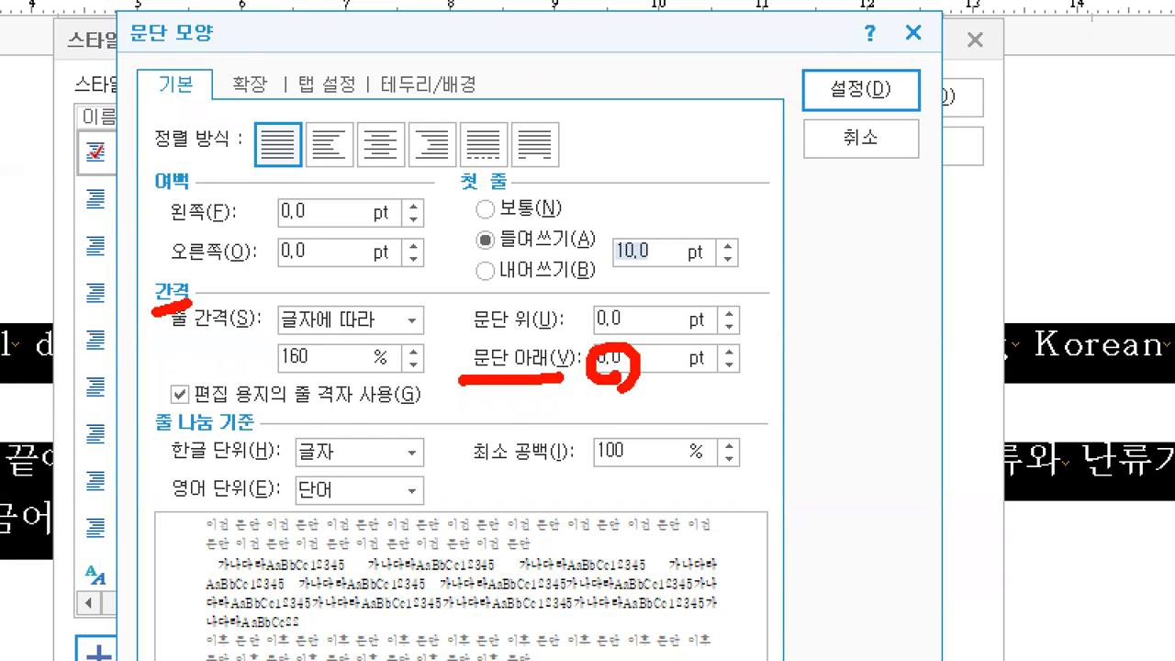
pyautogui.press('Escape')
pyautogui.click(601, 299)
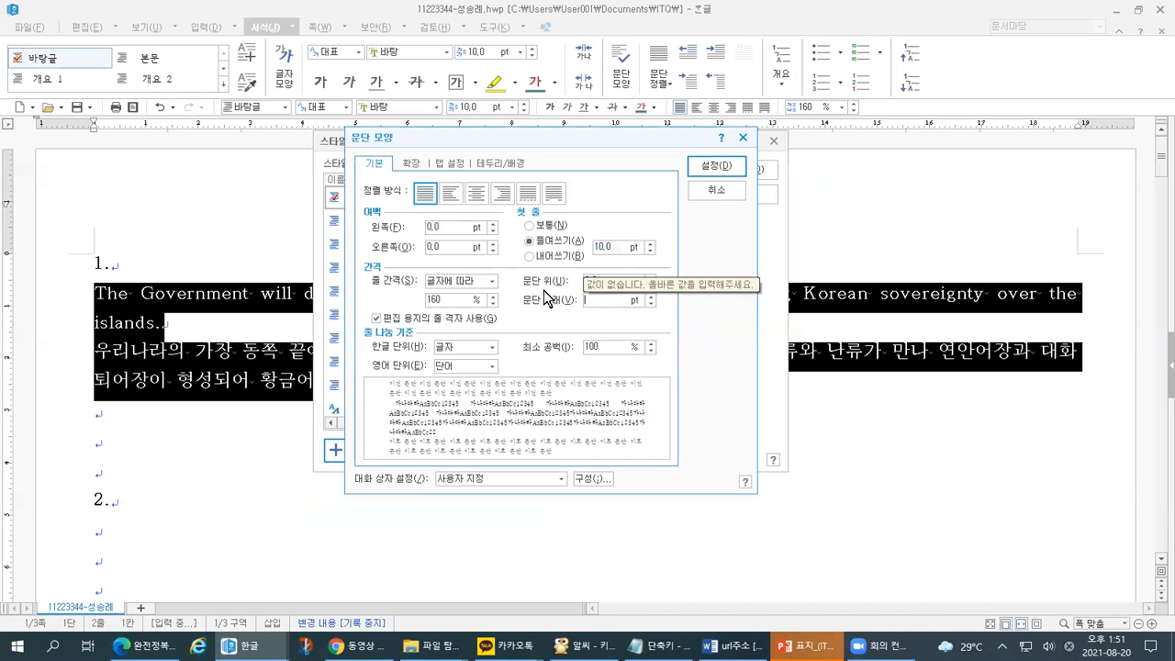
pyautogui.press('BackSpace')
pyautogui.press('BackSpace')
pyautogui.press('BackSpace')
pyautogui.write('10')
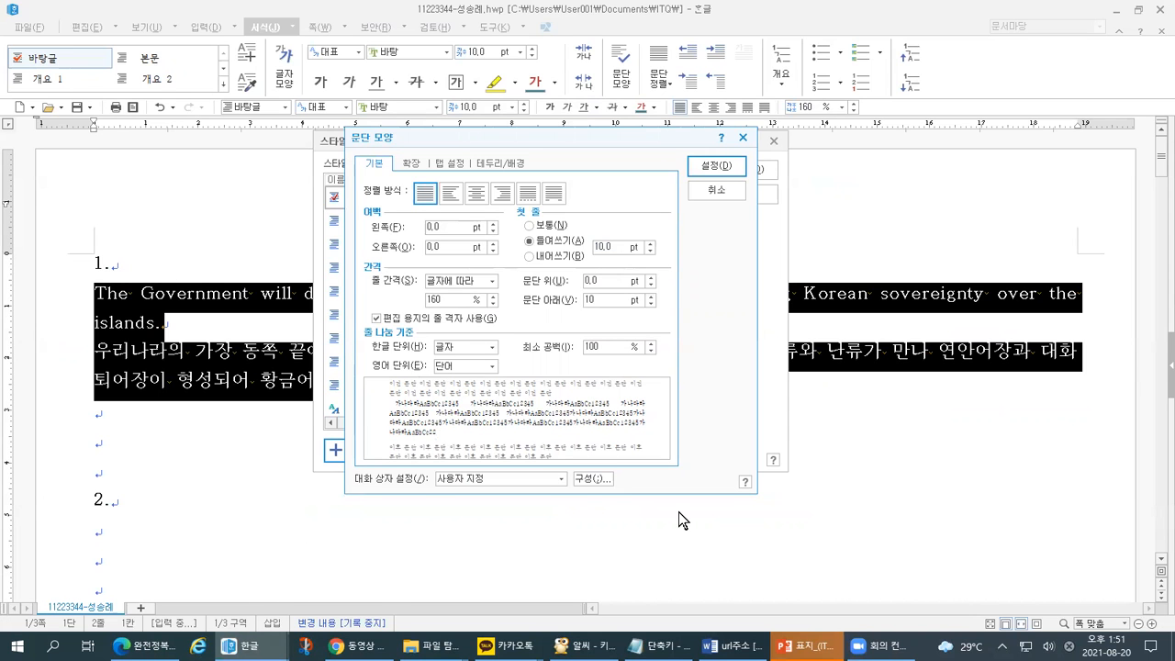
# - Check the 10 pt indent and 10 pt space below against the task sheet, then apply with 설정
pyautogui.hotkey('alt', 'Tab')
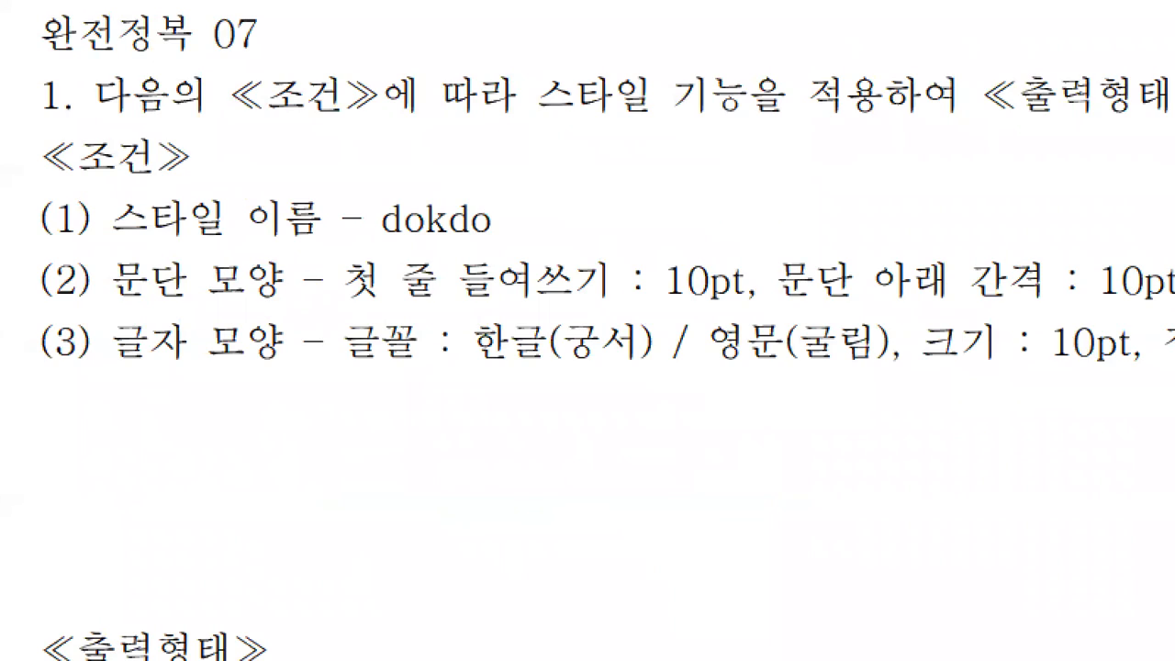
pyautogui.moveTo(92, 310)
pyautogui.mouseDown()
pyautogui.moveTo(290, 298)
pyautogui.moveTo(506, 315)
pyautogui.moveTo(739, 310)
pyautogui.mouseUp()
pyautogui.moveTo(823, 309); pyautogui.dragTo(1166, 321)
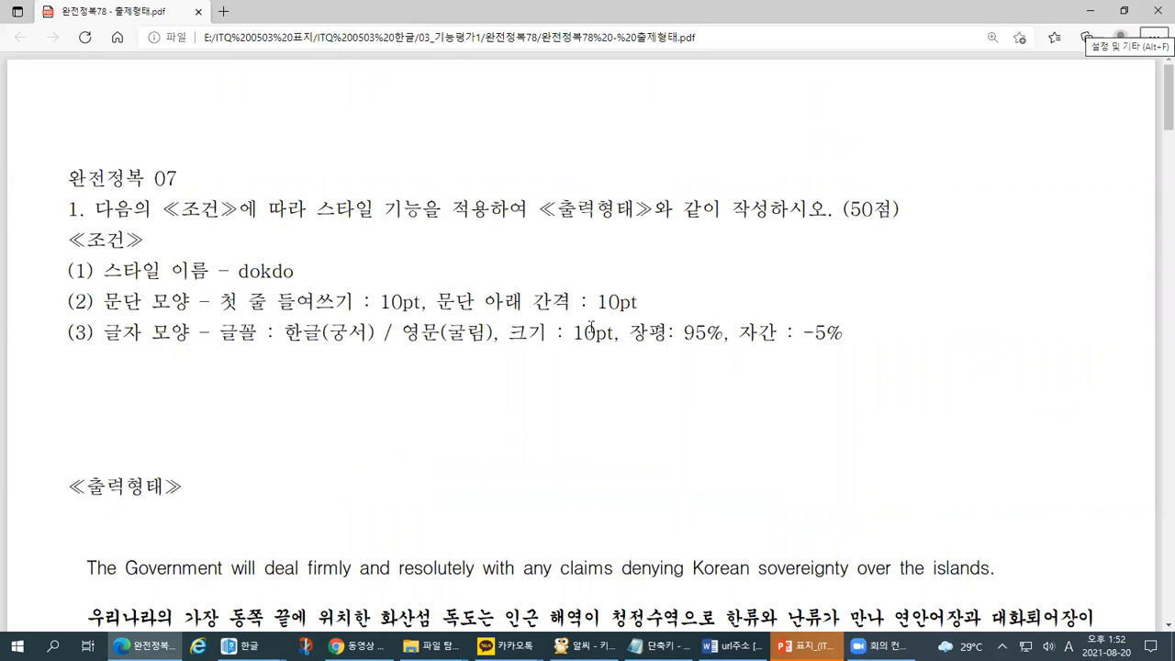
pyautogui.hotkey('alt', 'Tab')
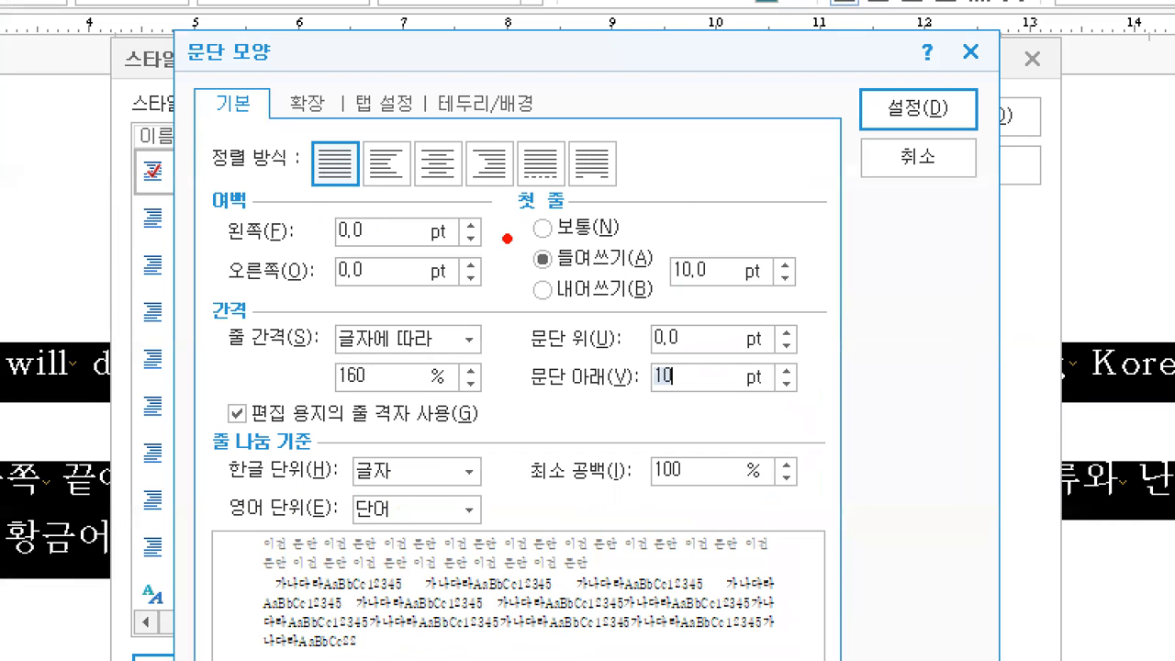
pyautogui.moveTo(516, 221); pyautogui.dragTo(555, 211)
pyautogui.moveTo(532, 273); pyautogui.dragTo(549, 271)
pyautogui.moveTo(622, 273)
pyautogui.mouseDown()
pyautogui.moveTo(679, 289)
pyautogui.moveTo(716, 271)
pyautogui.mouseUp()
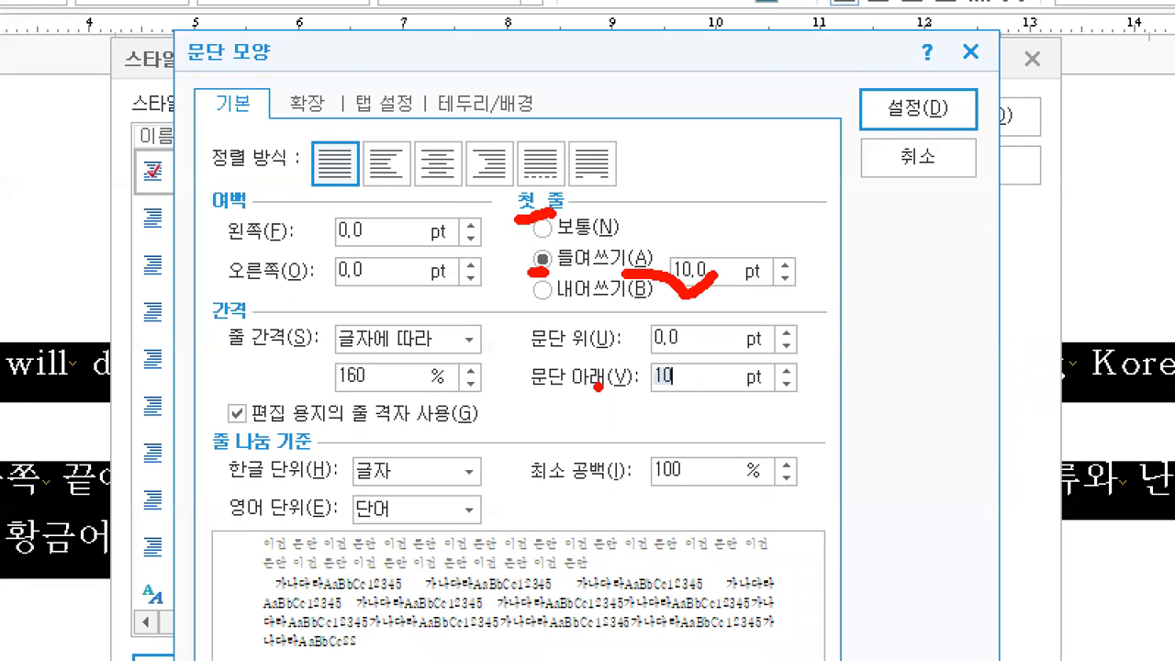
pyautogui.moveTo(517, 401); pyautogui.dragTo(613, 399)
pyautogui.moveTo(639, 401); pyautogui.dragTo(693, 390)
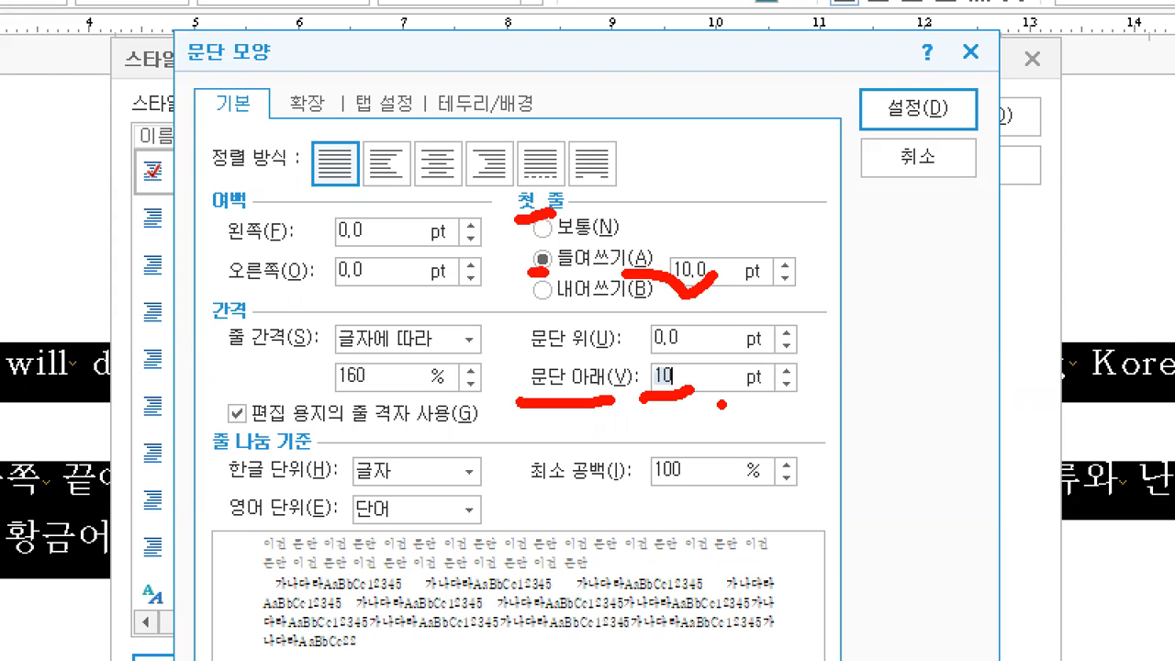
pyautogui.moveTo(878, 70)
pyautogui.mouseDown()
pyautogui.moveTo(883, 81)
pyautogui.moveTo(907, 72)
pyautogui.mouseUp()
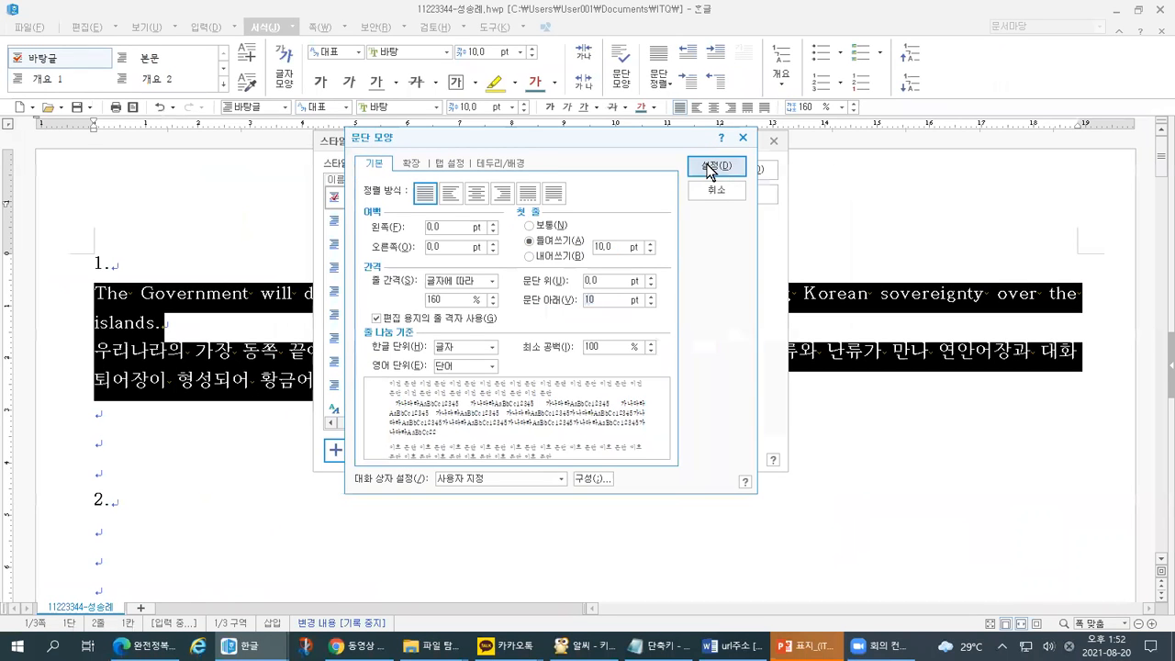
pyautogui.click(709, 168)
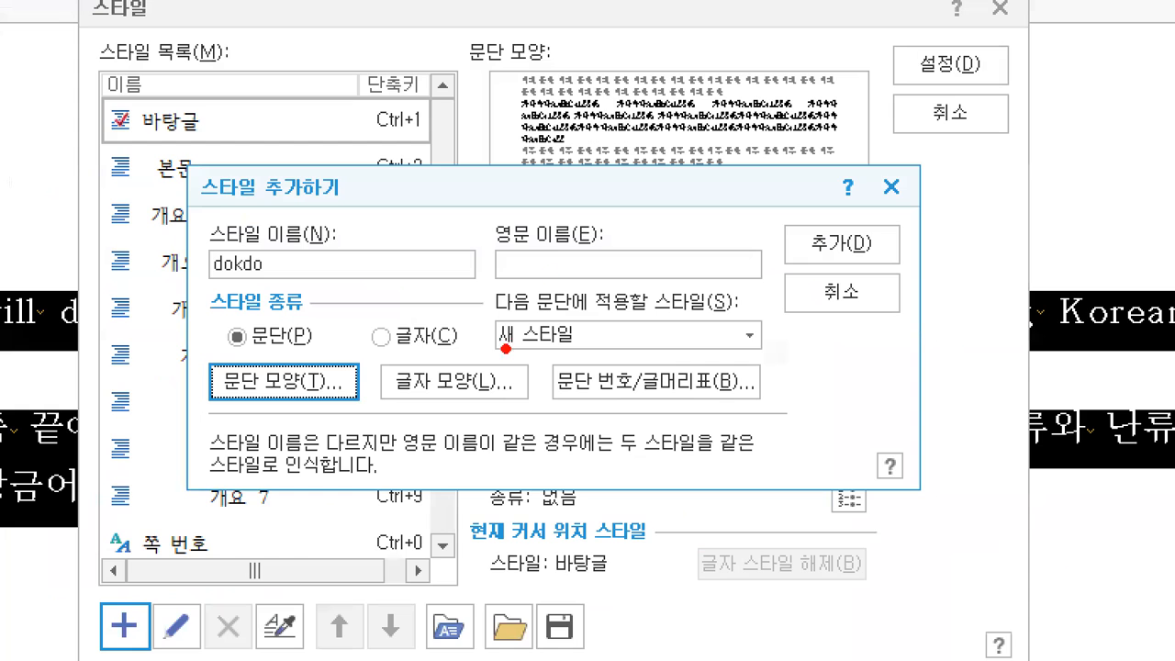
pyautogui.moveTo(189, 365)
pyautogui.mouseDown()
pyautogui.moveTo(200, 384)
pyautogui.moveTo(218, 354)
pyautogui.mouseUp()
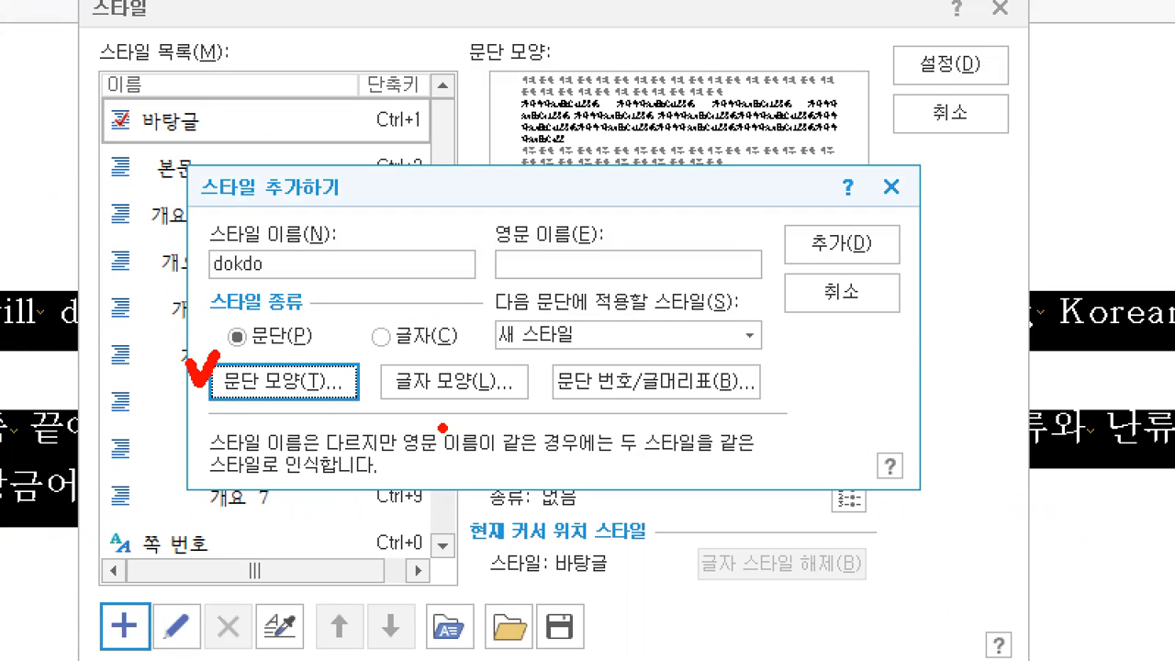
pyautogui.moveTo(383, 402); pyautogui.dragTo(525, 397)
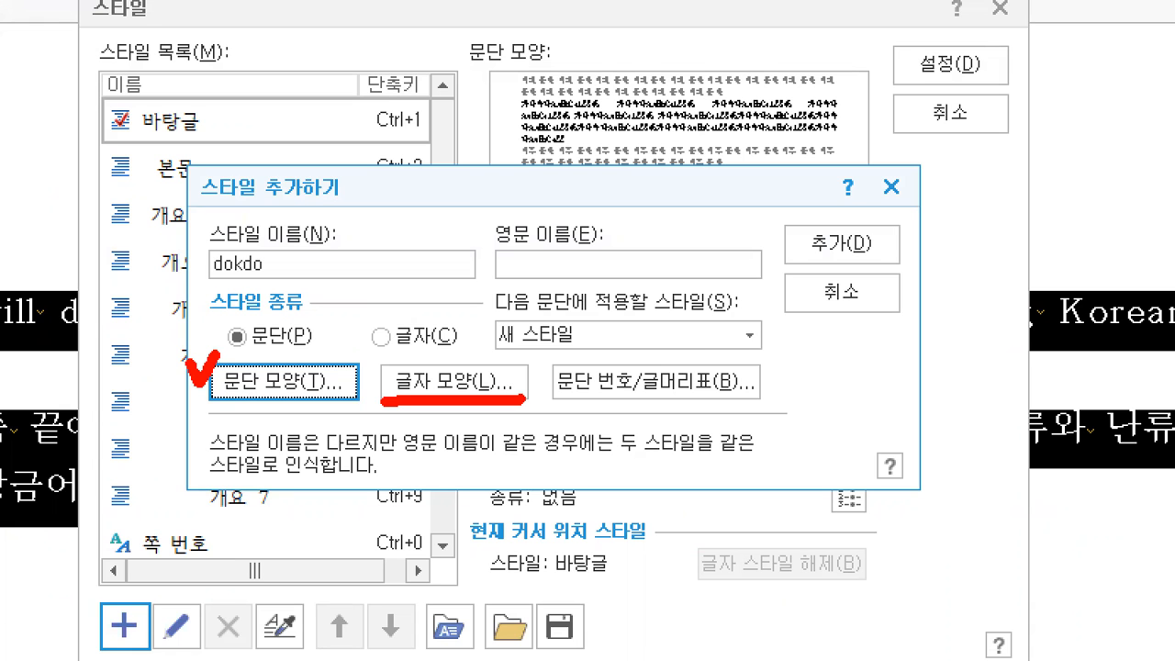
pyautogui.hotkey('alt', 'Tab')
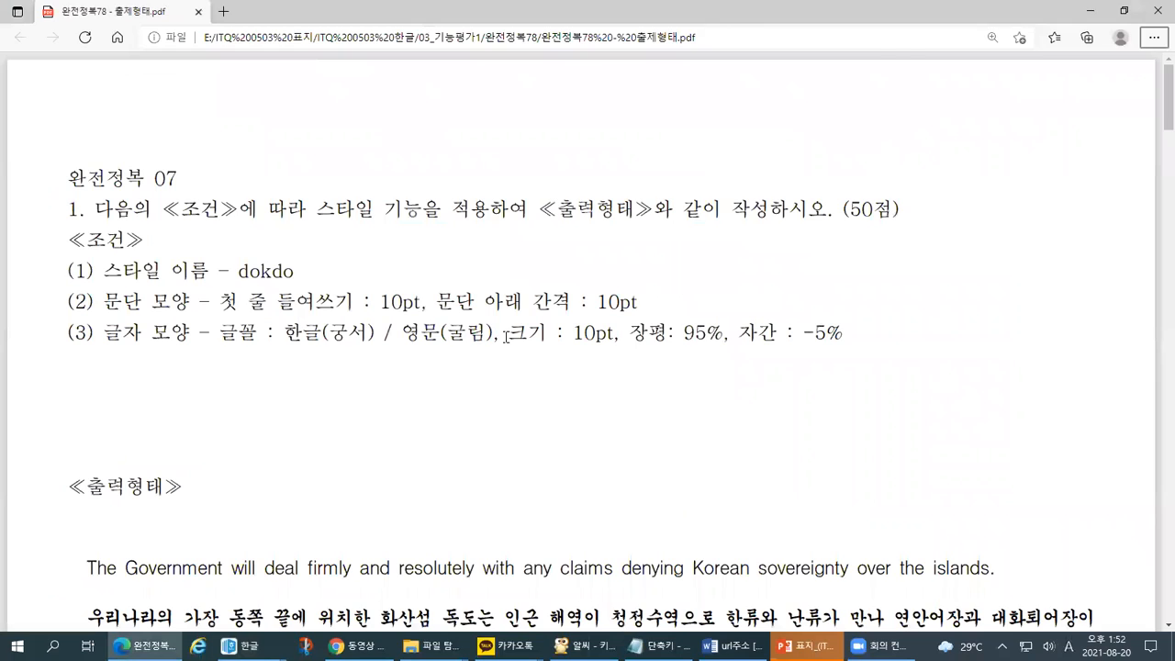
pyautogui.hotkey('ctrl', '1')
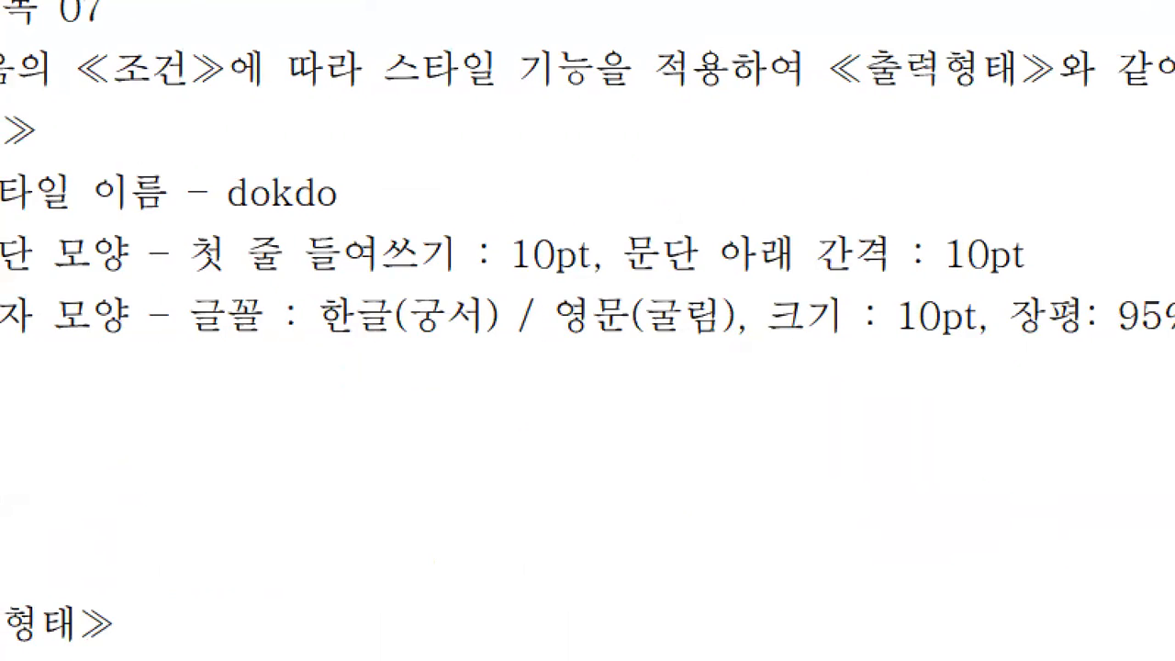
pyautogui.click(138, 302)
pyautogui.moveTo(4, 198); pyautogui.dragTo(110, 204)
pyautogui.moveTo(3, 372); pyautogui.dragTo(268, 397)
pyautogui.moveTo(405, 394); pyautogui.dragTo(834, 393)
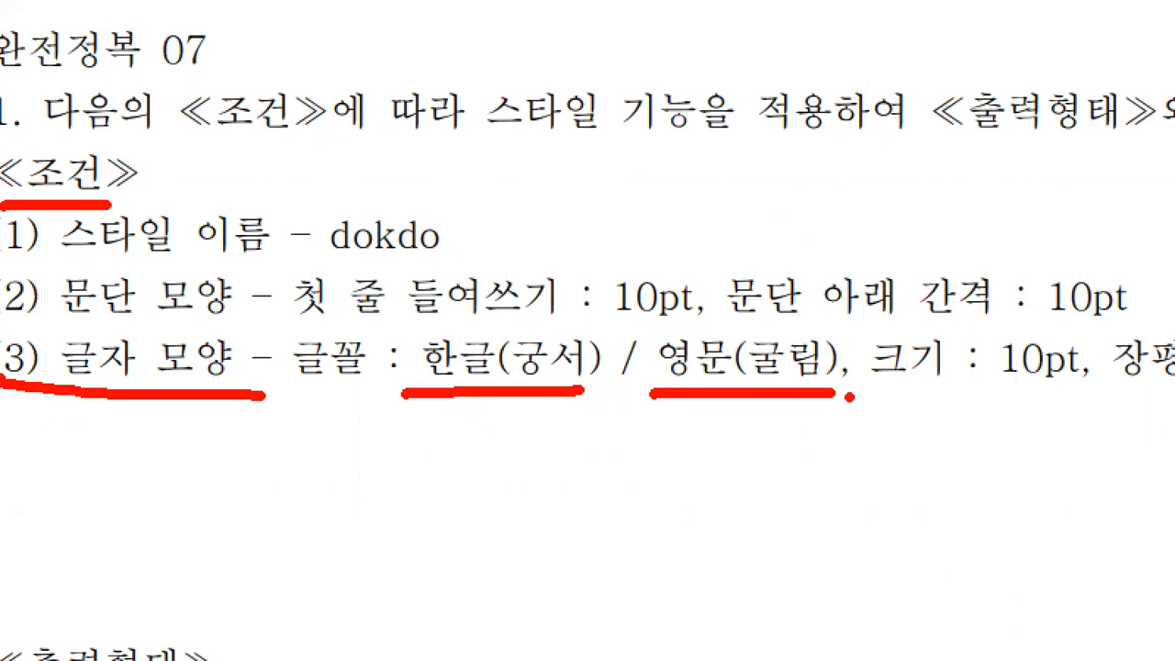
pyautogui.hotkey('alt', 'Tab')
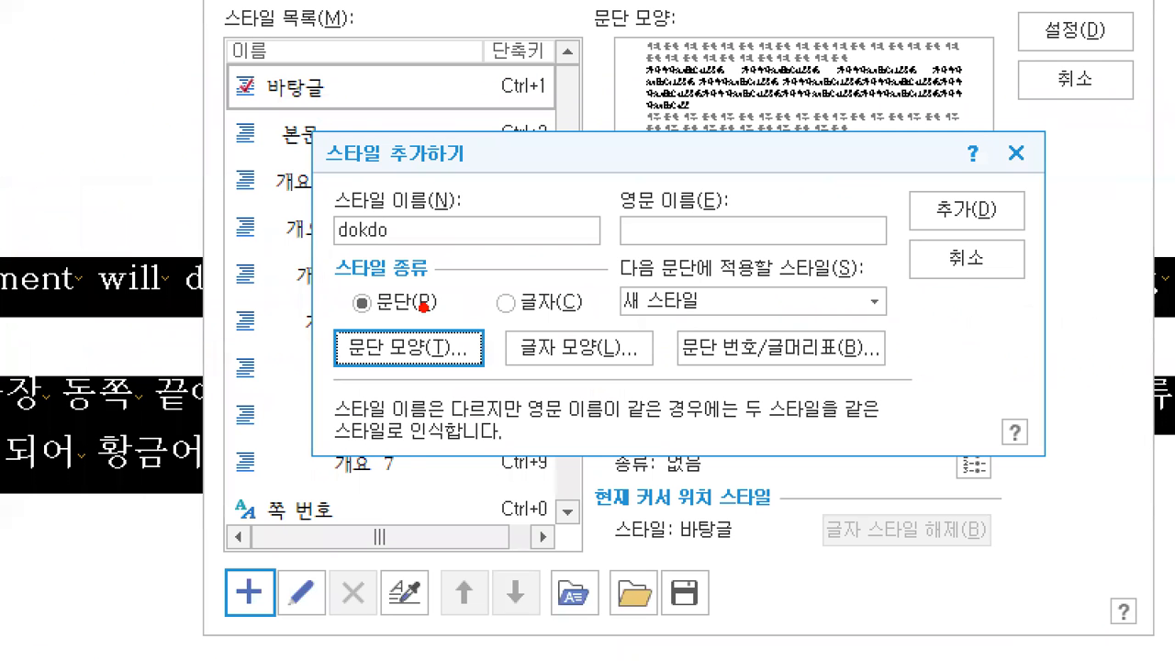
pyautogui.moveTo(462, 317)
pyautogui.mouseDown()
pyautogui.moveTo(468, 327)
pyautogui.moveTo(479, 313)
pyautogui.mouseUp()
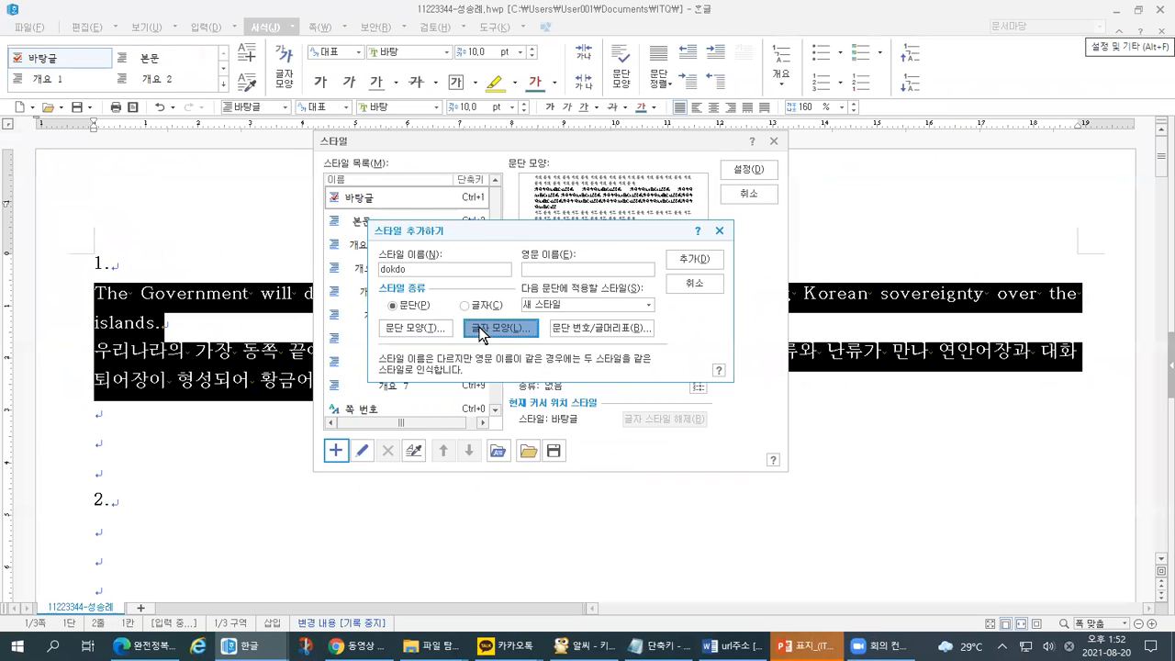
# - Bring up 글자 모양 for dokdo and review the required width and spacing values
pyautogui.click(578, 348)
pyautogui.moveTo(352, 157)
pyautogui.mouseDown()
pyautogui.moveTo(368, 168)
pyautogui.moveTo(358, 134)
pyautogui.mouseUp()
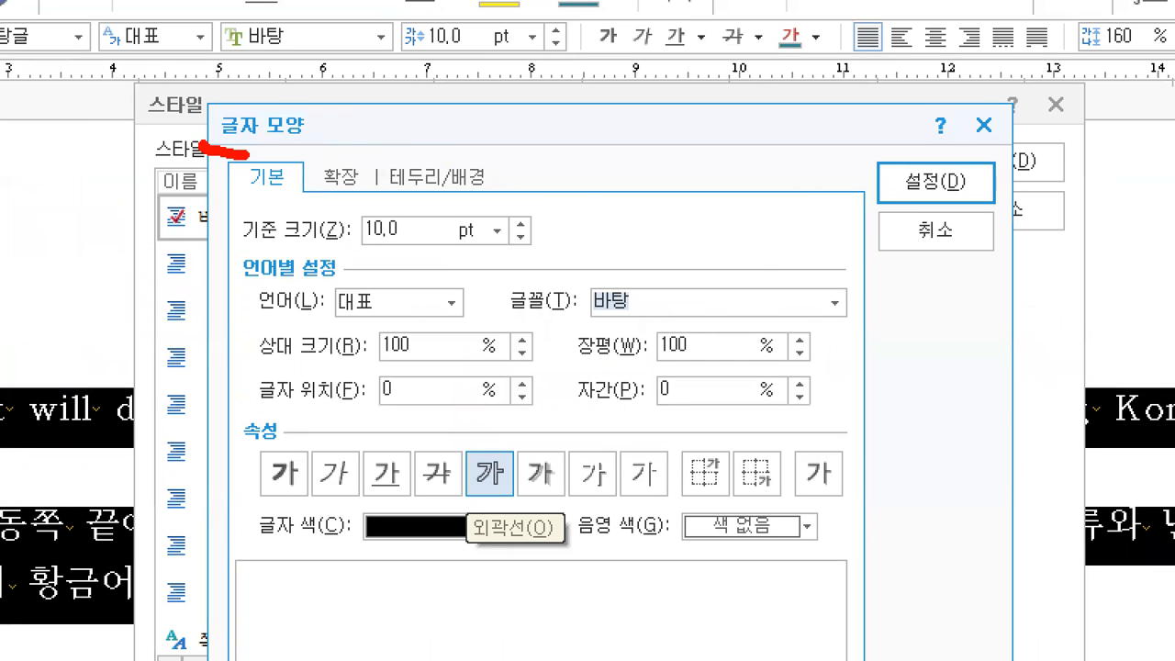
pyautogui.moveTo(222, 96); pyautogui.dragTo(216, 174)
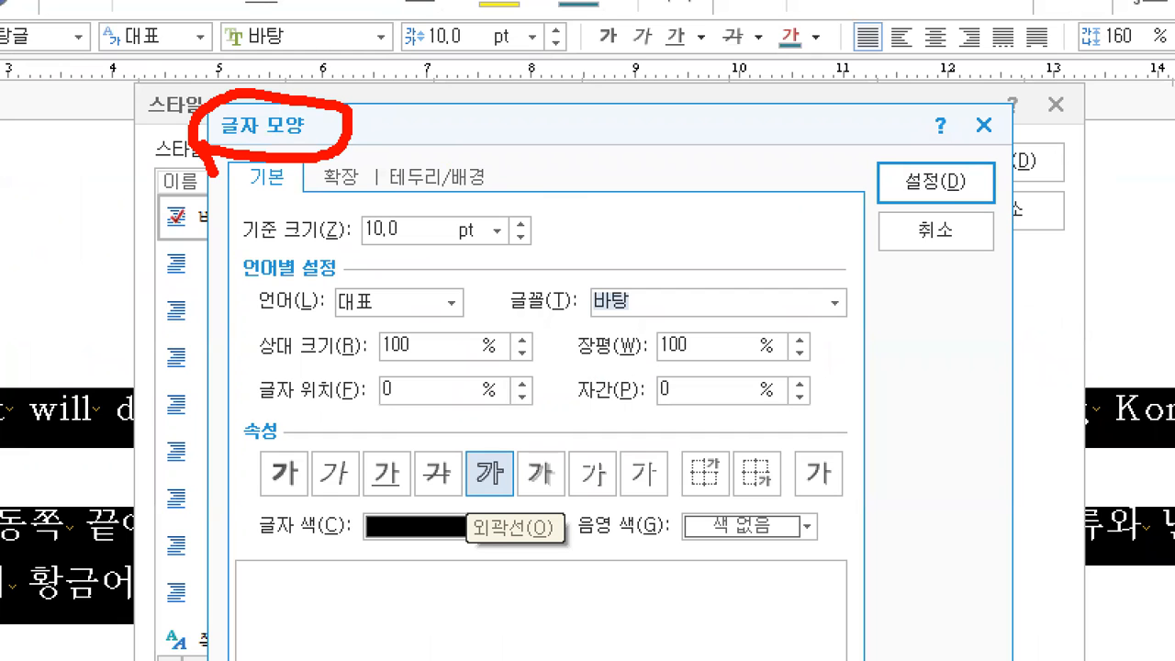
pyautogui.hotkey('alt', 'Tab')
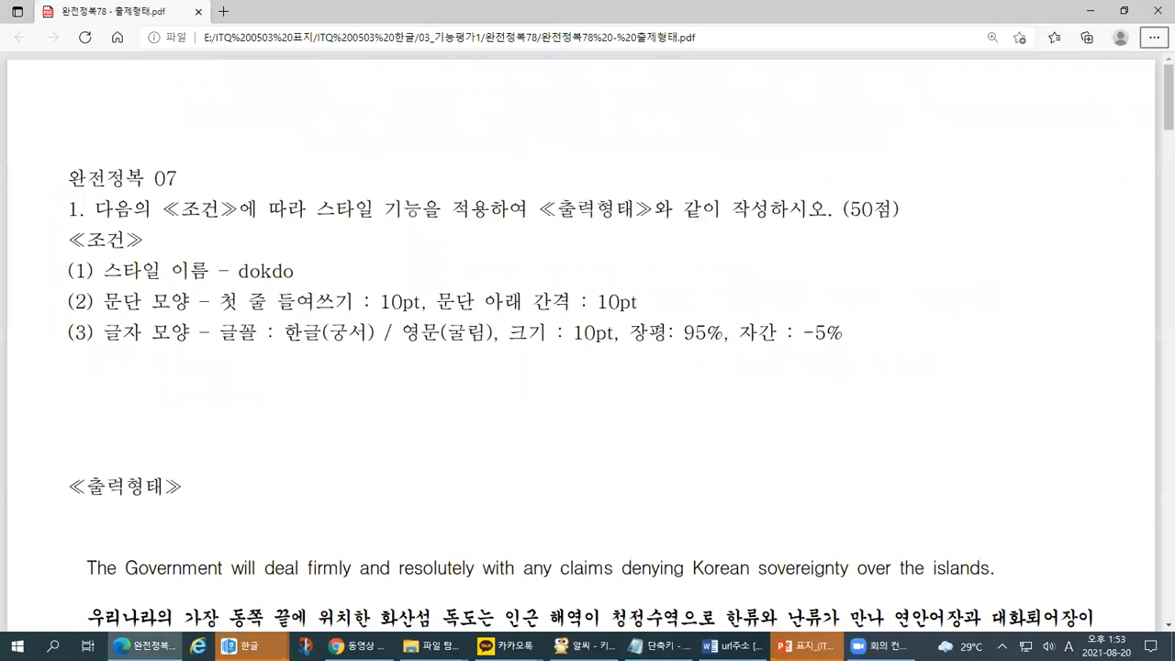
pyautogui.moveTo(625, 348); pyautogui.dragTo(833, 355)
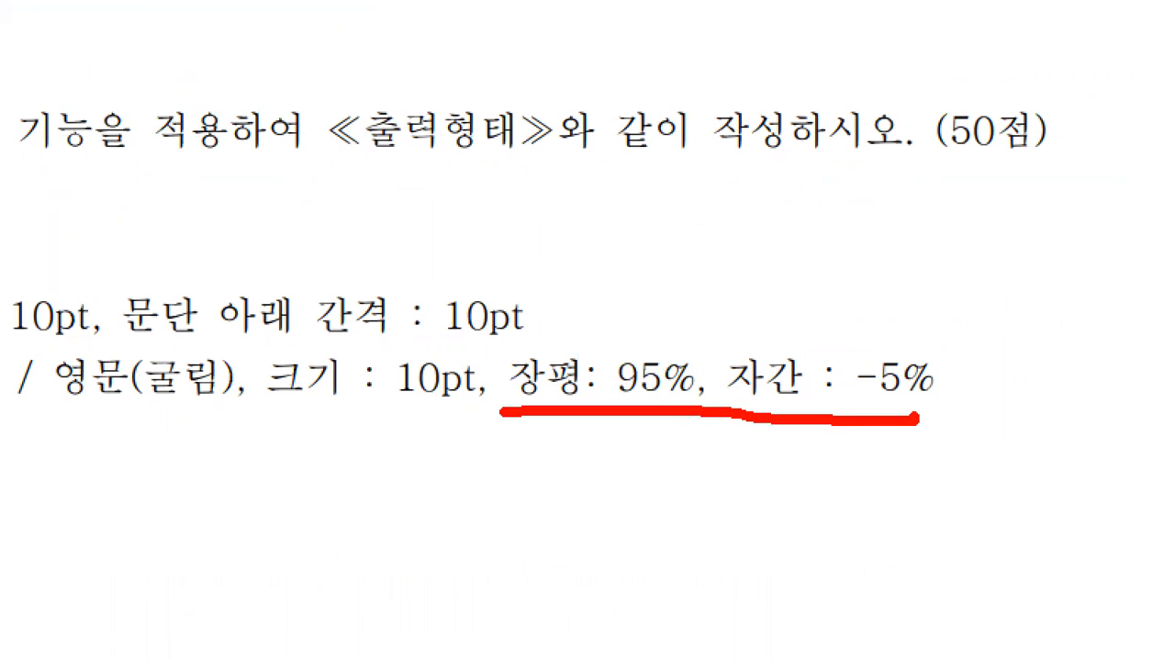
pyautogui.hotkey('alt', 'Tab')
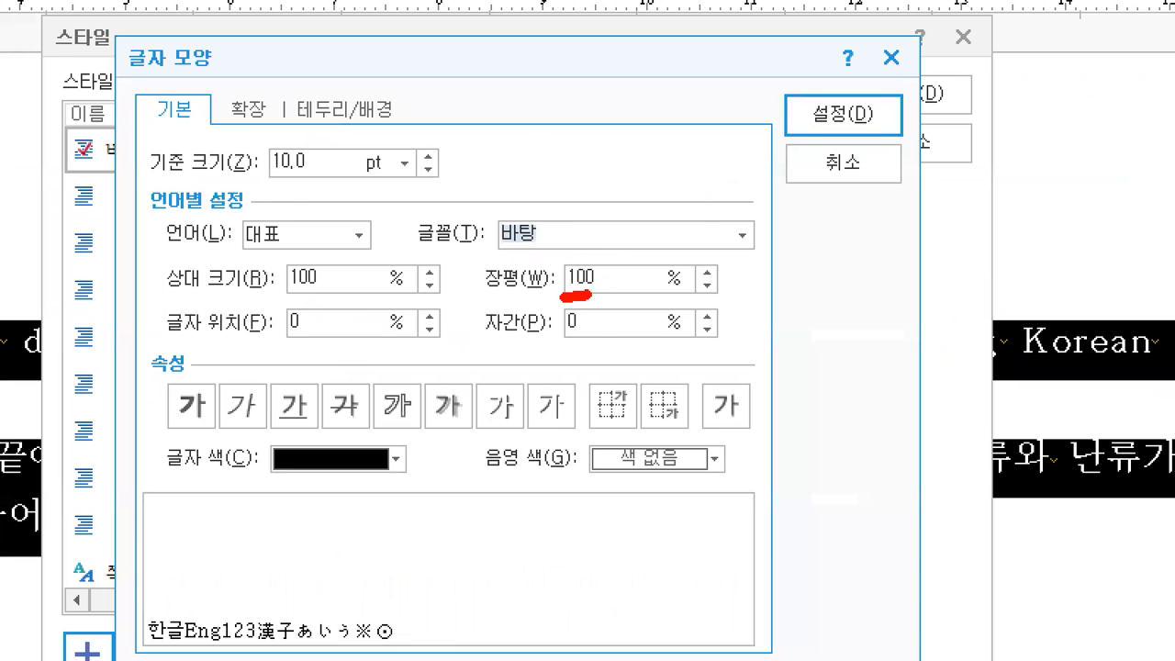
# - Set 장평 to 95% and 자간 to -5%, then apply with 설정
pyautogui.moveTo(587, 296); pyautogui.dragTo(593, 292)
pyautogui.moveTo(568, 336); pyautogui.dragTo(588, 327)
pyautogui.press('Escape')
pyautogui.press('Escape')
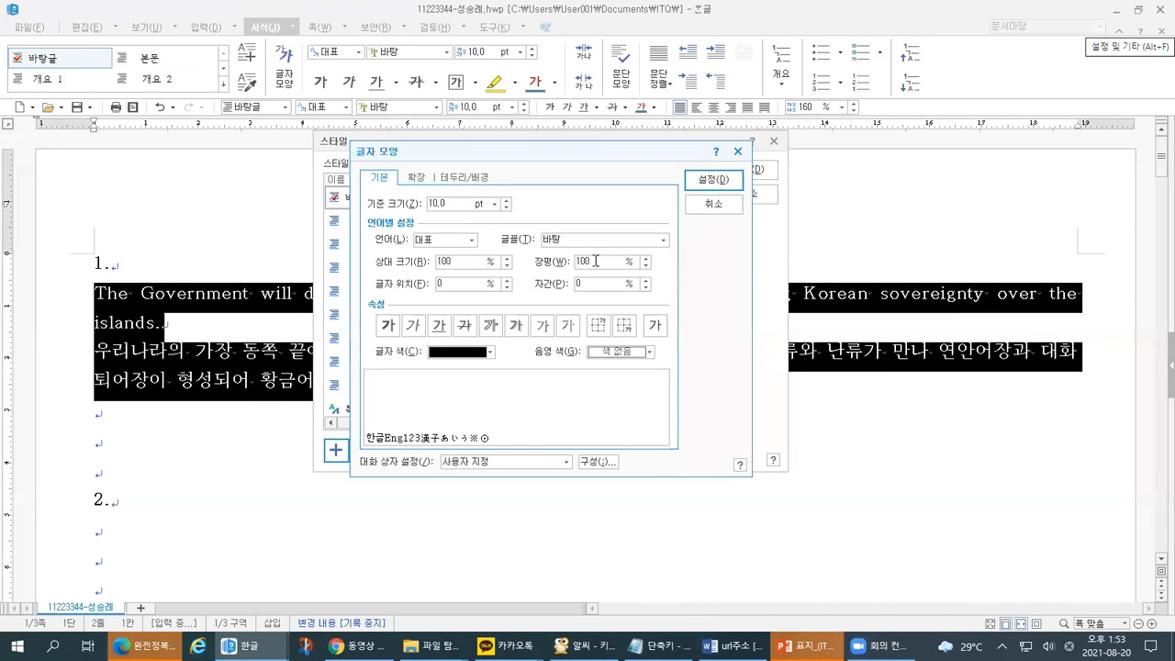
pyautogui.write('ㅓ')
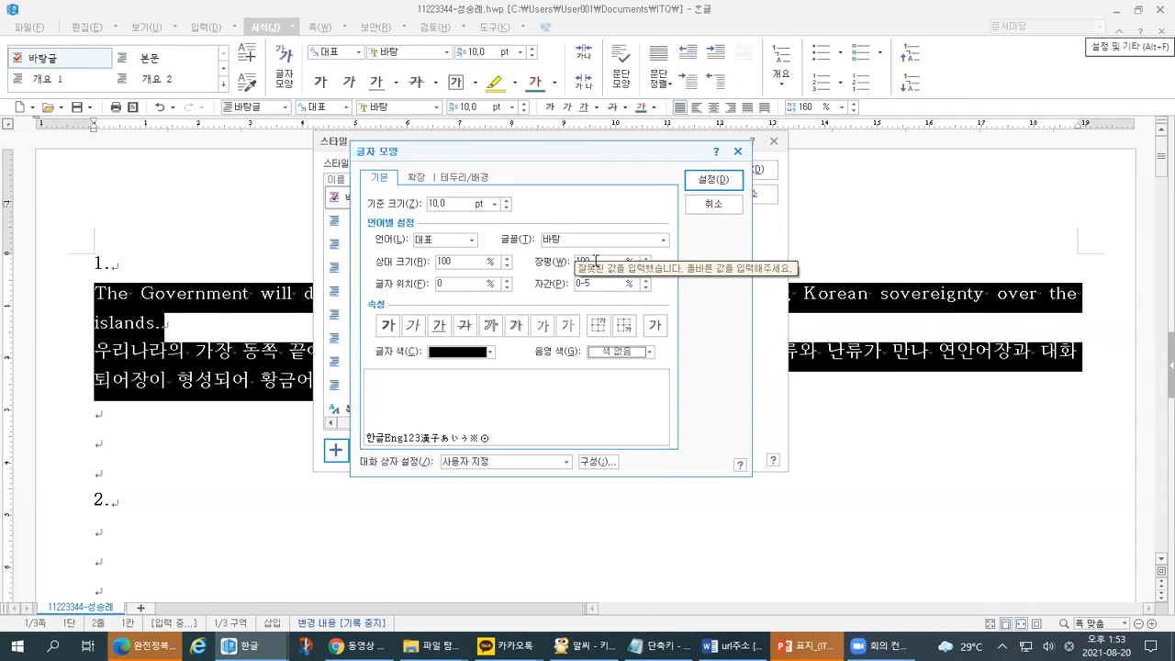
pyautogui.press('BackSpace')
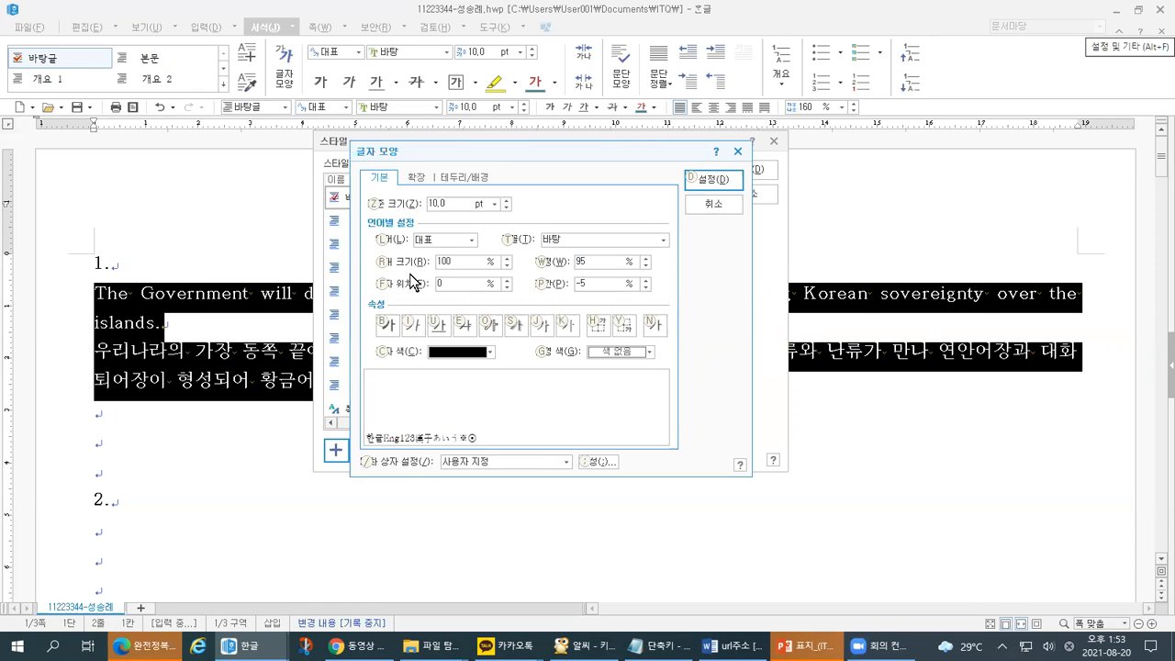
pyautogui.hotkey('alt', 'Tab')
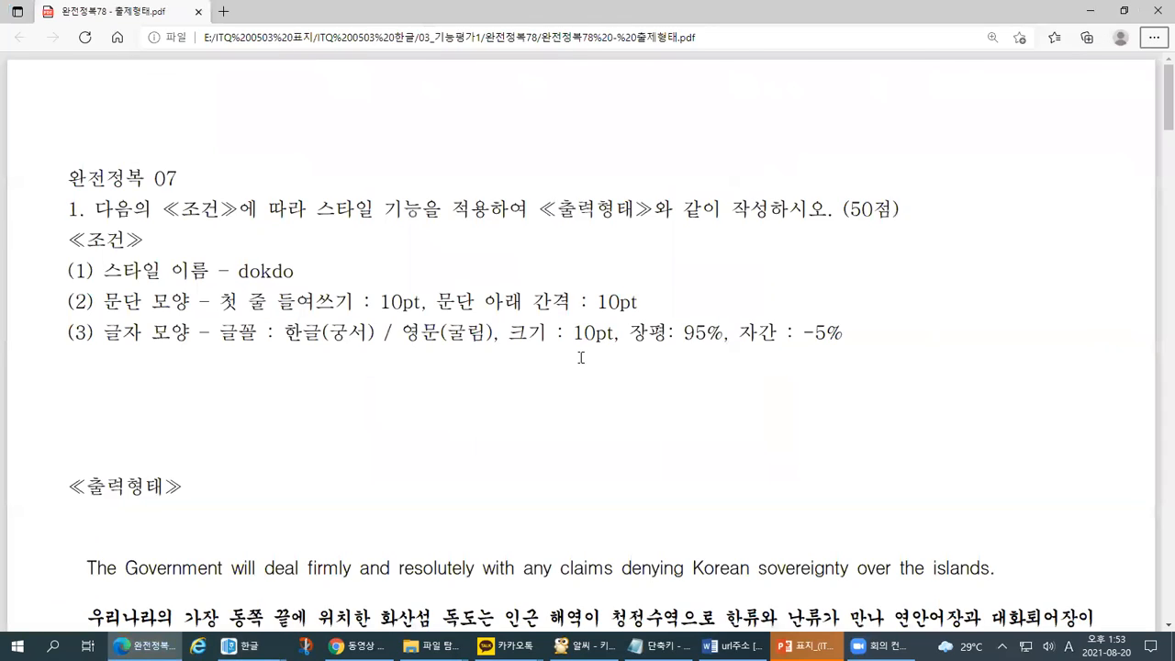
pyautogui.moveTo(596, 351); pyautogui.dragTo(1060, 361)
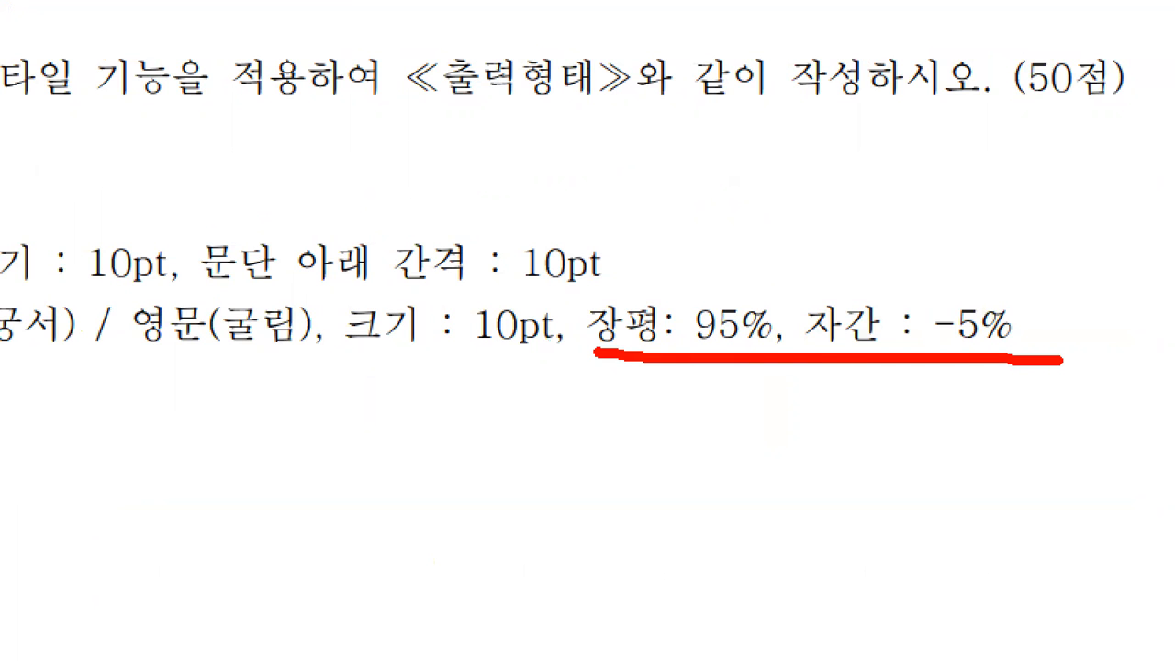
pyautogui.hotkey('alt', 'Tab')
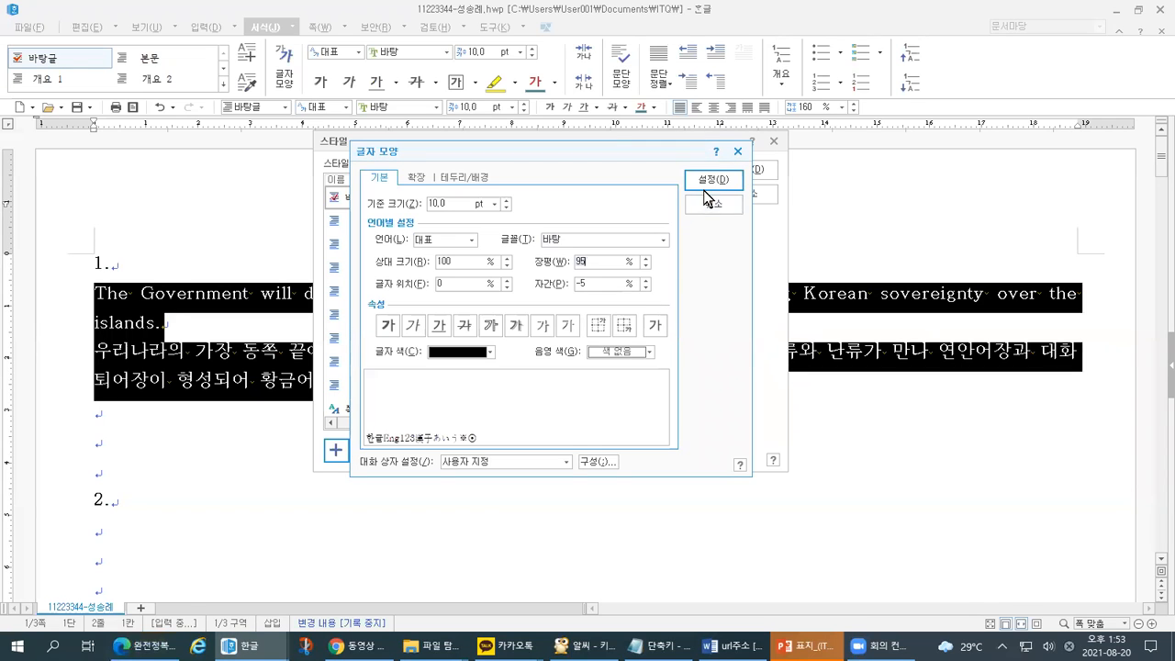
pyautogui.click(710, 185)
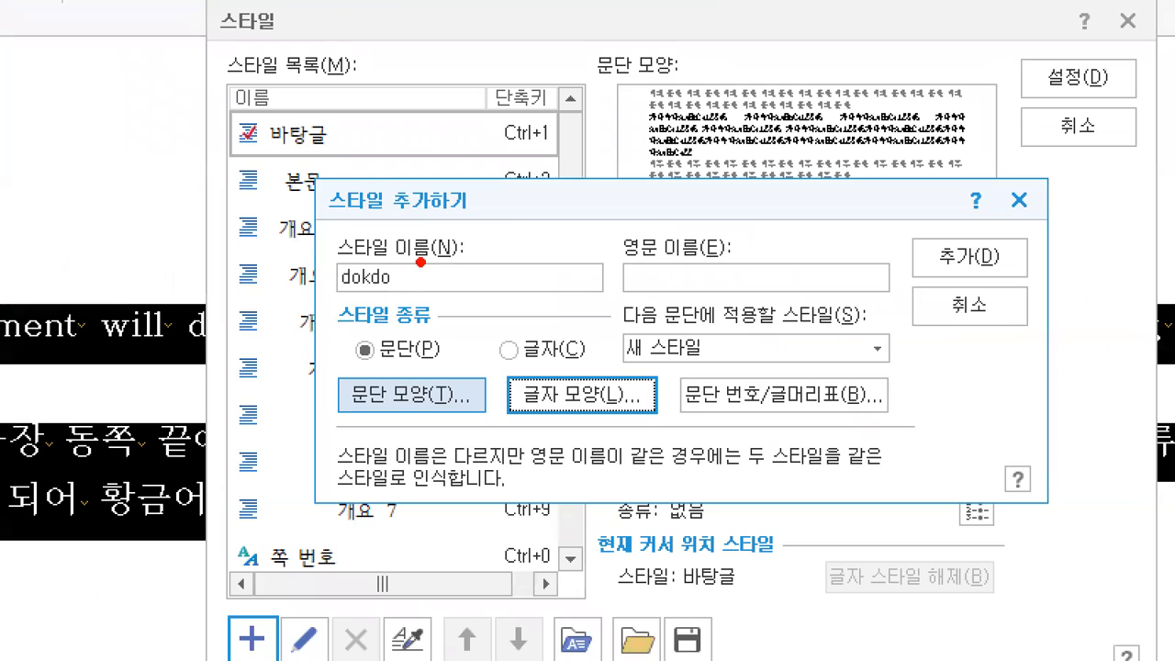
pyautogui.moveTo(420, 262)
pyautogui.mouseDown()
pyautogui.moveTo(390, 298)
pyautogui.moveTo(321, 229)
pyautogui.moveTo(445, 237)
pyautogui.moveTo(427, 314)
pyautogui.mouseUp()
pyautogui.moveTo(461, 180); pyautogui.dragTo(502, 178)
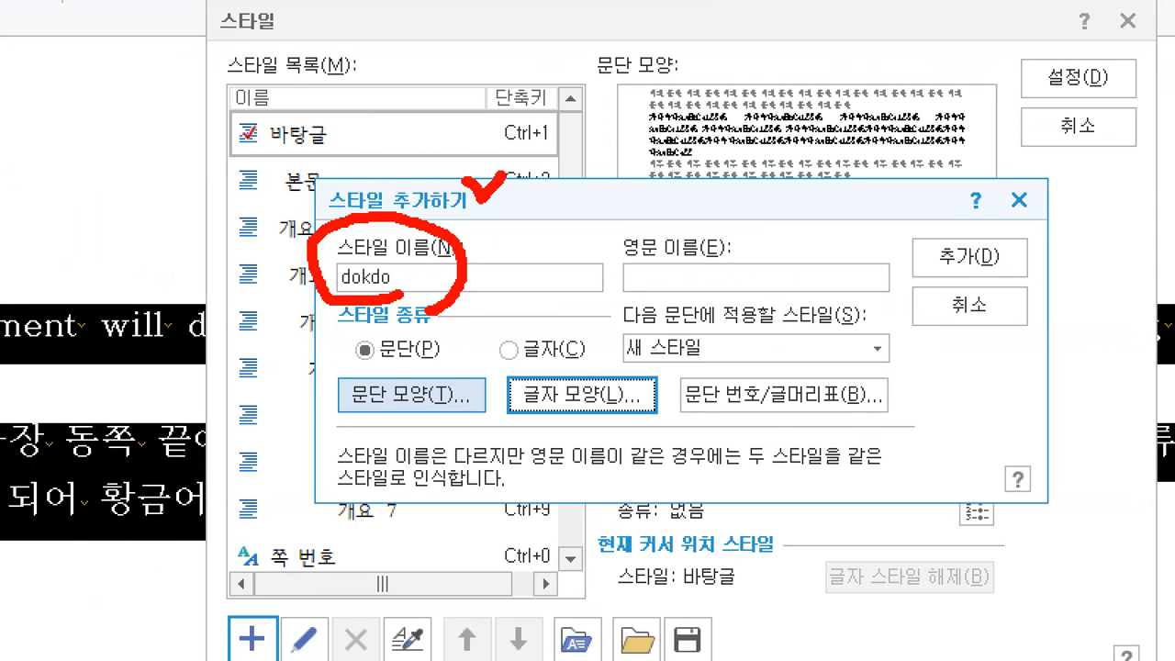
pyautogui.moveTo(293, 89); pyautogui.dragTo(221, 207)
pyautogui.moveTo(289, 170); pyautogui.dragTo(228, 280)
pyautogui.moveTo(301, 257); pyautogui.dragTo(238, 377)
pyautogui.moveTo(305, 353); pyautogui.dragTo(227, 459)
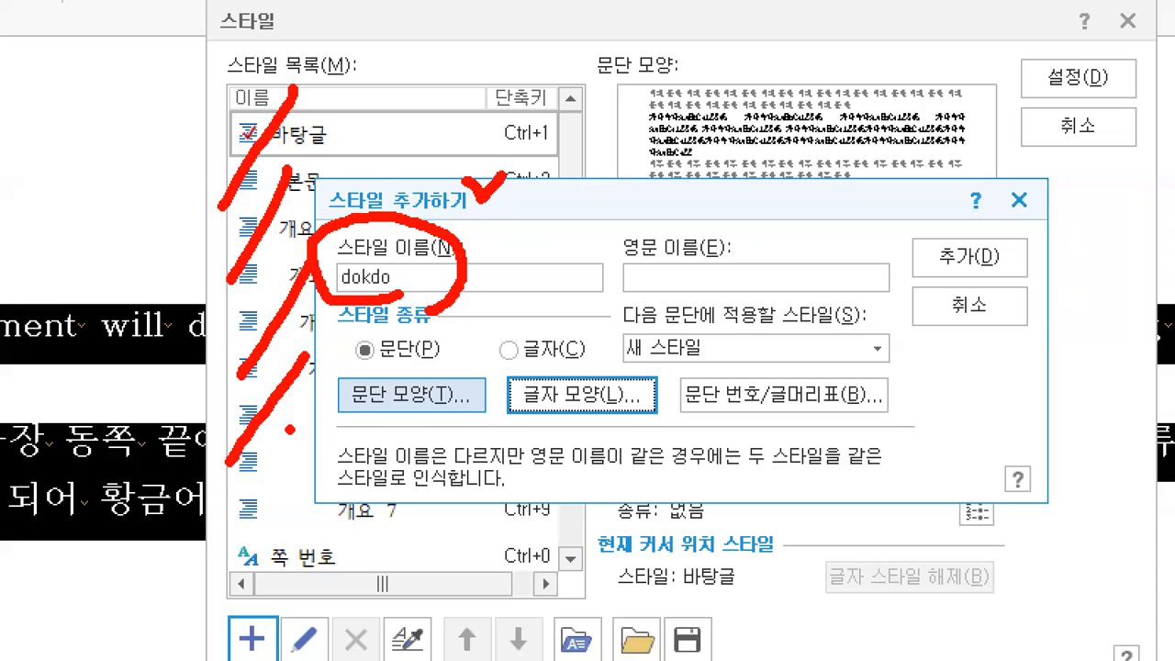
pyautogui.moveTo(290, 428); pyautogui.dragTo(235, 534)
pyautogui.moveTo(279, 503); pyautogui.dragTo(264, 544)
pyautogui.moveTo(404, 161)
pyautogui.mouseDown()
pyautogui.moveTo(415, 181)
pyautogui.moveTo(439, 154)
pyautogui.mouseUp()
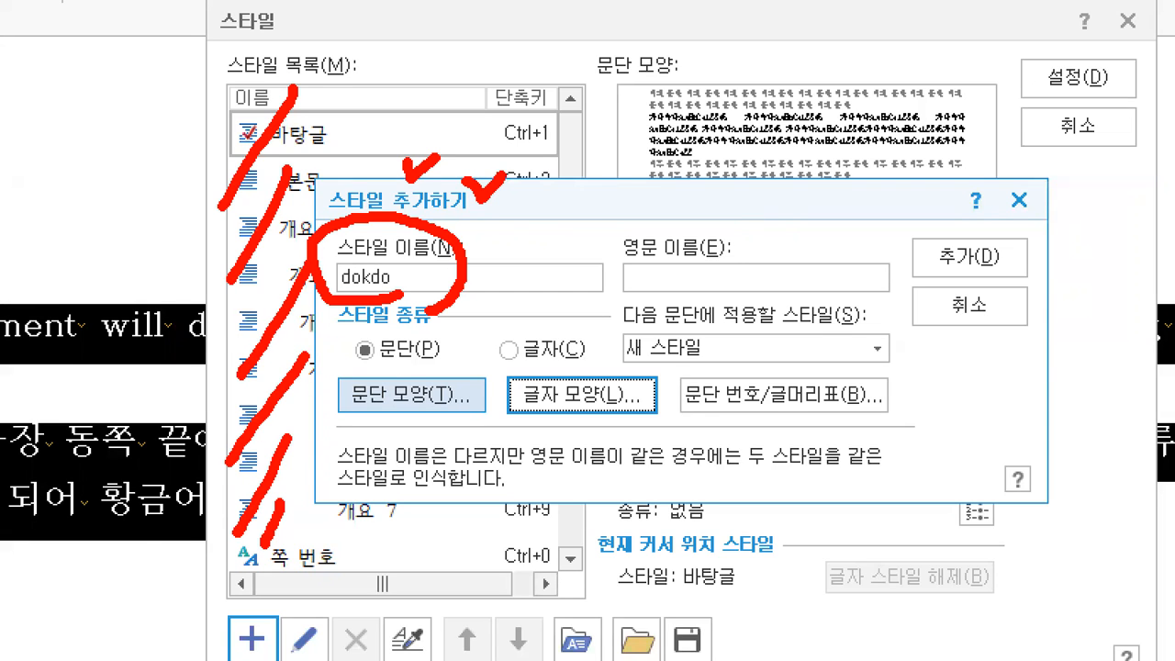
pyautogui.moveTo(384, 262)
pyautogui.mouseDown()
pyautogui.moveTo(393, 278)
pyautogui.moveTo(417, 252)
pyautogui.mouseUp()
pyautogui.moveTo(341, 382)
pyautogui.mouseDown()
pyautogui.moveTo(348, 404)
pyautogui.moveTo(372, 376)
pyautogui.mouseUp()
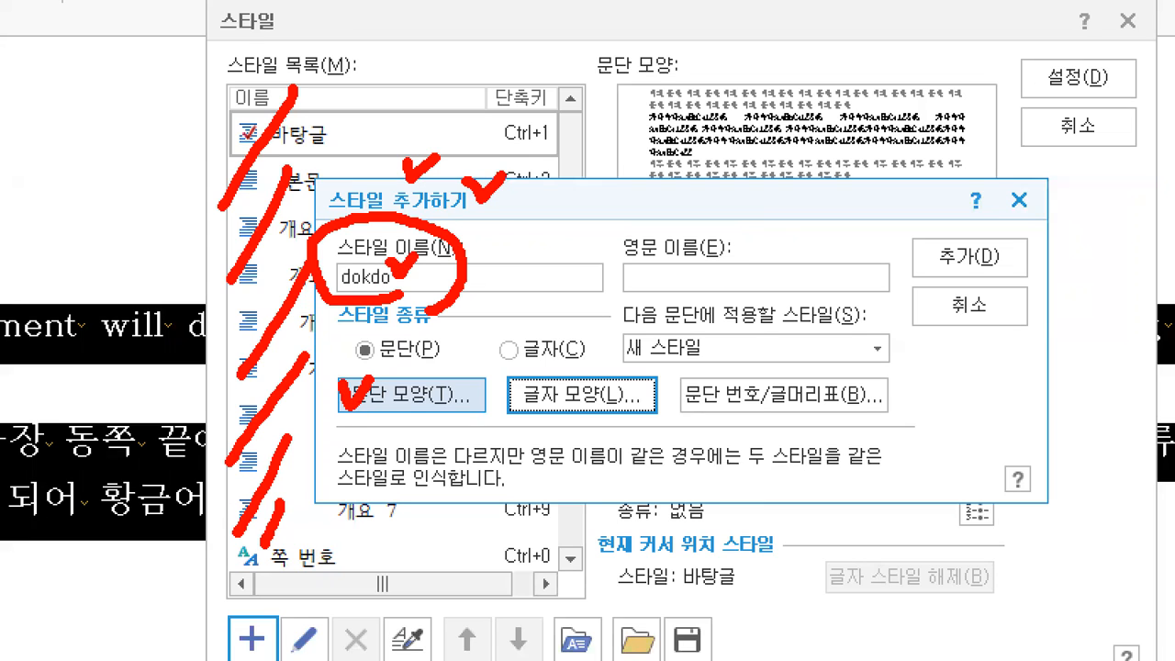
pyautogui.moveTo(511, 387); pyautogui.dragTo(550, 376)
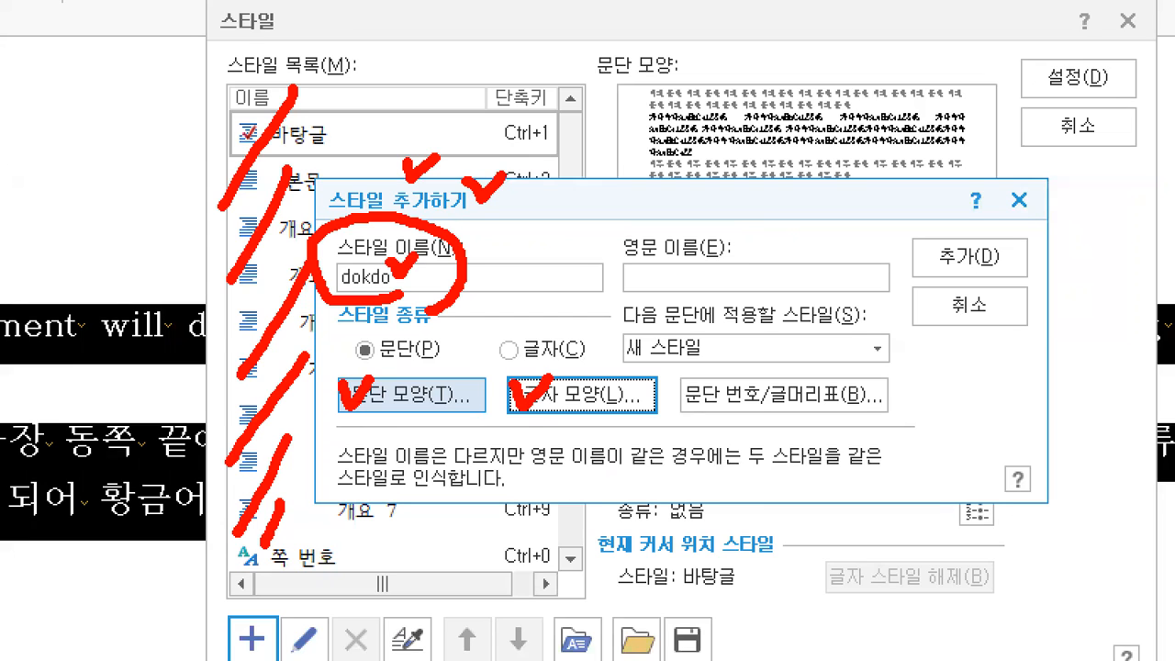
pyautogui.moveTo(422, 296); pyautogui.dragTo(548, 296)
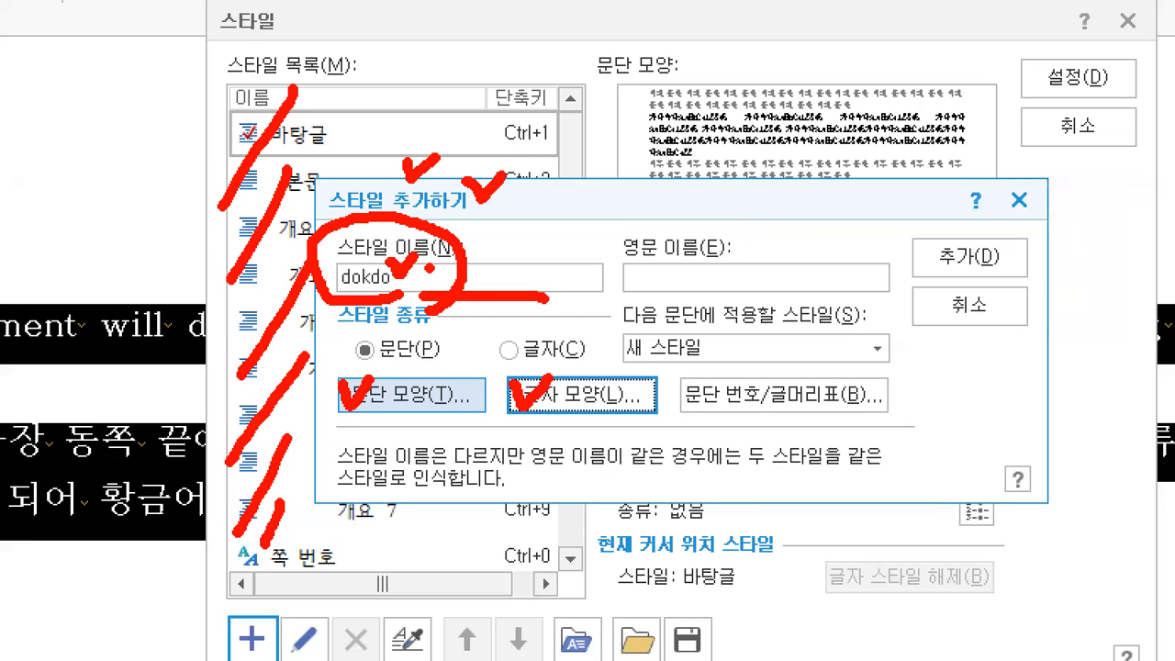
pyautogui.moveTo(431, 266); pyautogui.dragTo(409, 298)
pyautogui.moveTo(408, 297); pyautogui.dragTo(452, 338)
pyautogui.moveTo(523, 274); pyautogui.dragTo(527, 296)
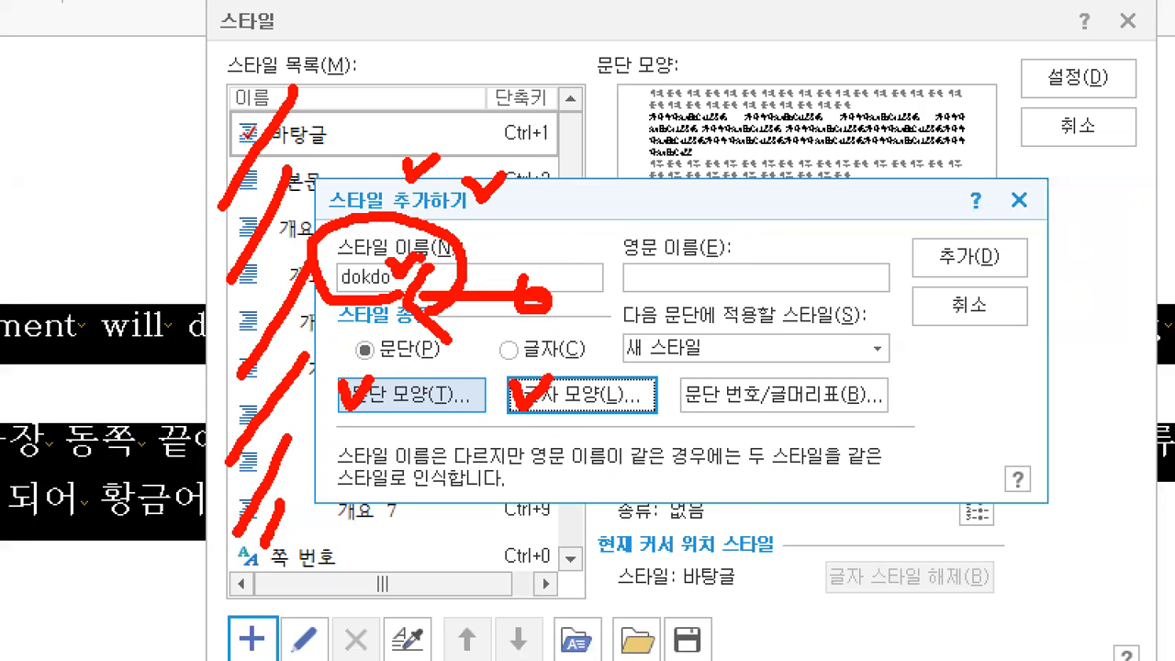
# - Mark the style name, paragraph formatting and character formatting items on screen
pyautogui.moveTo(354, 242); pyautogui.dragTo(377, 242)
pyautogui.moveTo(380, 371)
pyautogui.mouseDown()
pyautogui.moveTo(383, 380)
pyautogui.moveTo(410, 366)
pyautogui.mouseUp()
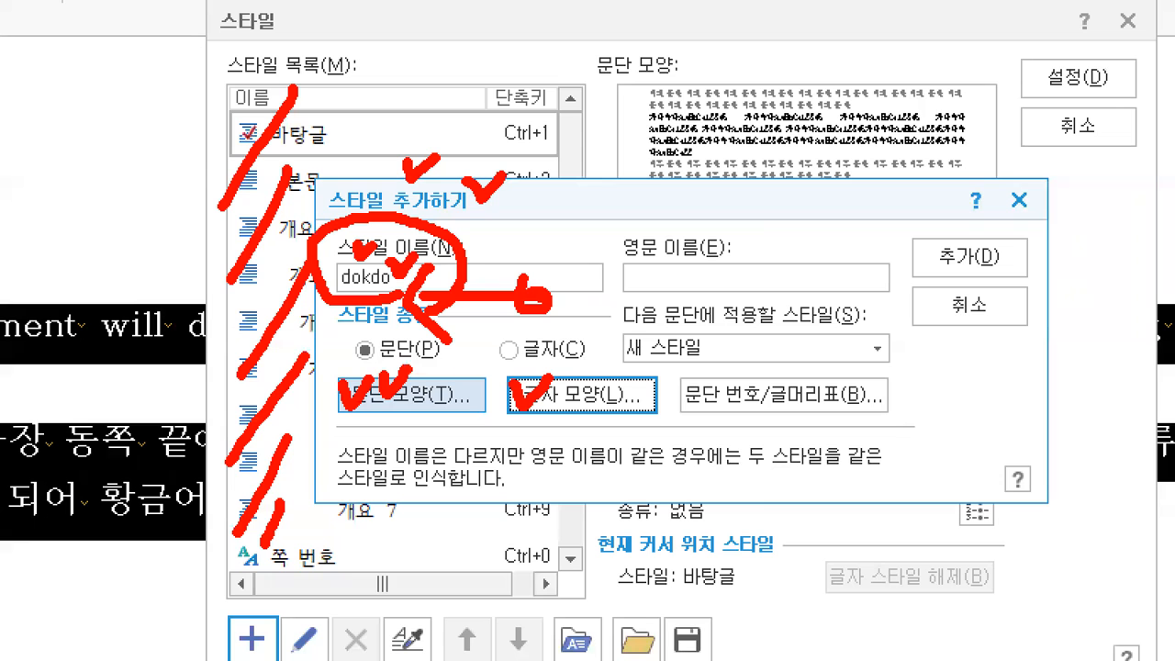
pyautogui.moveTo(563, 377); pyautogui.dragTo(595, 373)
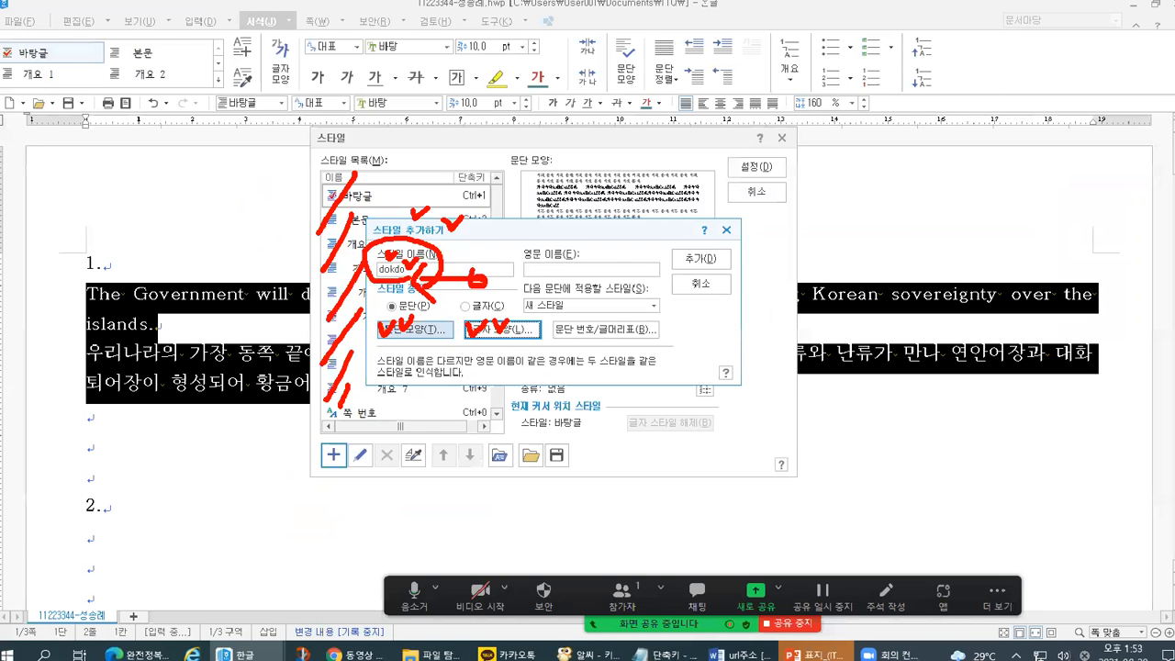
# - Review the 언어, 글꼴, 장평 and 자간 fields in 글자 모양, then close both dialogs unsaved
pyautogui.click(554, 395)
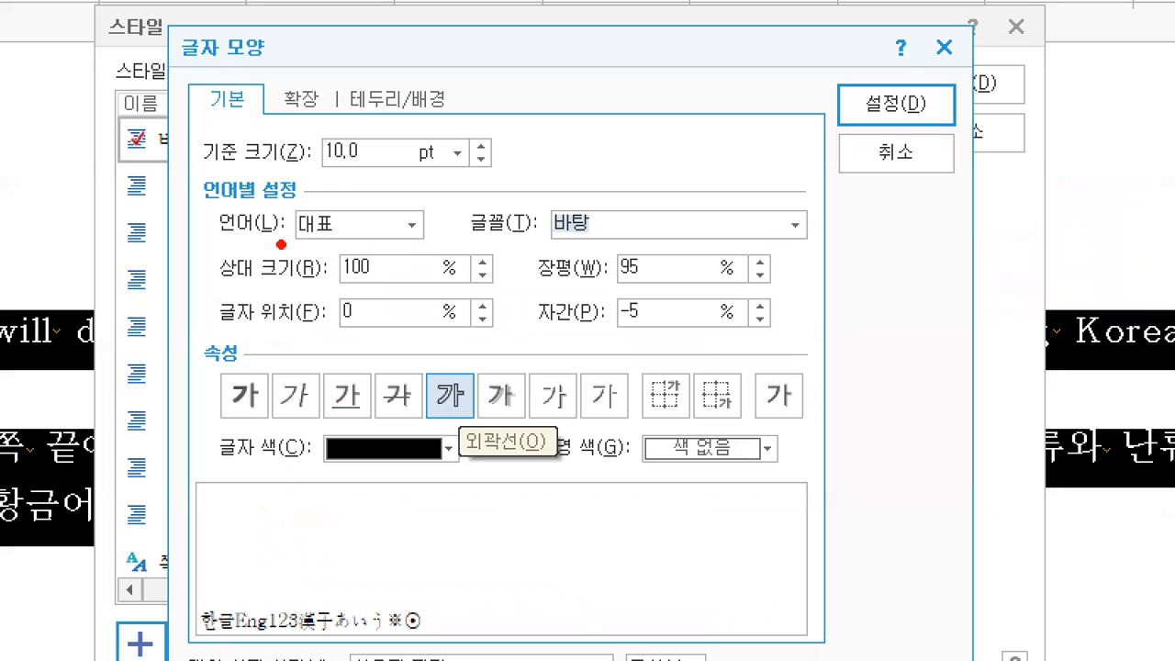
pyautogui.moveTo(281, 244); pyautogui.dragTo(339, 240)
pyautogui.moveTo(465, 243)
pyautogui.mouseDown()
pyautogui.moveTo(516, 252)
pyautogui.moveTo(610, 238)
pyautogui.mouseUp()
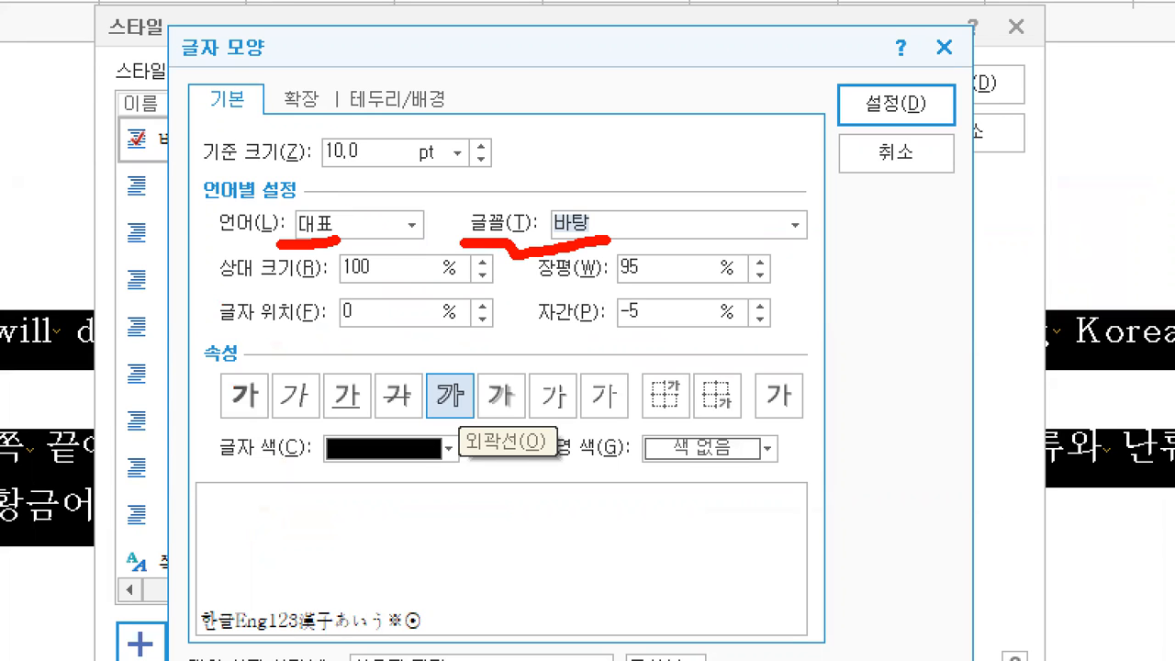
pyautogui.moveTo(201, 202)
pyautogui.mouseDown()
pyautogui.moveTo(221, 261)
pyautogui.moveTo(244, 196)
pyautogui.mouseUp()
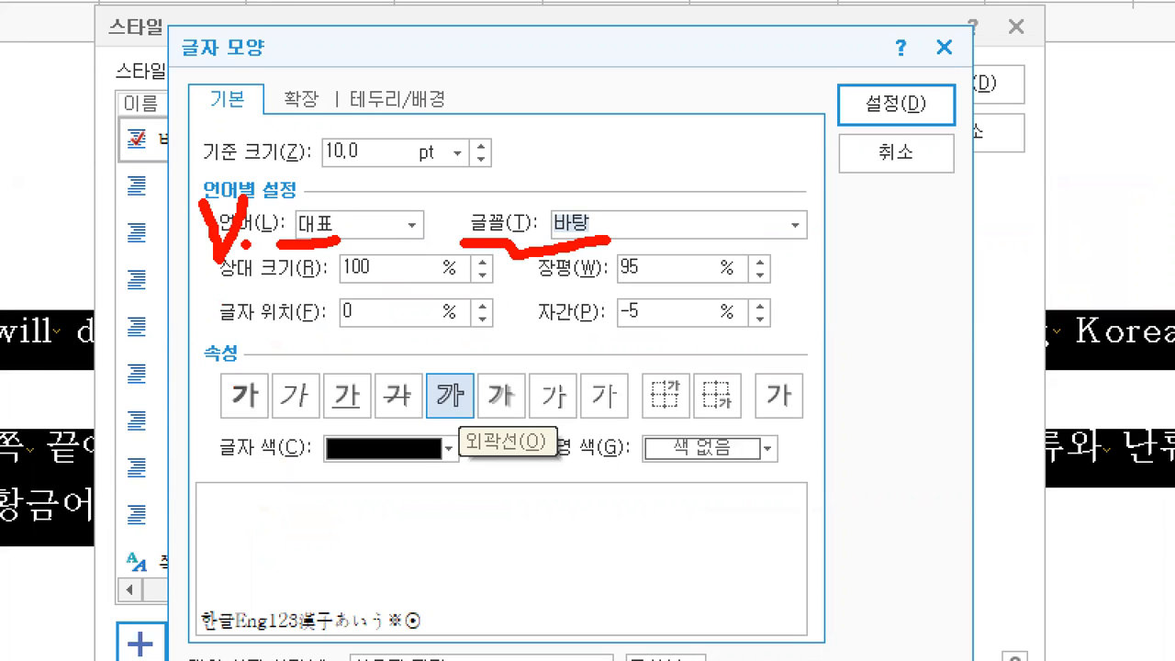
pyautogui.moveTo(532, 290); pyautogui.dragTo(583, 271)
pyautogui.moveTo(545, 329); pyautogui.dragTo(578, 328)
pyautogui.press('Escape')
pyautogui.press('Escape')
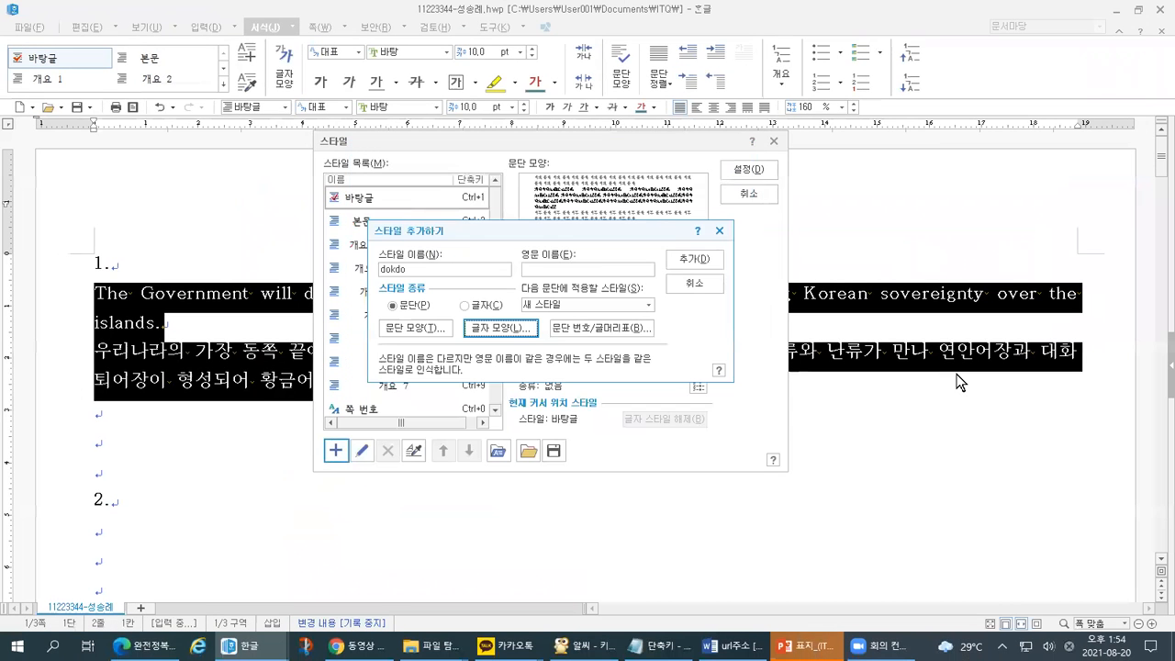
pyautogui.press('Escape')
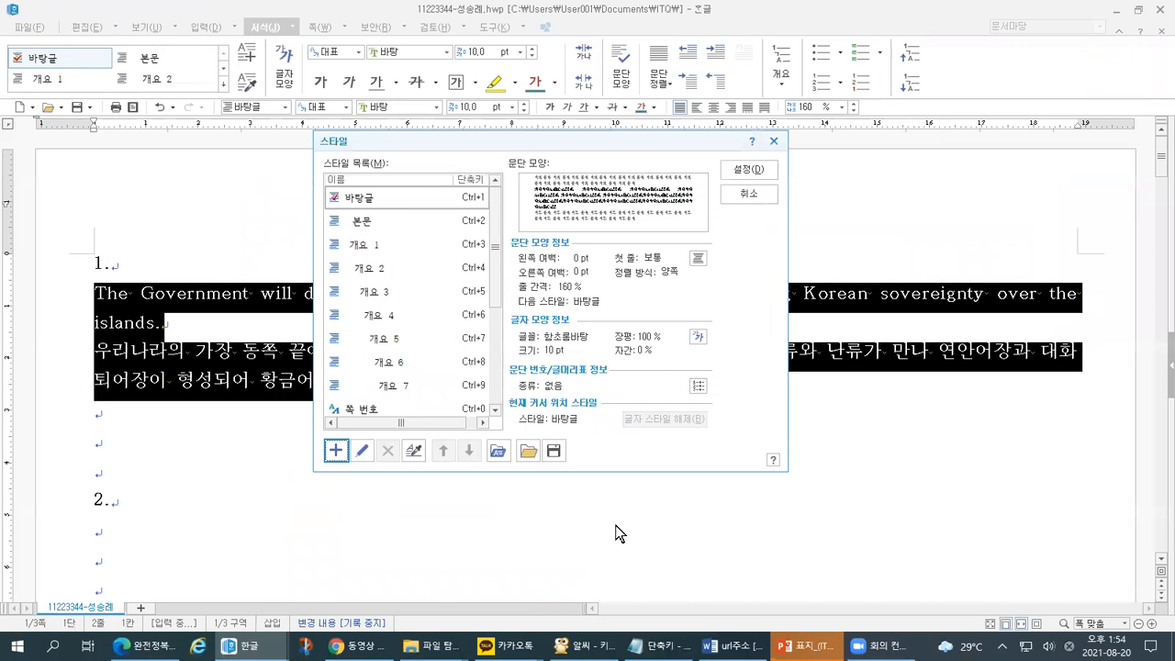
# - Highlight the '장평: 95%, 자간 : -5%' requirement in the task sheet PDF, then return to Hangul
pyautogui.click(142, 645)
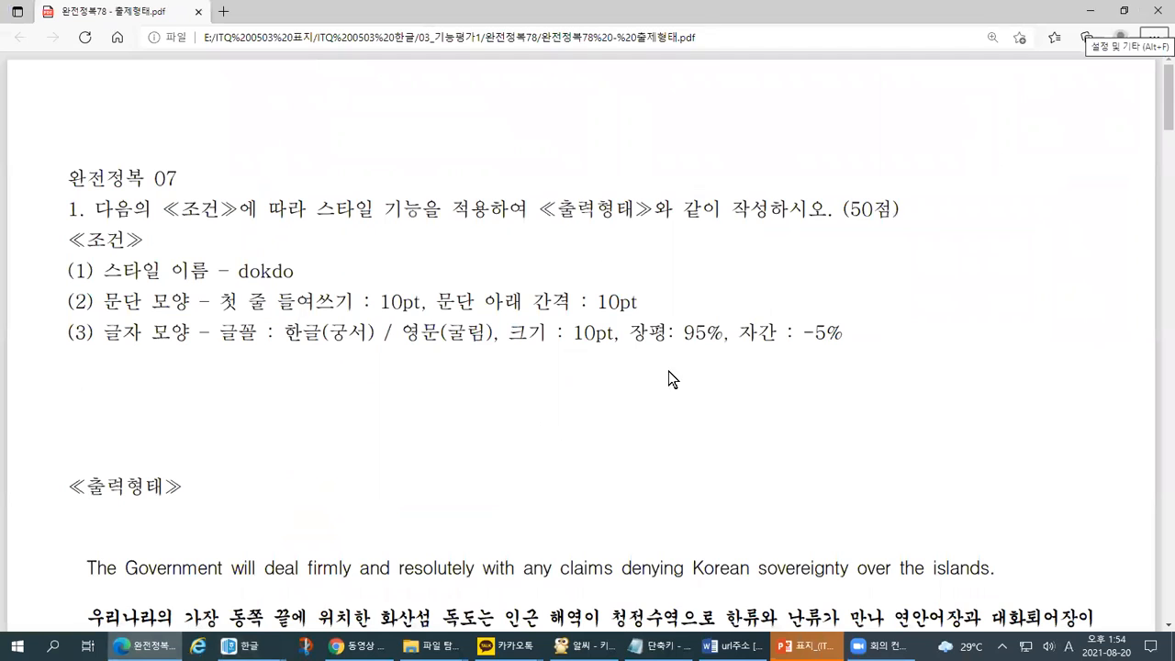
pyautogui.moveTo(629, 332); pyautogui.dragTo(843, 336)
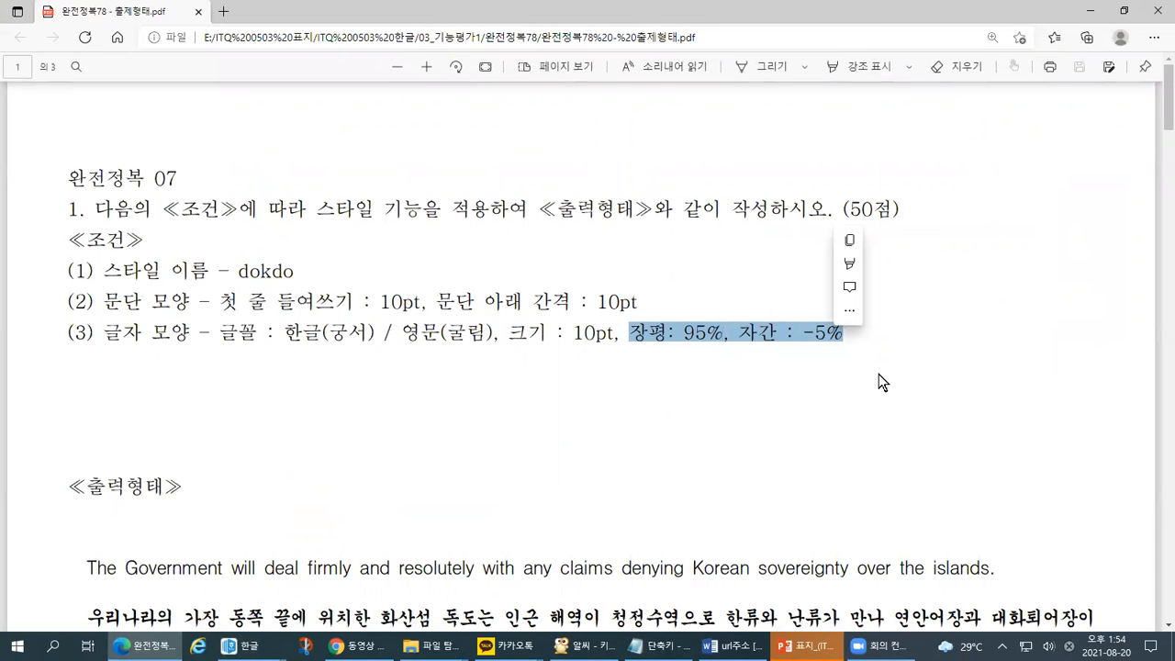
pyautogui.moveTo(630, 355); pyautogui.dragTo(732, 351)
pyautogui.moveTo(624, 378); pyautogui.dragTo(814, 378)
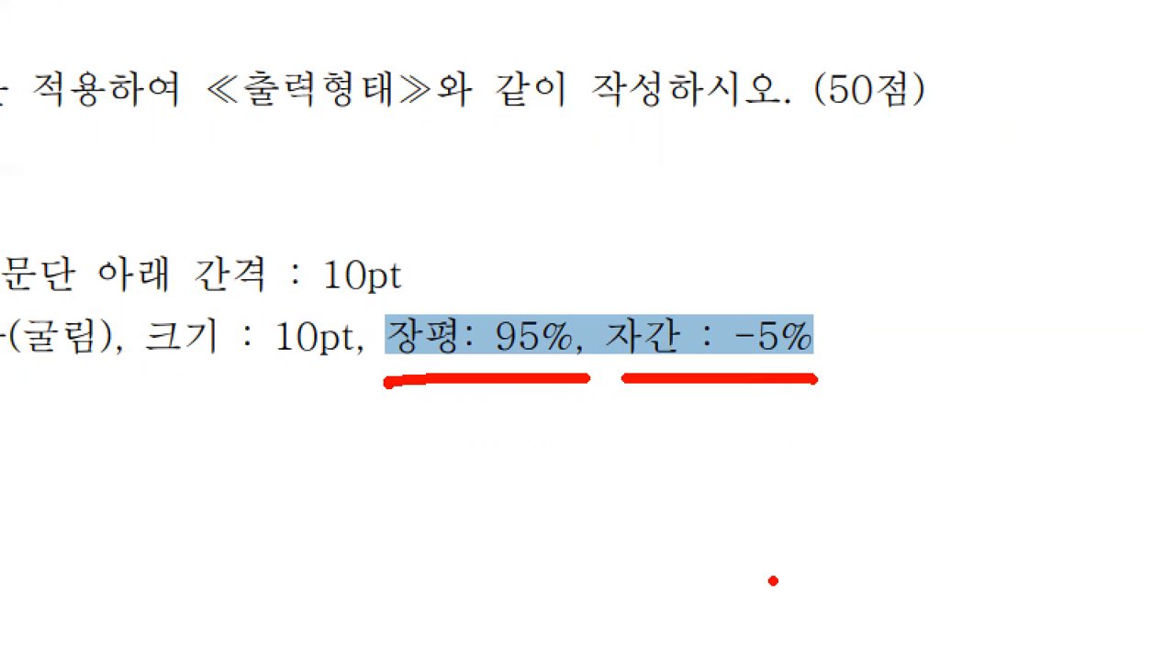
pyautogui.hotkey('alt', 'Tab')
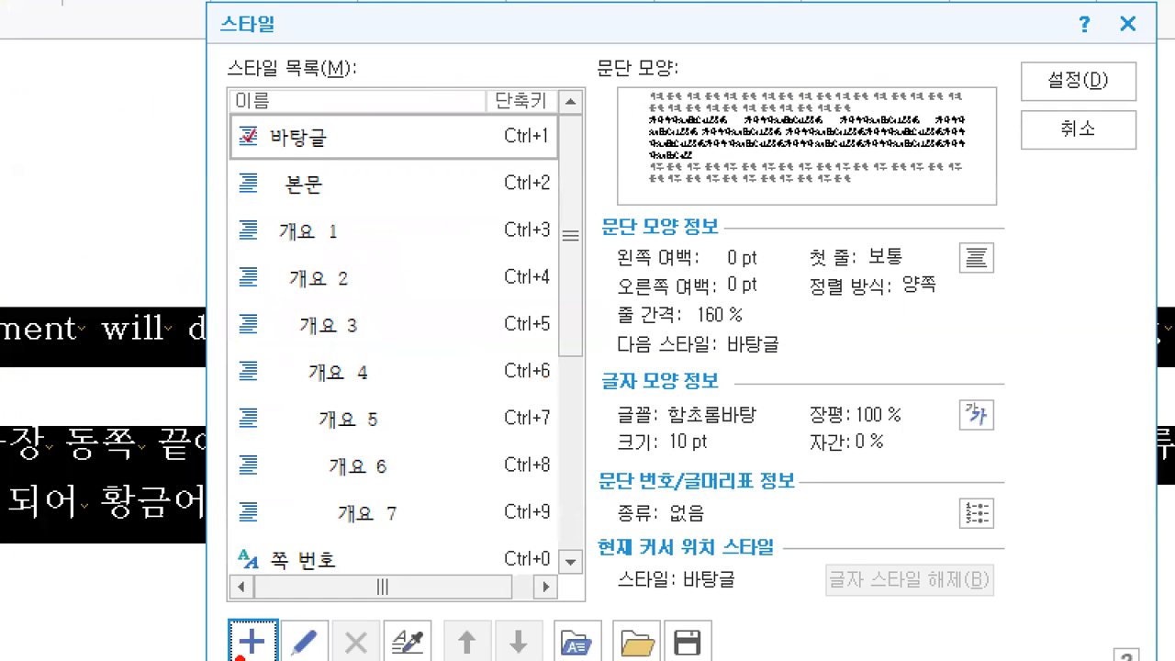
# - Add a new style and replace the default name 새 스타일 with dokdo
pyautogui.moveTo(320, 433); pyautogui.dragTo(335, 434)
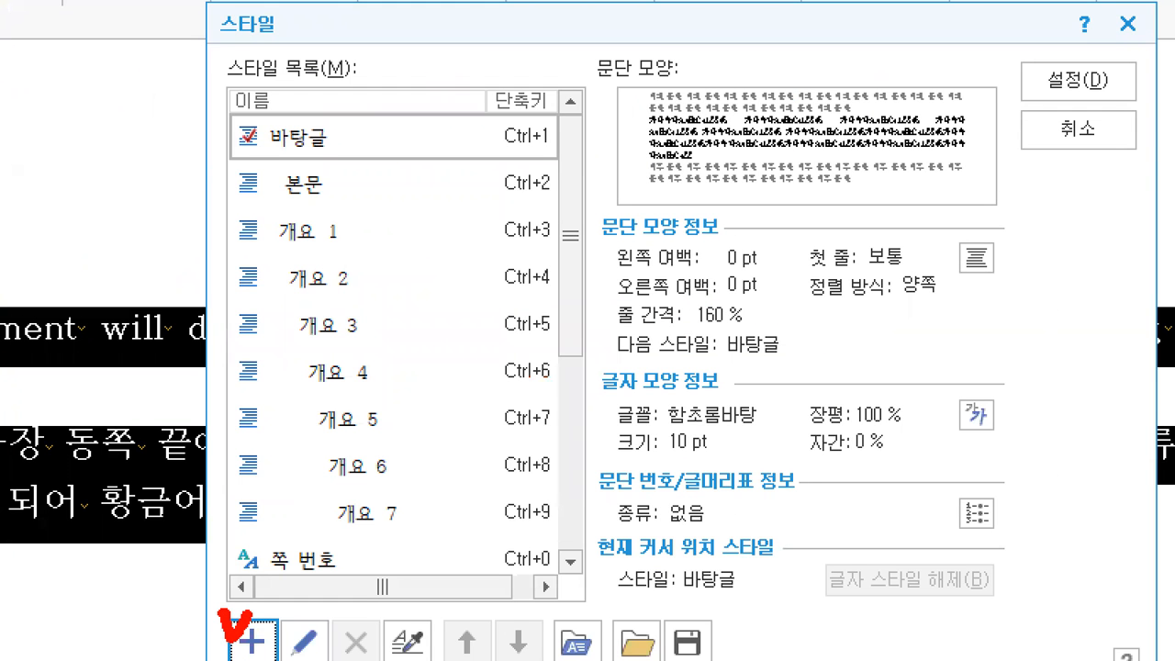
pyautogui.moveTo(917, 225)
pyautogui.mouseDown()
pyautogui.moveTo(577, 321)
pyautogui.moveTo(938, 230)
pyautogui.moveTo(887, 212)
pyautogui.mouseUp()
pyautogui.moveTo(477, 179)
pyautogui.mouseDown()
pyautogui.moveTo(430, 259)
pyautogui.moveTo(500, 271)
pyautogui.mouseUp()
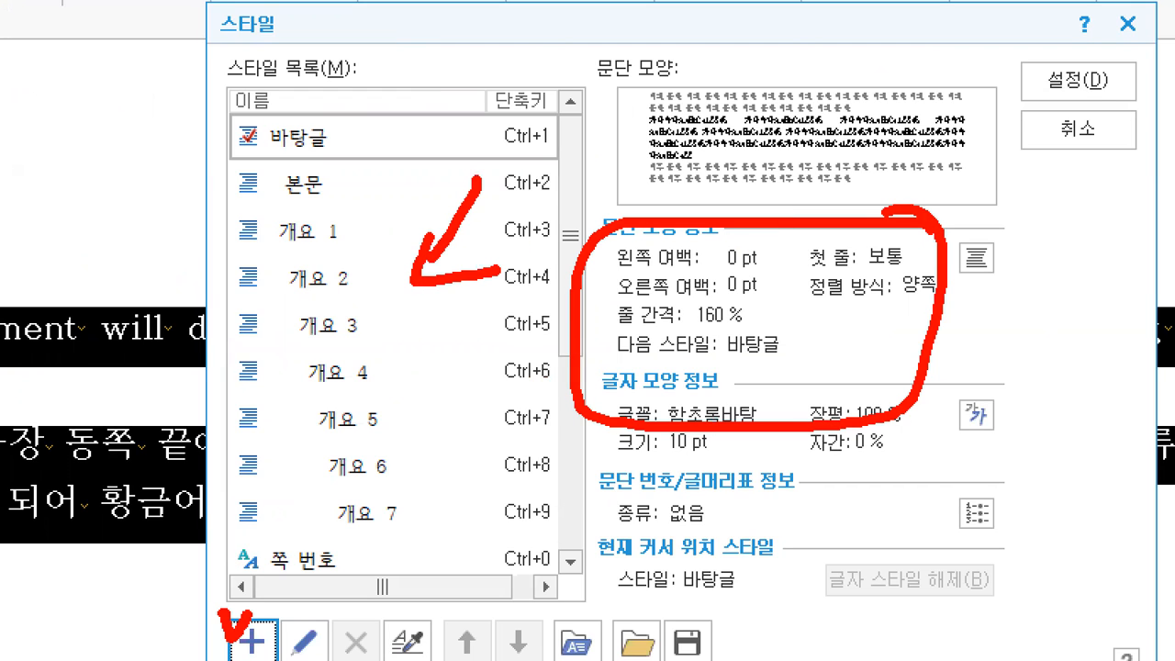
pyautogui.moveTo(265, 608)
pyautogui.mouseDown()
pyautogui.moveTo(266, 631)
pyautogui.moveTo(282, 603)
pyautogui.mouseUp()
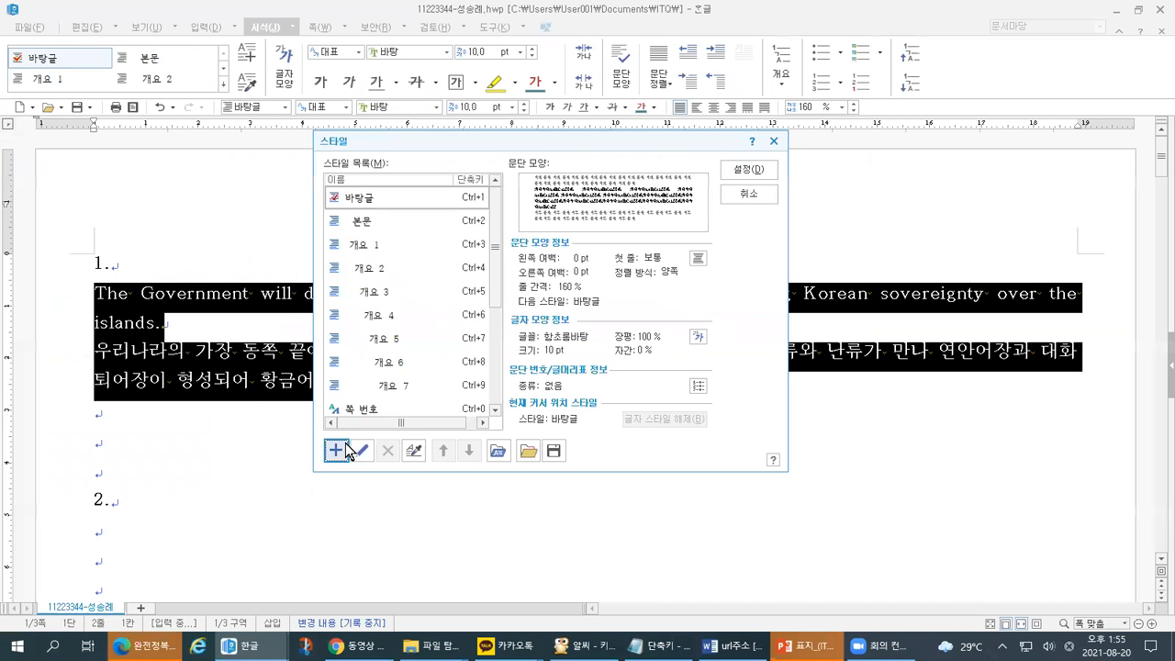
pyautogui.click(333, 454)
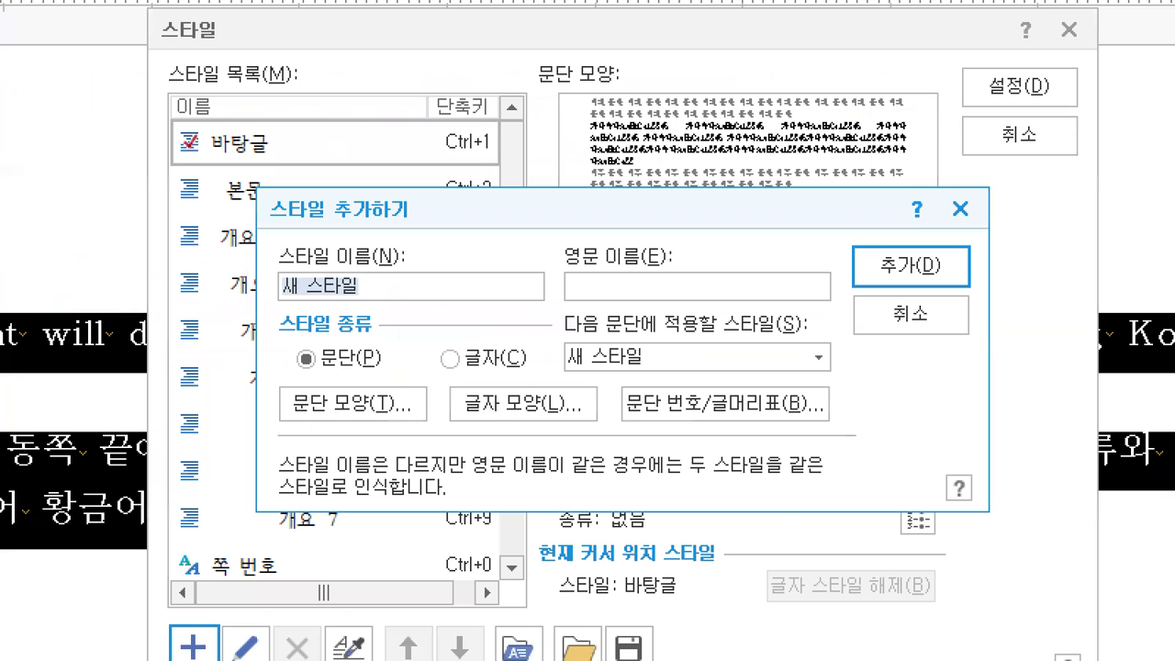
pyautogui.moveTo(273, 307)
pyautogui.mouseDown()
pyautogui.moveTo(364, 301)
pyautogui.moveTo(369, 338)
pyautogui.mouseUp()
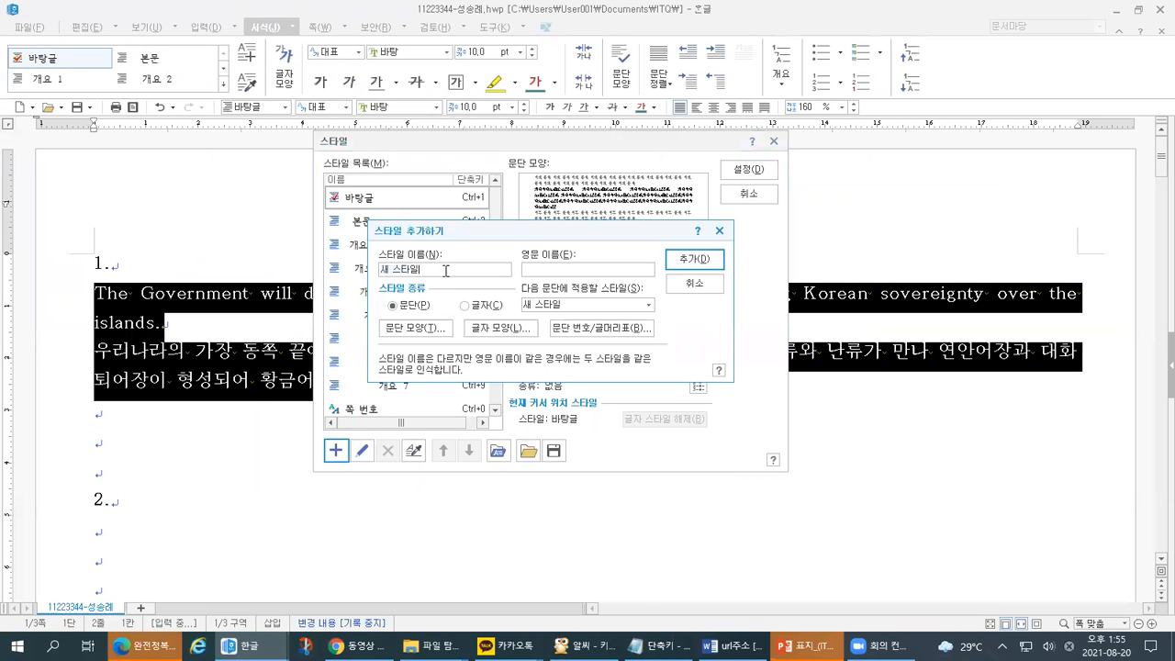
pyautogui.moveTo(446, 271); pyautogui.dragTo(335, 269)
pyautogui.write('dokdo')
# - Give the dokdo style a 10 pt first-line indent (들여쓰기) in 문단 모양, checked against the task sheet
pyautogui.click(390, 328)
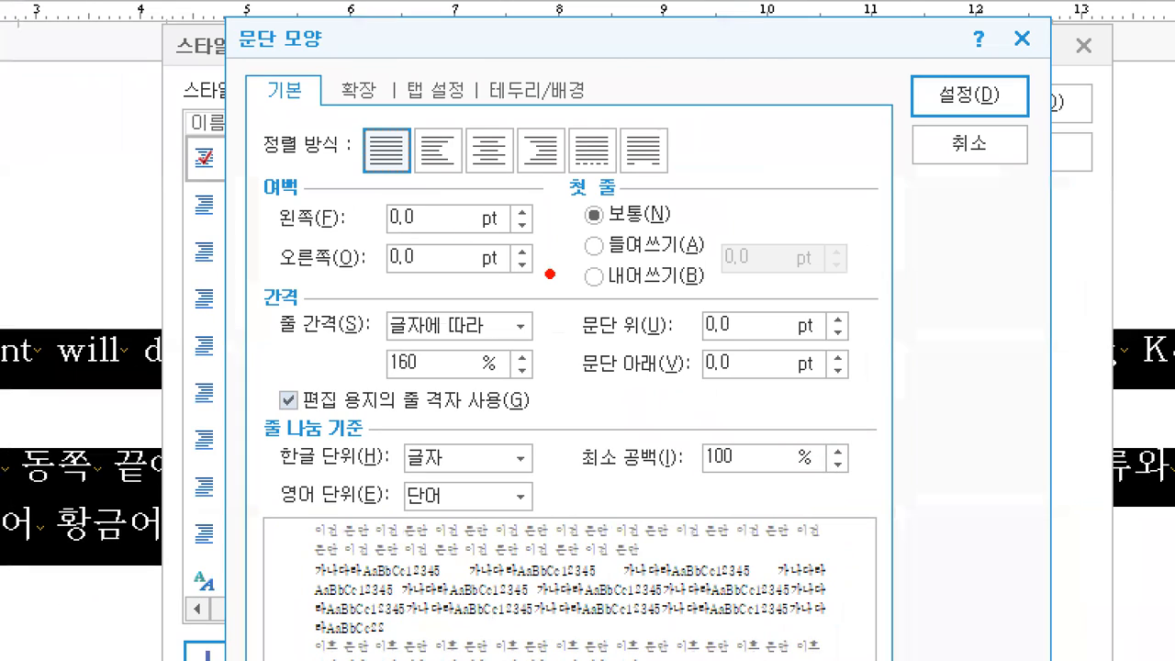
pyautogui.moveTo(516, 220); pyautogui.dragTo(532, 213)
pyautogui.moveTo(578, 264); pyautogui.dragTo(607, 256)
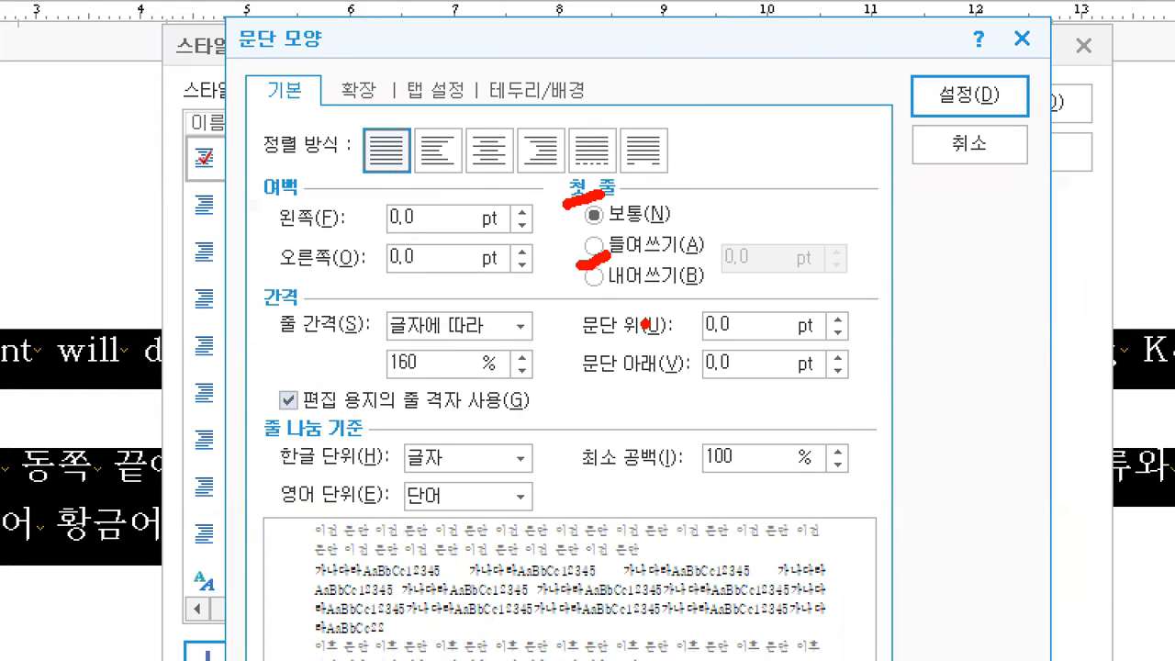
pyautogui.moveTo(722, 246)
pyautogui.mouseDown()
pyautogui.moveTo(729, 284)
pyautogui.moveTo(753, 253)
pyautogui.mouseUp()
pyautogui.moveTo(563, 484); pyautogui.dragTo(673, 472)
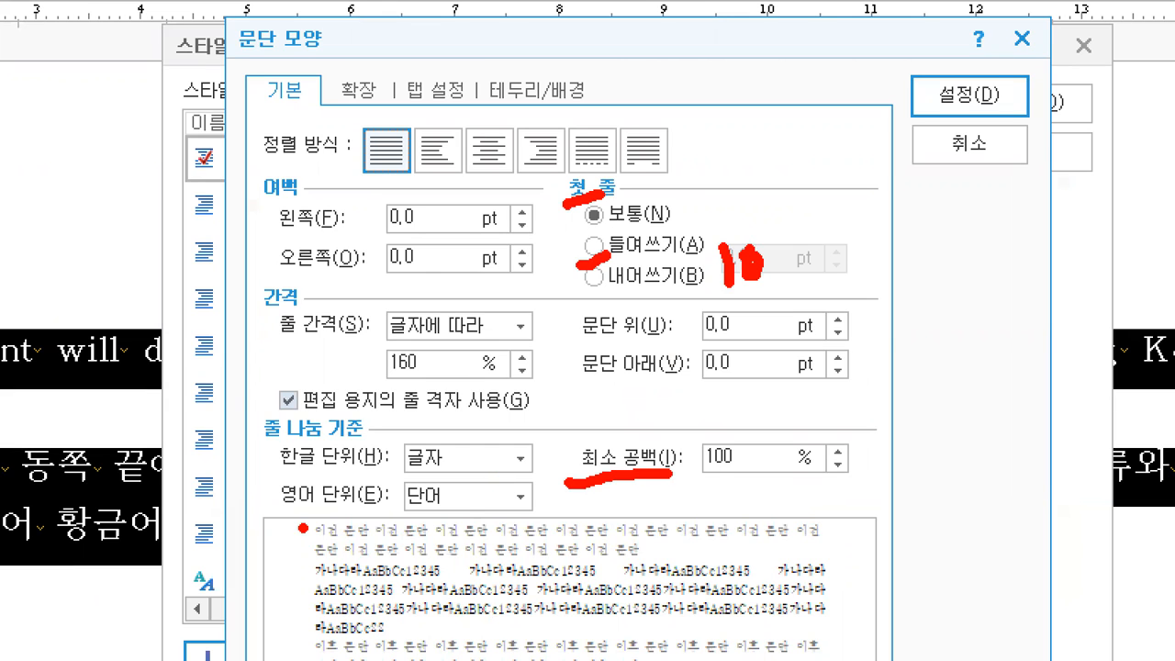
pyautogui.moveTo(708, 432)
pyautogui.mouseDown()
pyautogui.moveTo(709, 469)
pyautogui.moveTo(746, 476)
pyautogui.moveTo(725, 503)
pyautogui.mouseUp()
pyautogui.hotkey('alt', 'Tab')
pyautogui.press('Tab')
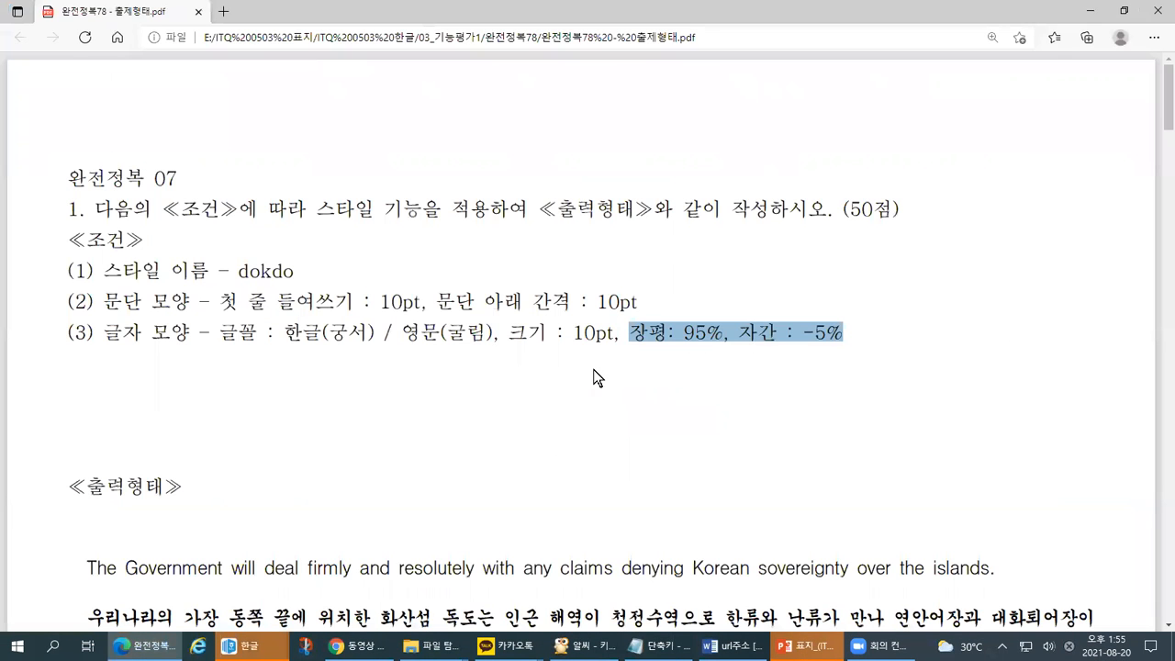
pyautogui.hotkey('alt', 'Tab')
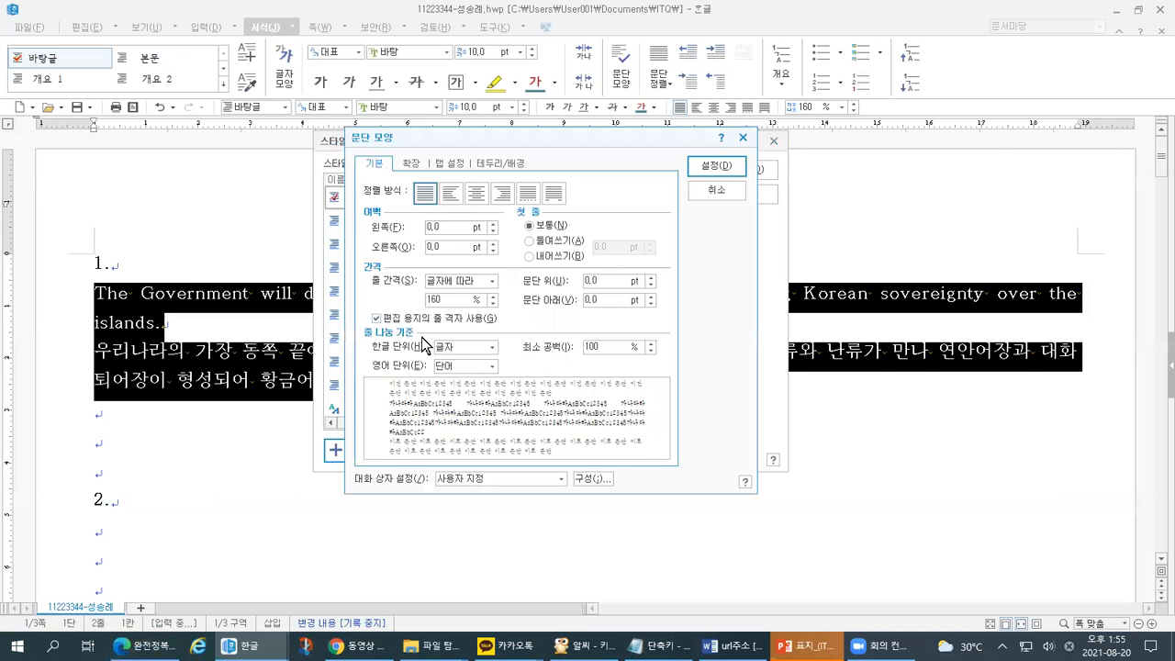
pyautogui.click(554, 242)
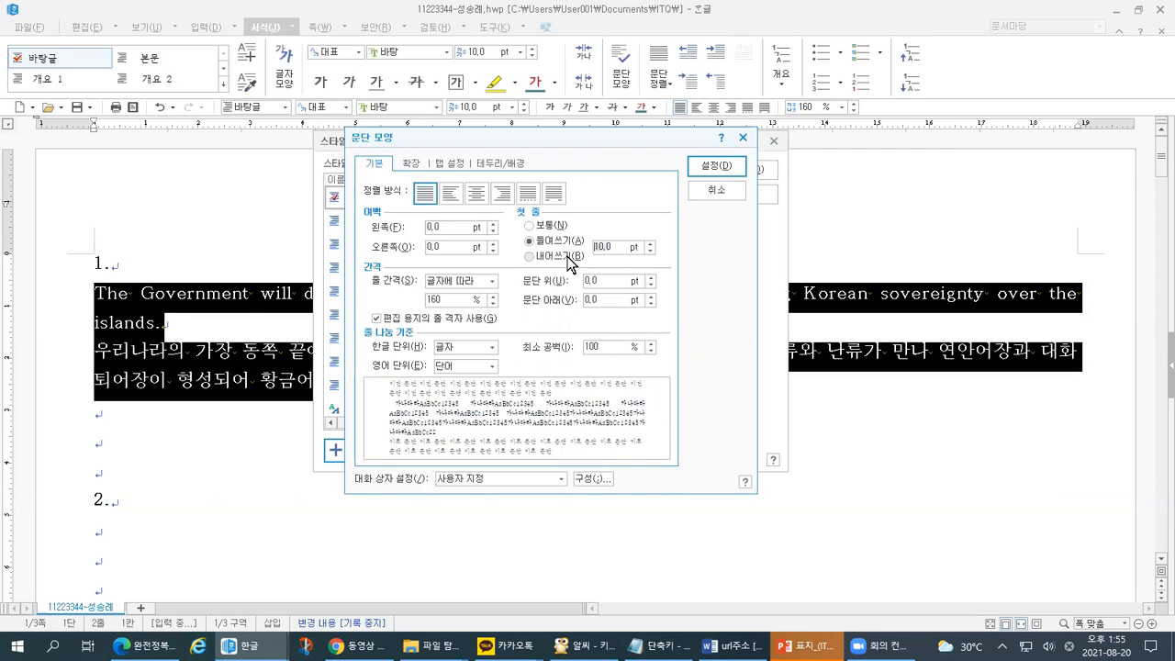
pyautogui.write('10')
pyautogui.click(708, 169)
# - In the style's 글자 모양, check the 95% width and -5% spacing and choose 한글 as language
pyautogui.click(501, 327)
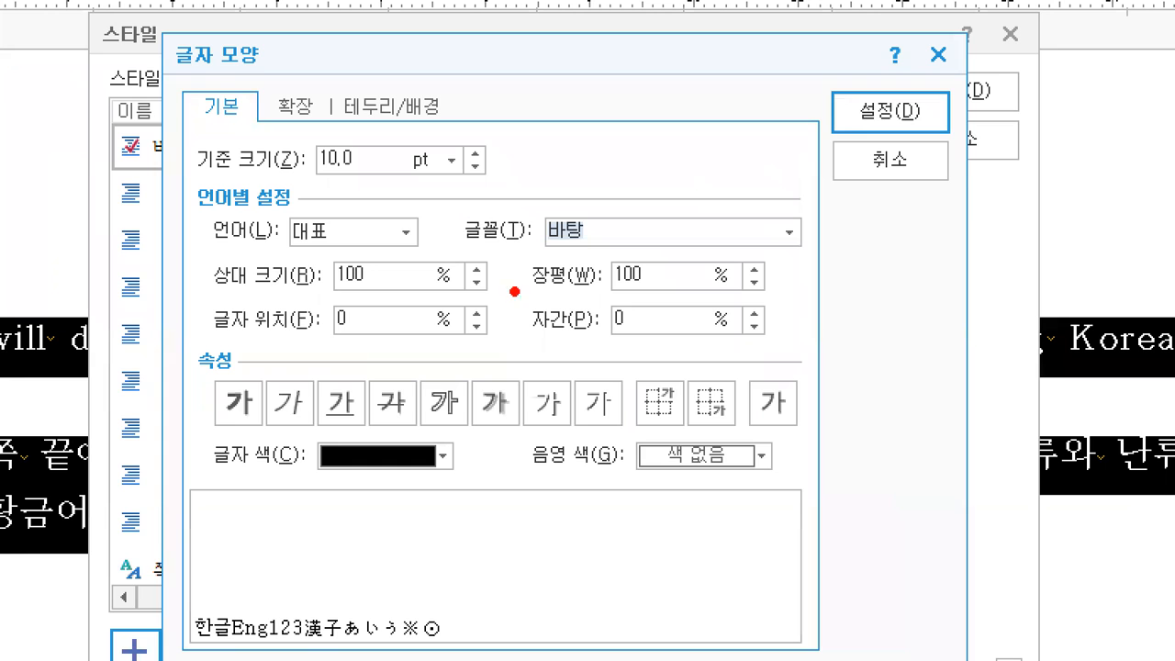
pyautogui.moveTo(615, 290)
pyautogui.mouseDown()
pyautogui.moveTo(642, 289)
pyautogui.moveTo(632, 276)
pyautogui.moveTo(589, 277)
pyautogui.mouseUp()
pyautogui.press('Escape')
pyautogui.write('95')
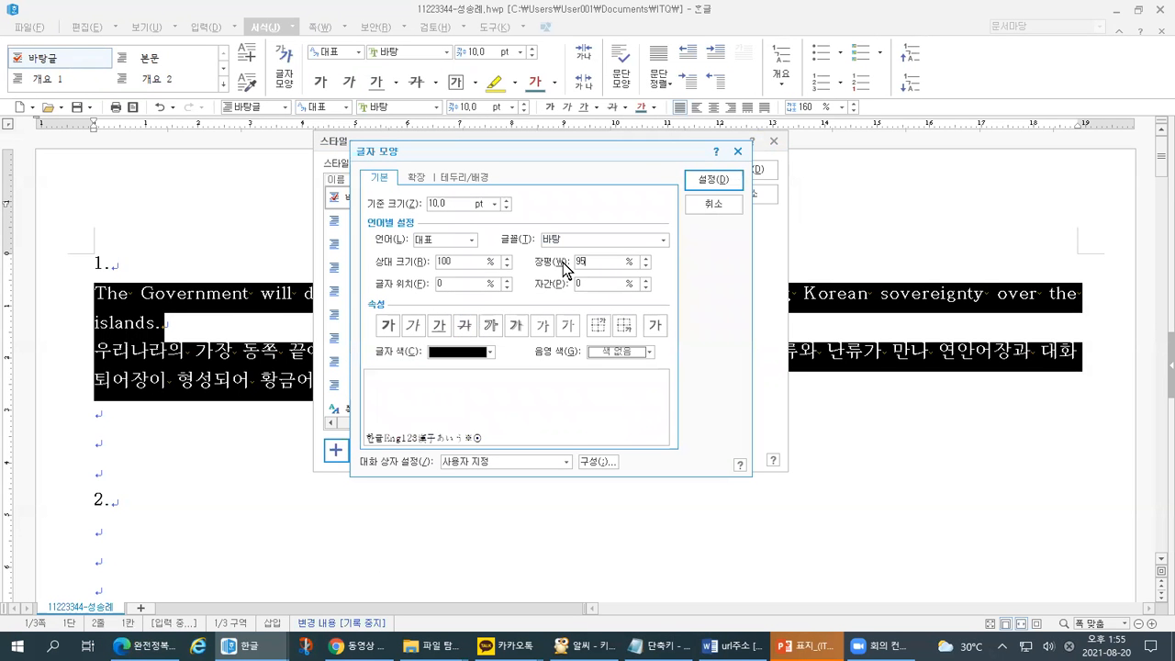
pyautogui.write('-5')
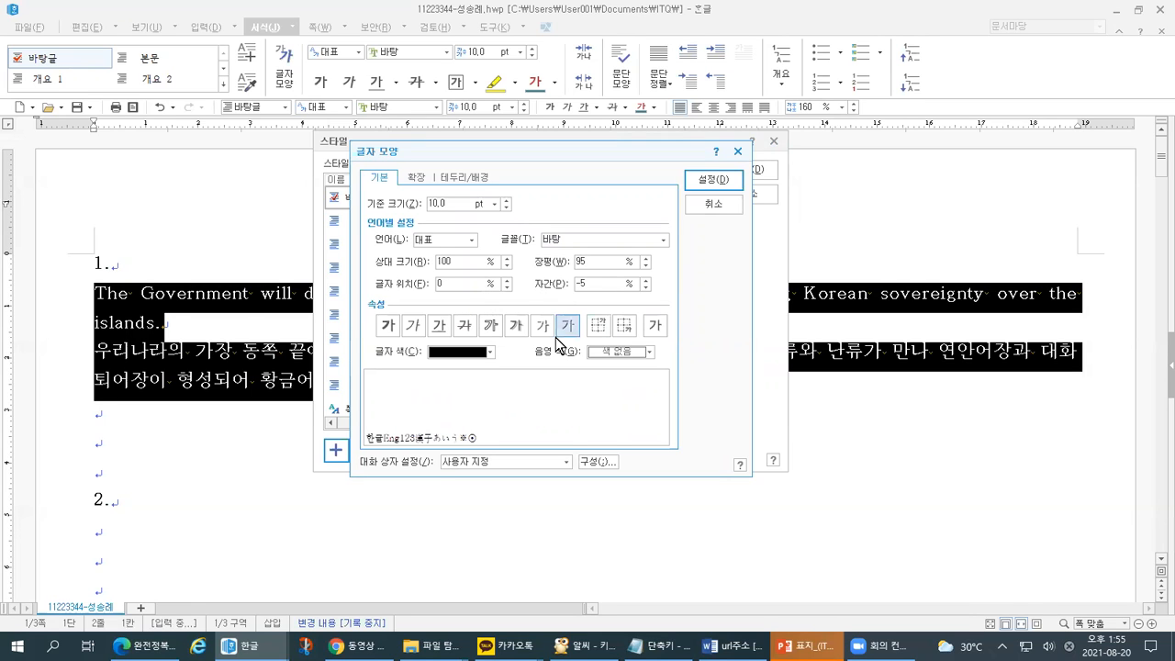
pyautogui.click(470, 241)
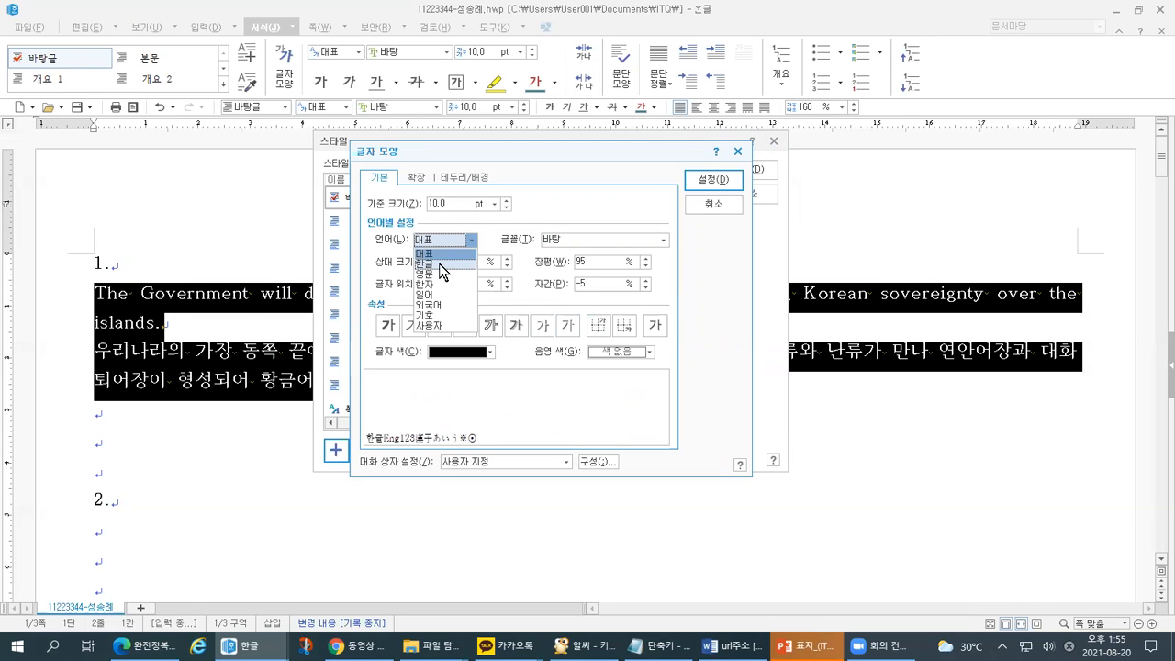
pyautogui.click(439, 263)
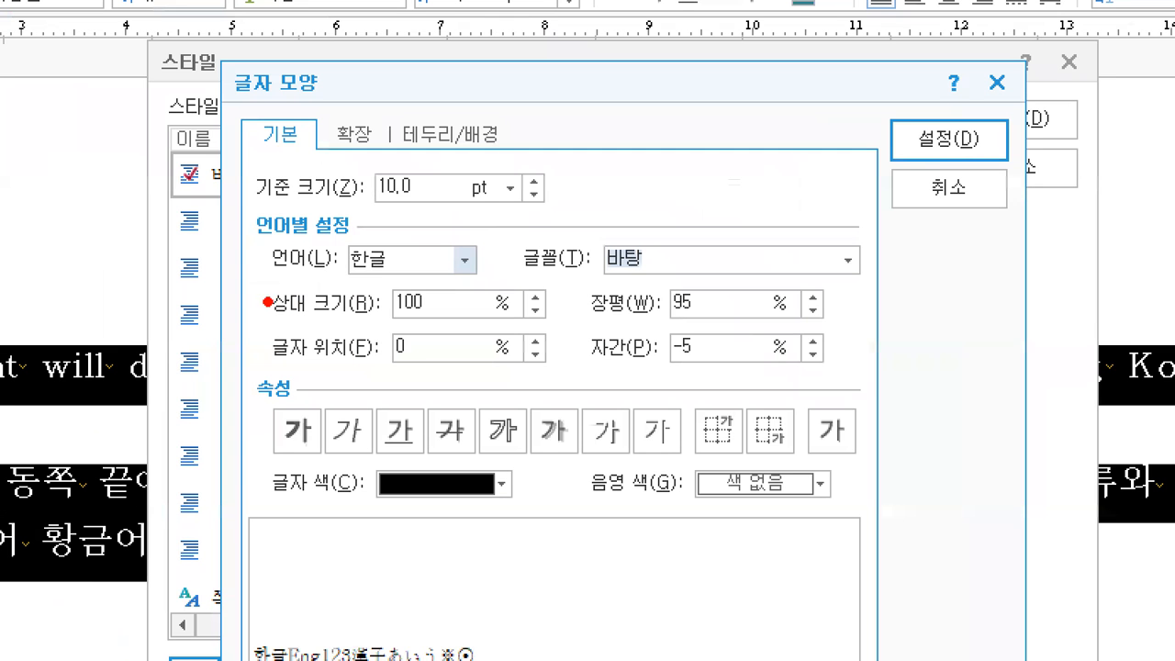
pyautogui.moveTo(261, 287)
pyautogui.mouseDown()
pyautogui.moveTo(426, 294)
pyautogui.moveTo(490, 272)
pyautogui.moveTo(629, 275)
pyautogui.mouseUp()
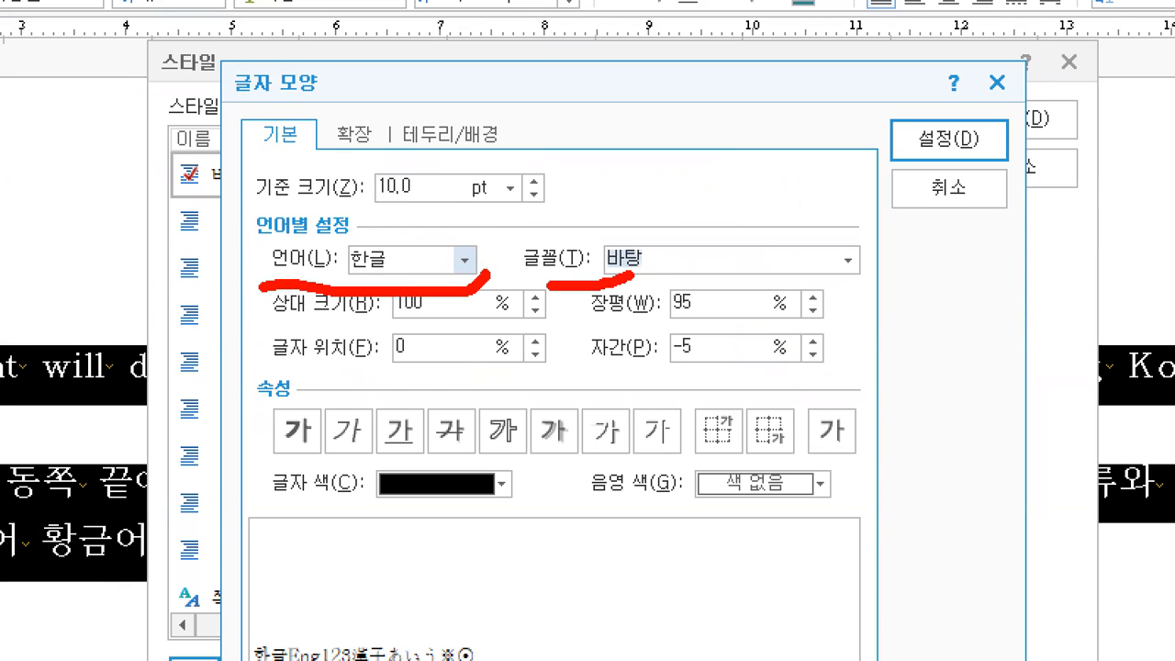
# - Replace the Korean font 바탕 with 궁서
pyautogui.write('tnf')
pyautogui.press('BackSpace')
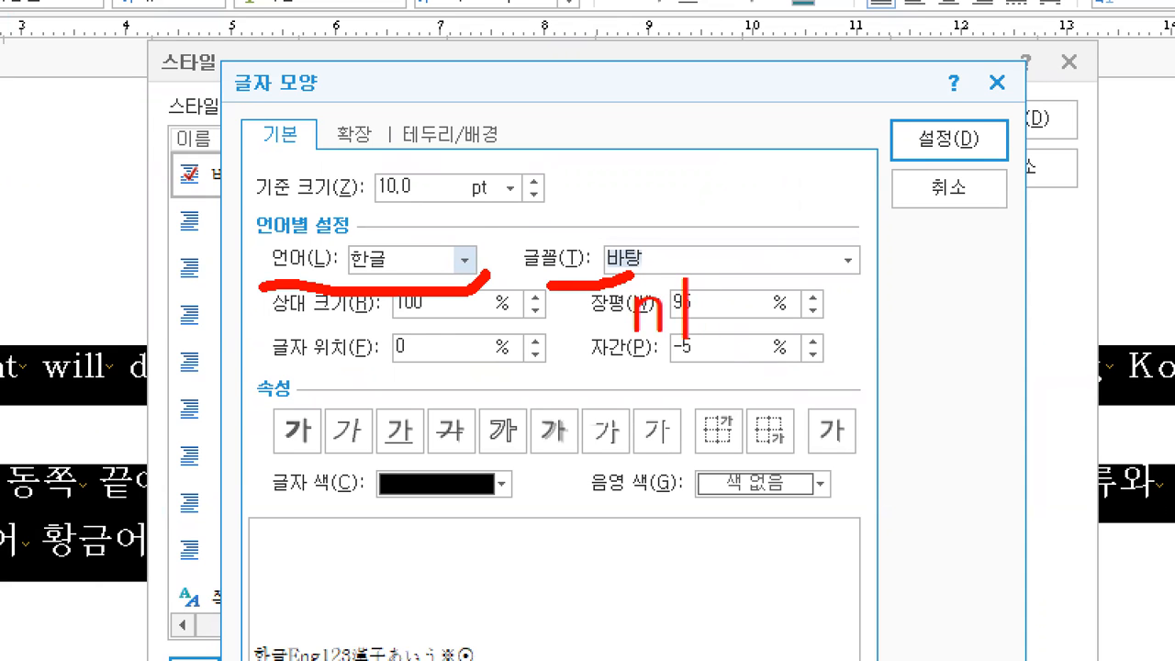
pyautogui.press('BackSpace')
pyautogui.press('Escape')
pyautogui.press('Escape')
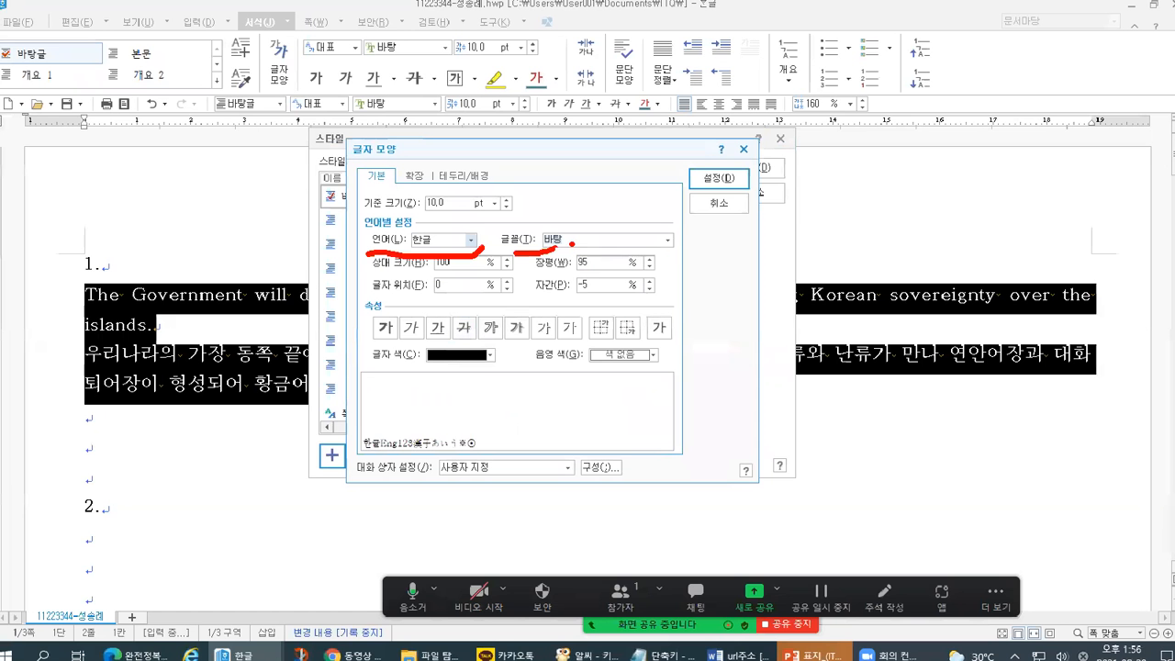
pyautogui.hotkey('alt', 't')
pyautogui.write('rnd')
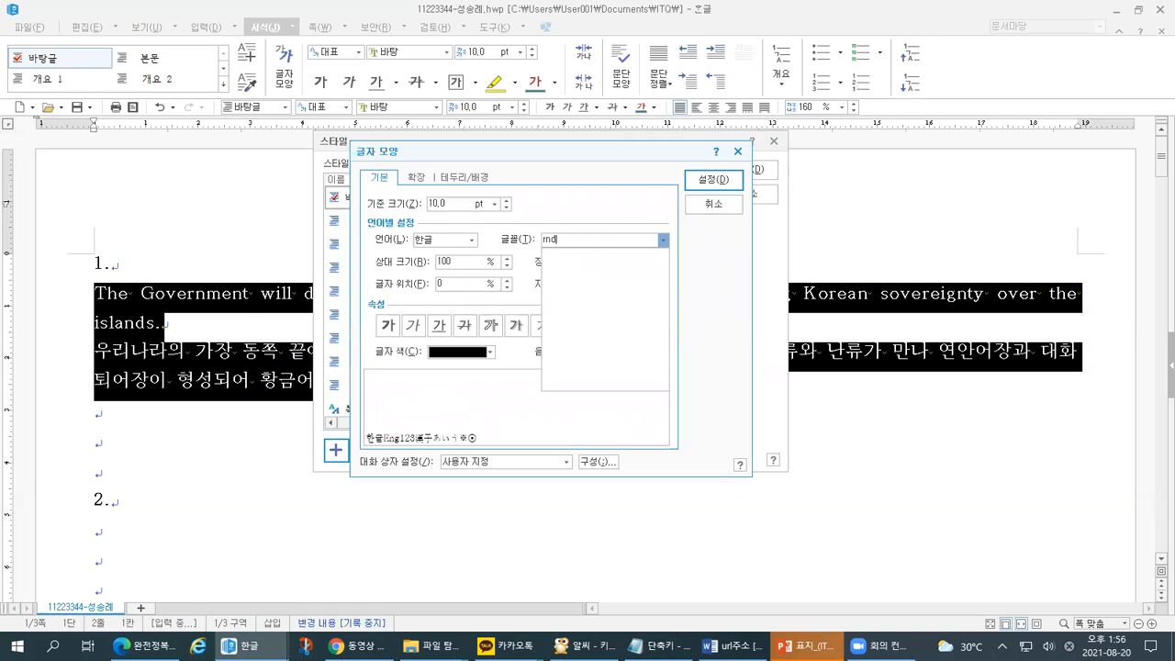
pyautogui.write('tj')
pyautogui.press('Return')
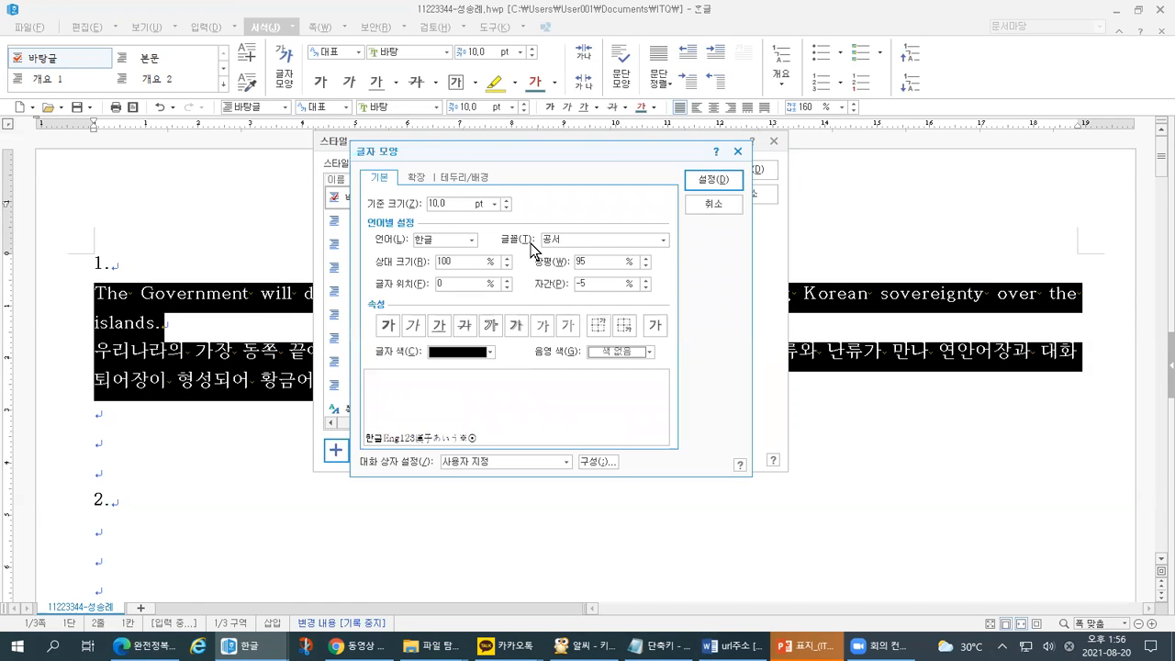
pyautogui.write('궁서')
pyautogui.press('Return')
pyautogui.click(145, 645)
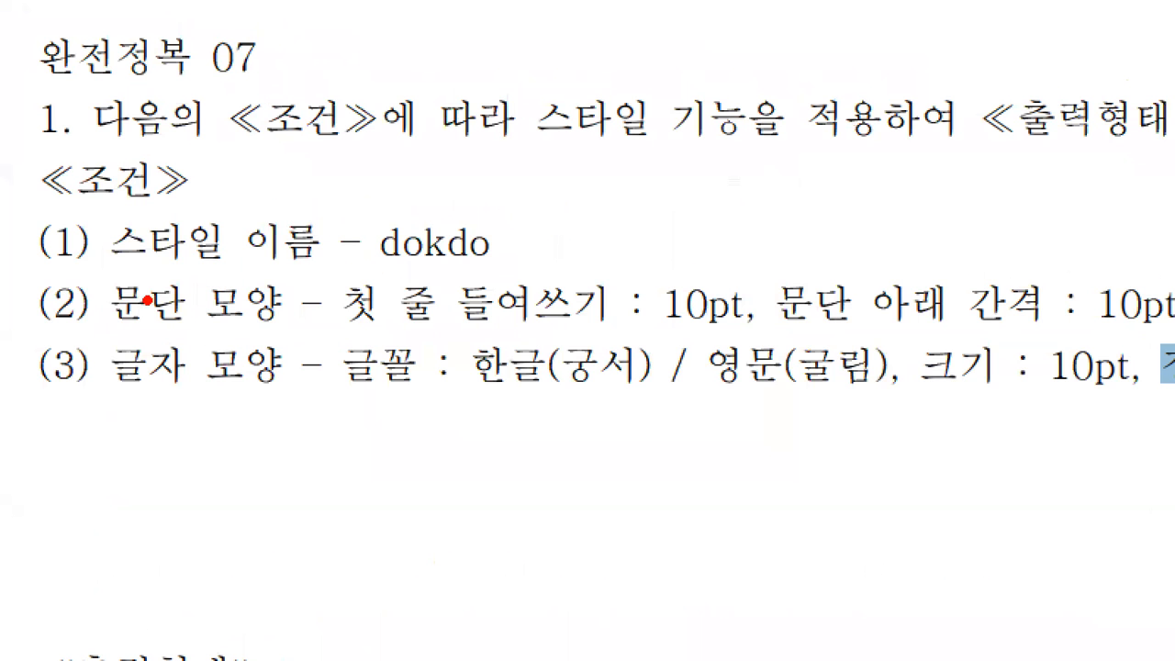
pyautogui.moveTo(319, 322); pyautogui.dragTo(1174, 332)
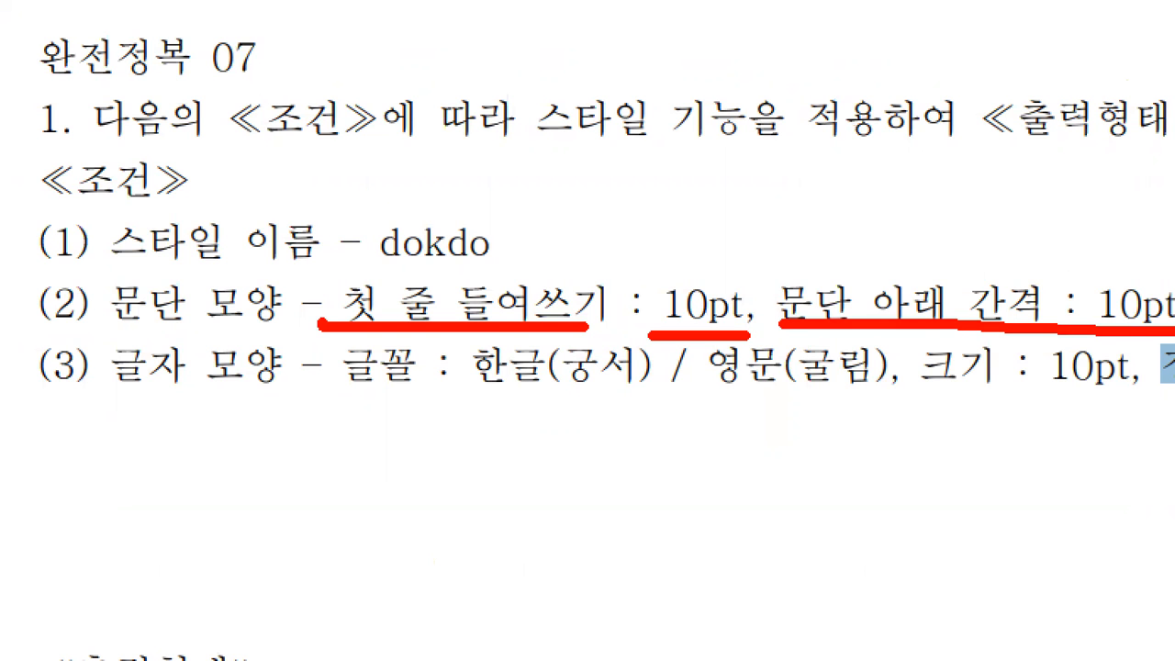
pyautogui.hotkey('alt', 'Tab')
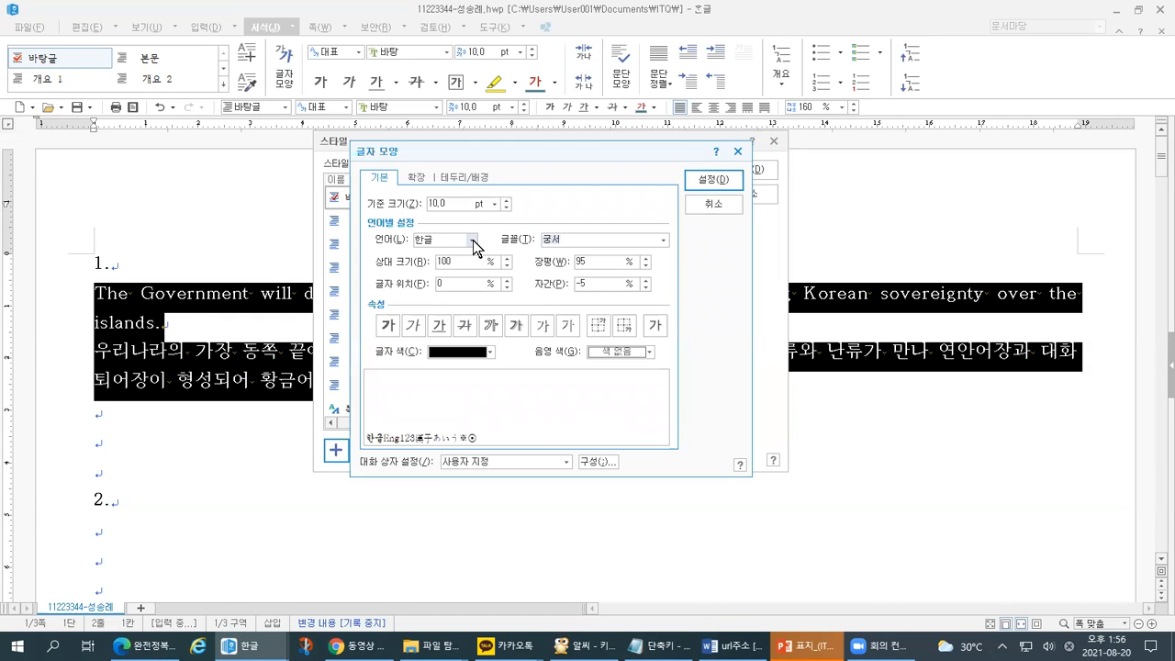
# - Look through the 언어 list and the width and spacing fields, keeping 한글 selected
pyautogui.click(473, 240)
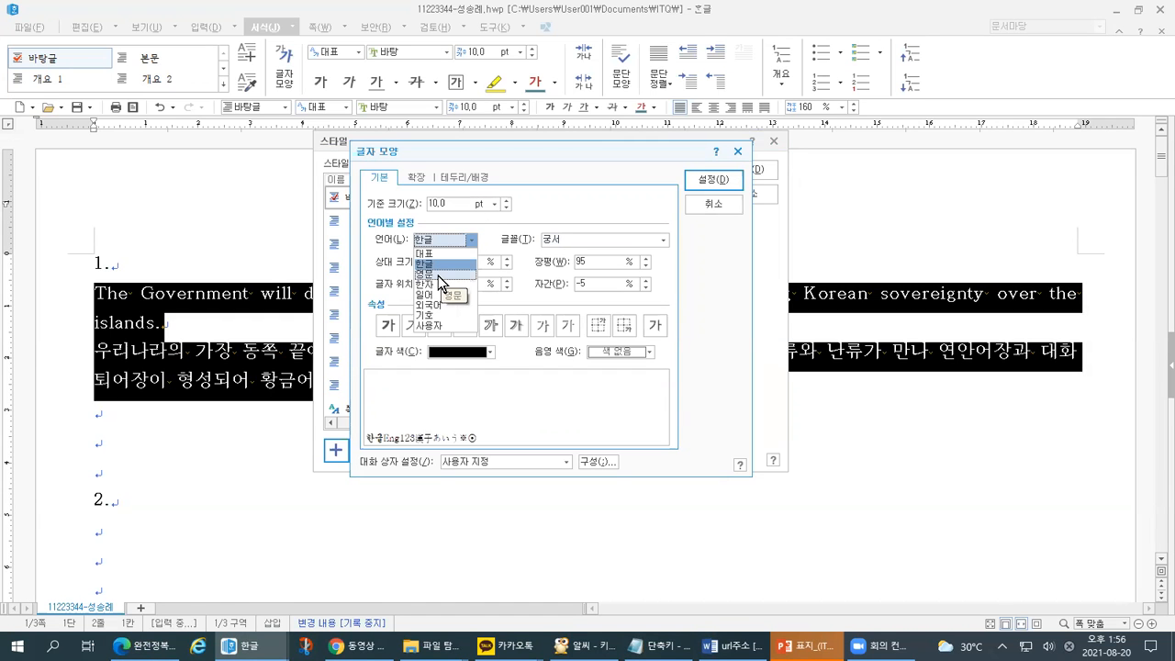
pyautogui.hotkey('ctrl', '1')
pyautogui.click(453, 231)
pyautogui.moveTo(350, 43)
pyautogui.mouseDown()
pyautogui.moveTo(251, 89)
pyautogui.moveTo(349, 44)
pyautogui.moveTo(352, 69)
pyautogui.mouseUp()
pyautogui.moveTo(385, 296)
pyautogui.mouseDown()
pyautogui.moveTo(422, 285)
pyautogui.moveTo(376, 284)
pyautogui.moveTo(416, 281)
pyautogui.moveTo(385, 261)
pyautogui.moveTo(438, 249)
pyautogui.moveTo(369, 232)
pyautogui.moveTo(402, 262)
pyautogui.mouseUp()
pyautogui.moveTo(599, 311); pyautogui.dragTo(705, 301)
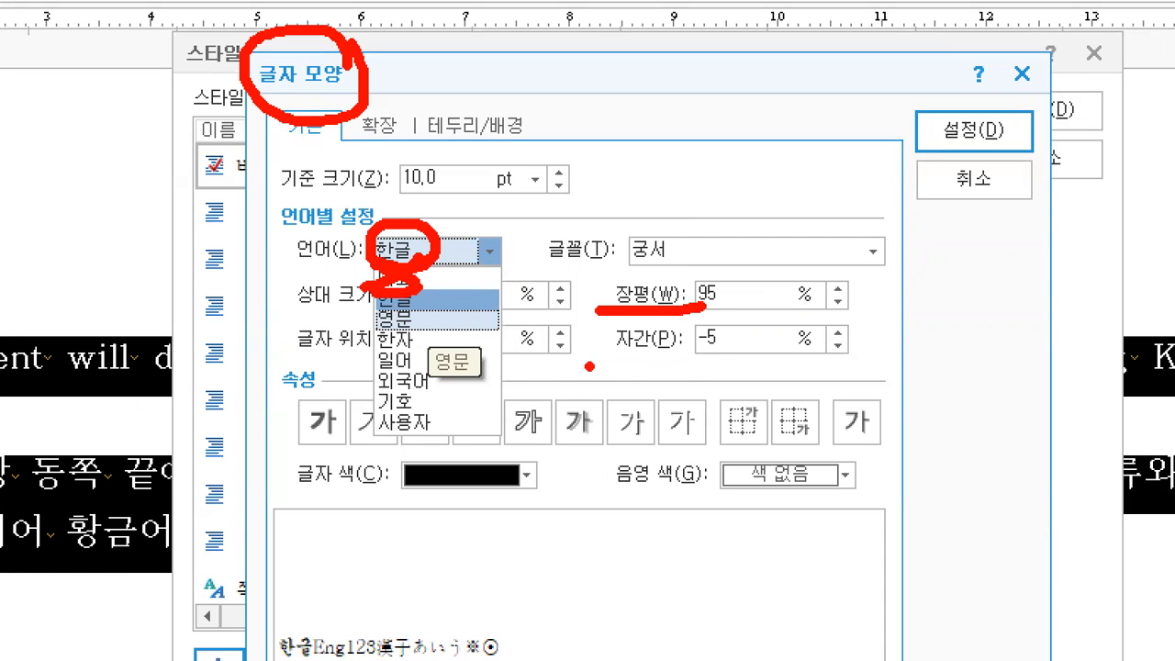
pyautogui.moveTo(587, 367); pyautogui.dragTo(721, 352)
pyautogui.press('Escape')
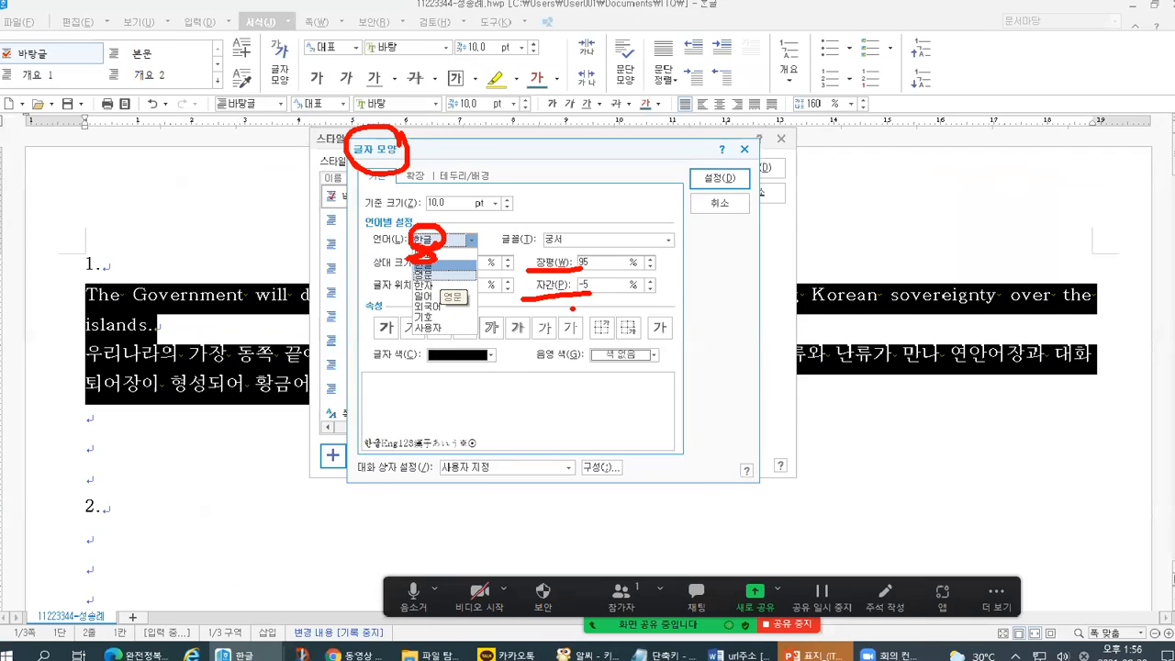
pyautogui.click(490, 251)
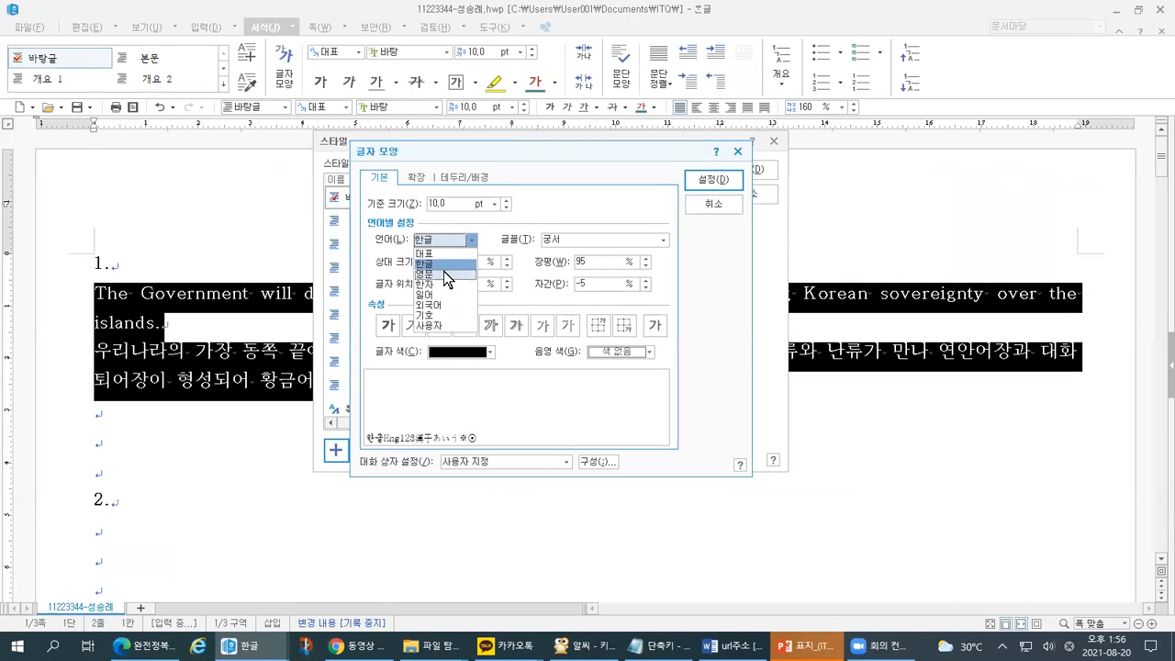
pyautogui.click(443, 266)
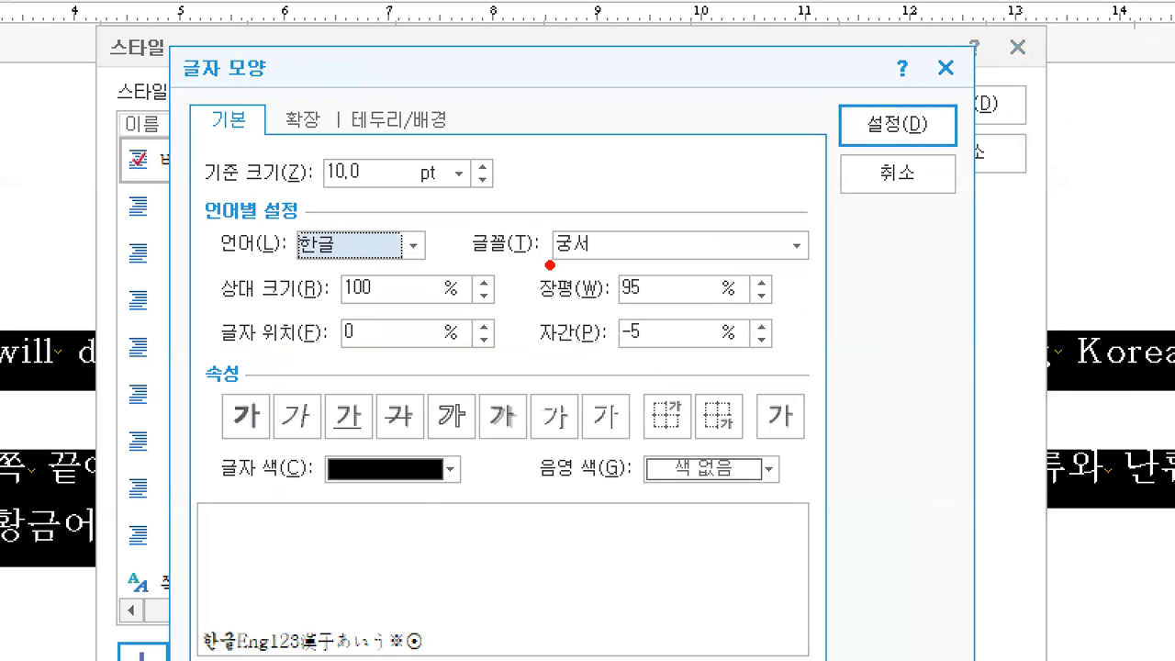
pyautogui.moveTo(549, 265); pyautogui.dragTo(599, 266)
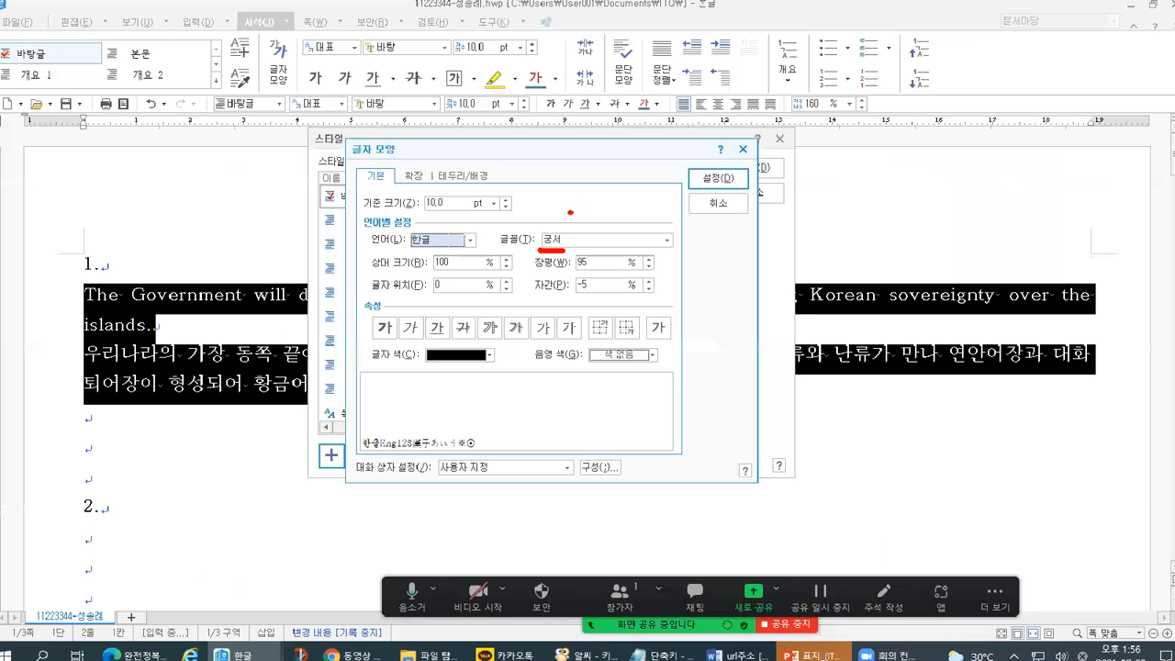
pyautogui.press('Escape')
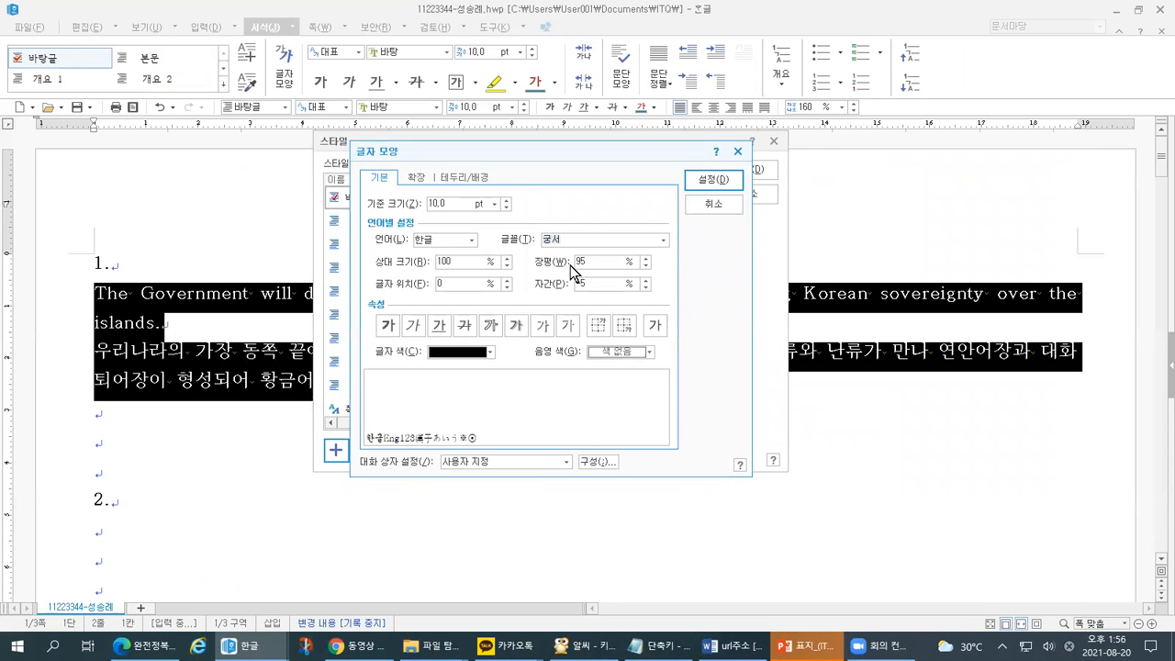
# - Switch 언어 to 영문 and set the English font to 굴림
pyautogui.click(444, 241)
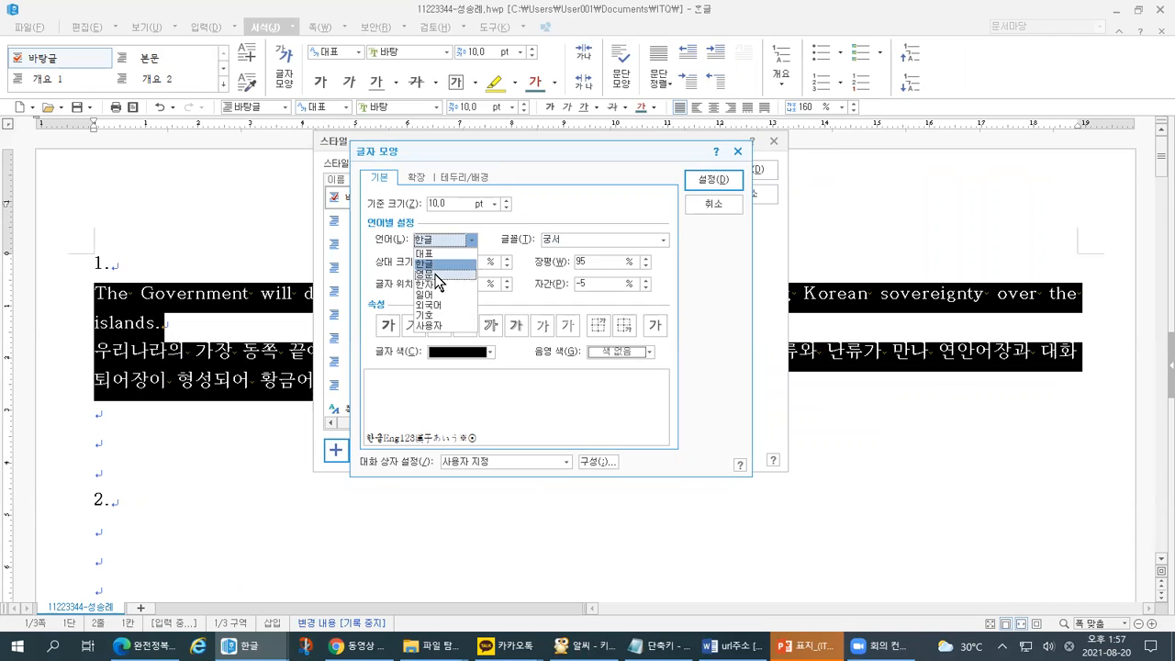
pyautogui.click(437, 273)
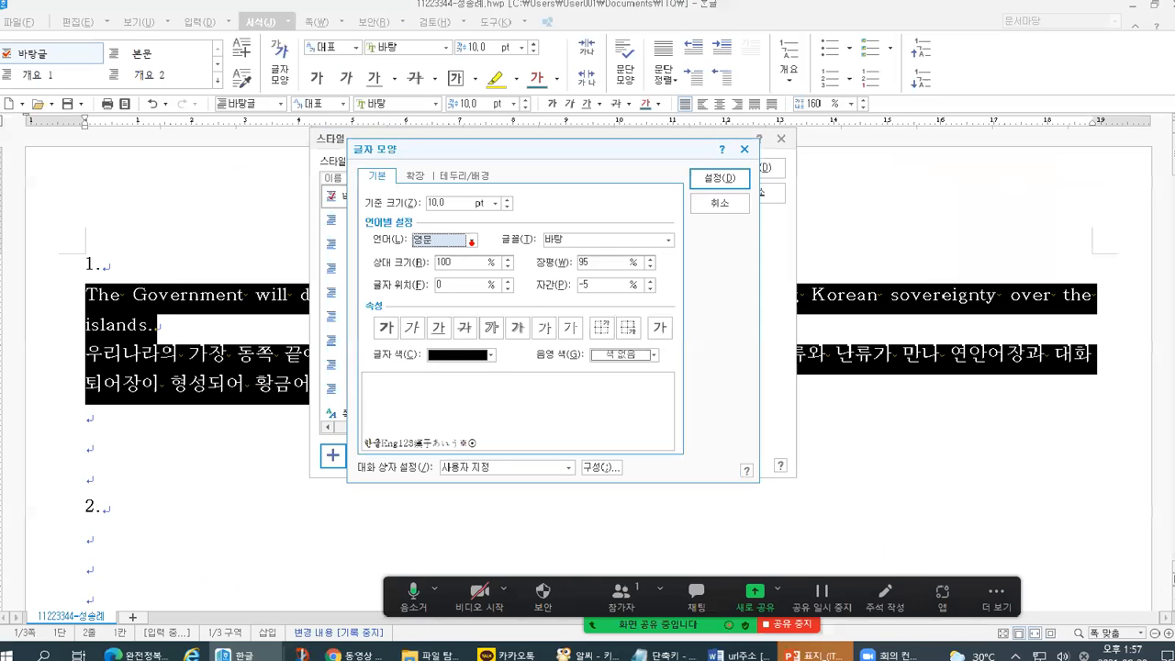
pyautogui.click(475, 236)
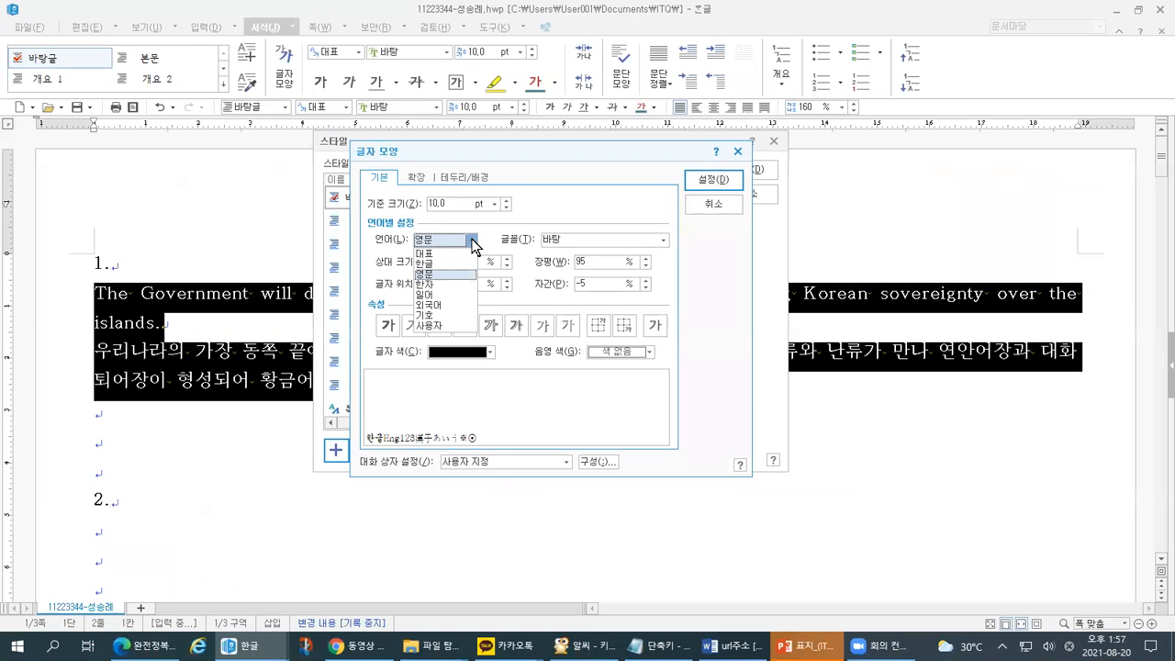
pyautogui.moveTo(440, 266); pyautogui.dragTo(454, 265)
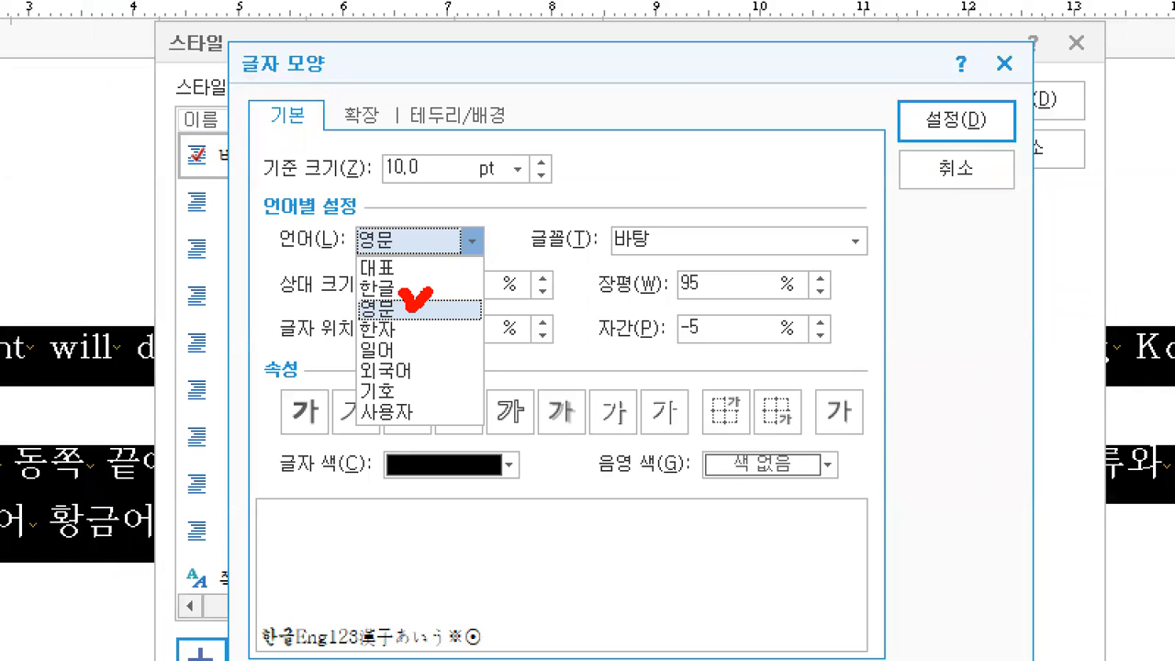
pyautogui.moveTo(593, 258); pyautogui.dragTo(648, 244)
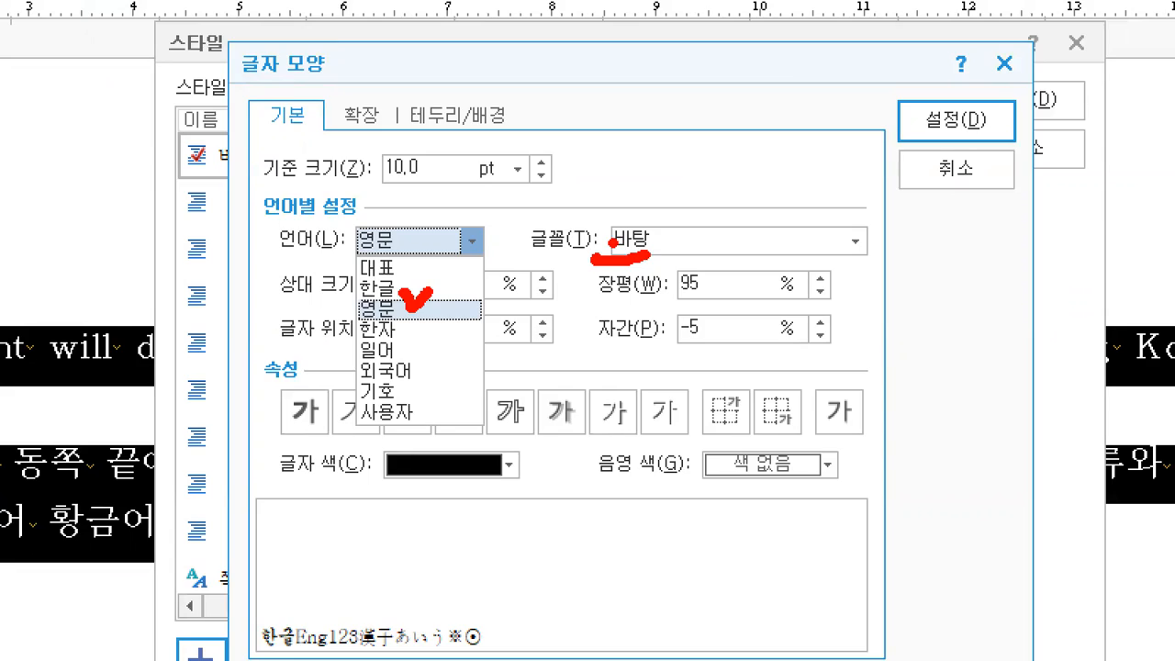
pyautogui.press('Escape')
pyautogui.click(616, 240)
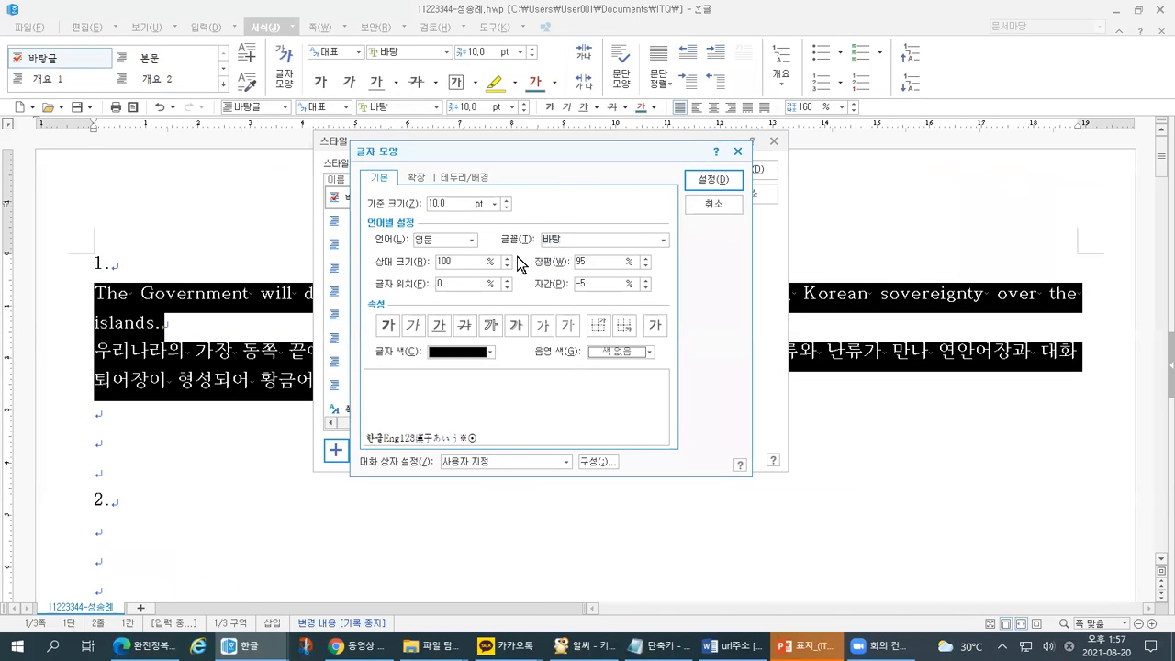
pyautogui.write('굴림')
pyautogui.press('Return')
# - Review the 굴림 English font together with the 95% width and -5% spacing
pyautogui.hotkey('ctrl', '1')
pyautogui.click(519, 258)
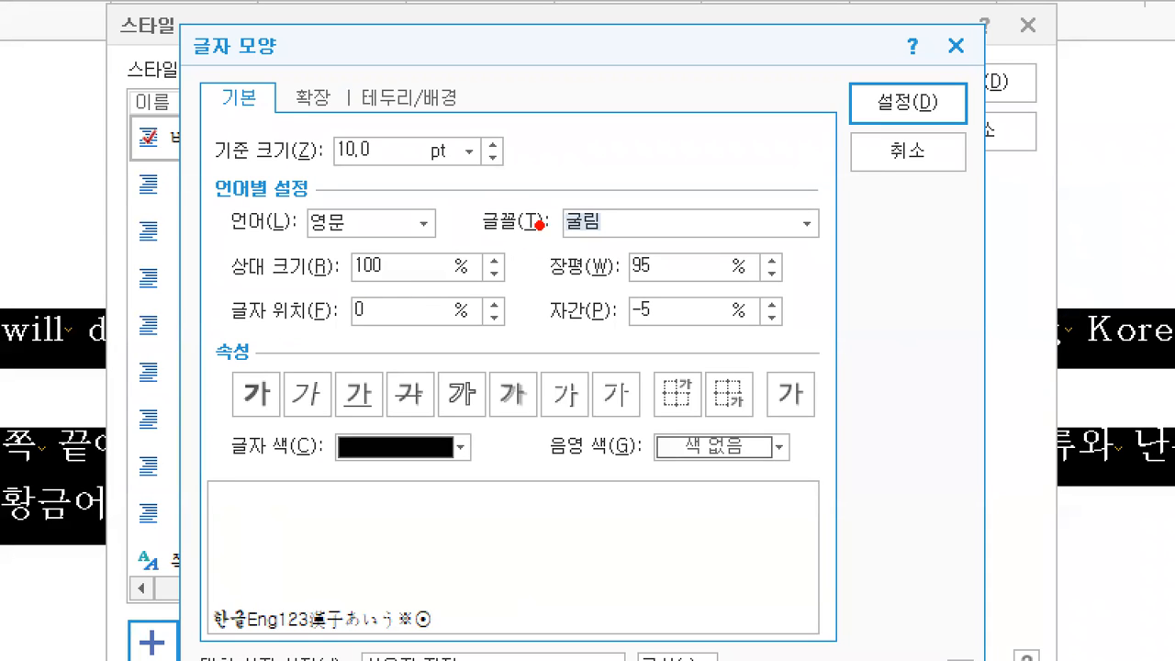
pyautogui.moveTo(517, 198); pyautogui.dragTo(552, 190)
pyautogui.moveTo(360, 235)
pyautogui.mouseDown()
pyautogui.moveTo(308, 250)
pyautogui.moveTo(353, 184)
pyautogui.moveTo(340, 275)
pyautogui.mouseUp()
pyautogui.moveTo(623, 274); pyautogui.dragTo(662, 274)
pyautogui.moveTo(629, 322); pyautogui.dragTo(673, 323)
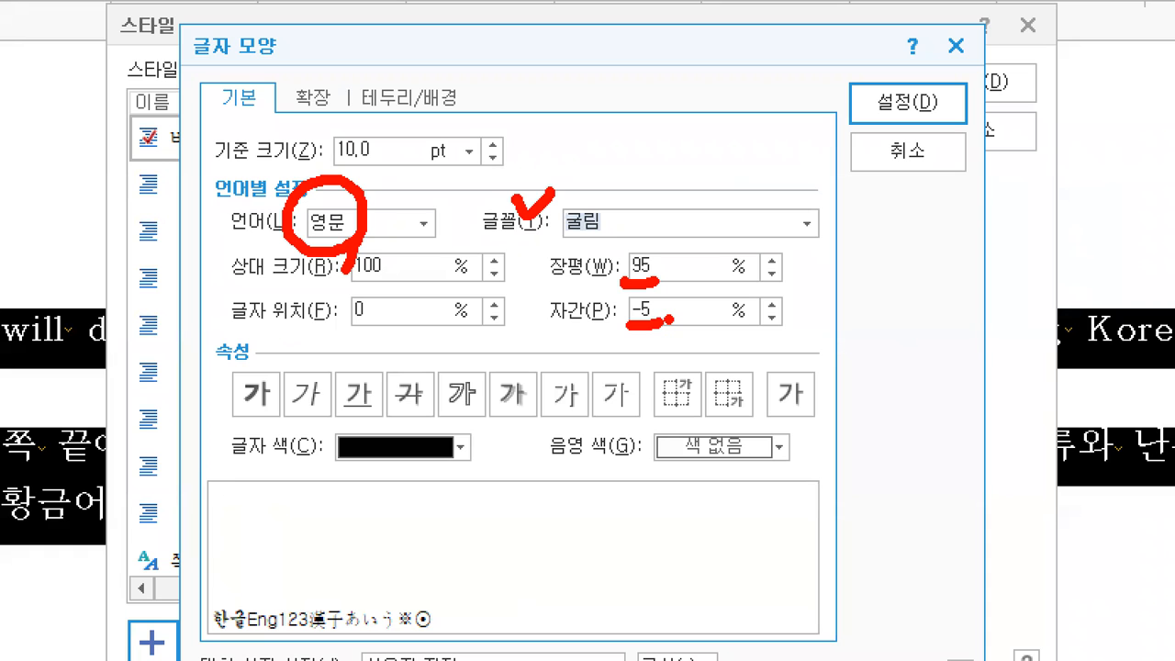
pyautogui.moveTo(851, 83); pyautogui.dragTo(888, 70)
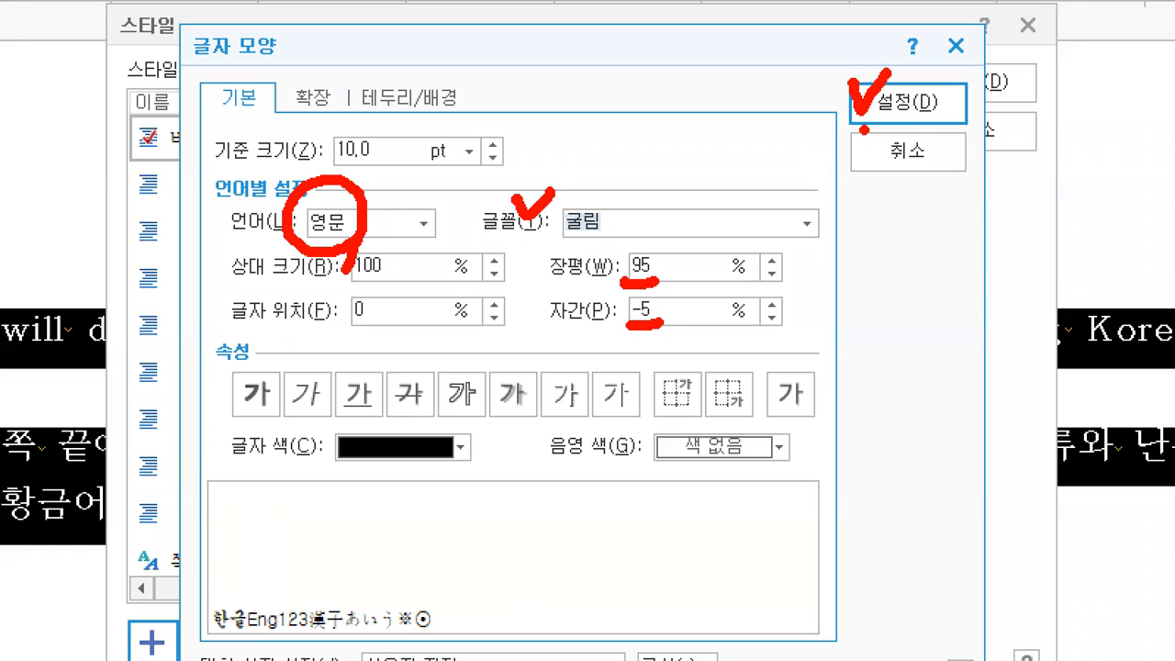
pyautogui.press('Escape')
# - Apply the character settings and move the dialog aside to reveal the dokdo style name
pyautogui.click(704, 182)
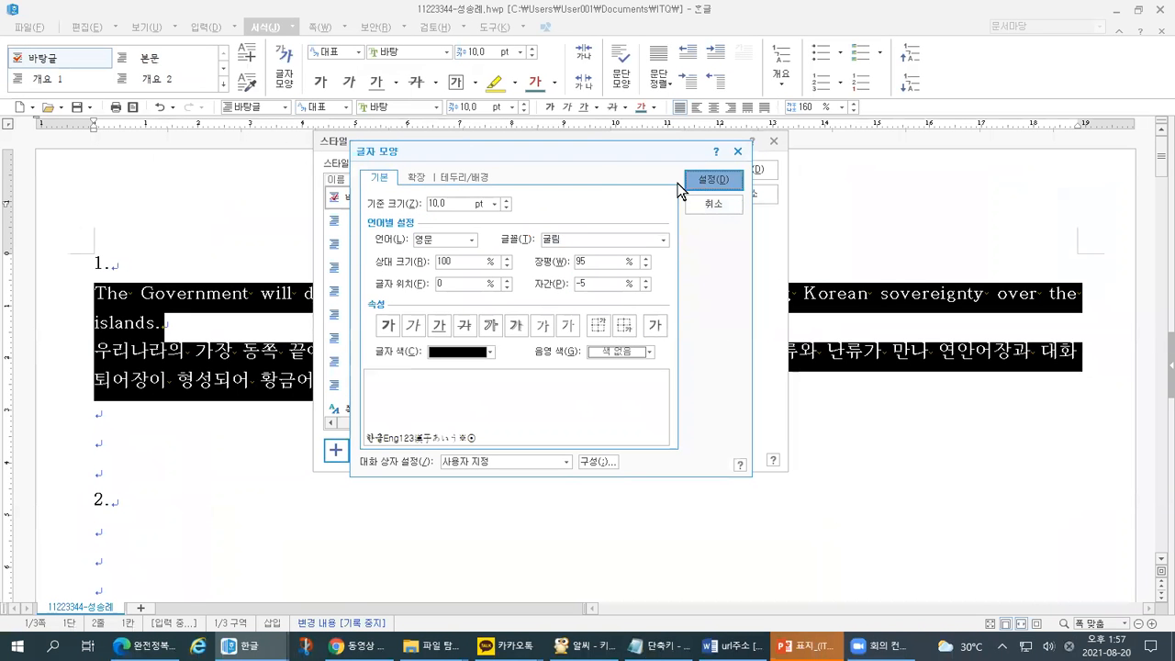
pyautogui.moveTo(582, 156); pyautogui.dragTo(716, 144)
pyautogui.hotkey('ctrl', '1')
pyautogui.click(468, 224)
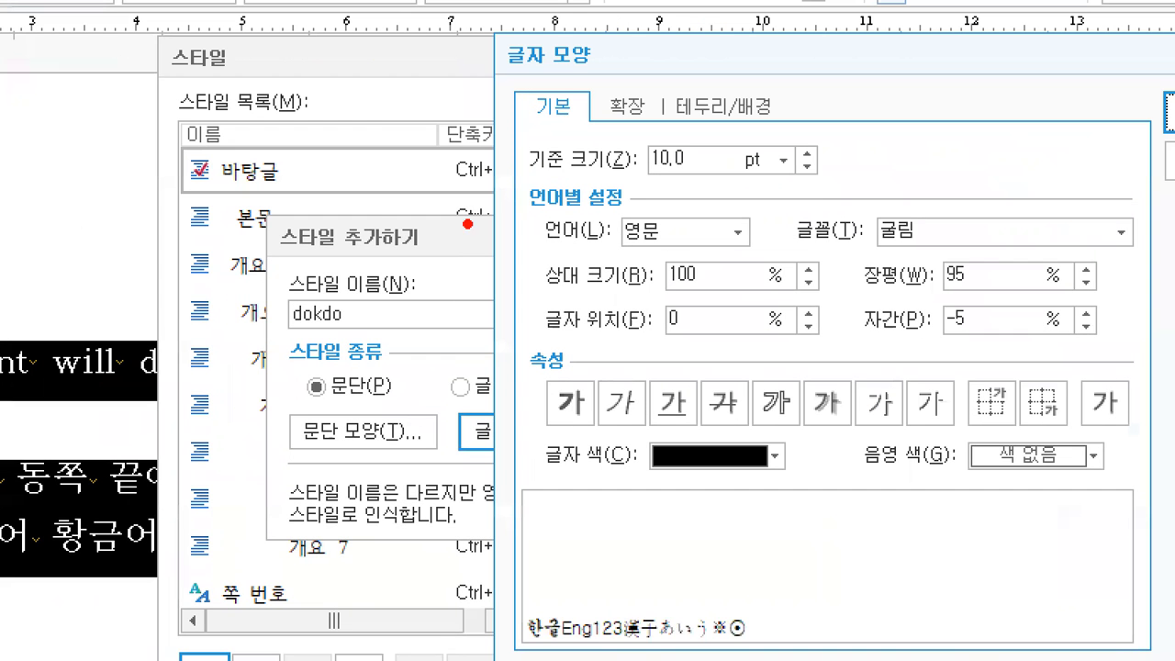
pyautogui.moveTo(217, 108)
pyautogui.mouseDown()
pyautogui.moveTo(177, 209)
pyautogui.moveTo(166, 435)
pyautogui.moveTo(210, 601)
pyautogui.mouseUp()
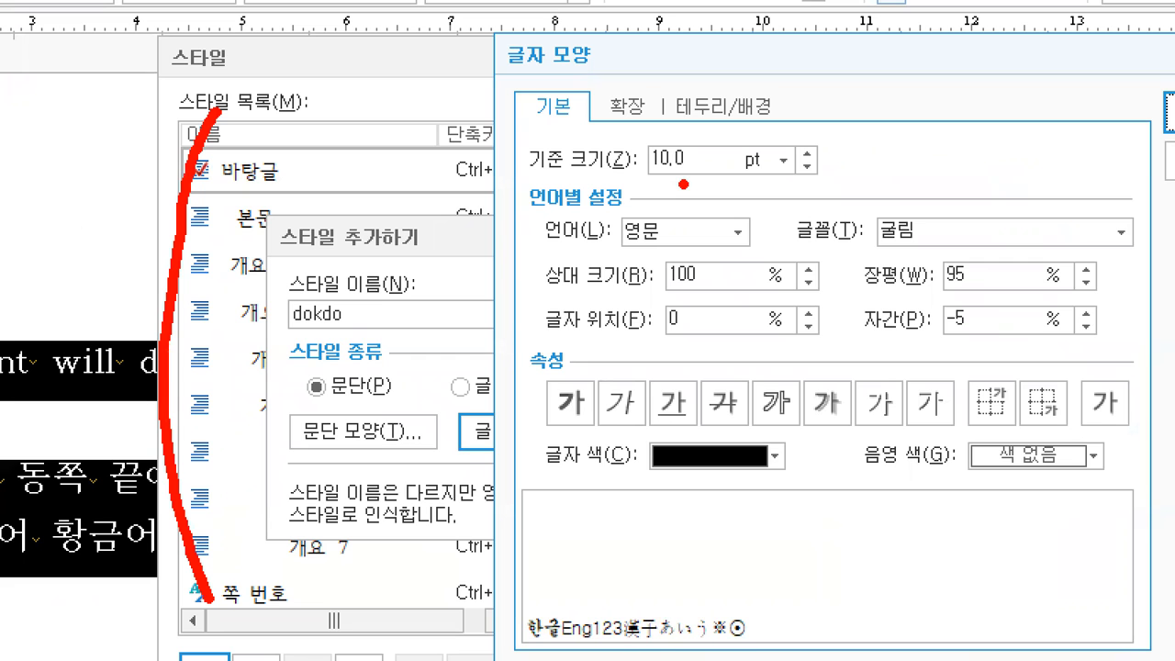
pyautogui.moveTo(395, 332)
pyautogui.mouseDown()
pyautogui.moveTo(294, 310)
pyautogui.moveTo(349, 357)
pyautogui.mouseUp()
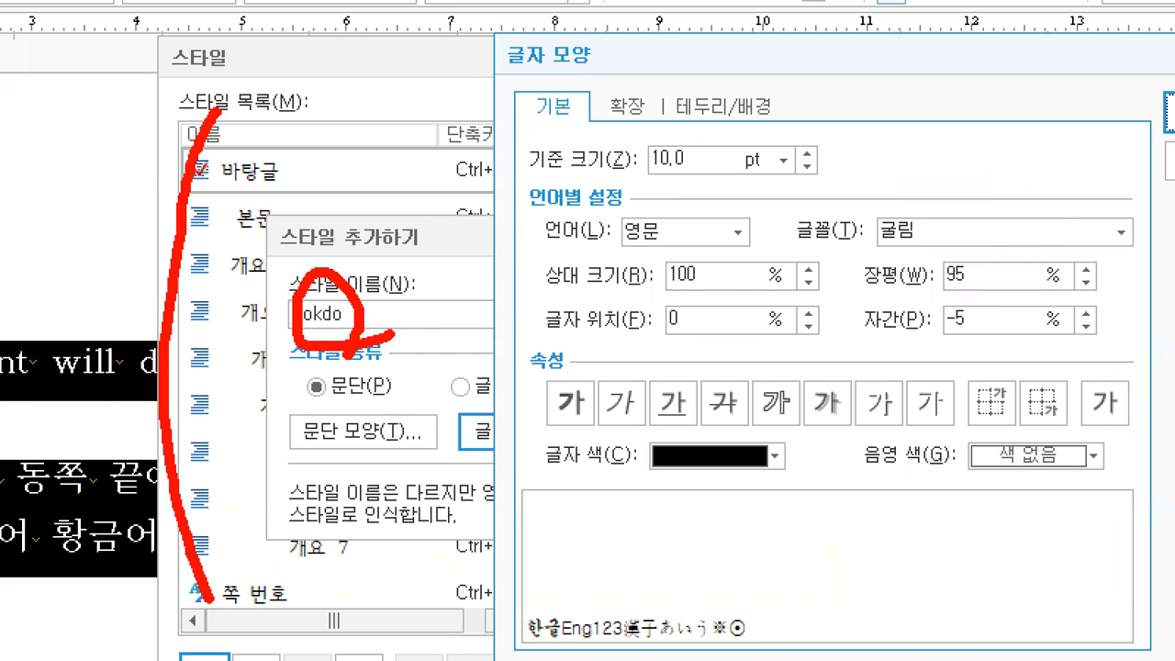
pyautogui.press('Escape')
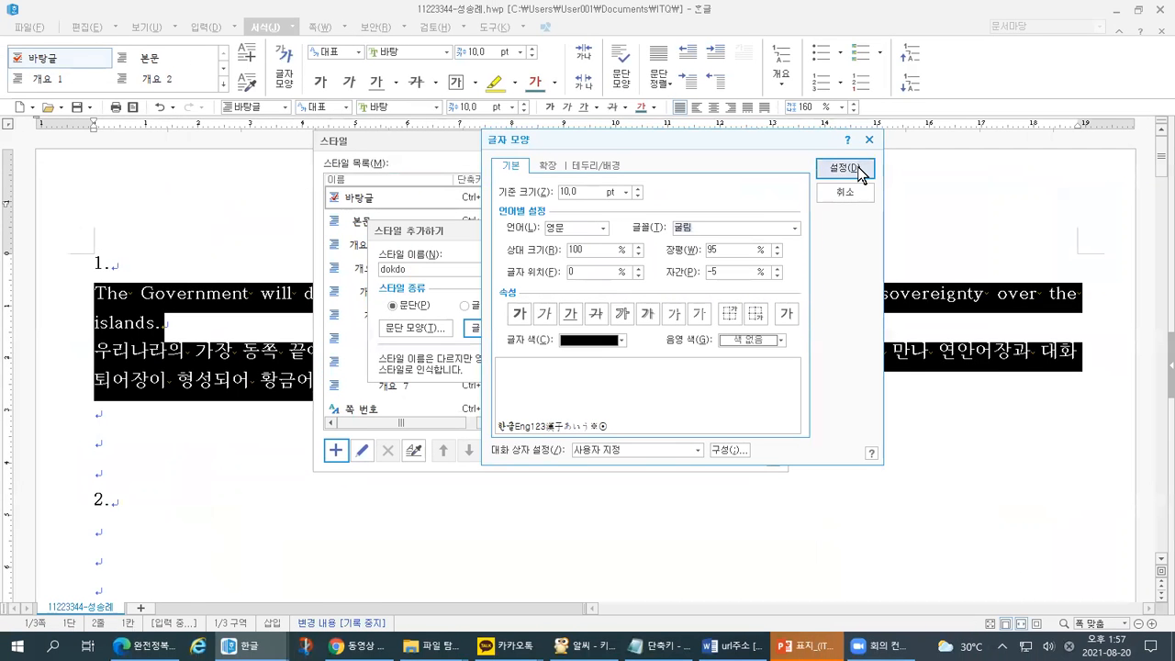
# - Confirm the character settings again to return to the Add Style dialog
pyautogui.click(844, 167)
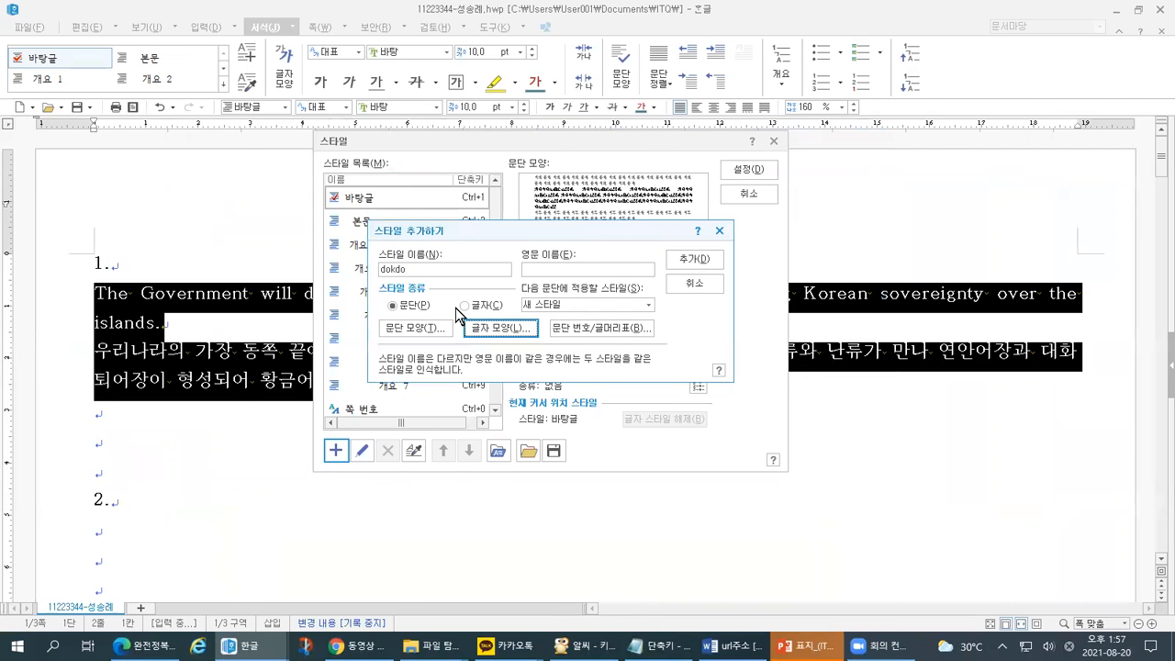
pyautogui.hotkey('ctrl', '1')
pyautogui.click(423, 271)
pyautogui.moveTo(682, 34)
pyautogui.mouseDown()
pyautogui.moveTo(587, 657)
pyautogui.moveTo(721, 654)
pyautogui.mouseUp()
pyautogui.moveTo(586, 407)
pyautogui.mouseDown()
pyautogui.moveTo(582, 418)
pyautogui.moveTo(543, 338)
pyautogui.moveTo(599, 398)
pyautogui.moveTo(561, 431)
pyautogui.mouseUp()
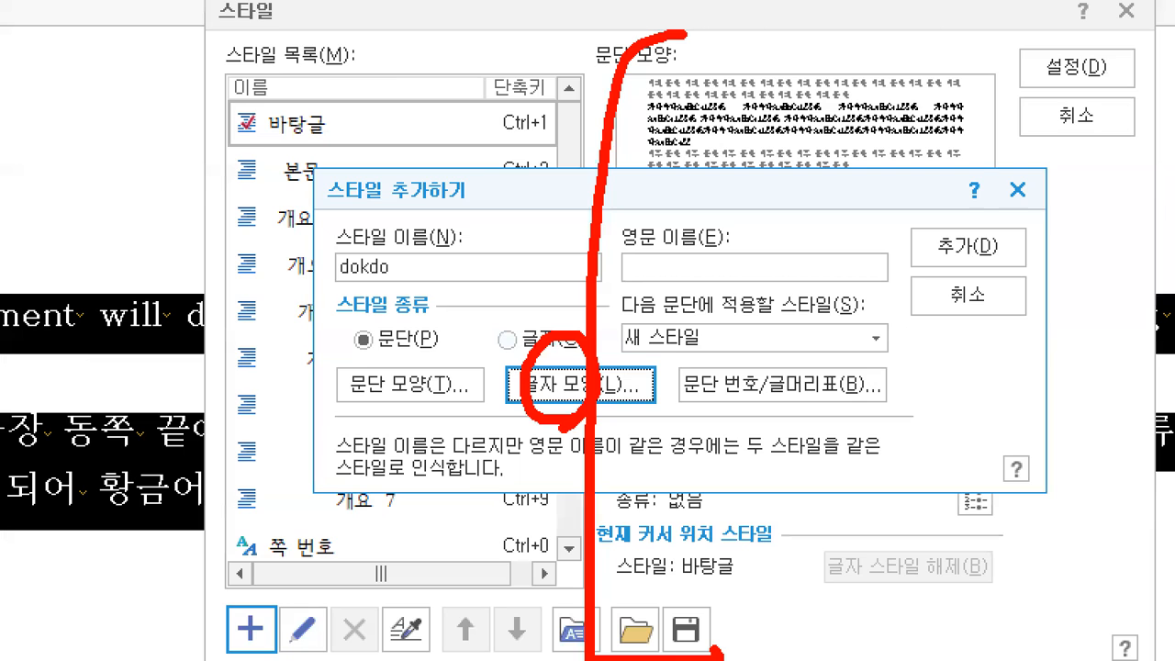
pyautogui.press('Escape')
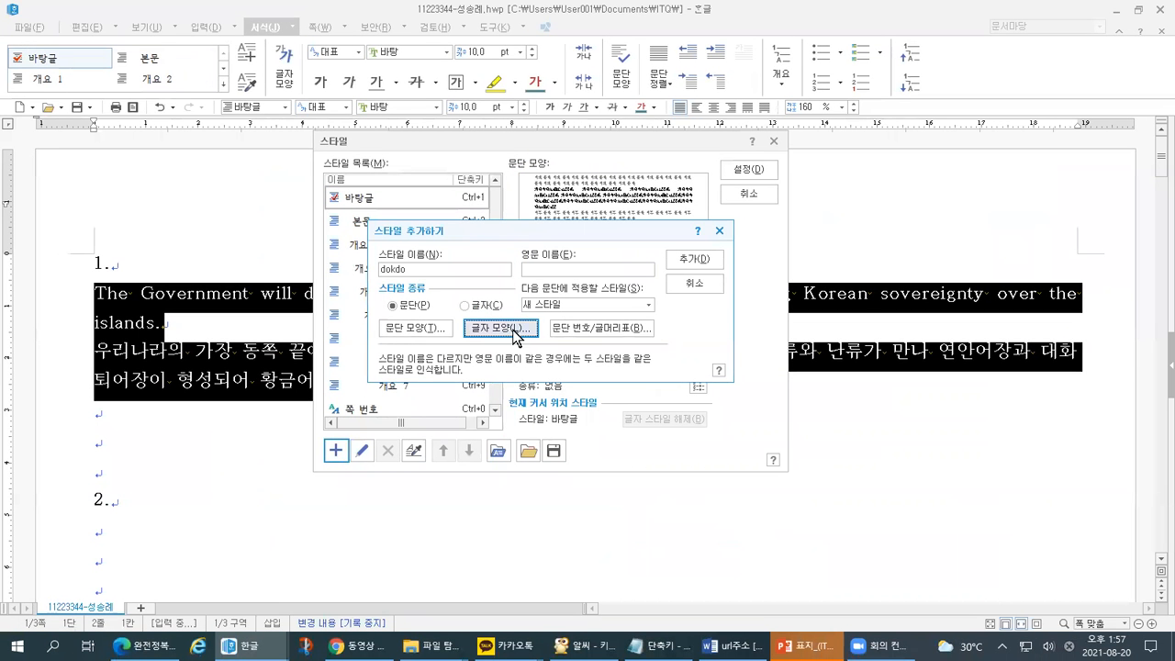
# - Reopen 글자 모양 and verify the Korean (한글) font is 궁서
pyautogui.click(521, 330)
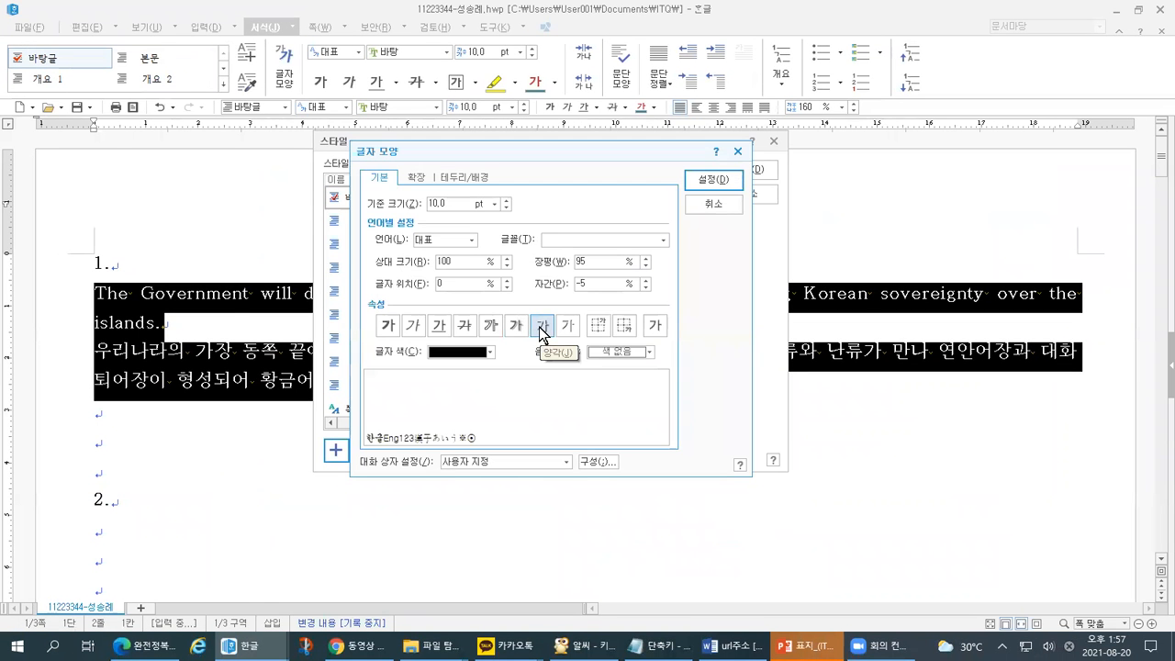
pyautogui.hotkey('ctrl', '1')
pyautogui.moveTo(299, 248); pyautogui.dragTo(331, 242)
pyautogui.press('Escape')
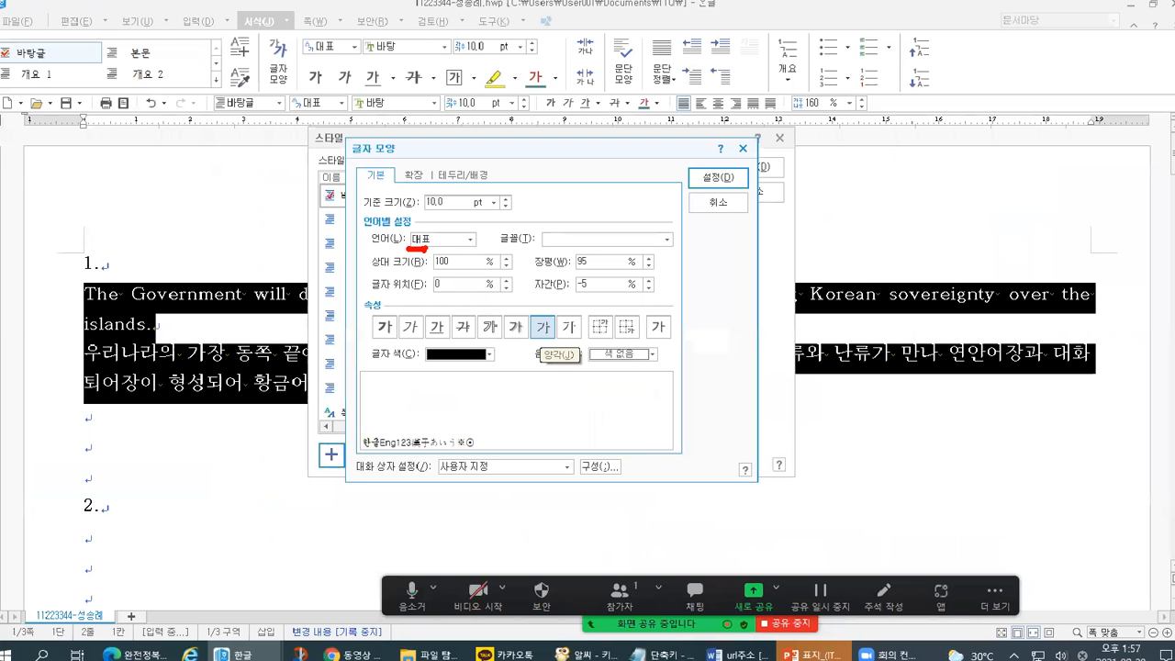
pyautogui.click(459, 242)
pyautogui.click(430, 262)
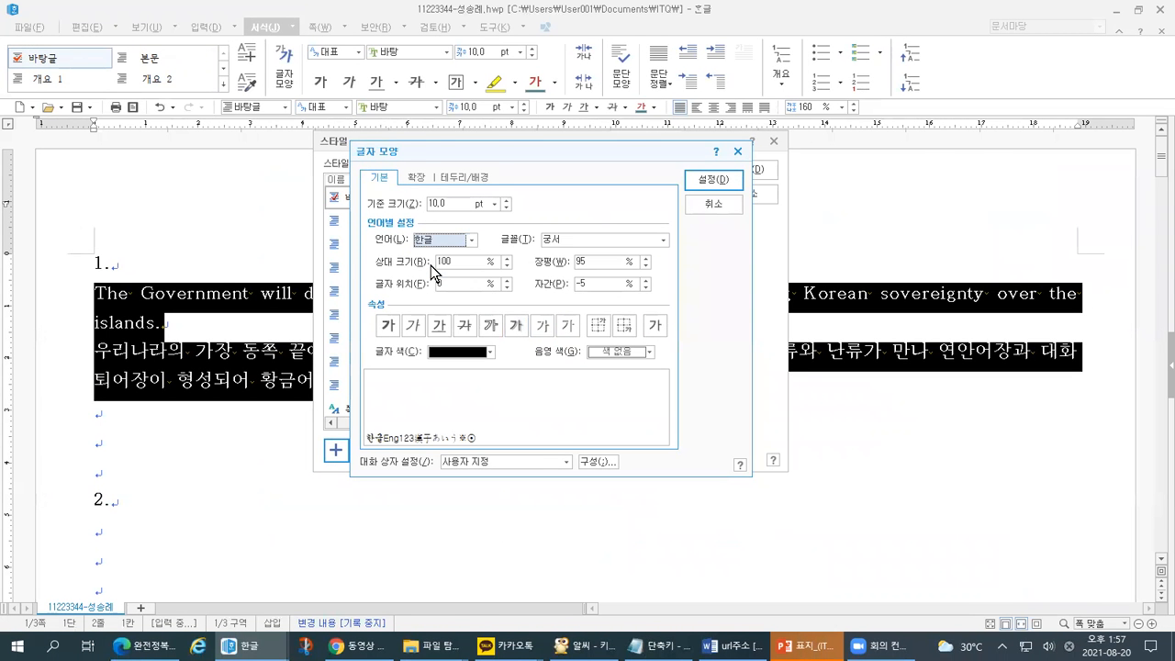
pyautogui.hotkey('ctrl', '1')
pyautogui.moveTo(406, 250); pyautogui.dragTo(448, 228)
pyautogui.moveTo(640, 242); pyautogui.dragTo(734, 211)
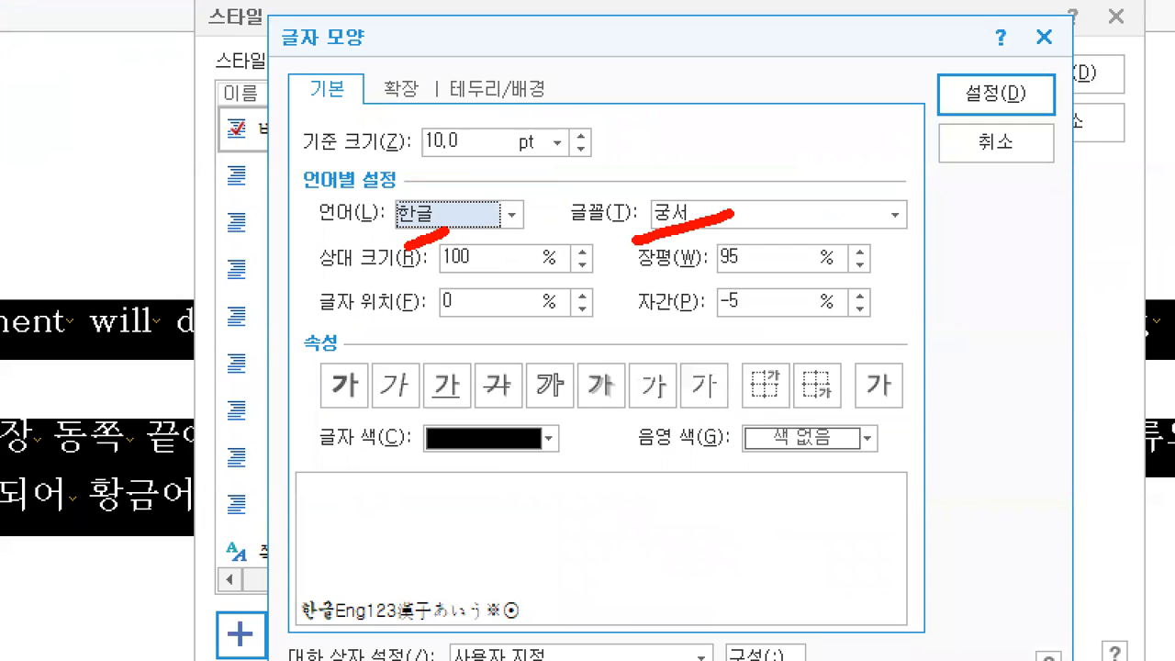
pyautogui.press('Escape')
# - Switch to 영문 and verify 굴림 with 95% width and -5% spacing
pyautogui.click(468, 242)
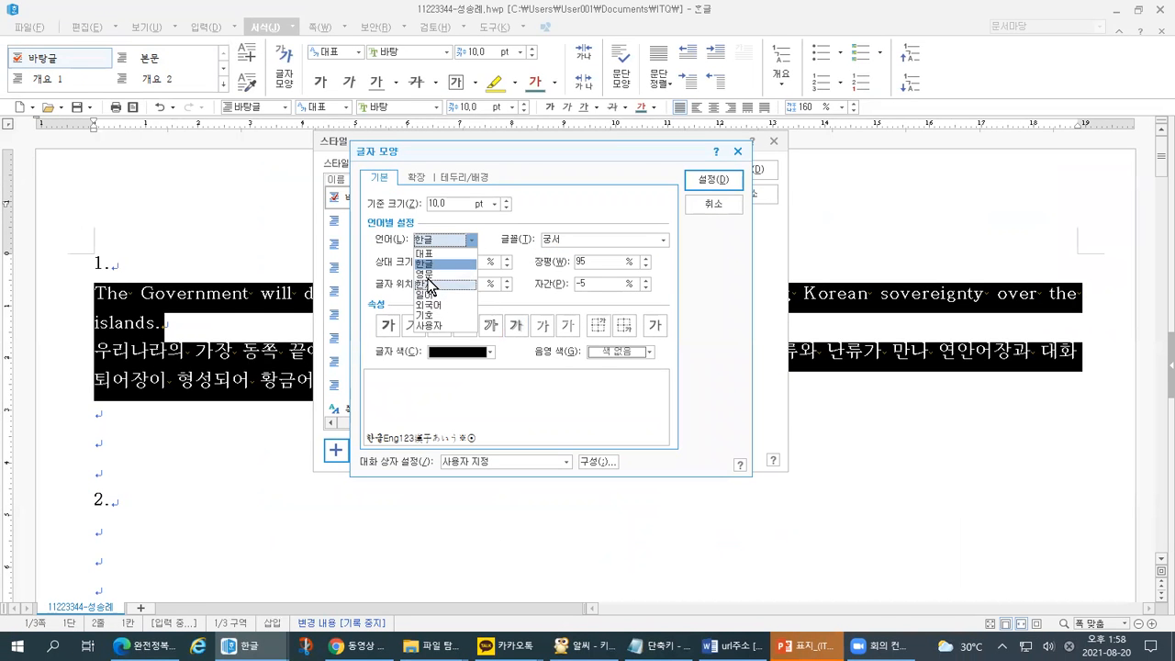
pyautogui.click(424, 274)
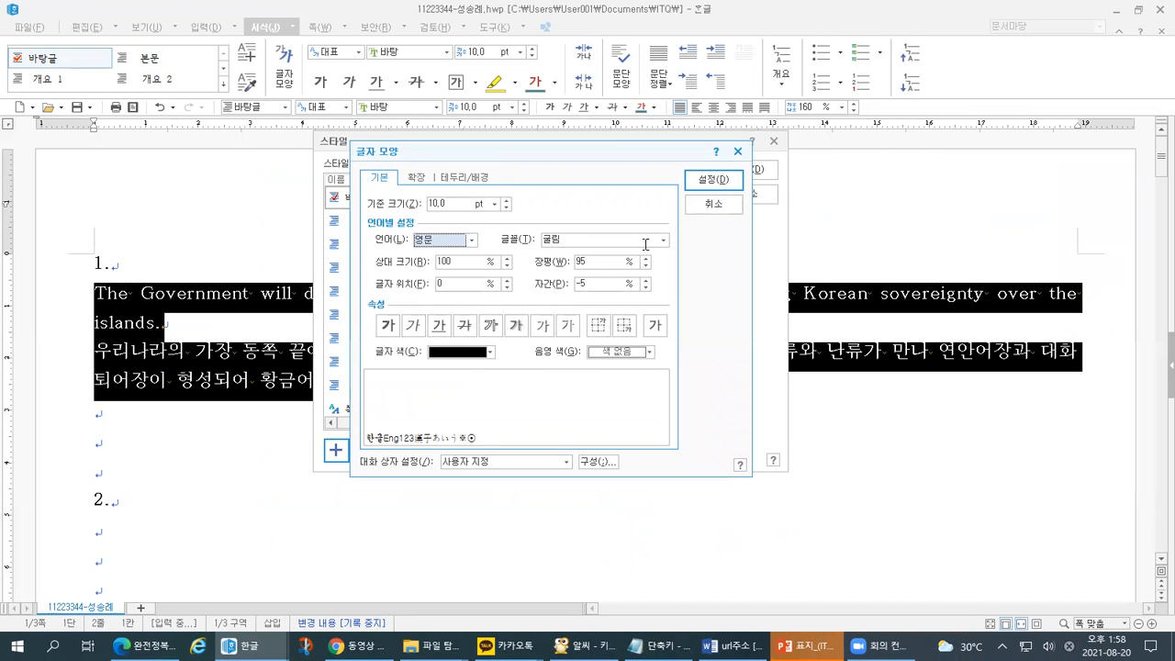
pyautogui.moveTo(422, 250); pyautogui.dragTo(442, 244)
pyautogui.moveTo(545, 247); pyautogui.dragTo(564, 247)
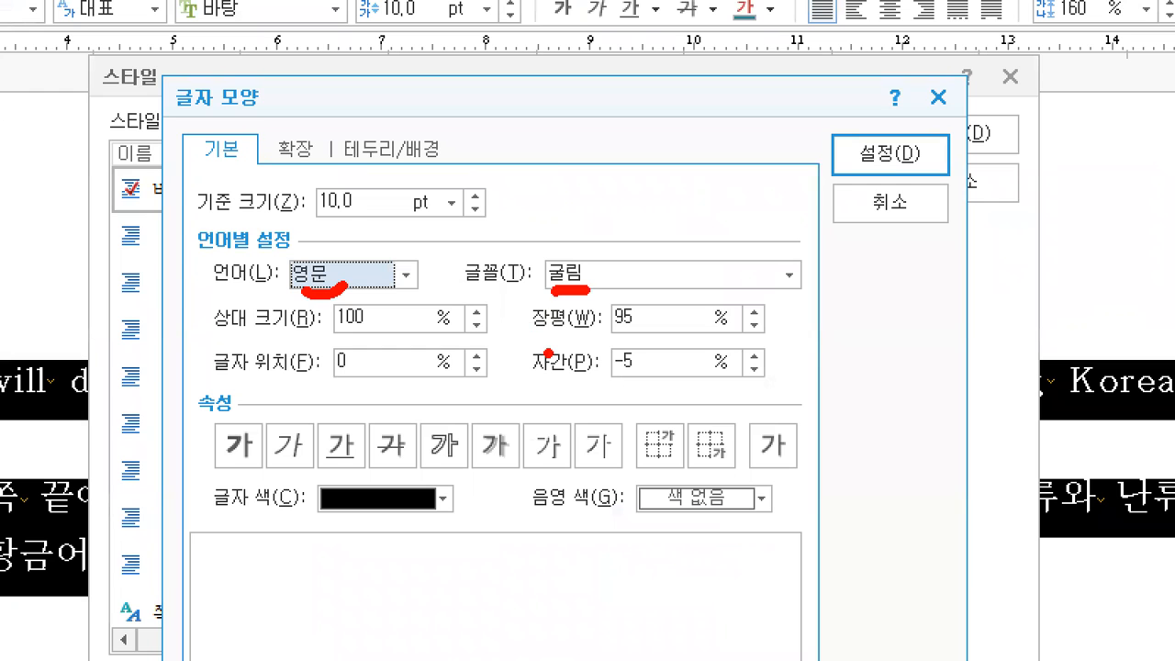
pyautogui.moveTo(849, 111)
pyautogui.mouseDown()
pyautogui.moveTo(863, 143)
pyautogui.moveTo(932, 82)
pyautogui.mouseUp()
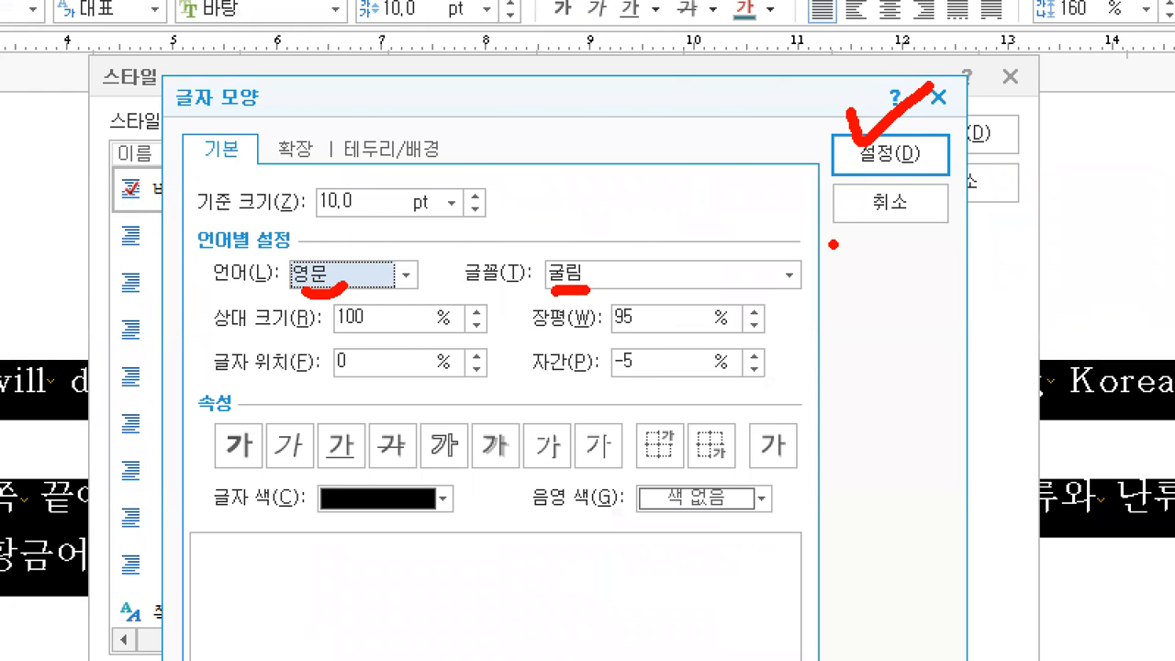
pyautogui.press('Escape')
# - Confirm the character settings and review the dokdo style's name and formatting summary
pyautogui.click(712, 180)
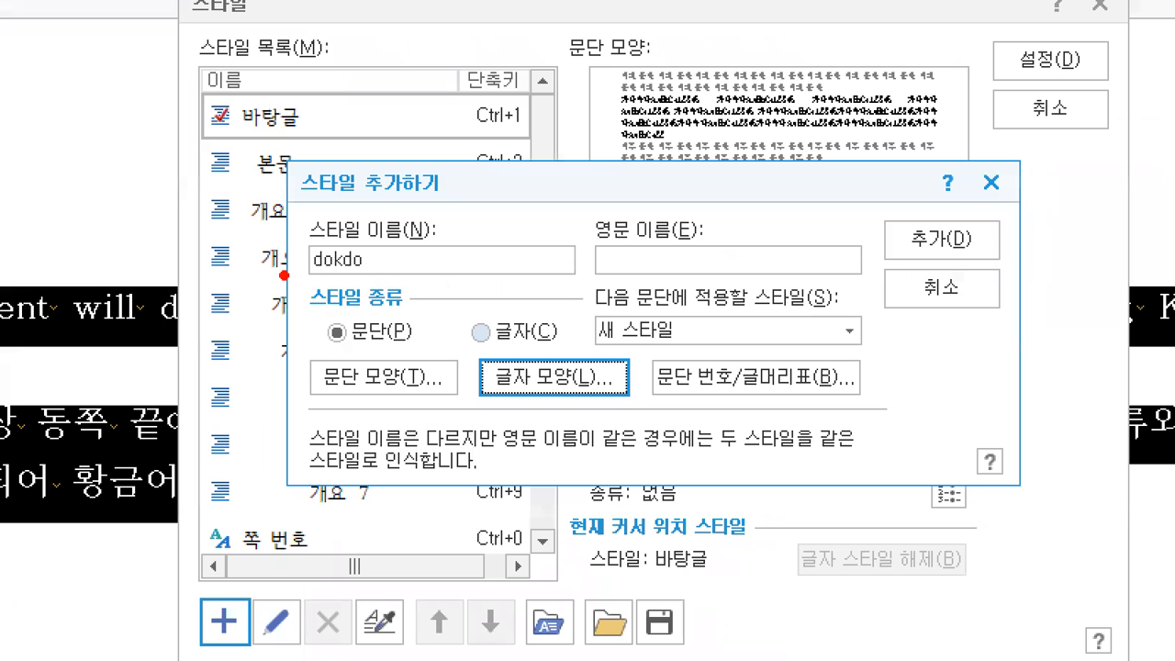
pyautogui.moveTo(364, 279); pyautogui.dragTo(409, 274)
pyautogui.moveTo(305, 401)
pyautogui.mouseDown()
pyautogui.moveTo(437, 386)
pyautogui.moveTo(492, 401)
pyautogui.moveTo(630, 382)
pyautogui.mouseUp()
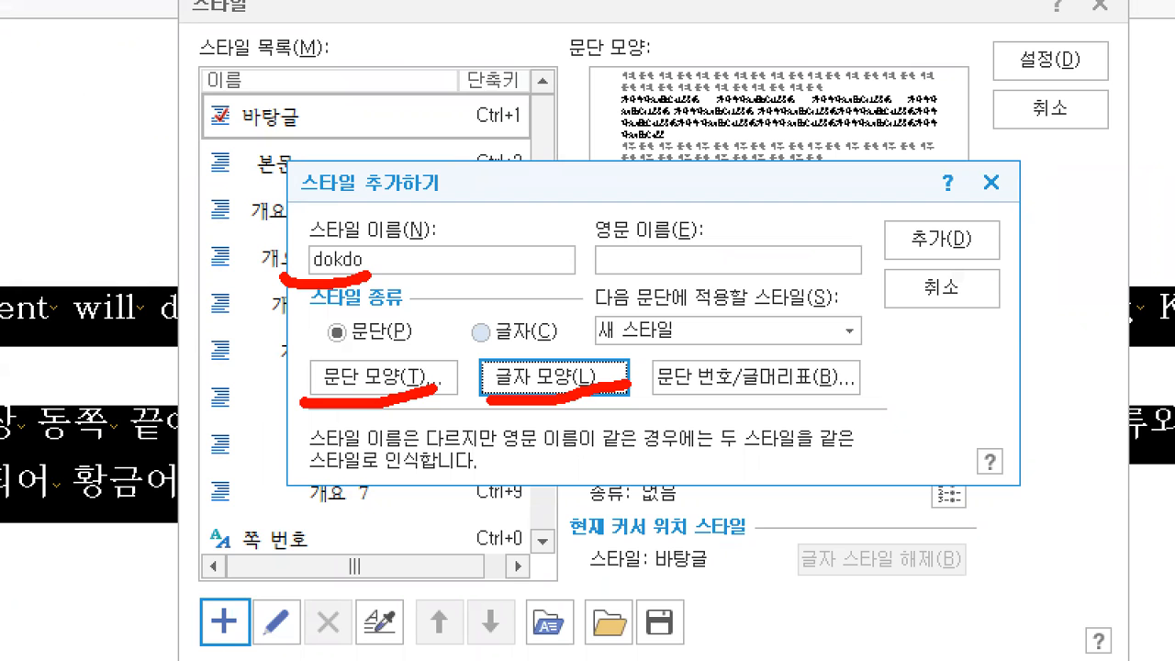
pyautogui.moveTo(664, 204); pyautogui.dragTo(468, 294)
pyautogui.moveTo(687, 221); pyautogui.dragTo(597, 301)
pyautogui.moveTo(782, 246); pyautogui.dragTo(695, 340)
pyautogui.moveTo(837, 282); pyautogui.dragTo(751, 401)
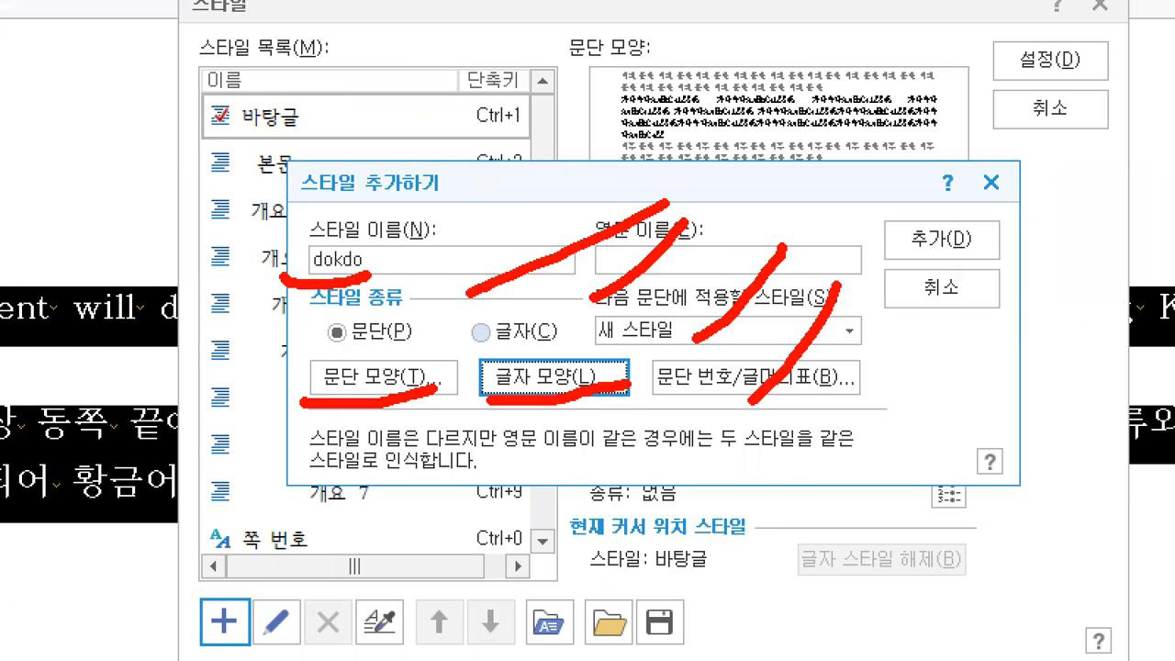
pyautogui.moveTo(890, 211); pyautogui.dragTo(925, 204)
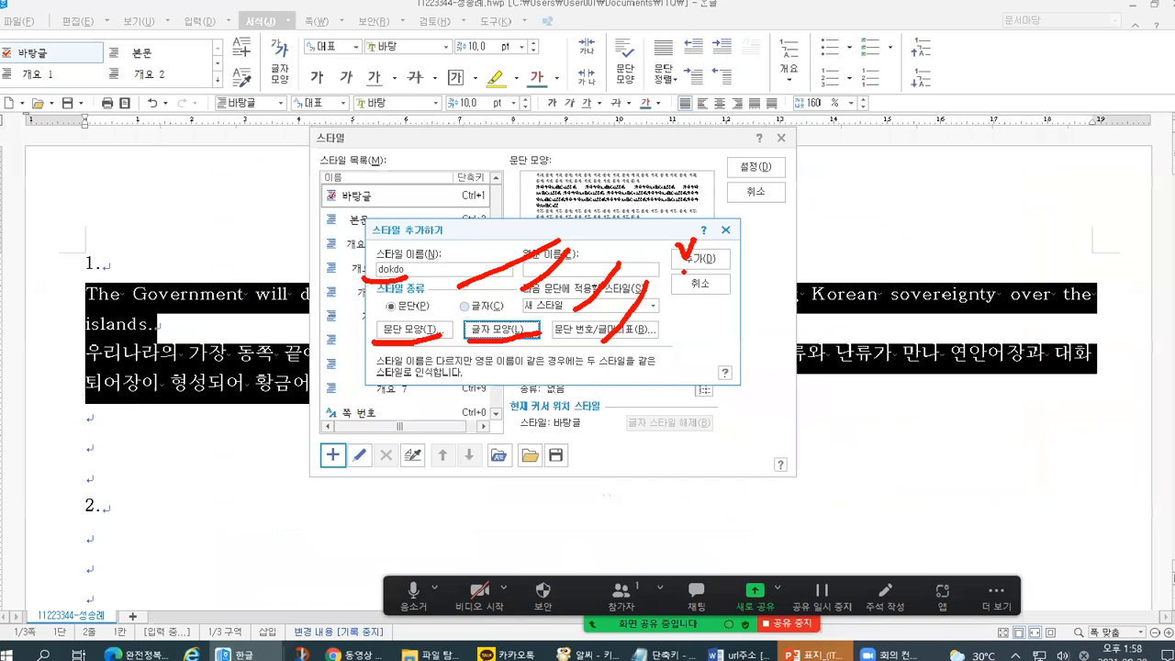
# - Add dokdo to the style list and apply it to the selected English and Korean paragraphs
pyautogui.click(682, 264)
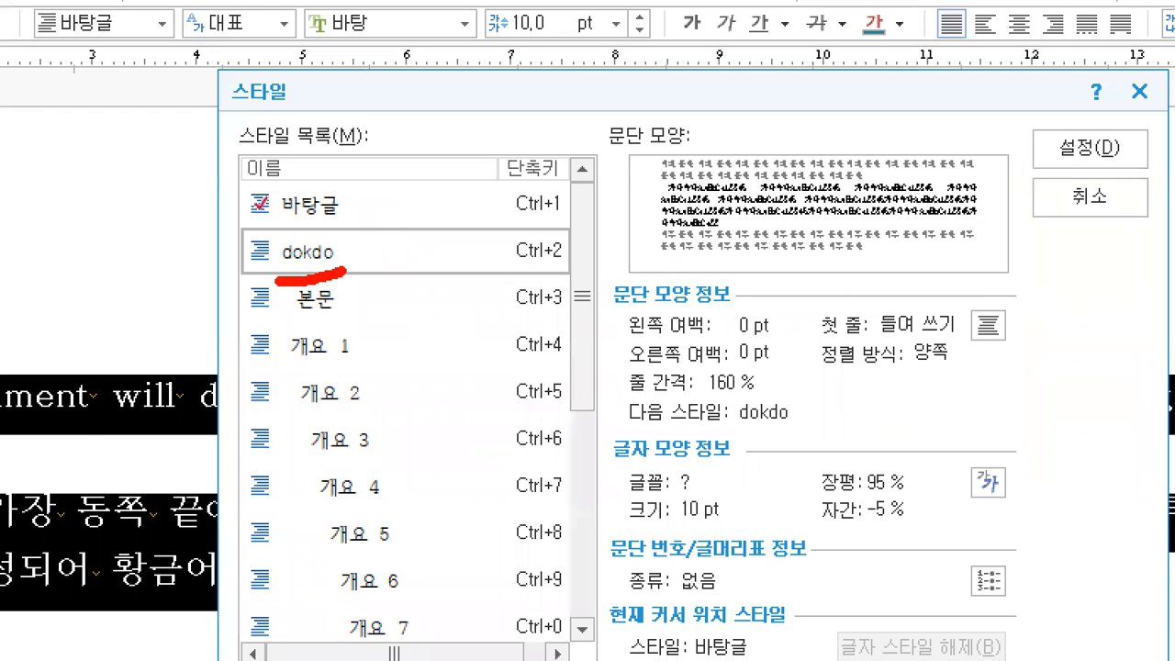
pyautogui.moveTo(378, 208)
pyautogui.mouseDown()
pyautogui.moveTo(341, 230)
pyautogui.moveTo(377, 231)
pyautogui.mouseUp()
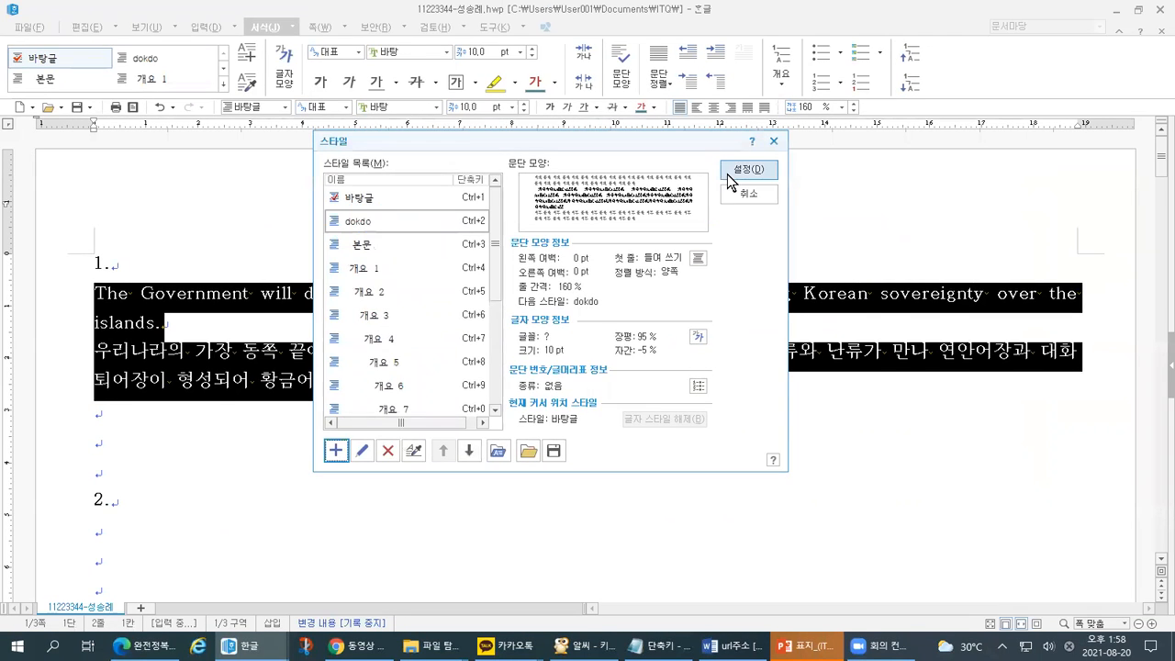
pyautogui.click(727, 174)
pyautogui.click(409, 382)
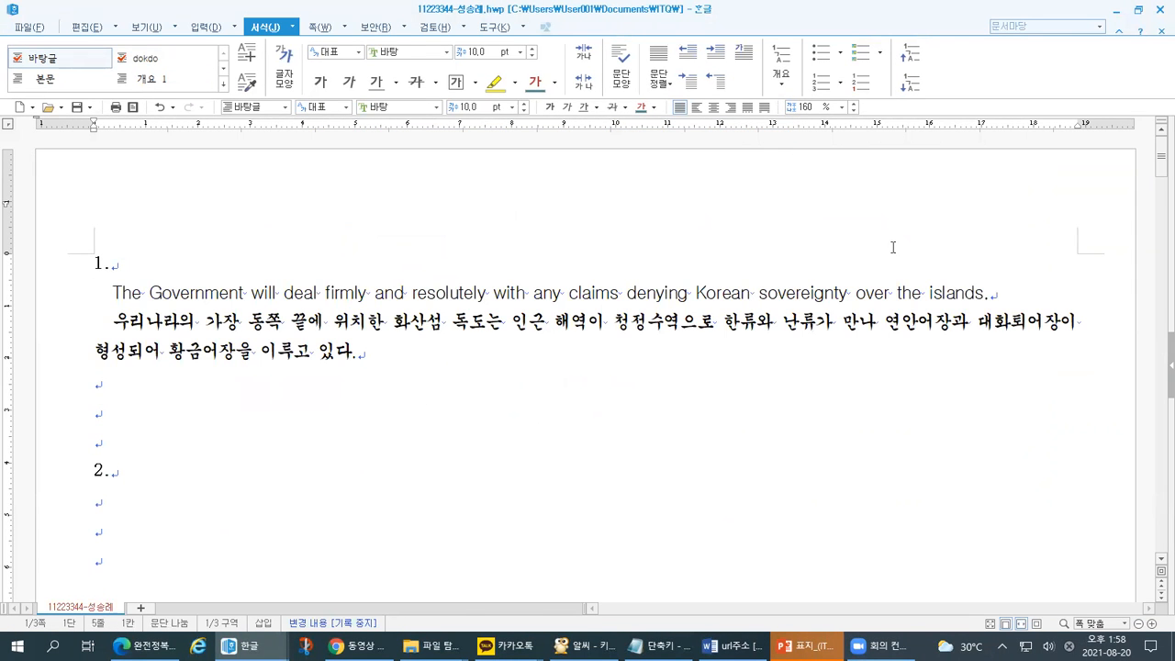
pyautogui.click(989, 291)
# - Compare against the task sheet's 조건 and 출력형태 sample, clearing the width/spacing highlight
pyautogui.hotkey('alt', 'Tab')
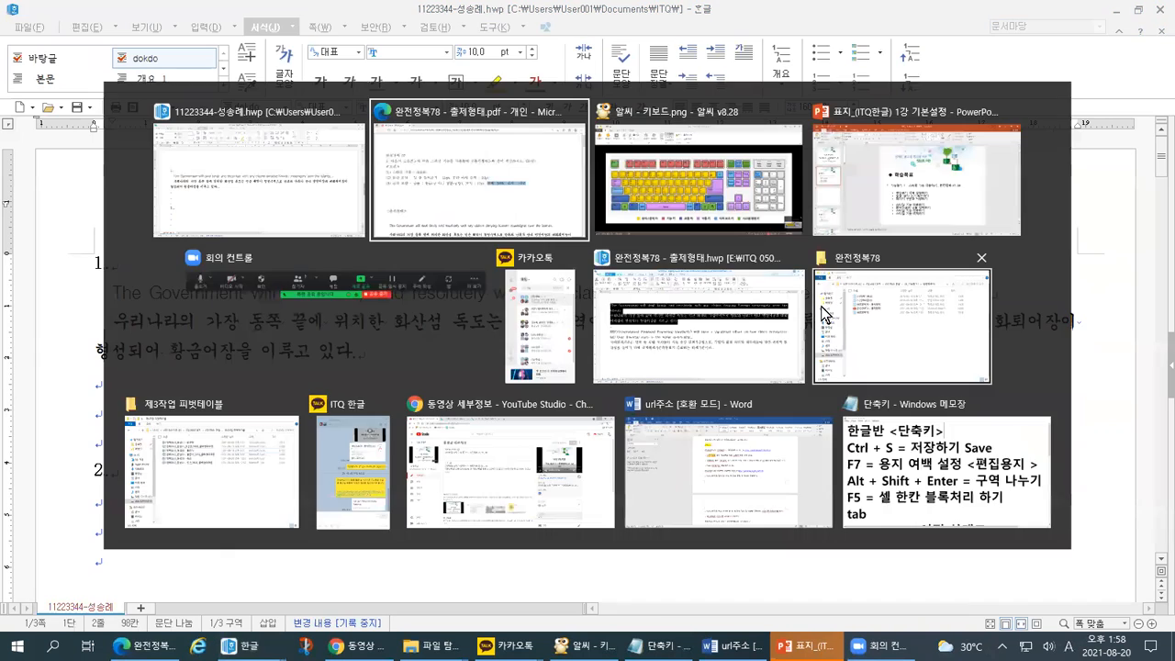
pyautogui.scroll(-2, 563, 342)
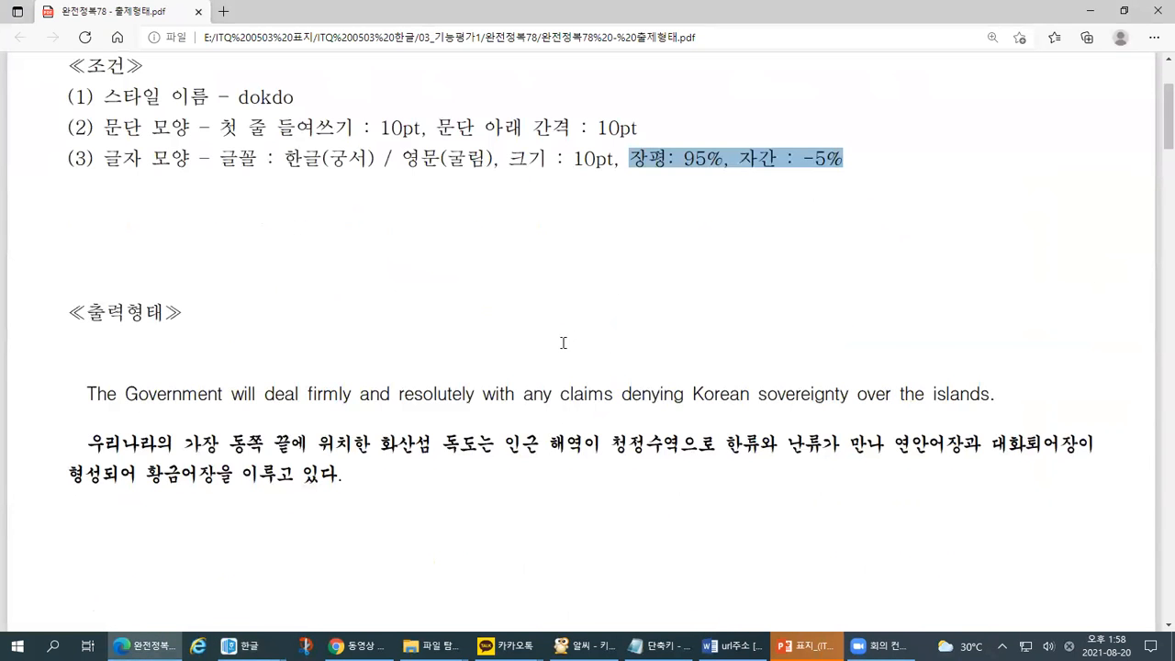
pyautogui.click(174, 425)
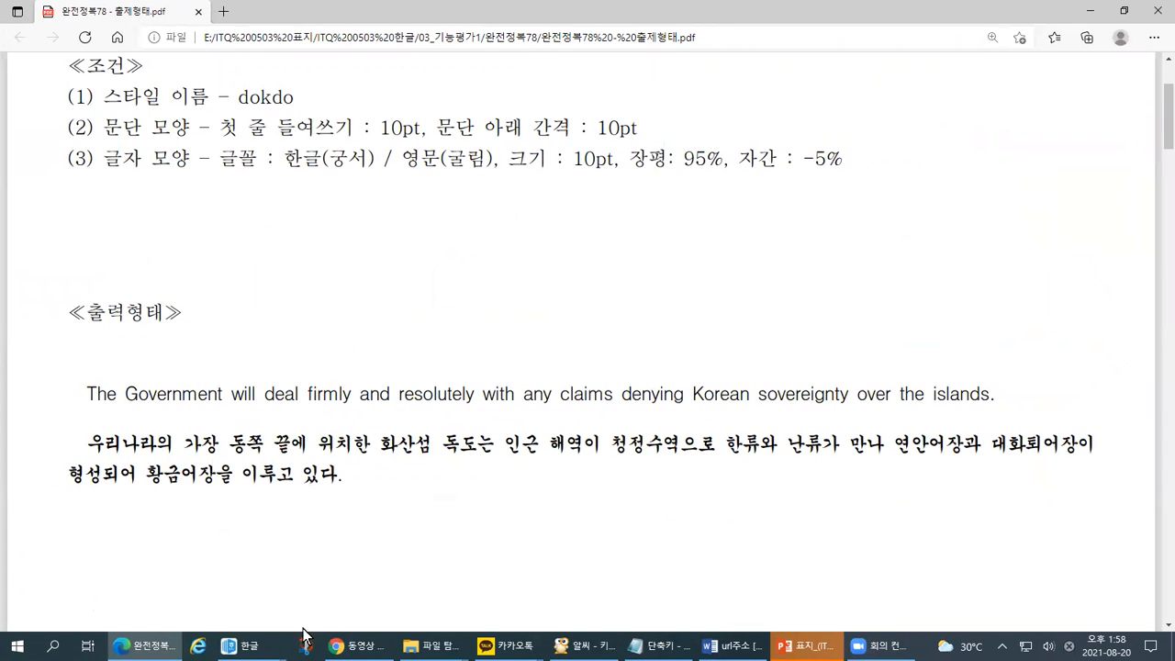
pyautogui.click(241, 645)
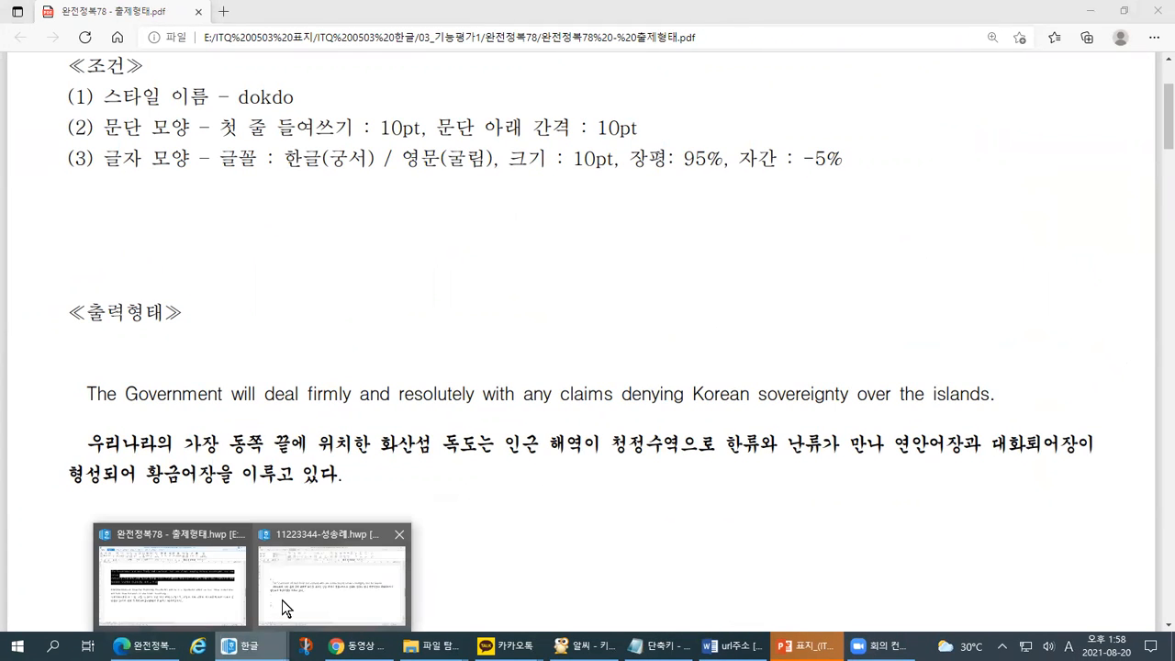
# - Insert a blank line after 'islands.' between the English sentence and the Korean paragraph
pyautogui.click(281, 599)
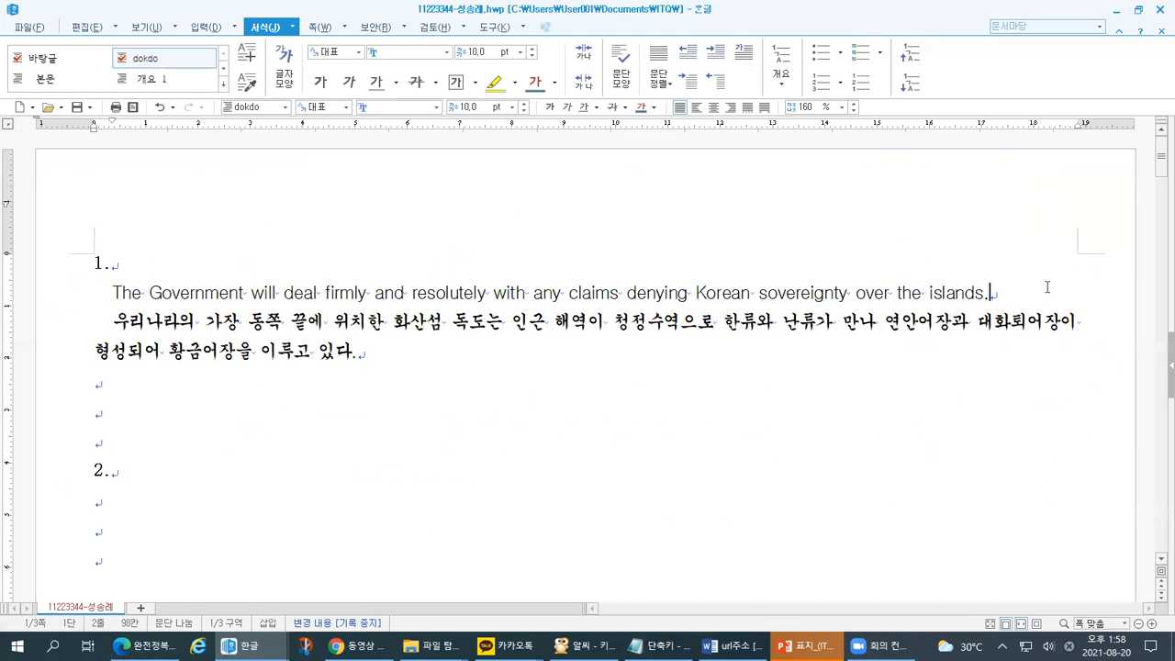
pyautogui.press('Return')
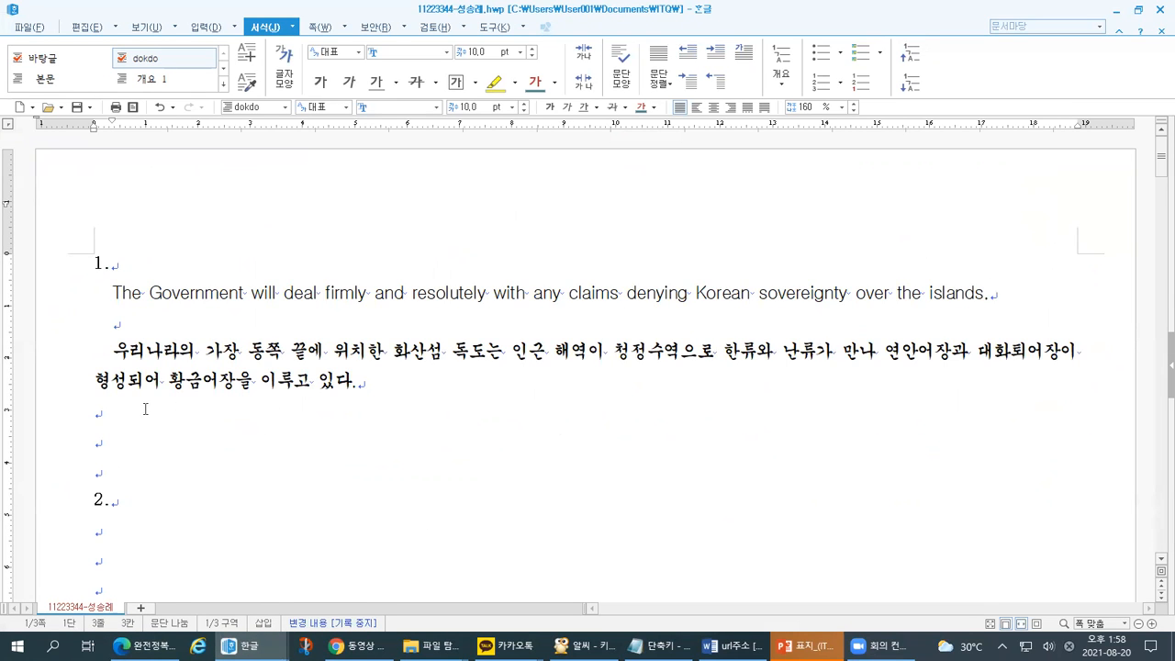
pyautogui.moveTo(22, 307); pyautogui.dragTo(65, 301)
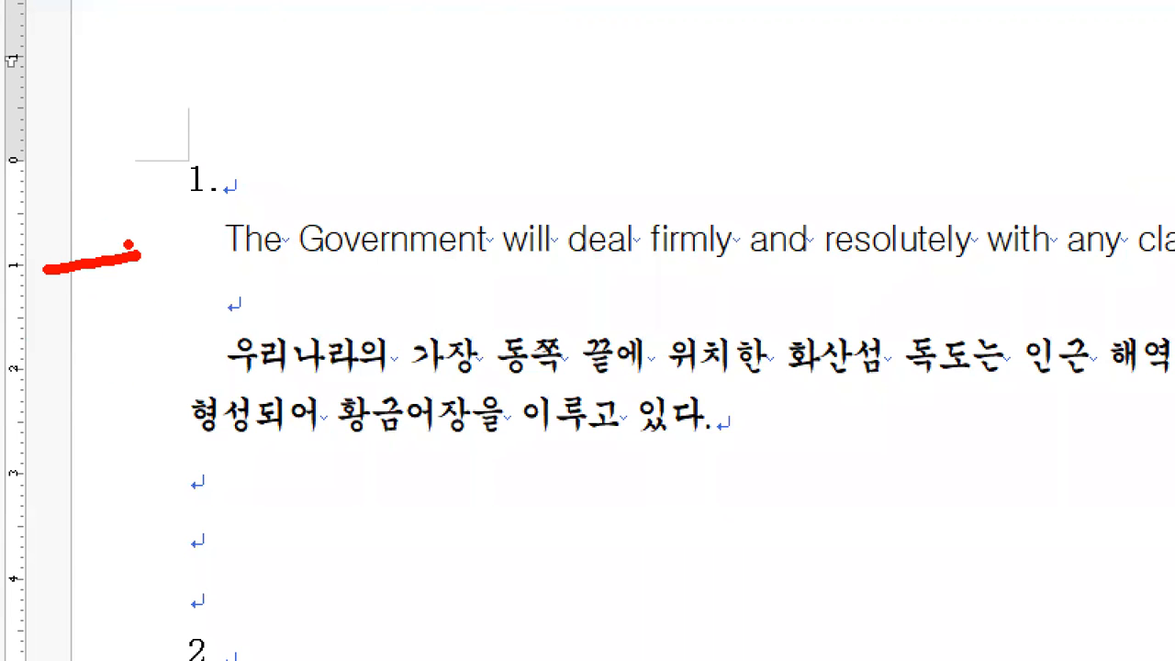
pyautogui.moveTo(107, 226)
pyautogui.mouseDown()
pyautogui.moveTo(136, 294)
pyautogui.moveTo(125, 314)
pyautogui.mouseUp()
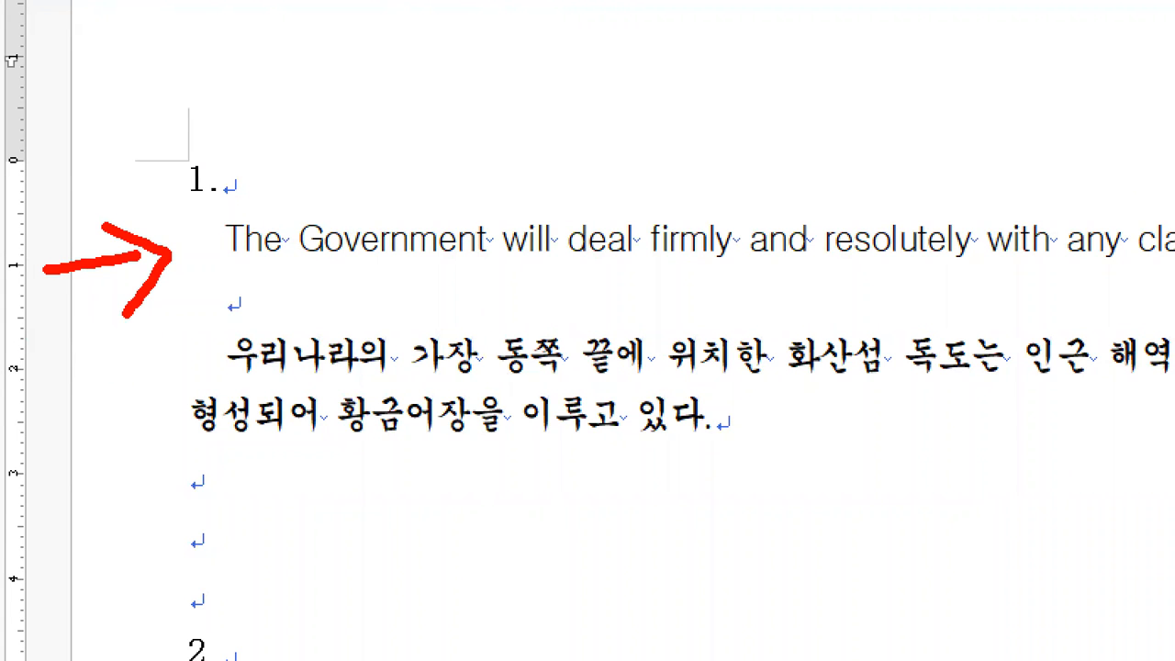
pyautogui.press('Escape')
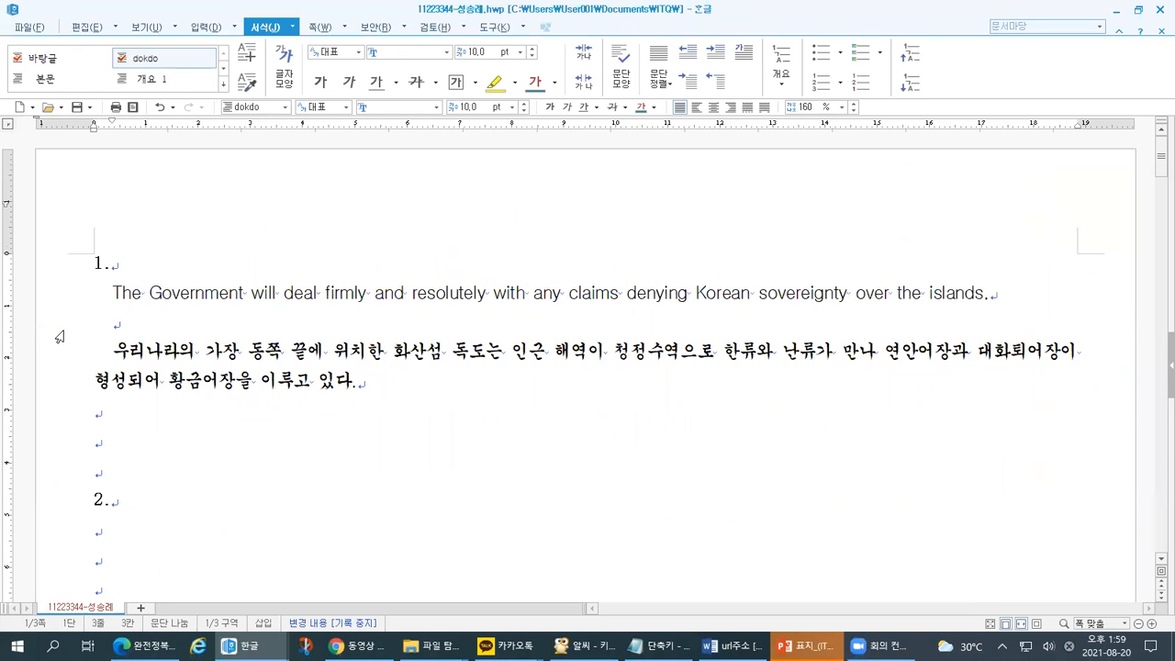
pyautogui.click(135, 314)
pyautogui.moveTo(114, 293); pyautogui.dragTo(248, 292)
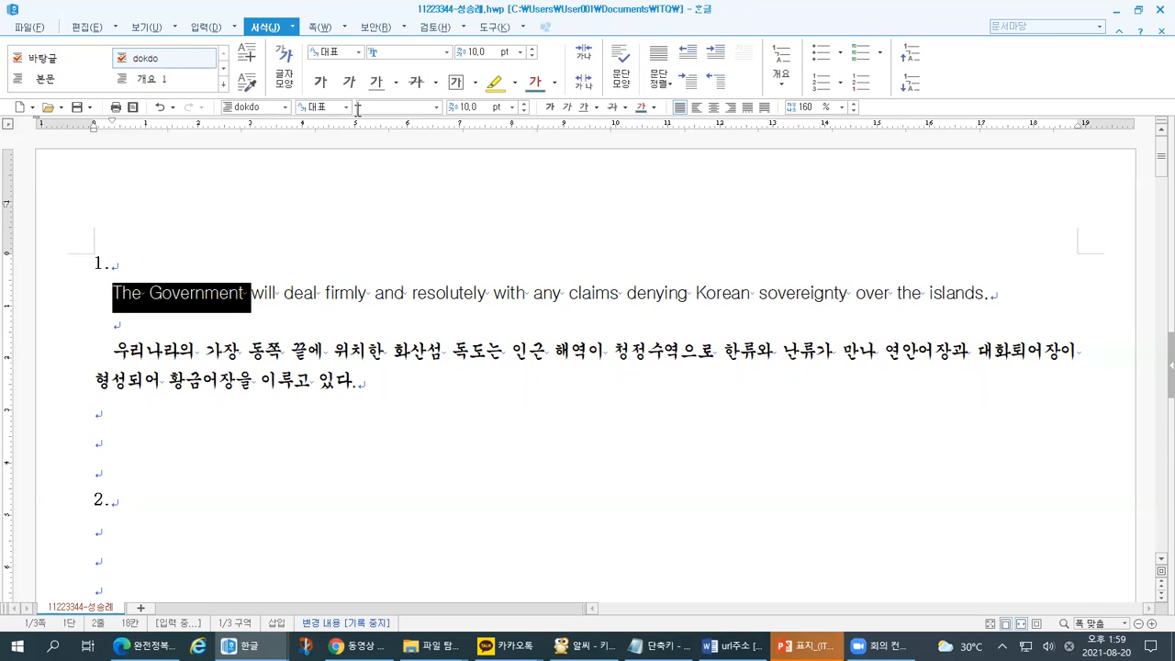
pyautogui.moveTo(296, 121); pyautogui.dragTo(333, 114)
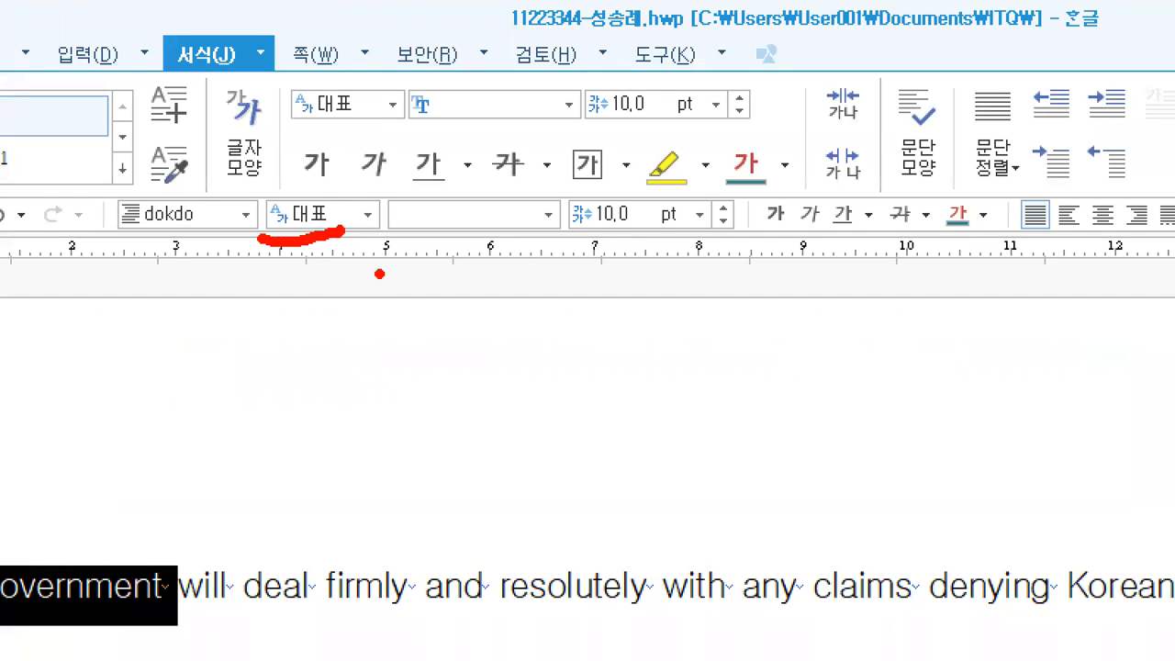
pyautogui.moveTo(379, 227); pyautogui.dragTo(536, 223)
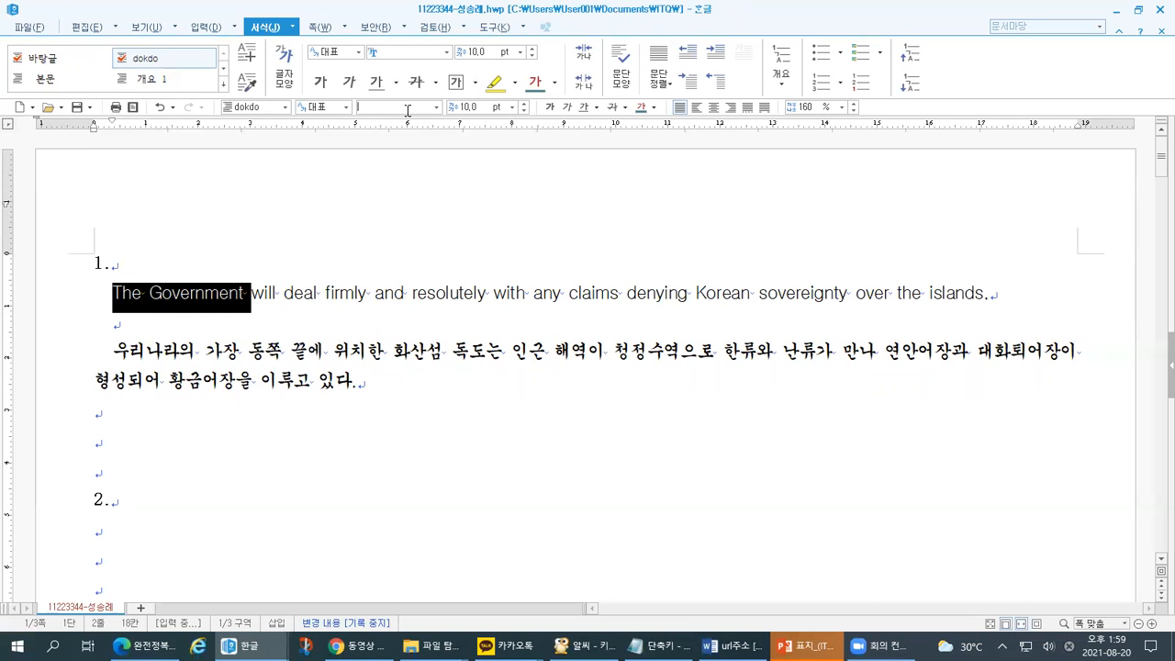
pyautogui.click(436, 106)
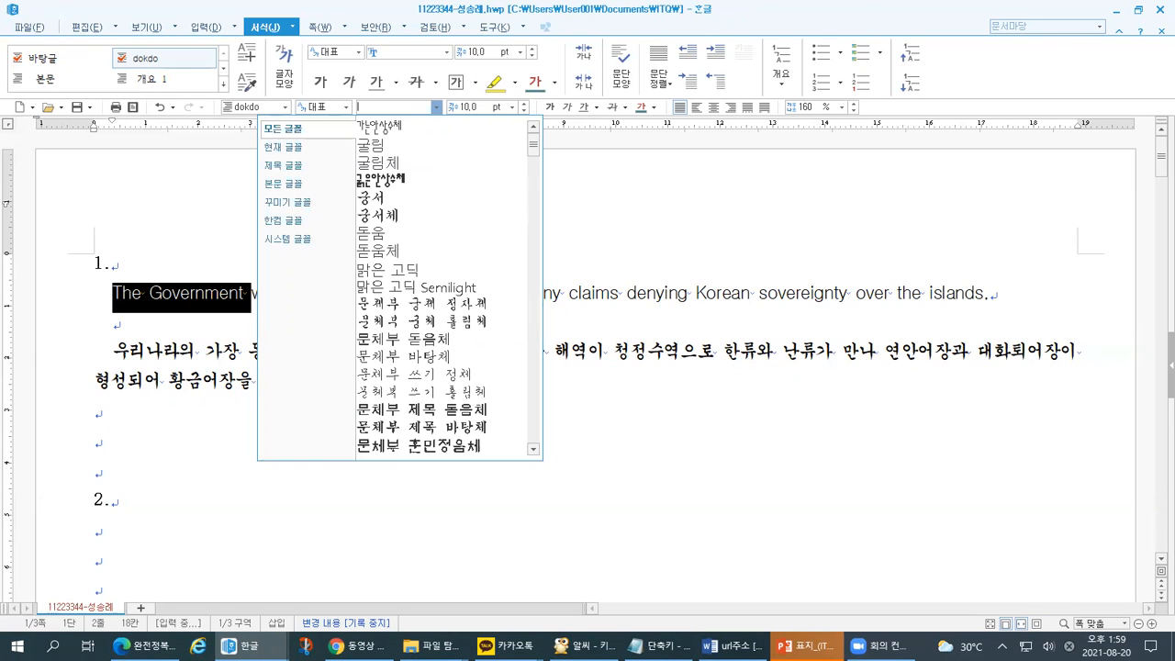
pyautogui.press('Escape')
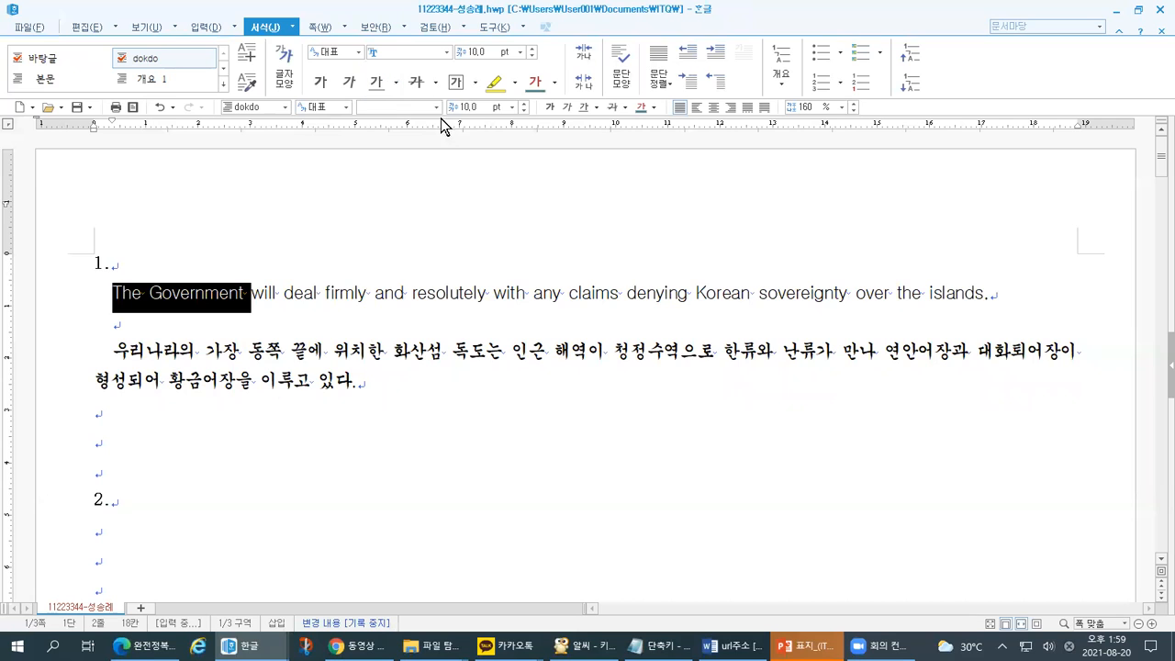
pyautogui.click(346, 107)
pyautogui.click(308, 142)
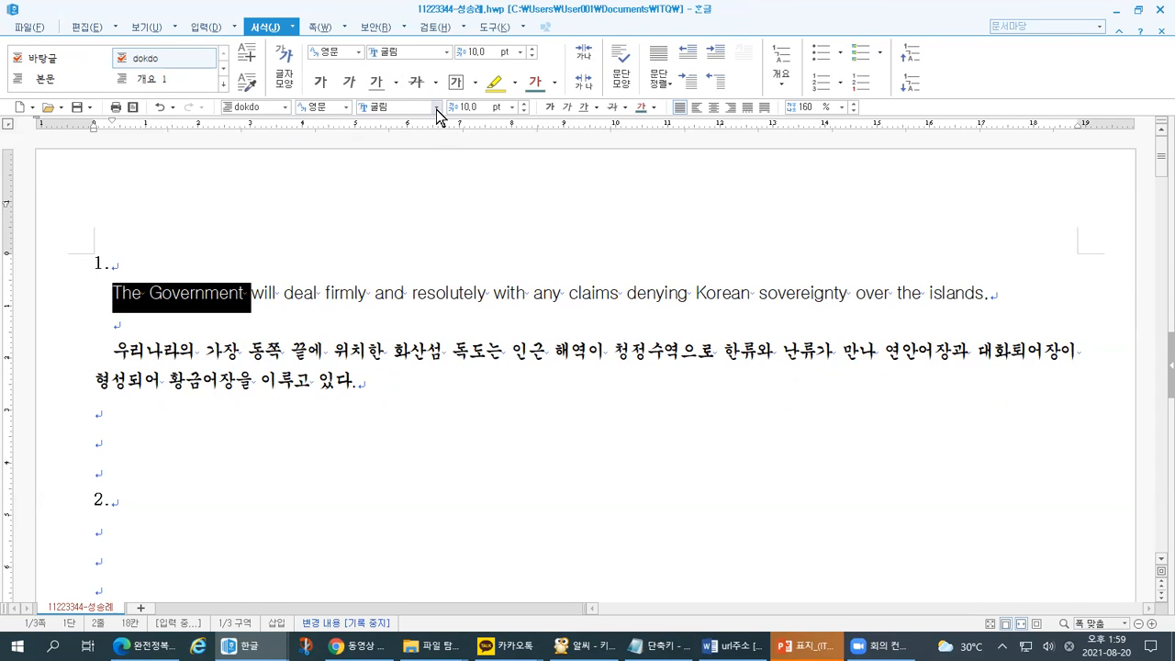
pyautogui.click(436, 109)
pyautogui.click(393, 104)
pyautogui.press('BackSpace')
pyautogui.press('BackSpace')
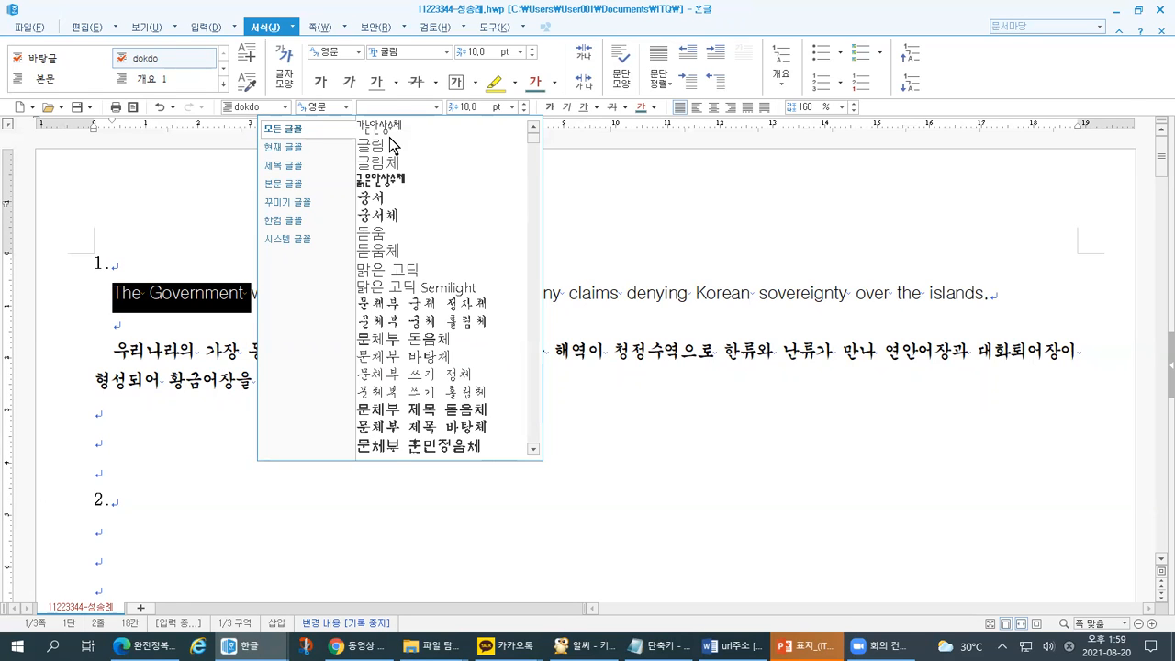
pyautogui.write('cumsumer')
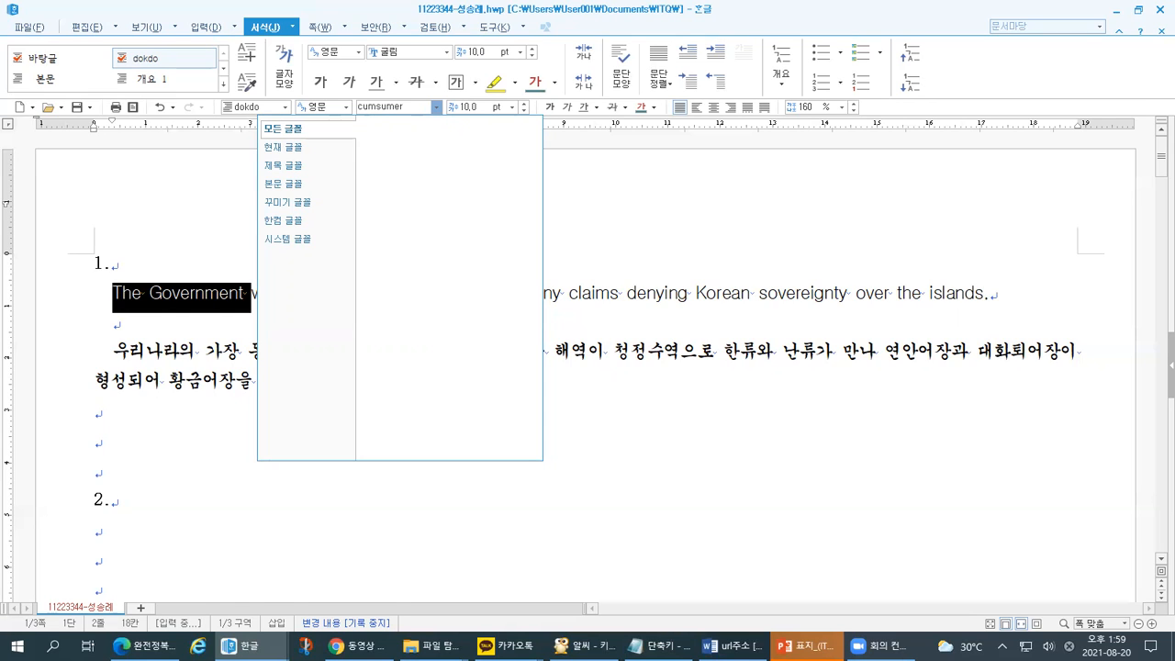
pyautogui.press('Left')
pyautogui.press('Left')
pyautogui.press('BackSpace')
pyautogui.write('n')
pyautogui.press('Escape')
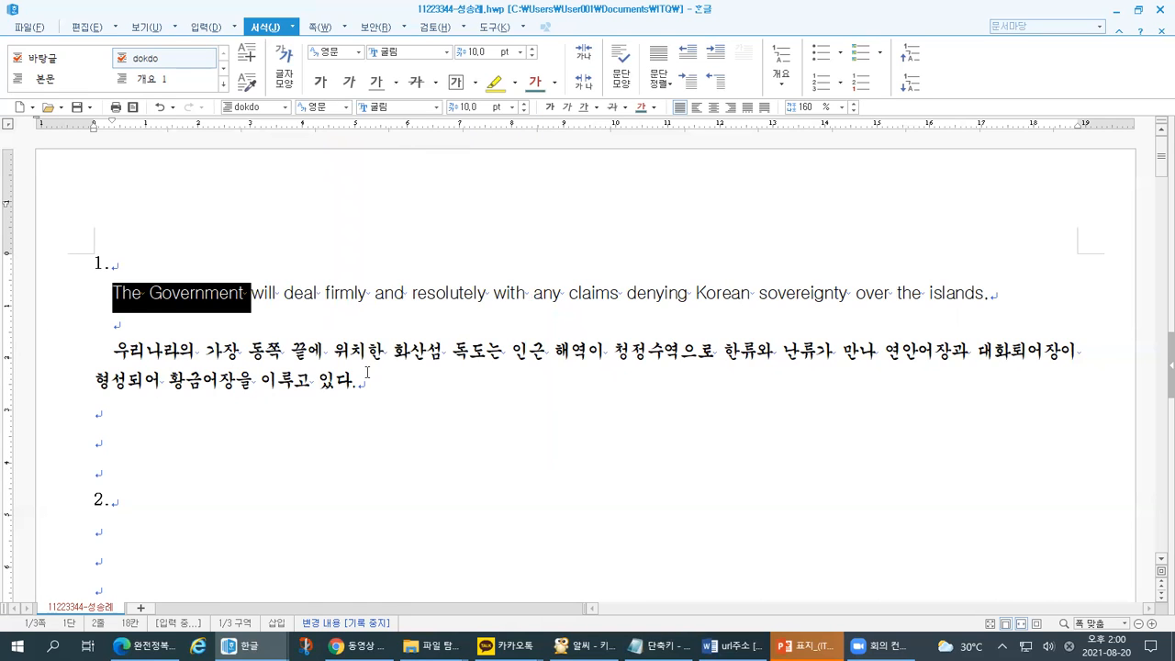
pyautogui.click(368, 374)
pyautogui.moveTo(251, 293); pyautogui.dragTo(113, 293)
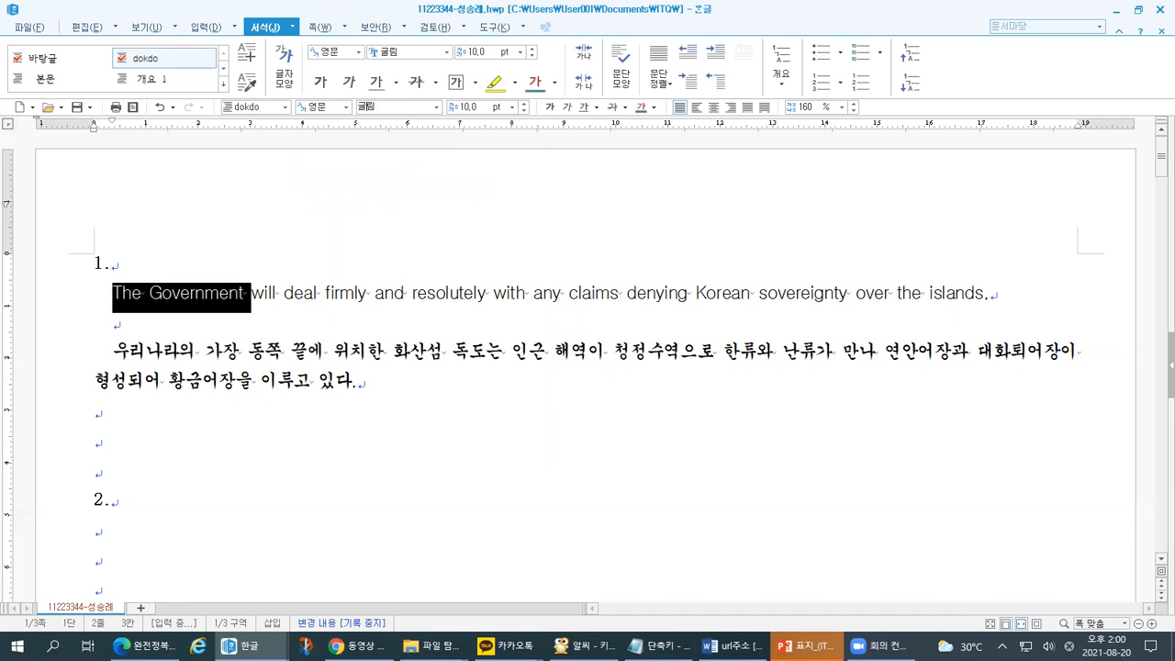
pyautogui.click(402, 108)
# - Apply the 가는안상수체 font to the selected words 'The Government'
pyautogui.press('Down')
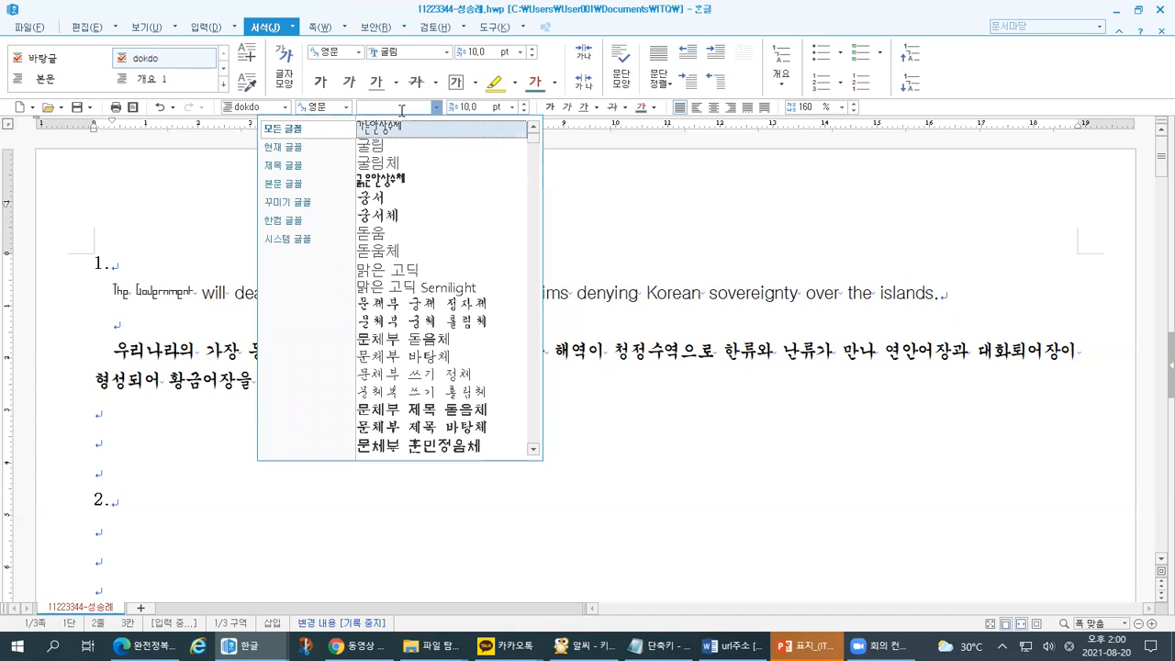
pyautogui.press('Return')
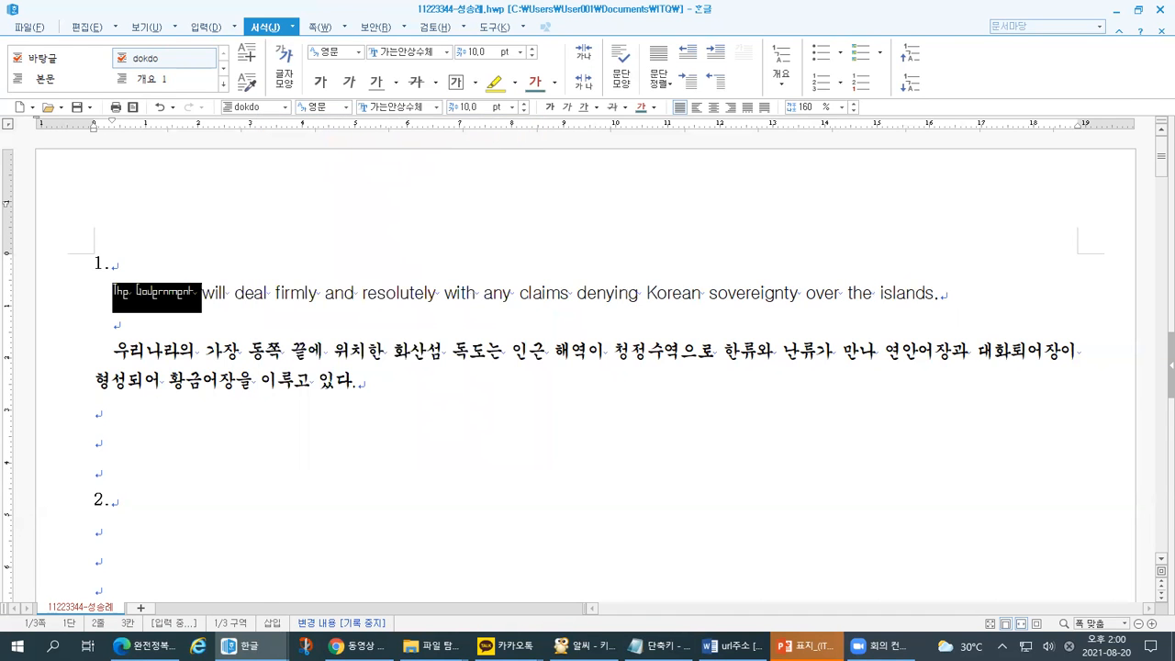
pyautogui.hotkey('ctrl', '1')
pyautogui.click(1, 110)
pyautogui.moveTo(437, 126); pyautogui.dragTo(538, 114)
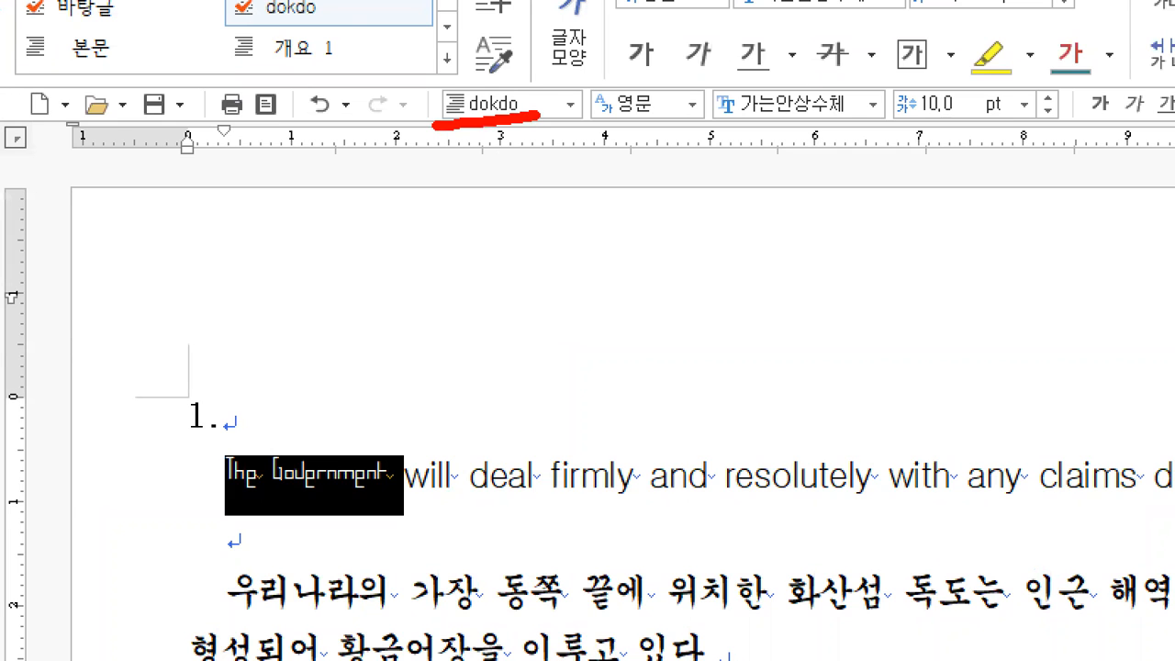
pyautogui.moveTo(665, 133)
pyautogui.mouseDown()
pyautogui.moveTo(633, 62)
pyautogui.moveTo(631, 152)
pyautogui.mouseUp()
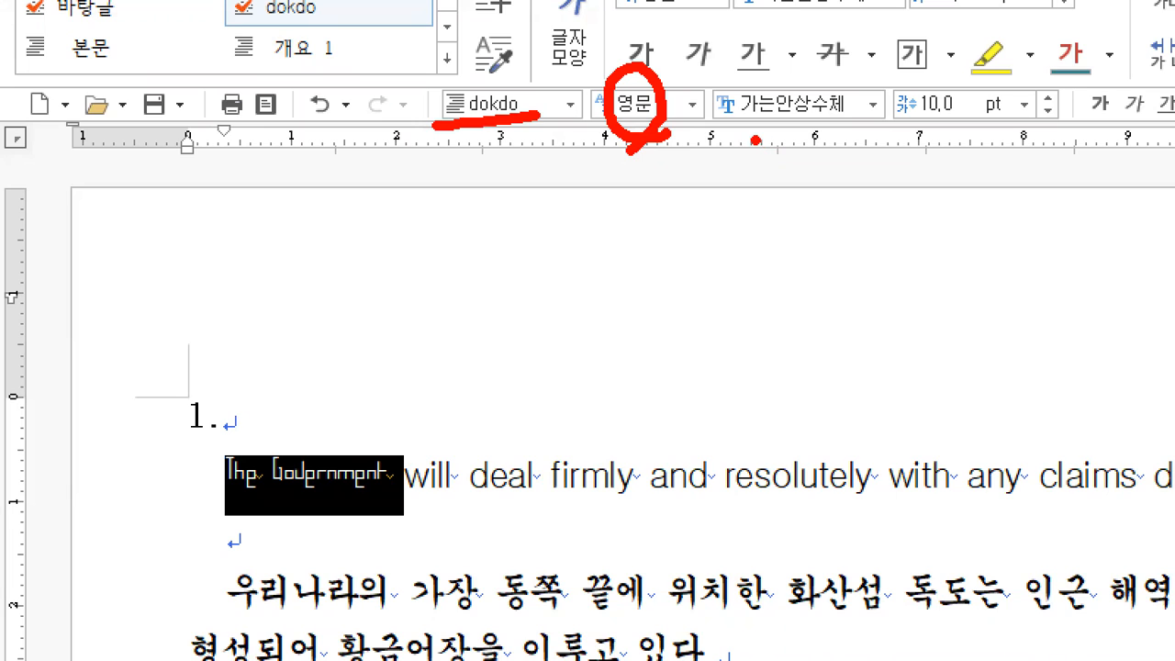
pyautogui.moveTo(723, 128); pyautogui.dragTo(869, 108)
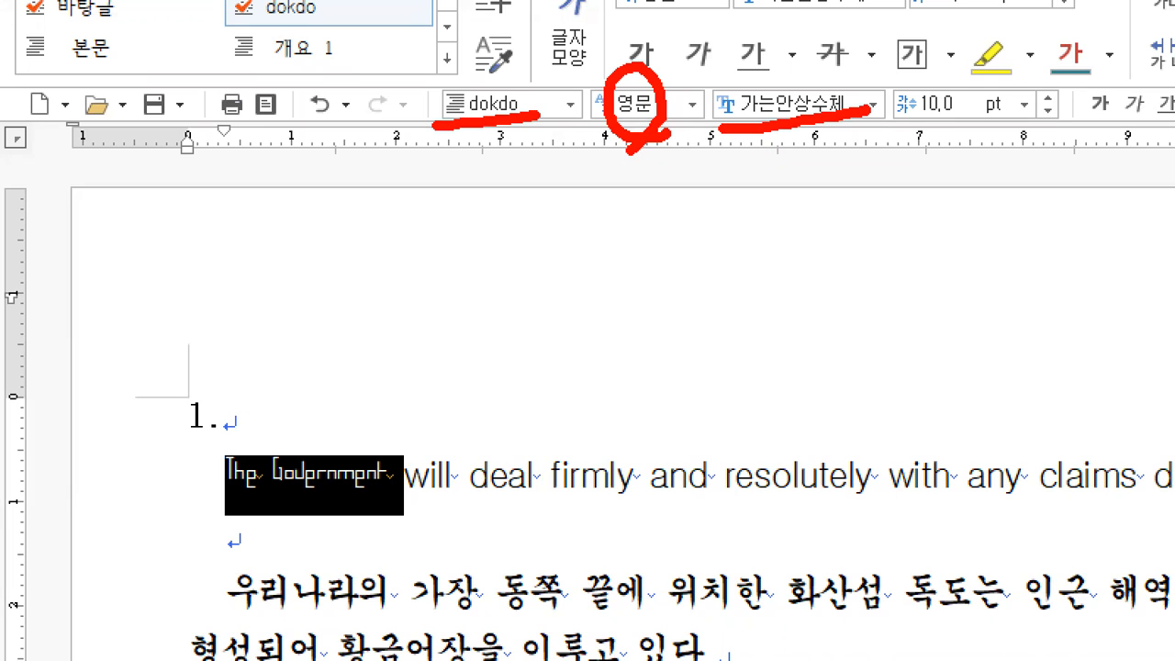
pyautogui.moveTo(323, 500)
pyautogui.mouseDown()
pyautogui.moveTo(192, 479)
pyautogui.moveTo(375, 420)
pyautogui.moveTo(299, 530)
pyautogui.mouseUp()
pyautogui.moveTo(361, 429)
pyautogui.mouseDown()
pyautogui.moveTo(675, 287)
pyautogui.moveTo(779, 135)
pyautogui.mouseUp()
pyautogui.moveTo(404, 344)
pyautogui.mouseDown()
pyautogui.moveTo(431, 437)
pyautogui.moveTo(452, 434)
pyautogui.mouseUp()
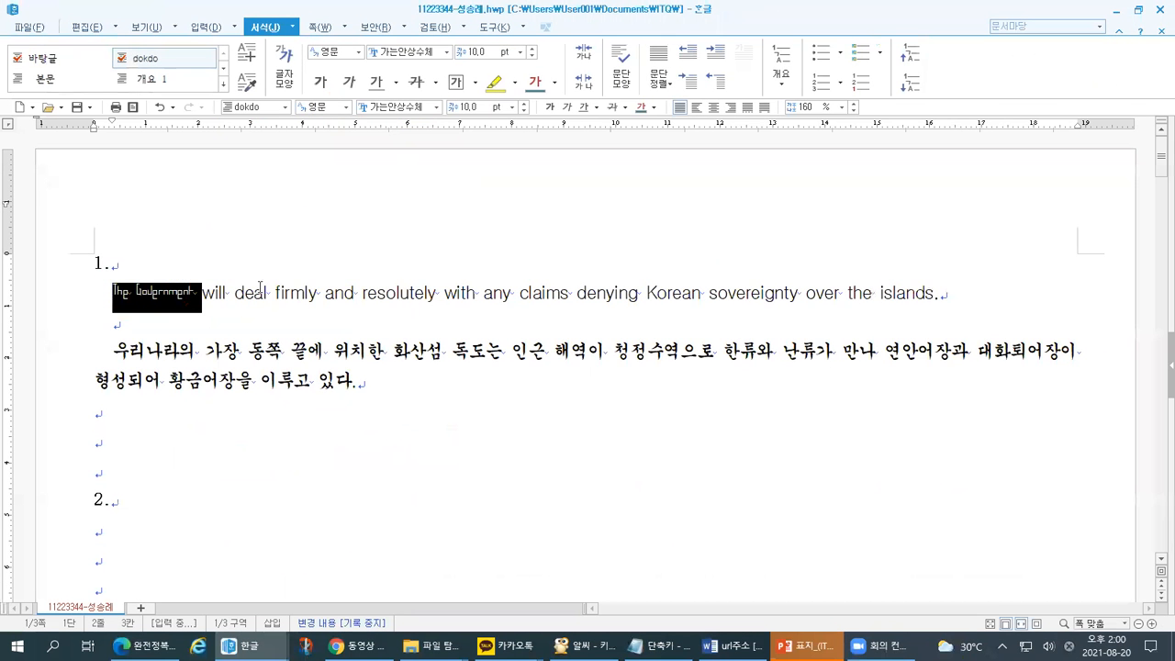
# - Undo the font change so 'The Government' returns to 굴림, and place the cursor after '1.'
pyautogui.click(397, 386)
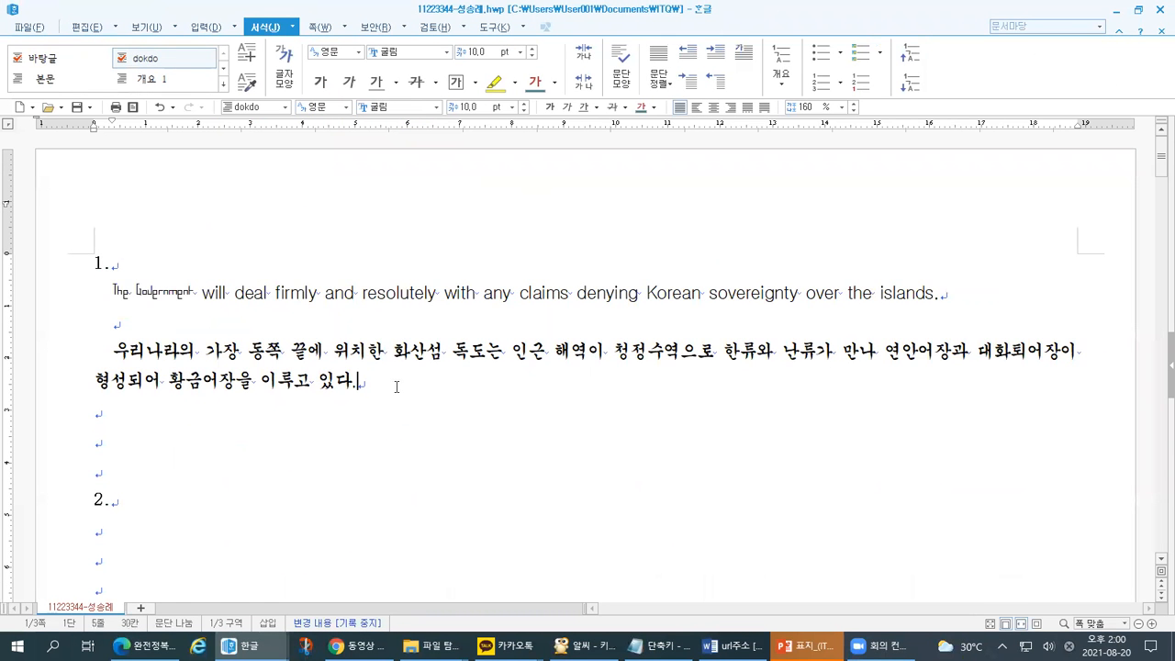
pyautogui.hotkey('ctrl', 'z')
pyautogui.click(397, 386)
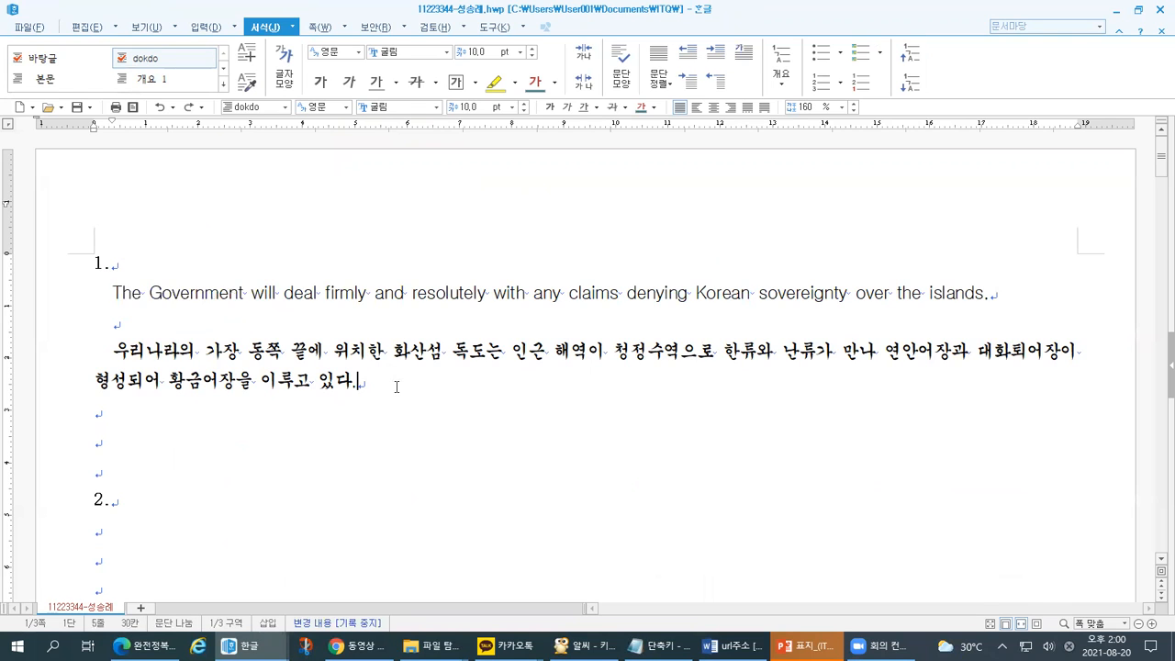
pyautogui.click(114, 266)
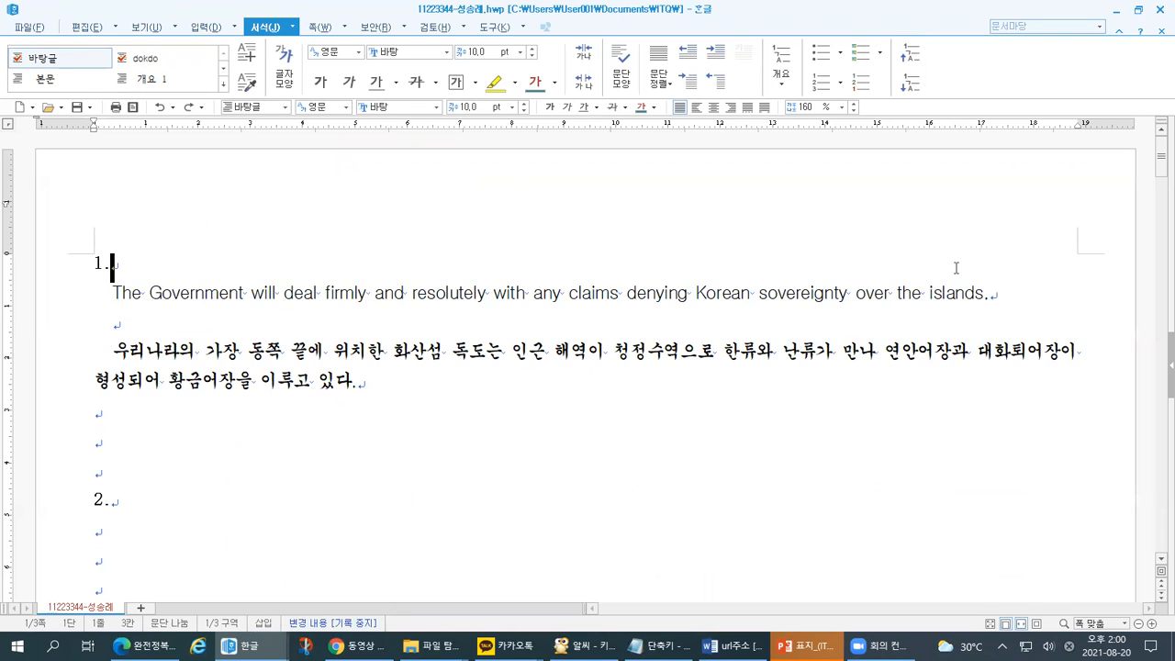
pyautogui.keyDown('shift'); pyautogui.click(984, 291); pyautogui.keyUp('shift')
pyautogui.moveTo(358, 386); pyautogui.dragTo(104, 352)
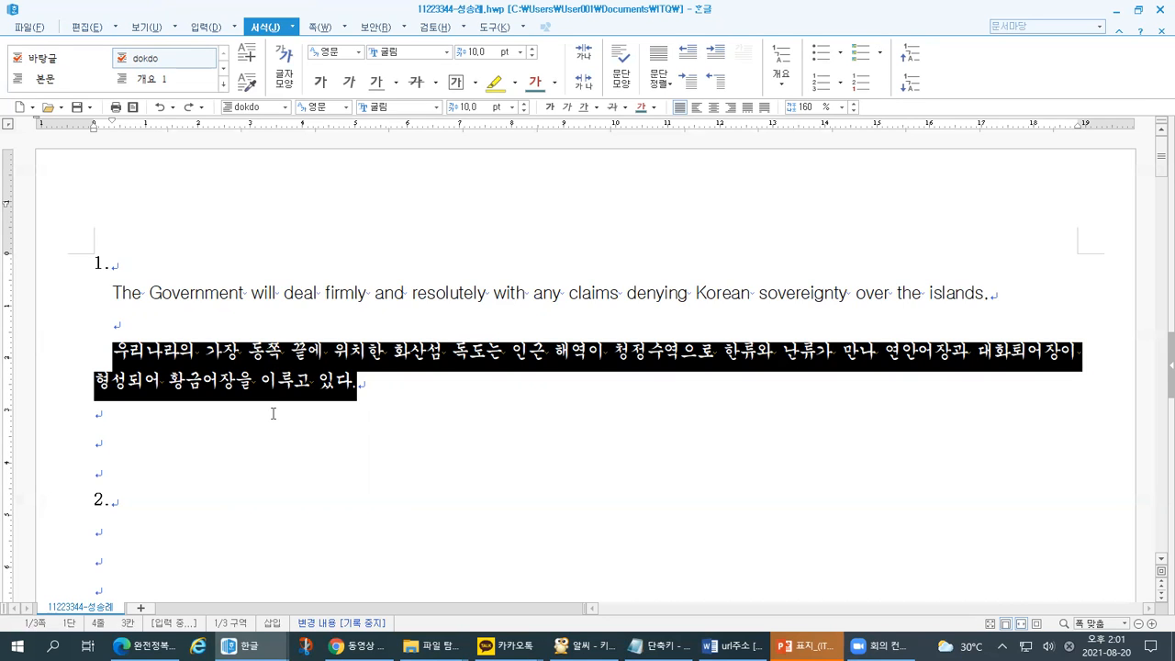
pyautogui.click(382, 401)
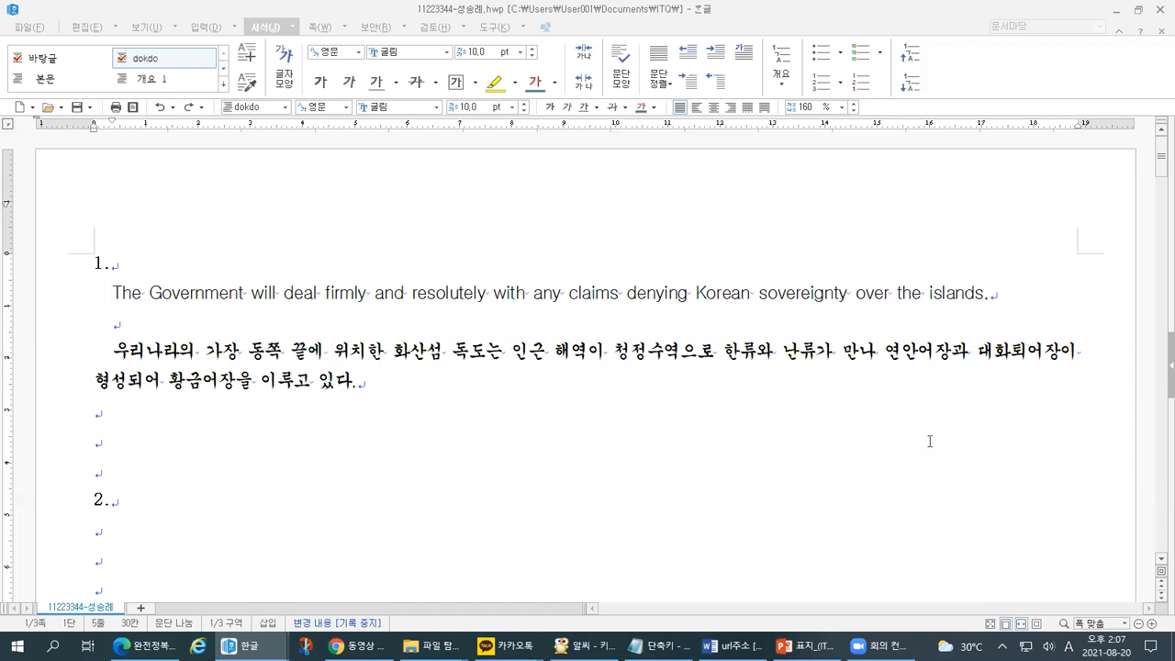
# - Bring up PowerPoint and review the 학습목표 slide's item 1 and its subtopics
pyautogui.click(799, 644)
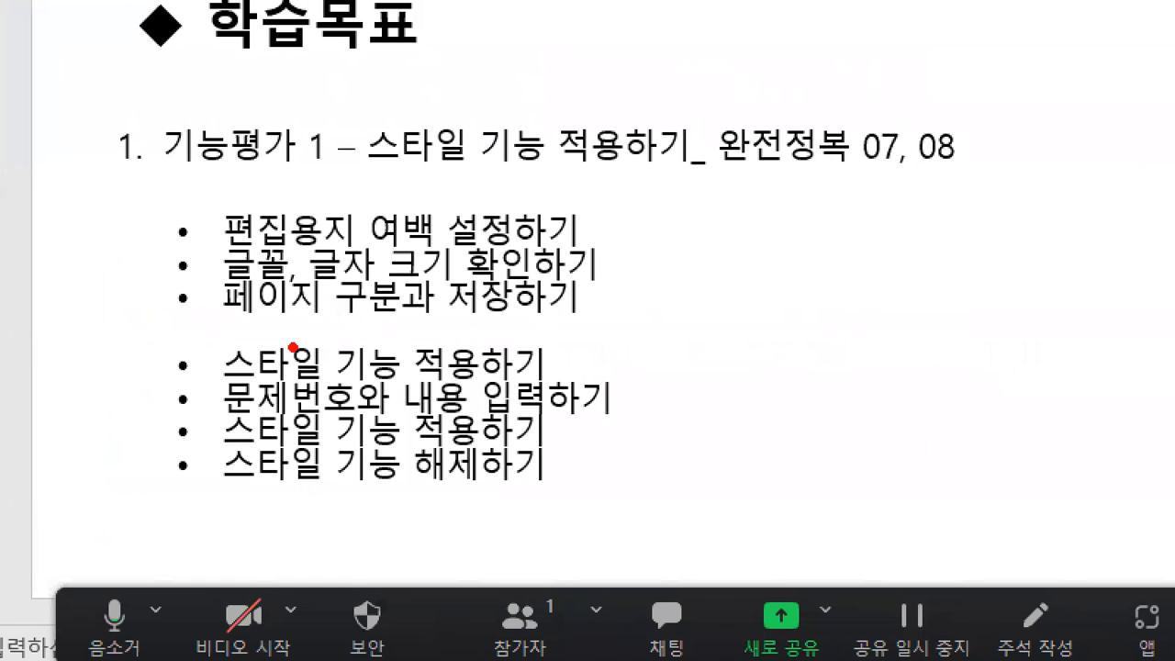
pyautogui.moveTo(144, 229); pyautogui.dragTo(197, 224)
pyautogui.moveTo(187, 206)
pyautogui.mouseDown()
pyautogui.moveTo(196, 213)
pyautogui.moveTo(180, 242)
pyautogui.mouseUp()
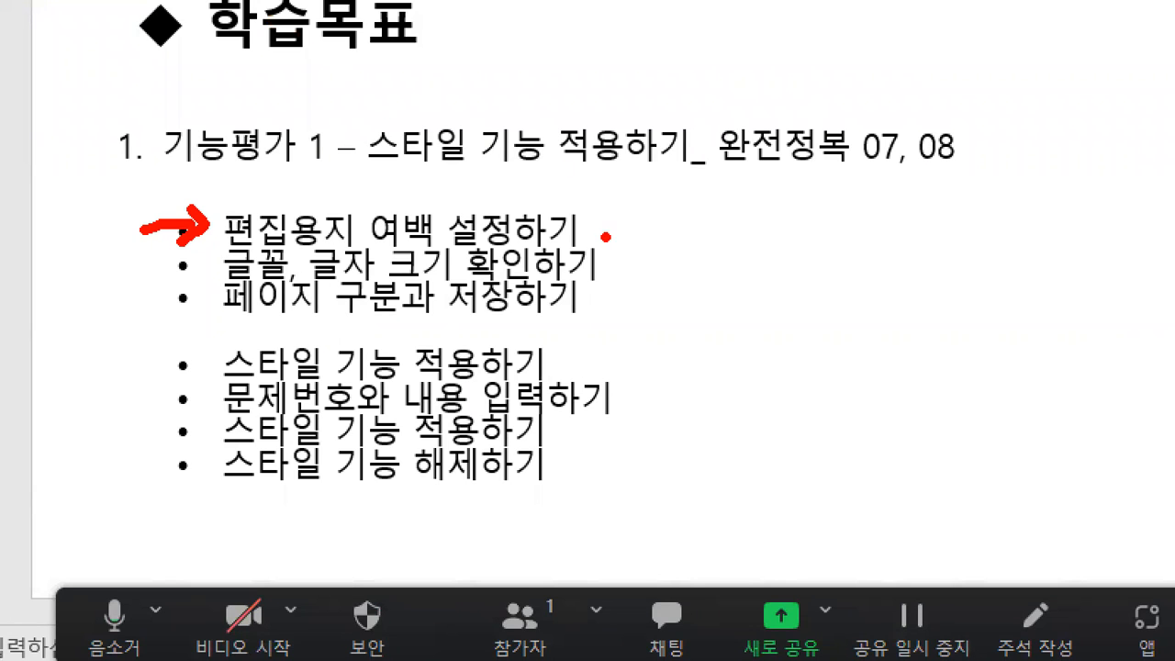
pyautogui.moveTo(596, 218); pyautogui.dragTo(629, 218)
pyautogui.moveTo(147, 290)
pyautogui.mouseDown()
pyautogui.moveTo(250, 266)
pyautogui.moveTo(323, 287)
pyautogui.moveTo(442, 270)
pyautogui.mouseUp()
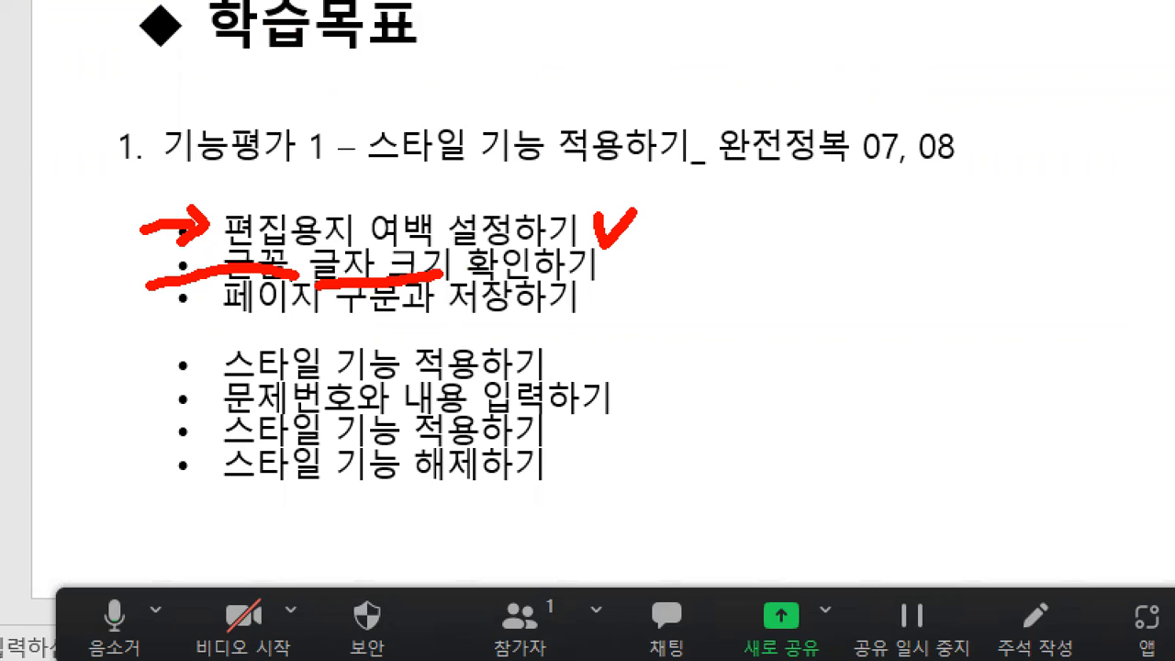
pyautogui.moveTo(209, 325); pyautogui.dragTo(392, 314)
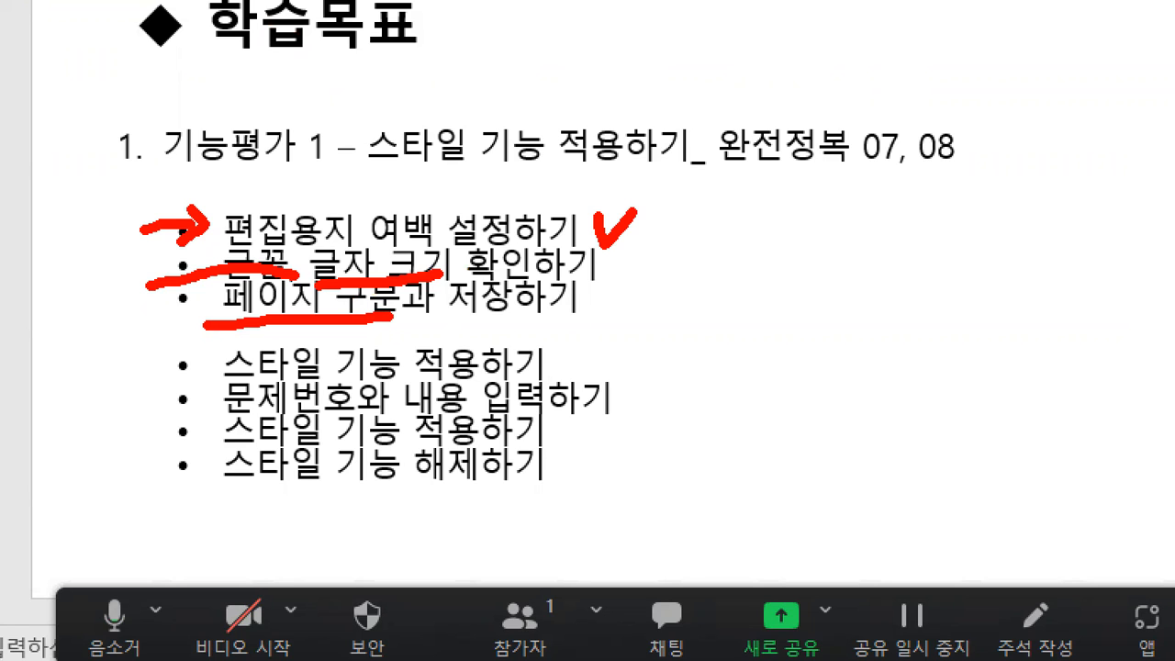
pyautogui.moveTo(576, 13)
pyautogui.mouseDown()
pyautogui.moveTo(580, 140)
pyautogui.moveTo(663, 23)
pyautogui.moveTo(569, 15)
pyautogui.mouseUp()
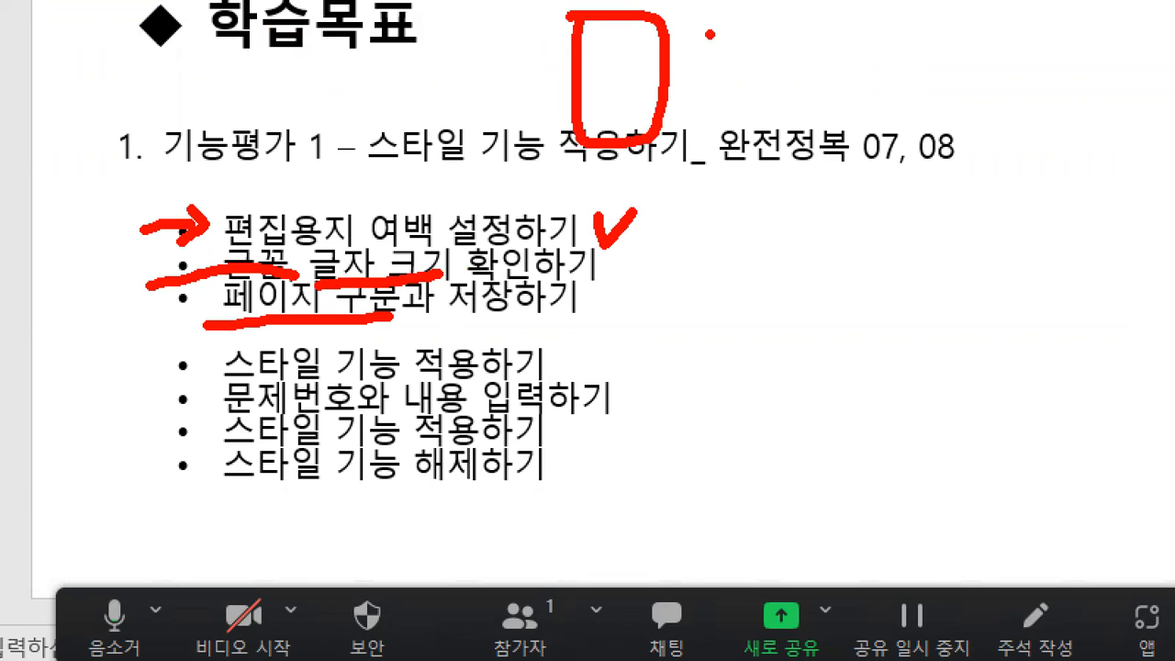
pyautogui.moveTo(598, 37)
pyautogui.mouseDown()
pyautogui.moveTo(602, 119)
pyautogui.moveTo(735, 156)
pyautogui.moveTo(723, 136)
pyautogui.moveTo(716, 151)
pyautogui.moveTo(747, 171)
pyautogui.moveTo(718, 154)
pyautogui.mouseUp()
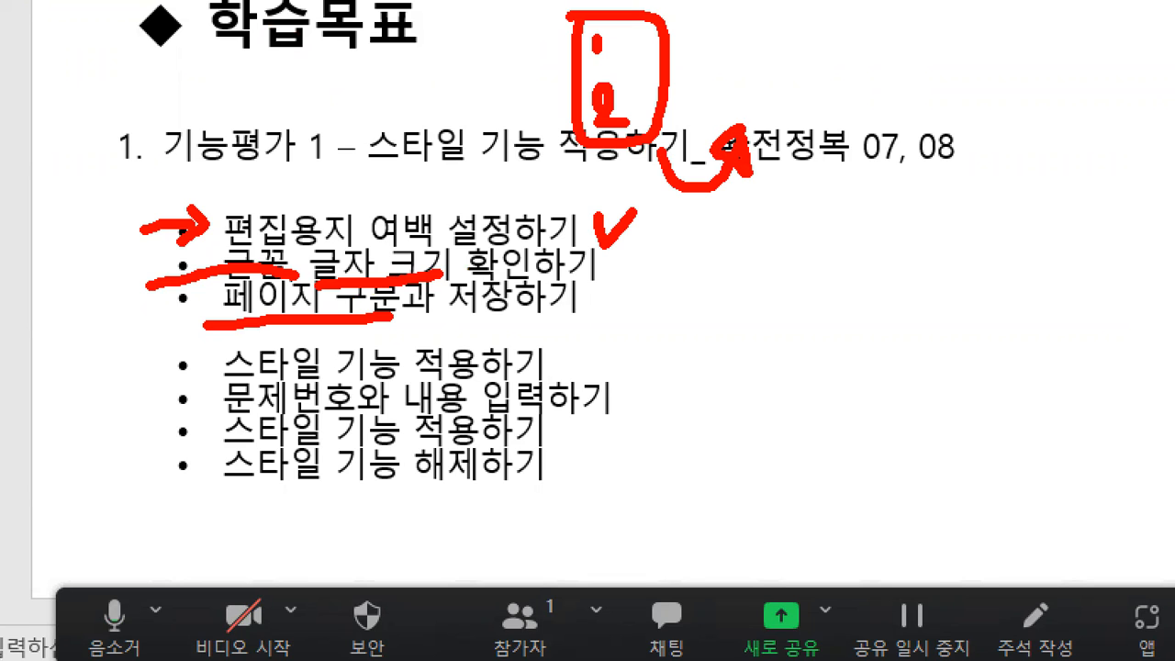
pyautogui.moveTo(717, 26)
pyautogui.mouseDown()
pyautogui.moveTo(739, 119)
pyautogui.moveTo(837, 7)
pyautogui.moveTo(727, 11)
pyautogui.moveTo(721, 26)
pyautogui.mouseUp()
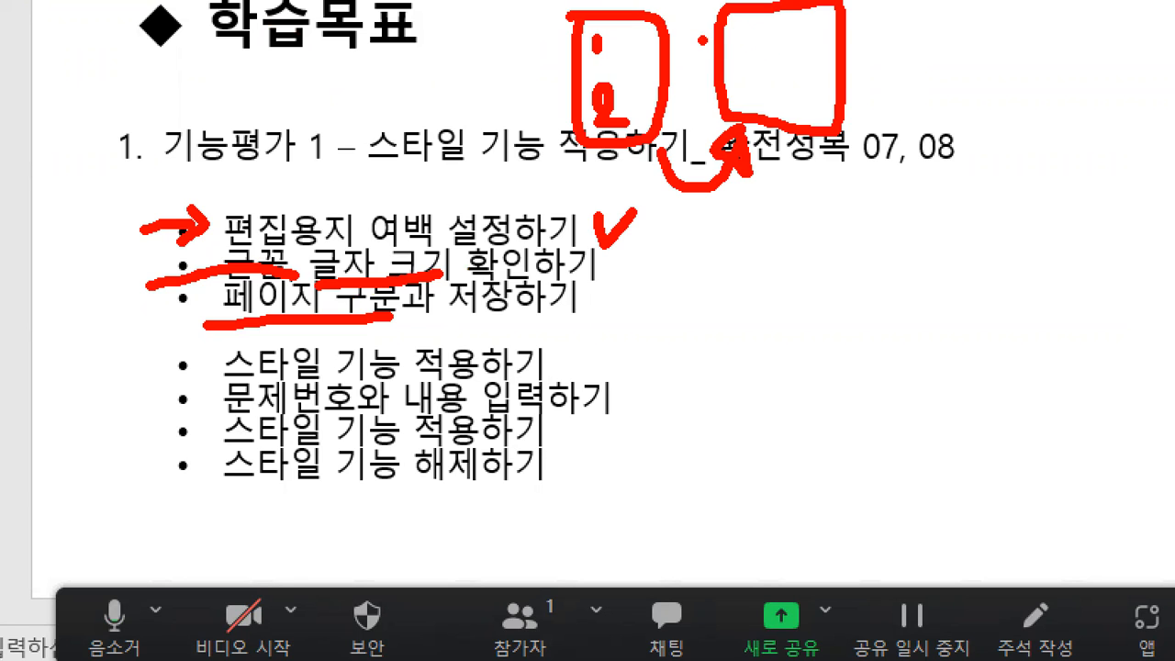
pyautogui.moveTo(734, 25)
pyautogui.mouseDown()
pyautogui.moveTo(747, 39)
pyautogui.moveTo(736, 84)
pyautogui.moveTo(782, 89)
pyautogui.moveTo(754, 107)
pyautogui.mouseUp()
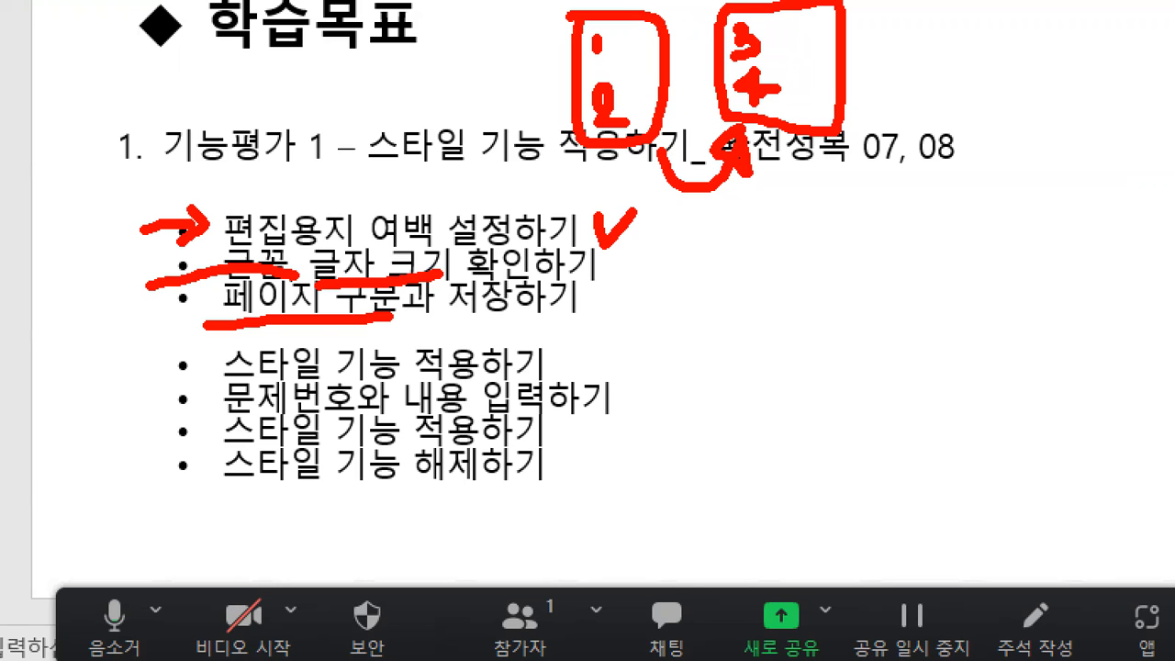
pyautogui.moveTo(844, 140)
pyautogui.mouseDown()
pyautogui.moveTo(863, 188)
pyautogui.moveTo(915, 138)
pyautogui.moveTo(892, 152)
pyautogui.moveTo(937, 165)
pyautogui.mouseUp()
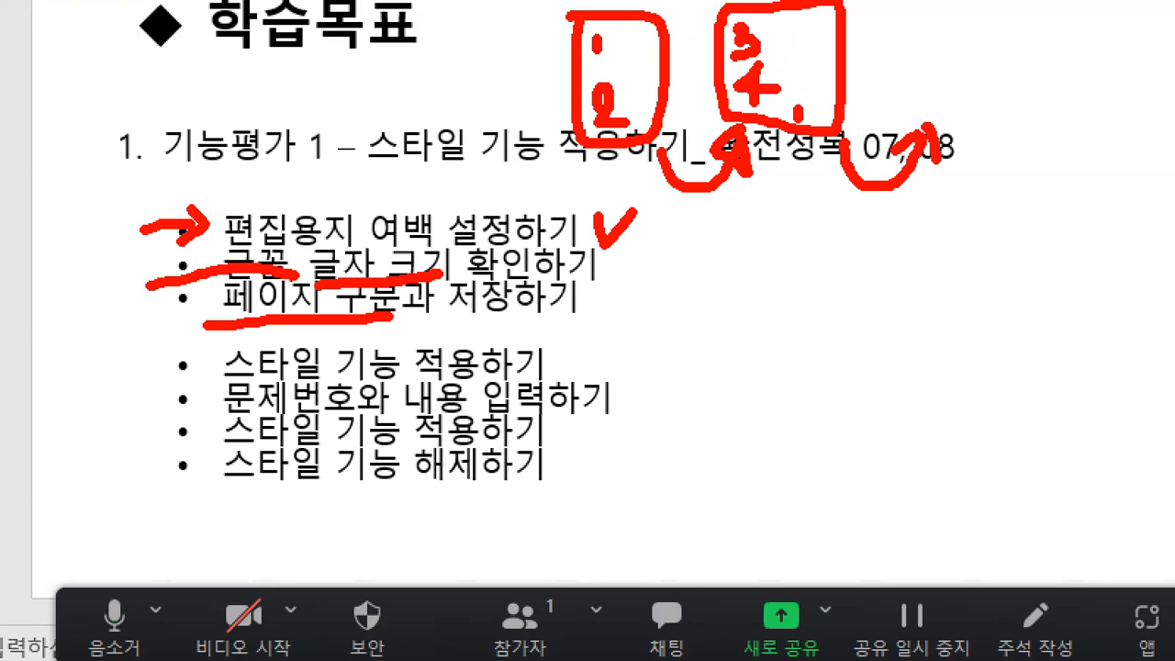
pyautogui.moveTo(902, 7)
pyautogui.mouseDown()
pyautogui.moveTo(910, 148)
pyautogui.moveTo(1028, 4)
pyautogui.moveTo(898, 4)
pyautogui.mouseUp()
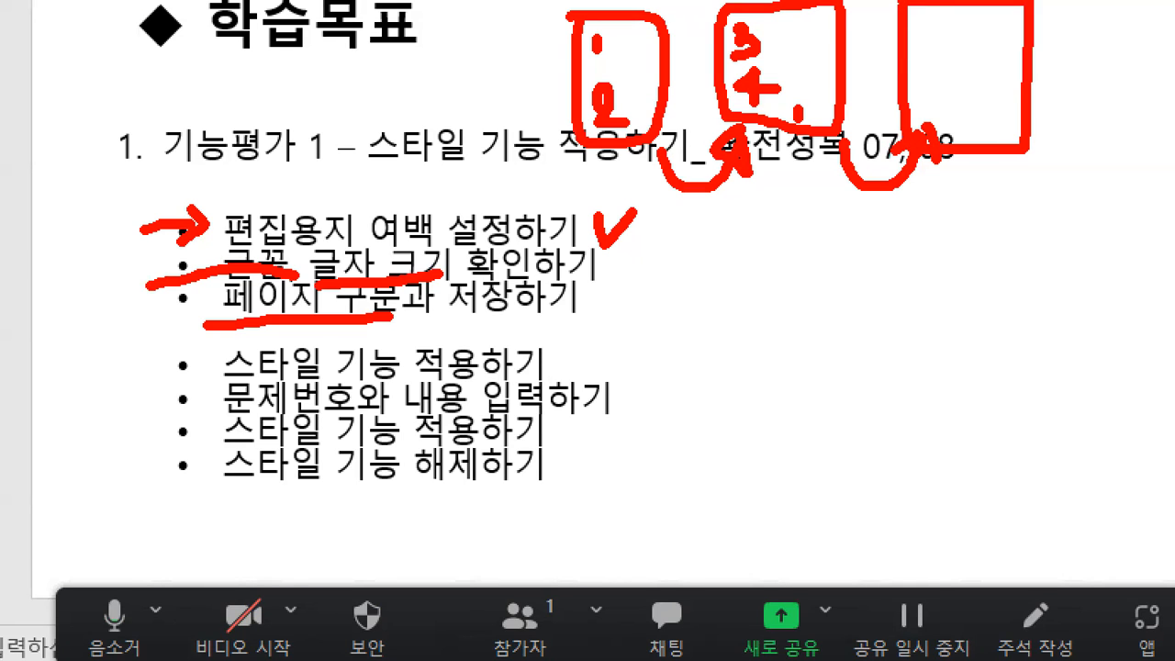
pyautogui.moveTo(970, 204)
pyautogui.mouseDown()
pyautogui.moveTo(1069, 203)
pyautogui.moveTo(1069, 93)
pyautogui.mouseUp()
pyautogui.moveTo(701, 274)
pyautogui.mouseDown()
pyautogui.moveTo(701, 332)
pyautogui.moveTo(865, 320)
pyautogui.moveTo(722, 257)
pyautogui.moveTo(696, 270)
pyautogui.mouseUp()
pyautogui.moveTo(895, 299)
pyautogui.mouseDown()
pyautogui.moveTo(934, 297)
pyautogui.moveTo(971, 334)
pyautogui.moveTo(1058, 270)
pyautogui.moveTo(932, 264)
pyautogui.mouseUp()
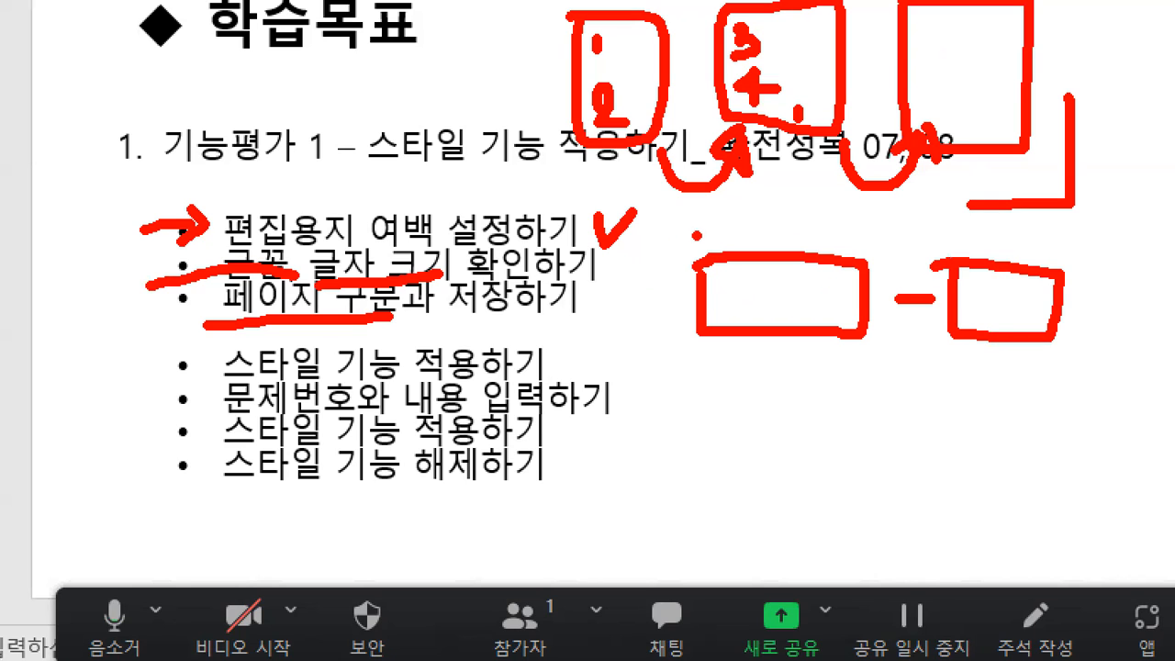
pyautogui.moveTo(693, 229)
pyautogui.mouseDown()
pyautogui.moveTo(822, 215)
pyautogui.moveTo(899, 230)
pyautogui.moveTo(921, 206)
pyautogui.mouseUp()
pyautogui.moveTo(925, 243); pyautogui.dragTo(984, 244)
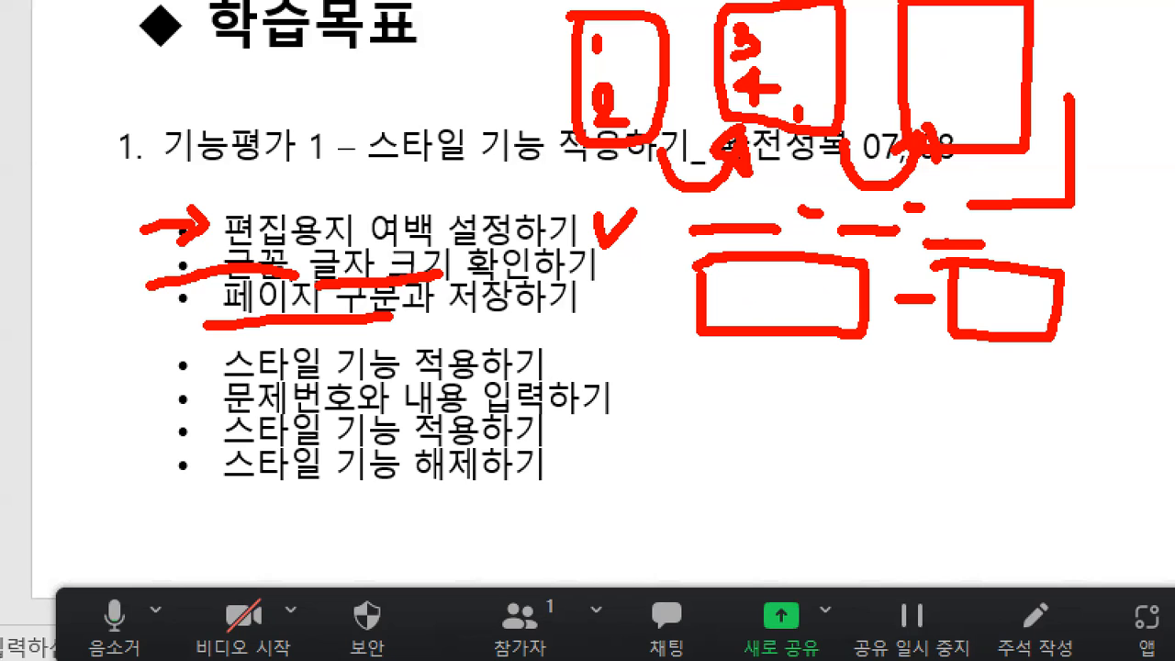
pyautogui.click(935, 231)
# - Switch from PowerPoint to the 알씨 window showing the 키보드.png keyboard diagram
pyautogui.hotkey('alt', 'Tab')
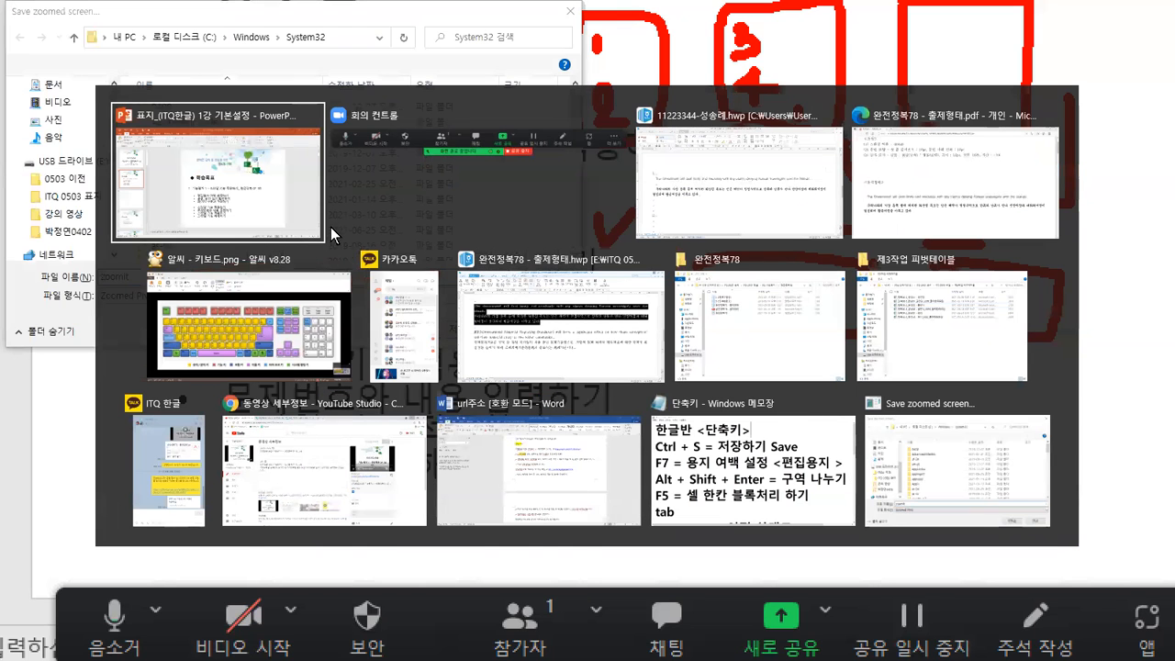
pyautogui.click(532, 328)
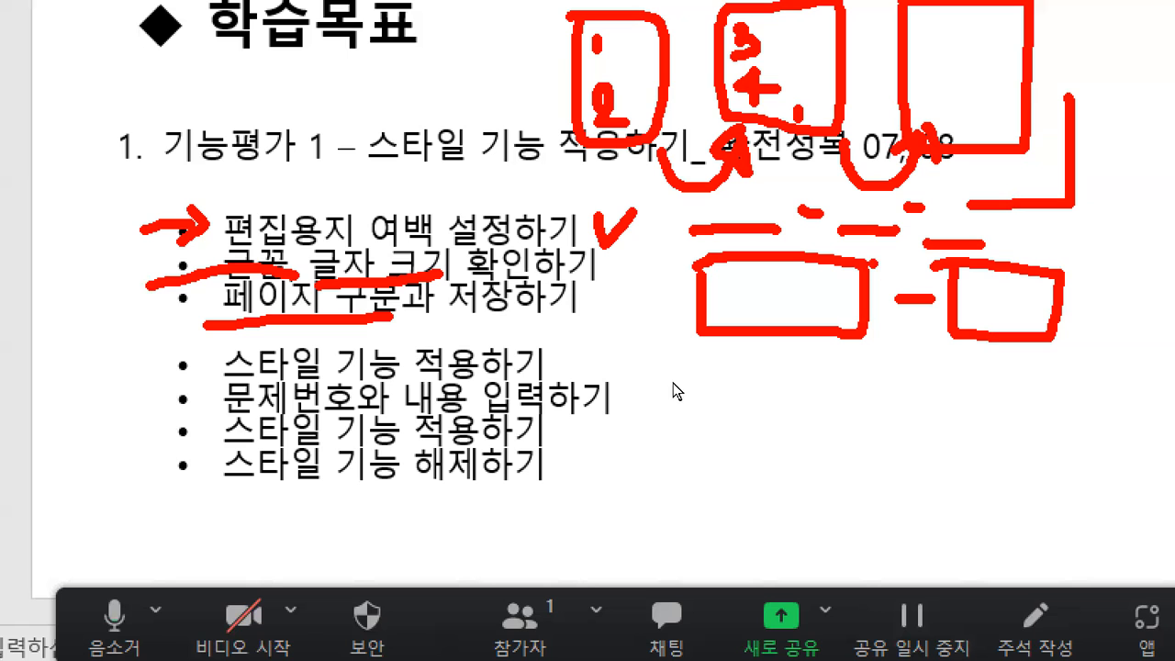
pyautogui.hotkey('ctrl', 's')
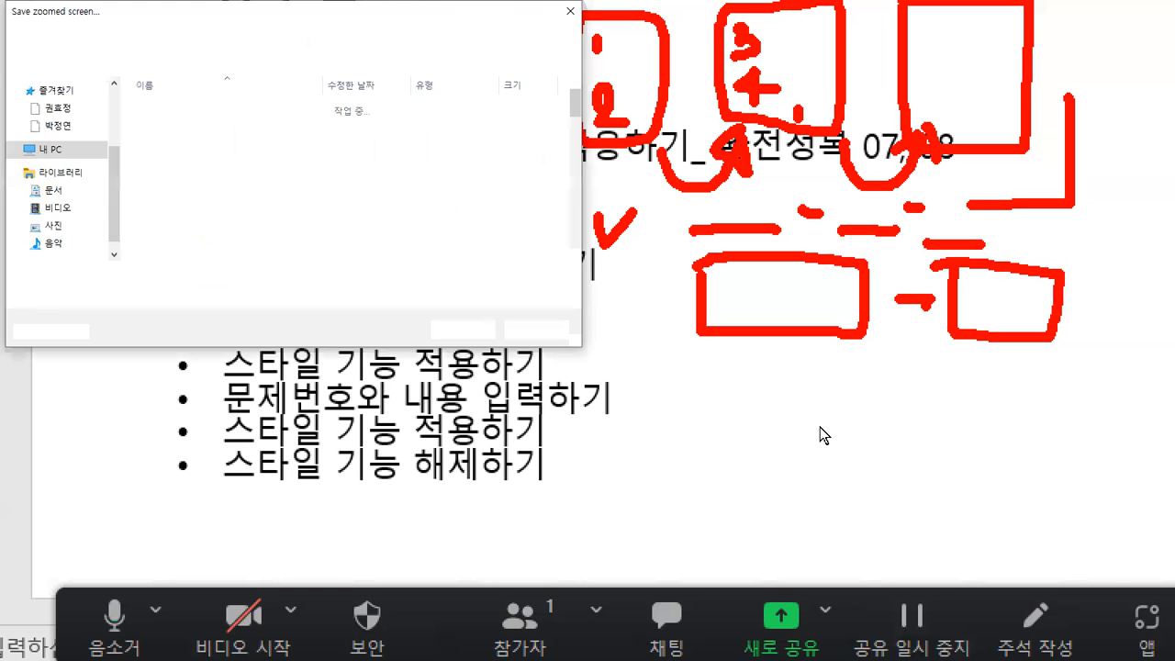
pyautogui.press('Escape')
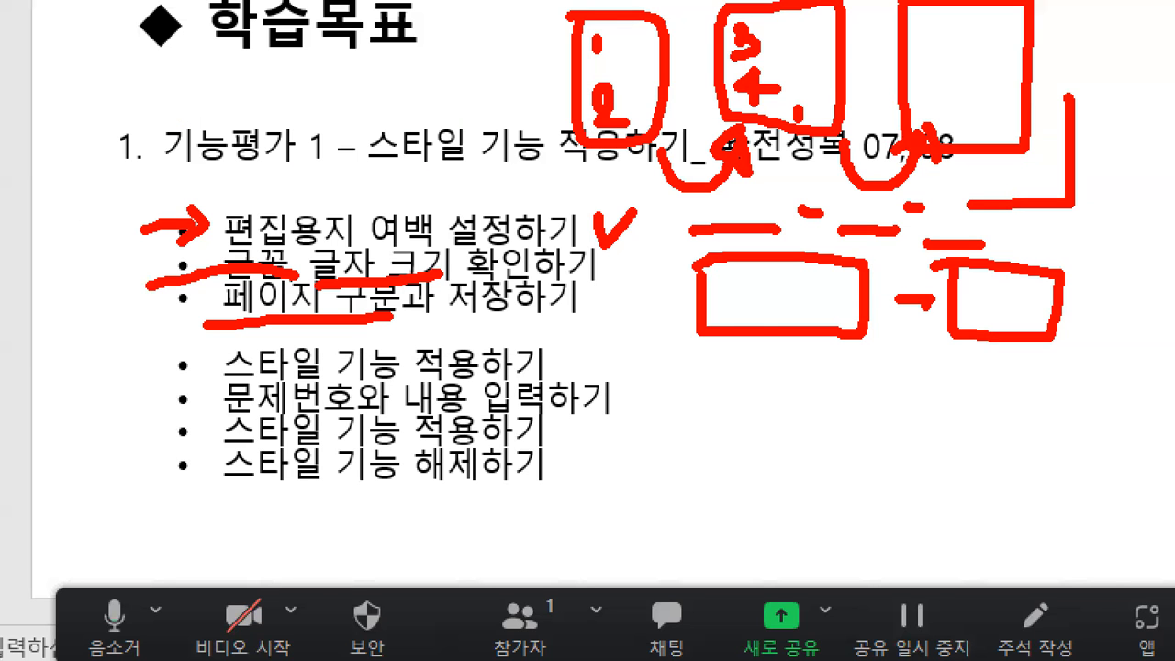
pyautogui.press('Escape')
pyautogui.hotkey('ctrl', '1')
pyautogui.press('Escape')
pyautogui.hotkey('alt', 'Tab')
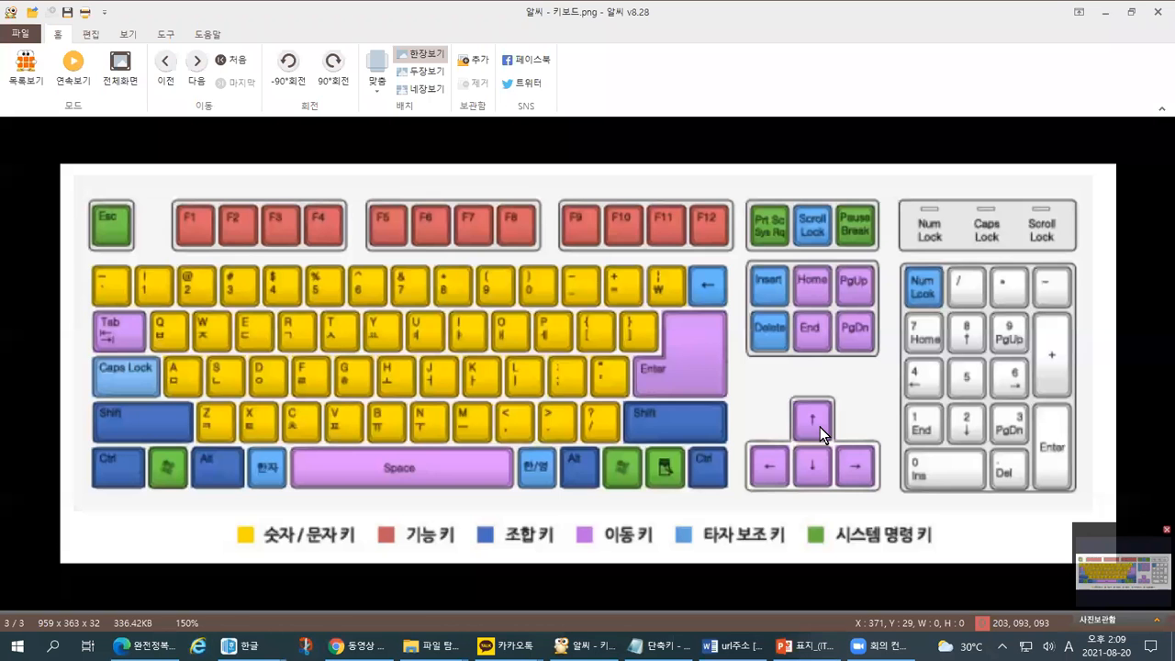
pyautogui.hotkey('ctrl', '1')
pyautogui.moveTo(195, 574)
pyautogui.mouseDown()
pyautogui.moveTo(203, 477)
pyautogui.moveTo(225, 576)
pyautogui.moveTo(198, 574)
pyautogui.mouseUp()
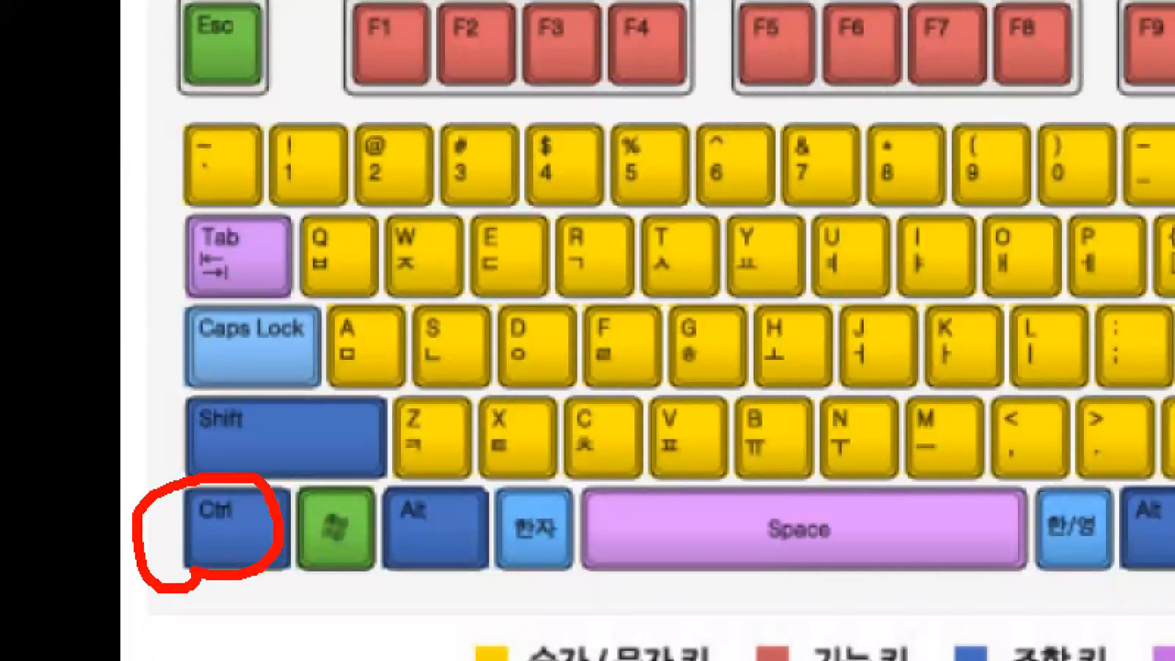